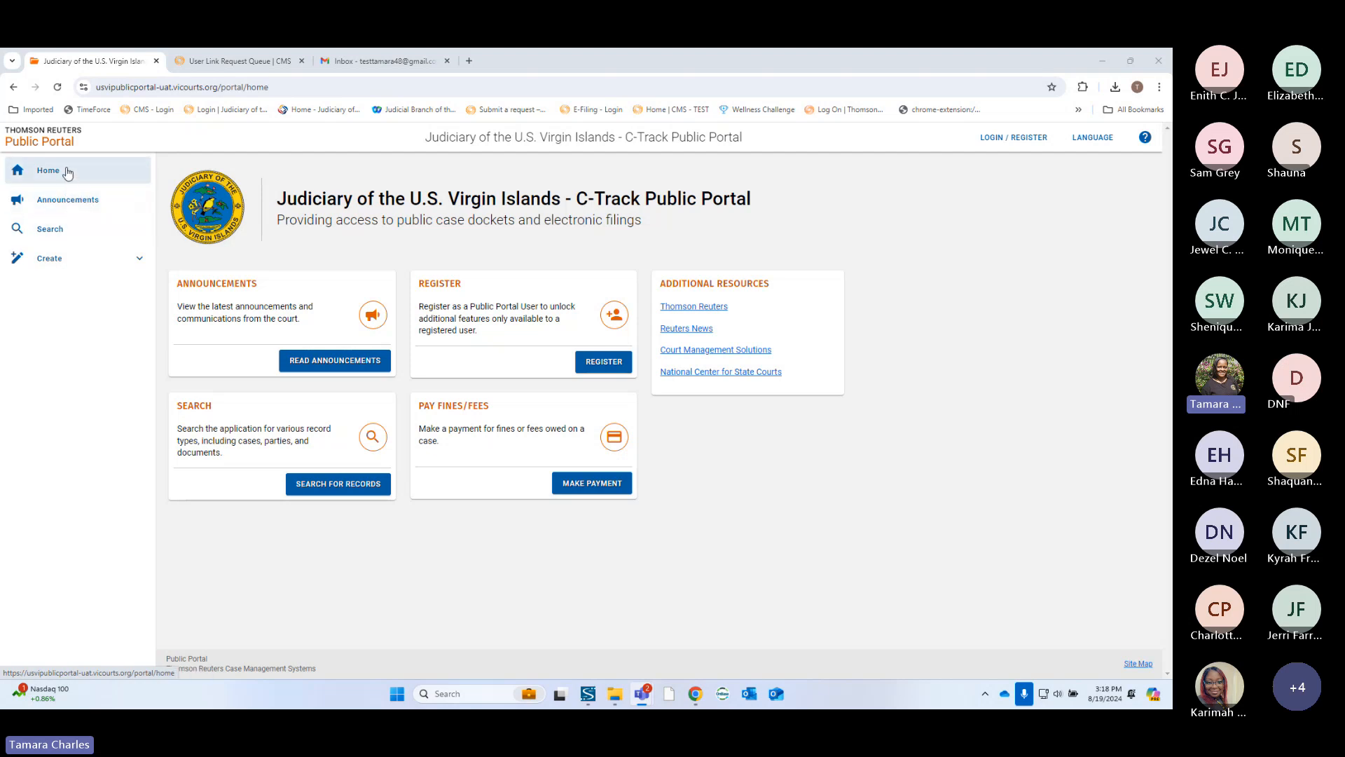
# Open the portal's new-account User Details form via LOGIN / REGISTER and 'Sign up now'.
pyautogui.click(64, 228)
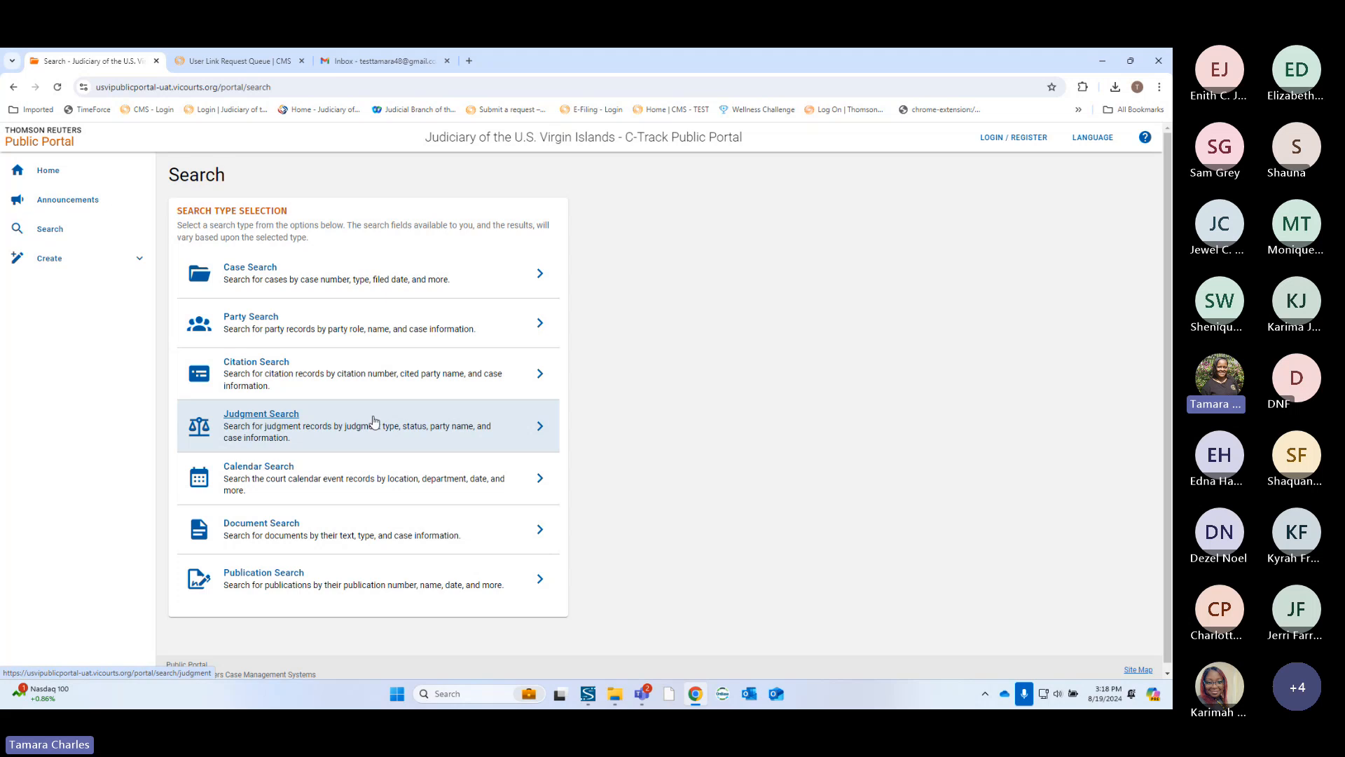
pyautogui.click(96, 179)
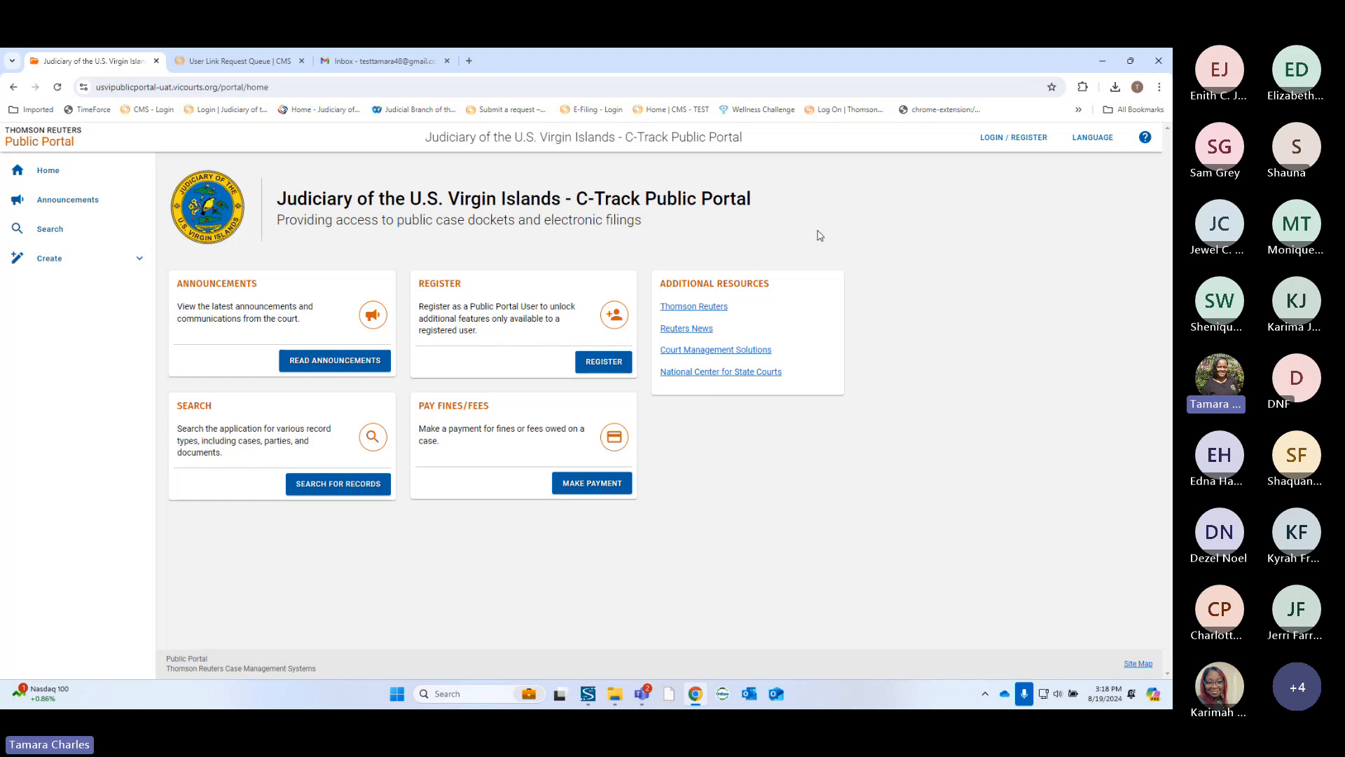
pyautogui.click(1017, 143)
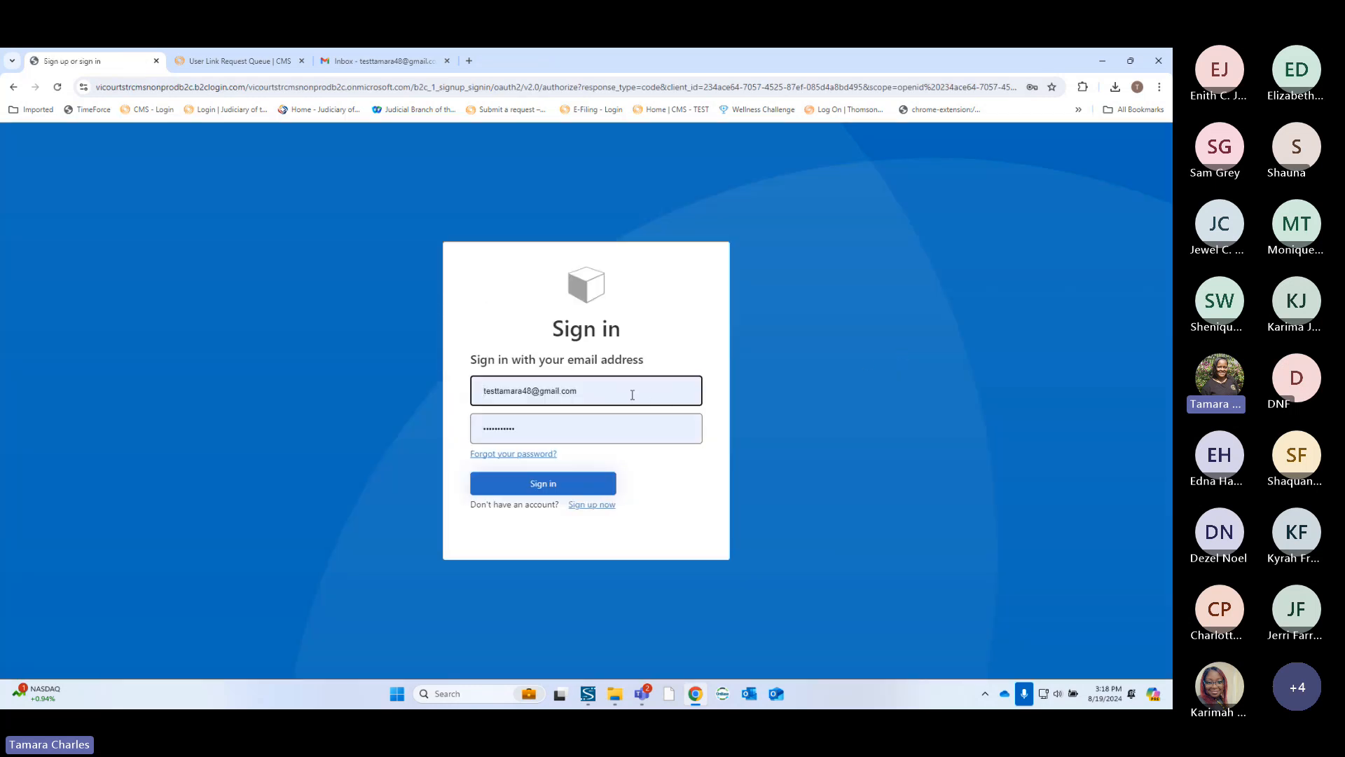
pyautogui.click(600, 505)
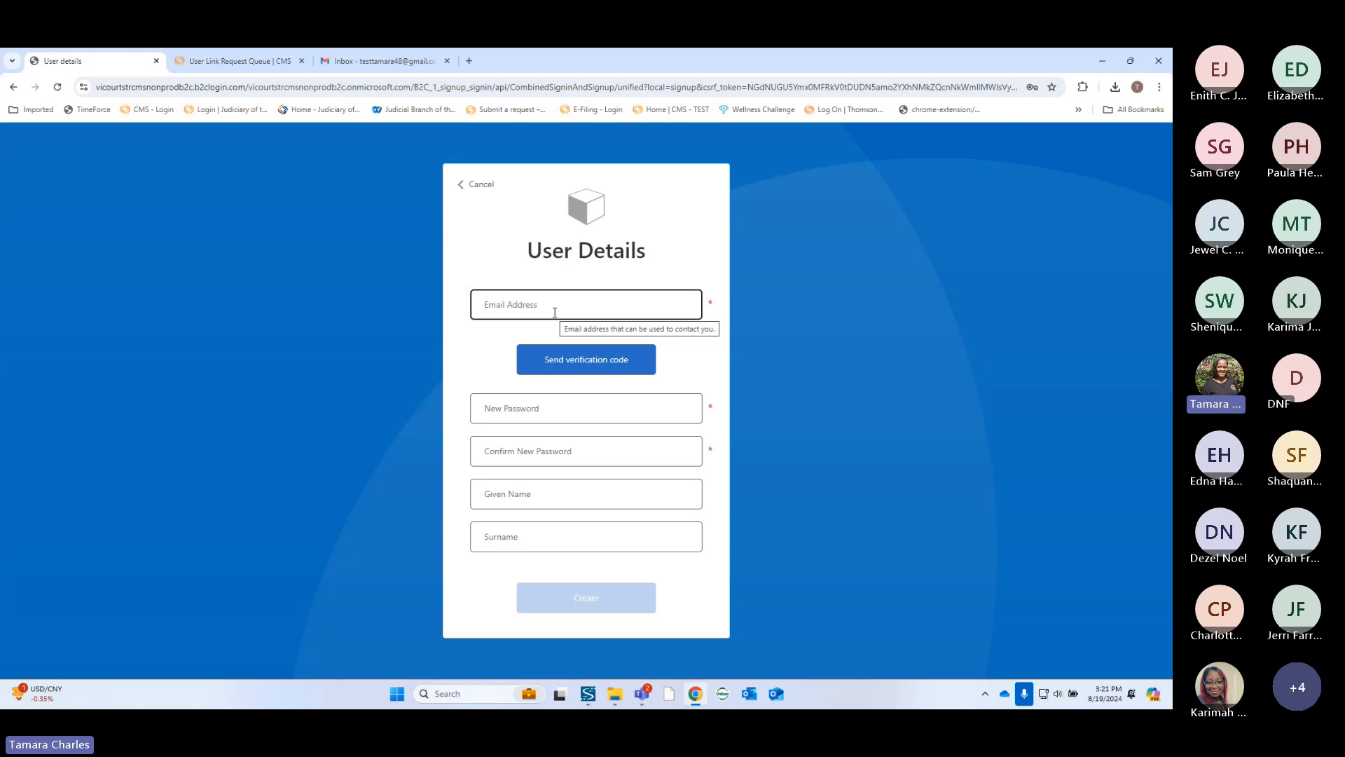
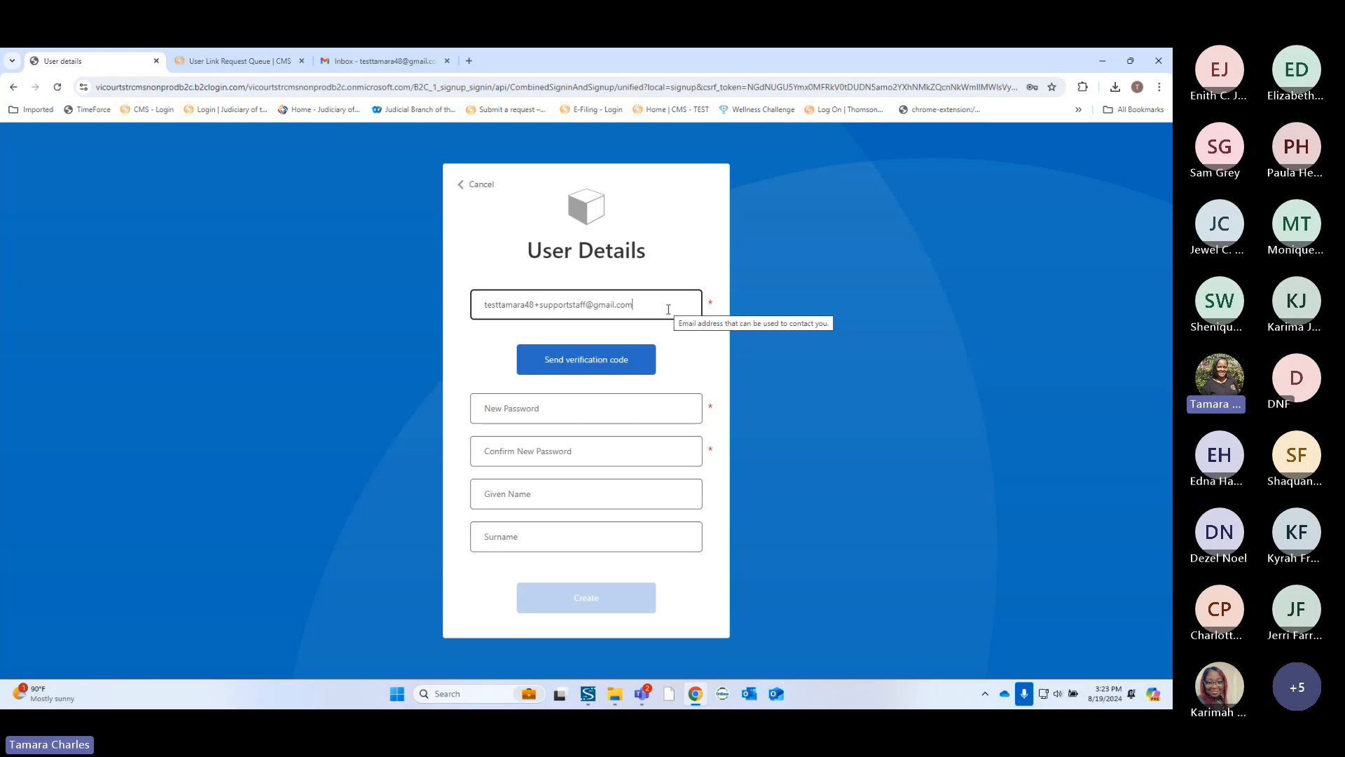
# Request a verification code for the entered e-mail address.
pyautogui.click(600, 363)
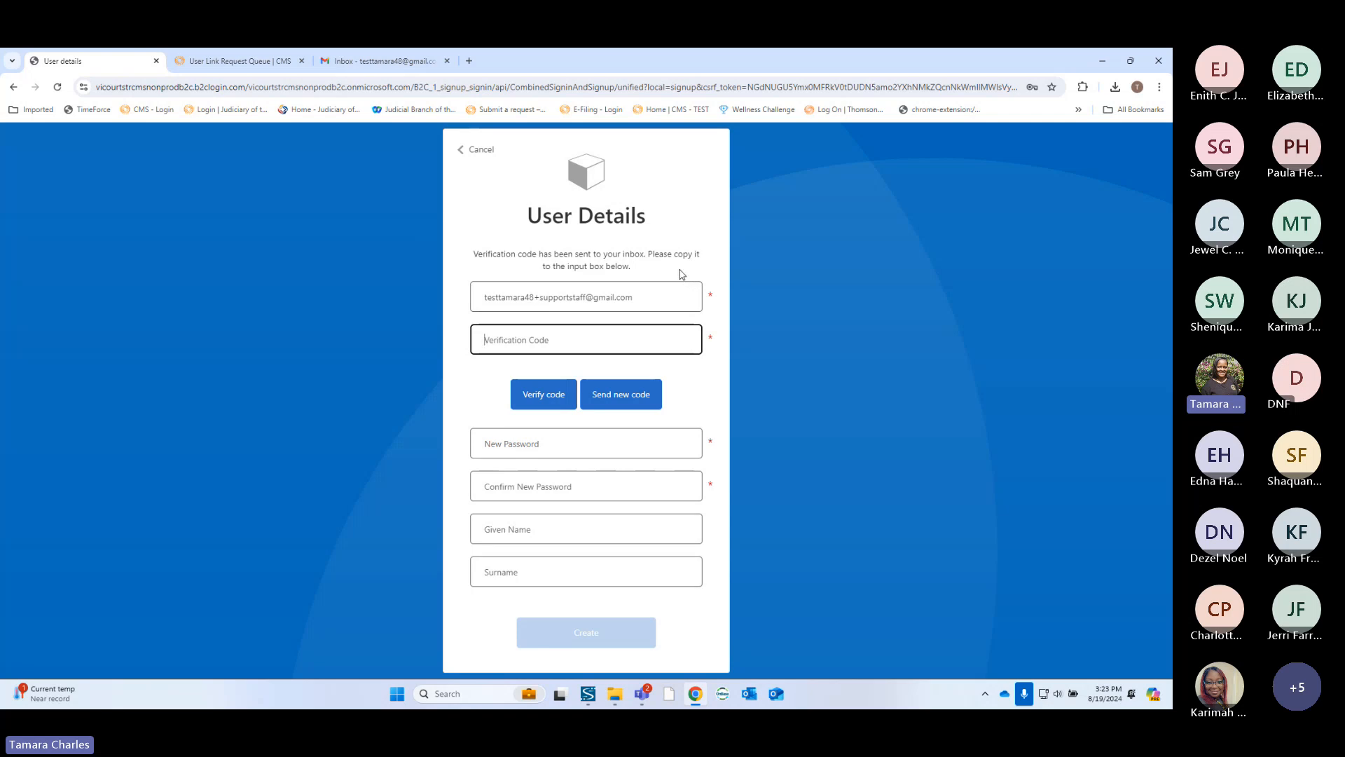
# Copy the code from the USVI Judiciary verification e-mail in Gmail and return to User Details.
pyautogui.click(388, 60)
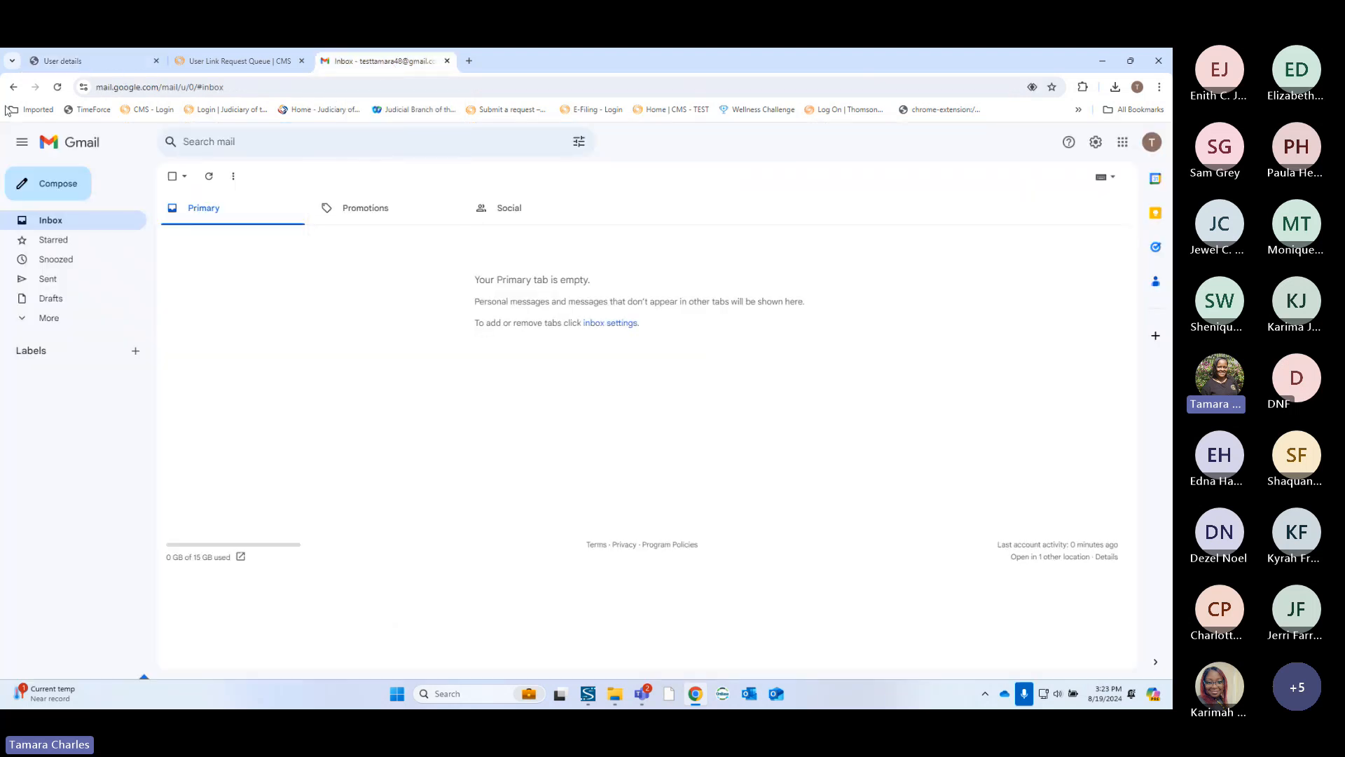
pyautogui.click(57, 87)
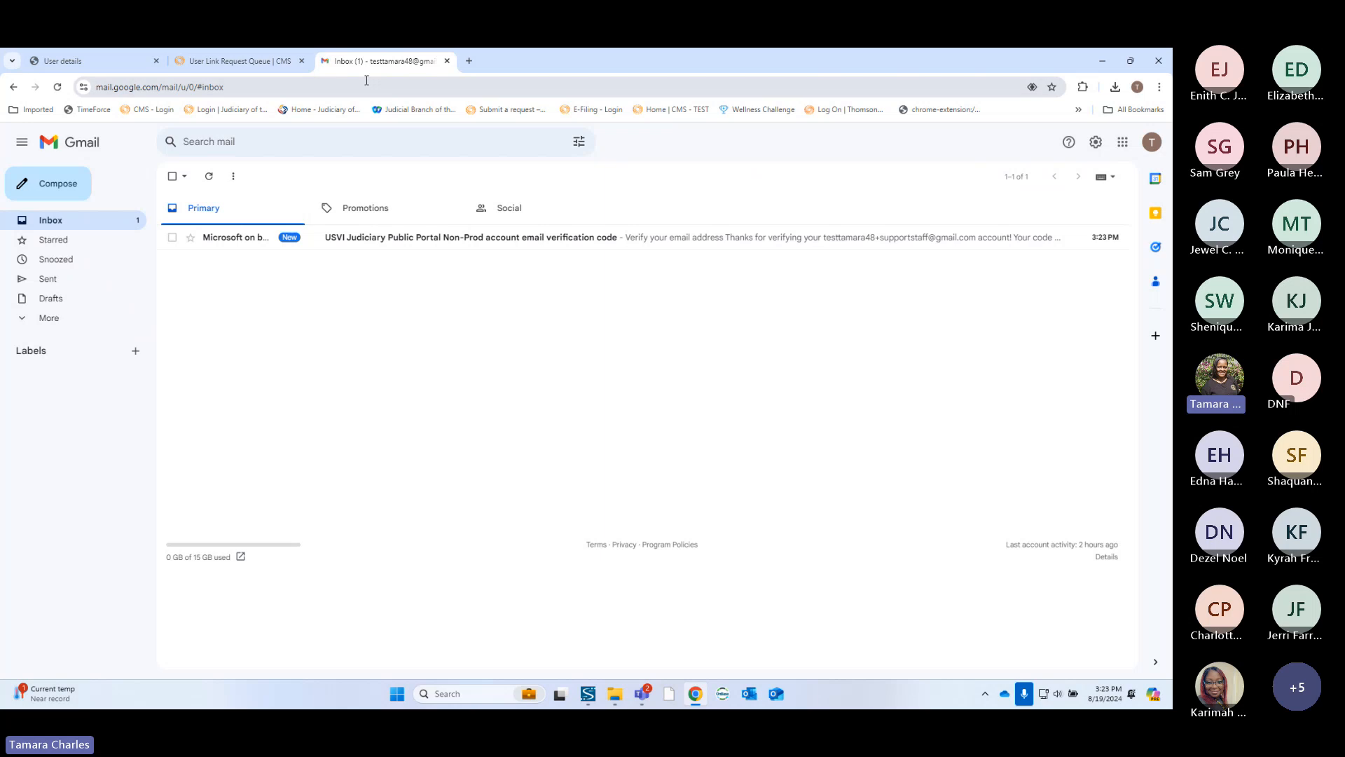
pyautogui.click(101, 61)
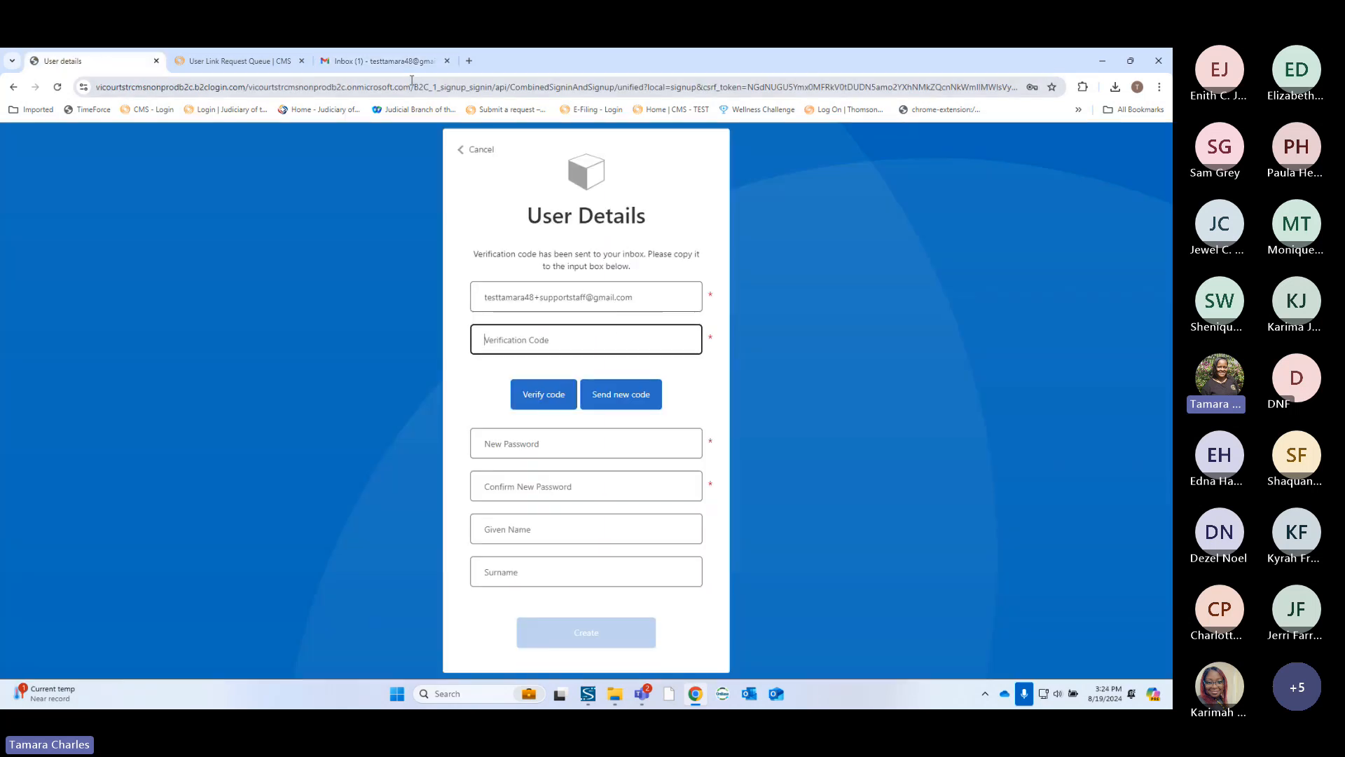
pyautogui.click(379, 61)
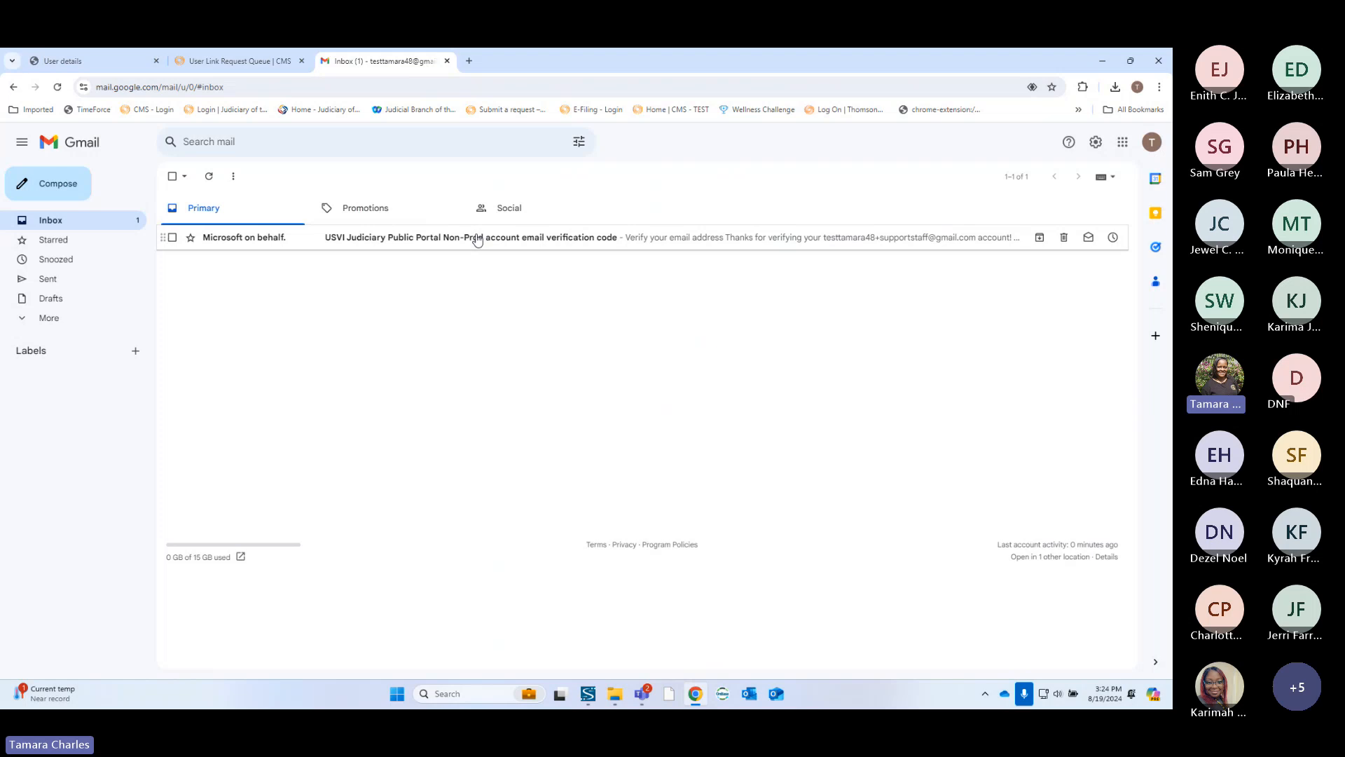
pyautogui.click(481, 239)
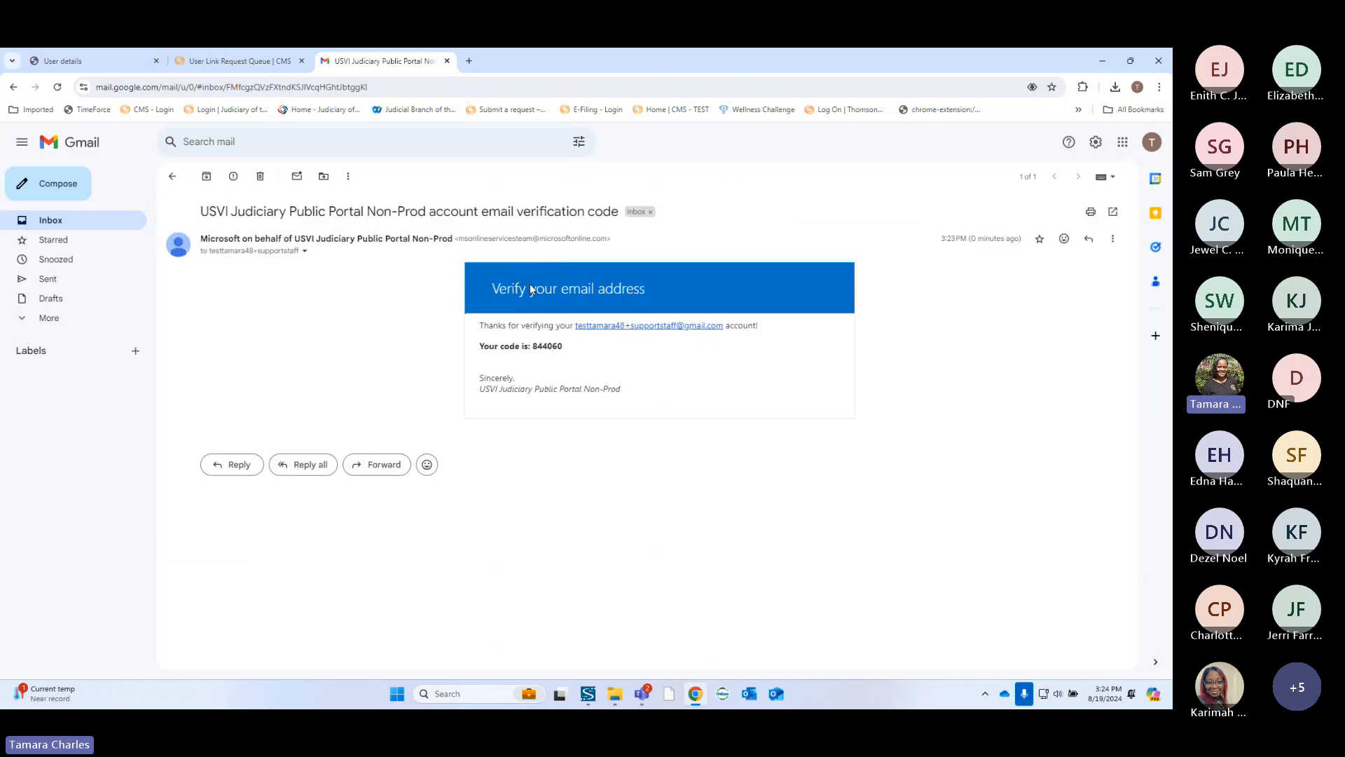
pyautogui.doubleClick(547, 346)
pyautogui.rightClick(549, 346)
pyautogui.click(571, 359)
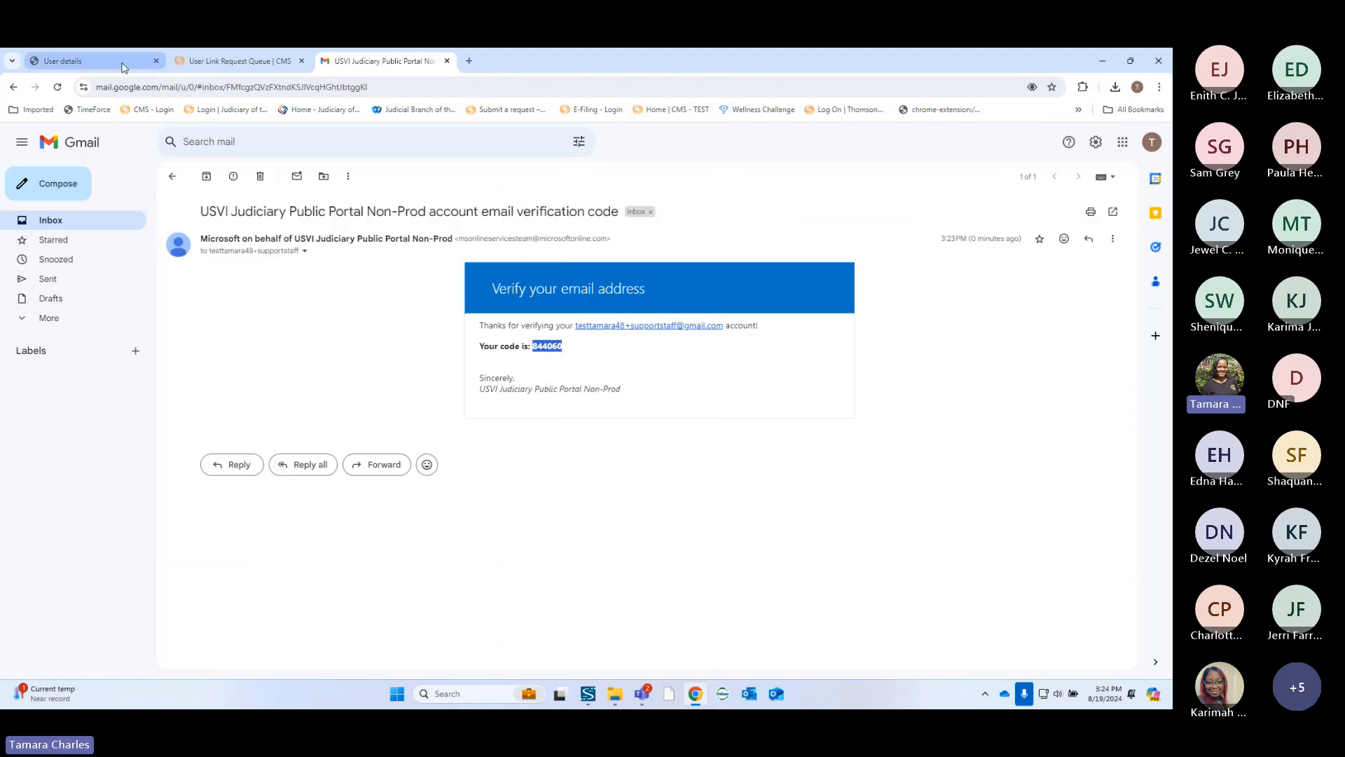
pyautogui.click(67, 61)
# Paste the verification code and verify the e-mail address.
pyautogui.rightClick(557, 346)
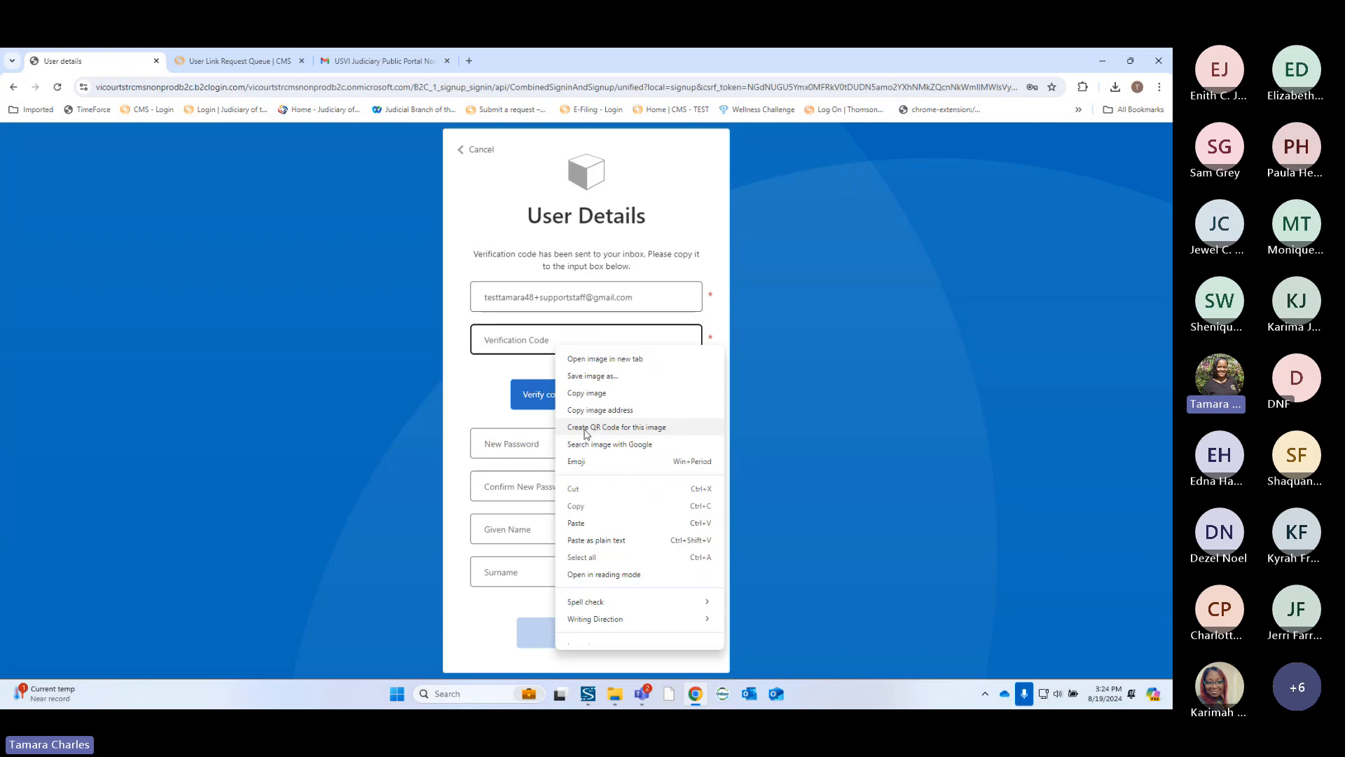
pyautogui.click(576, 523)
pyautogui.click(544, 394)
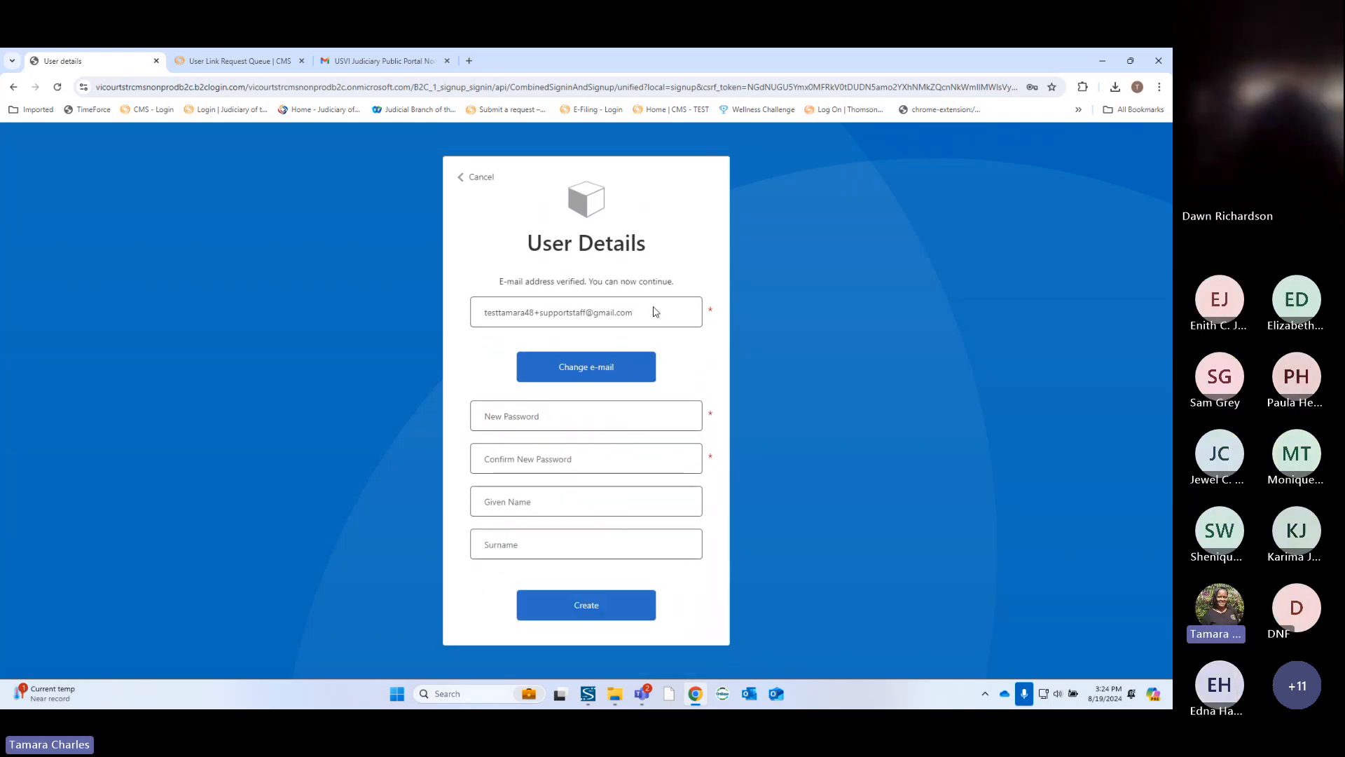
# Enter and confirm the new password, then fill in the given name and surname.
pyautogui.click(575, 418)
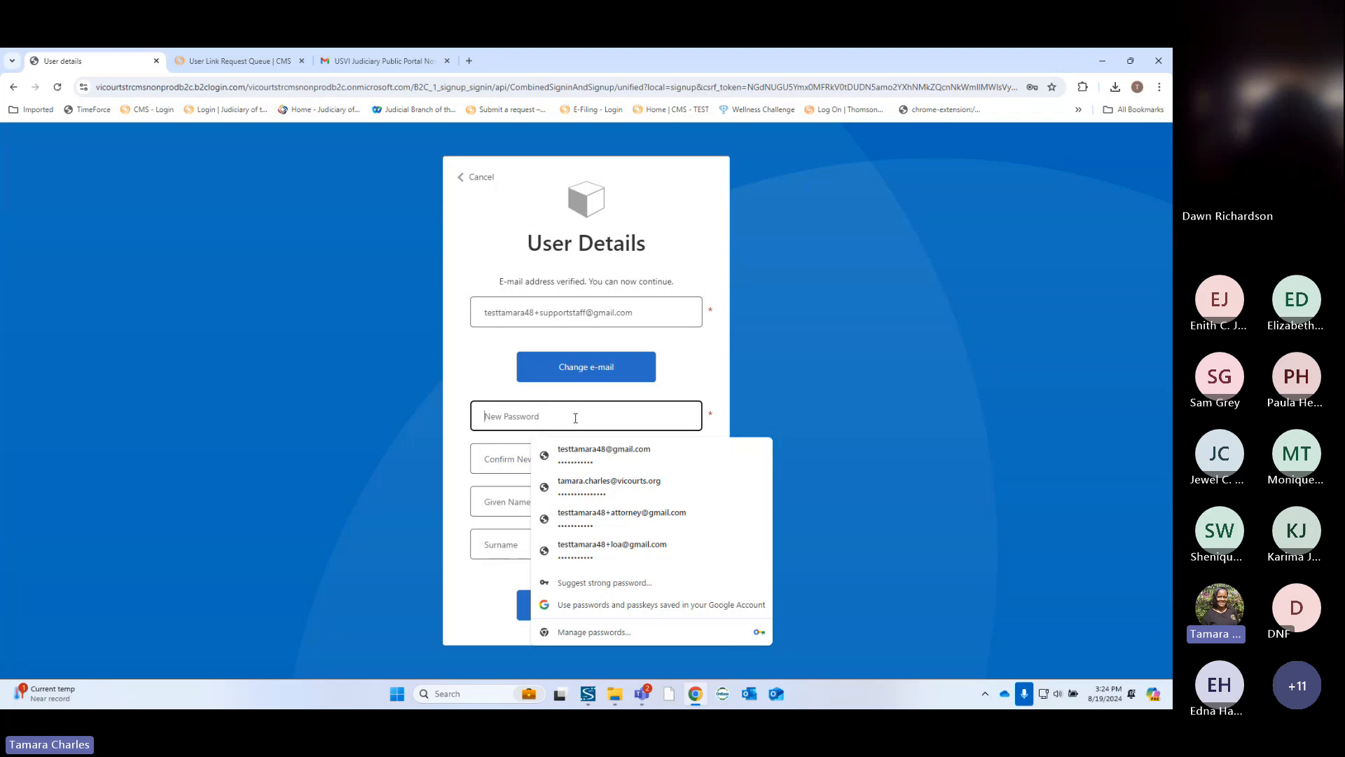
pyautogui.write('••')
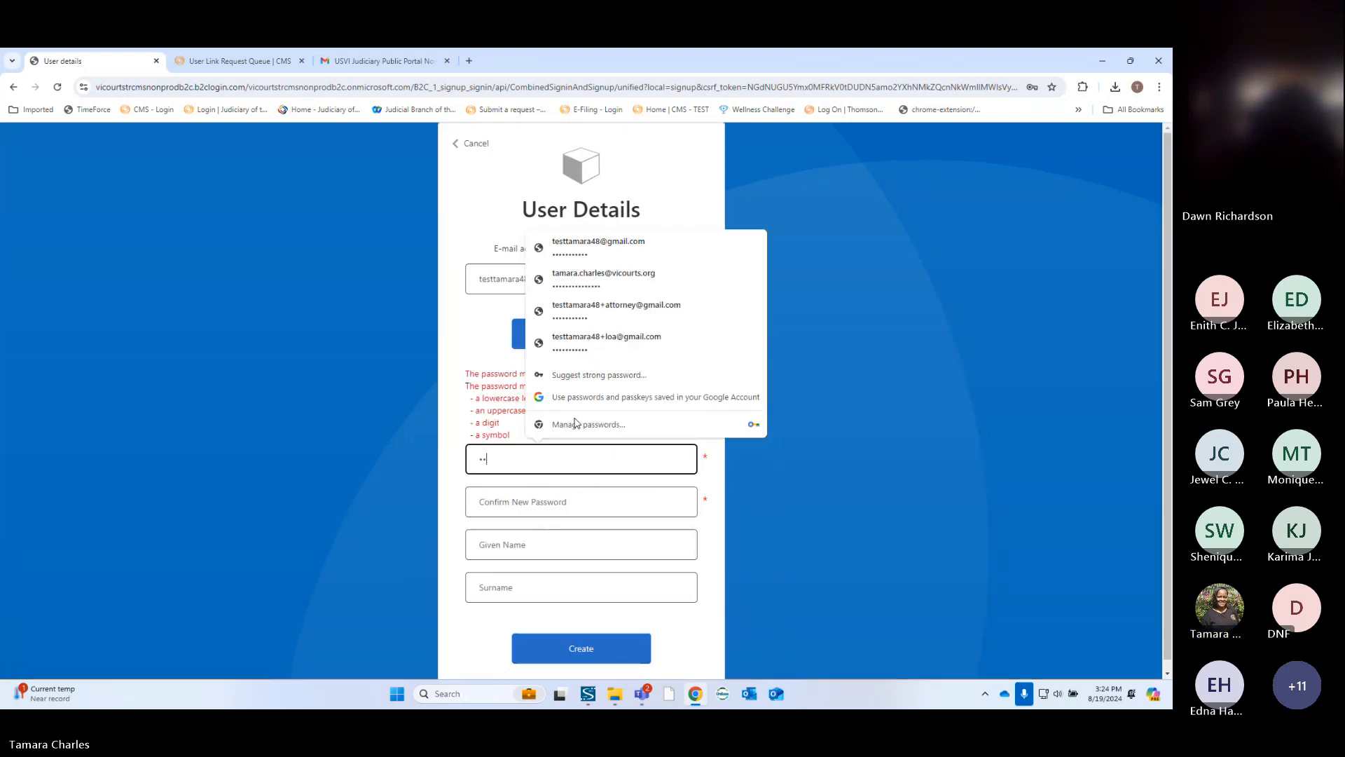
pyautogui.write('•••••••••')
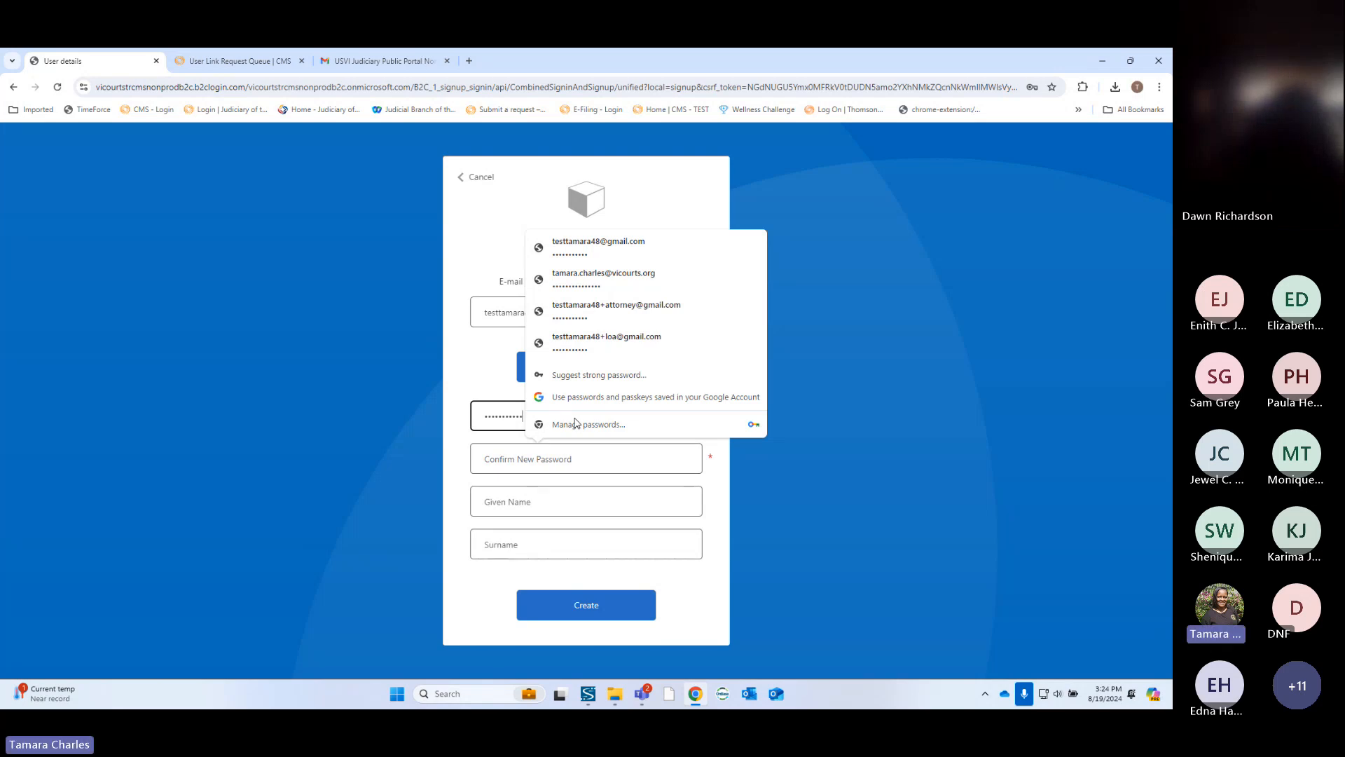
pyautogui.click(592, 453)
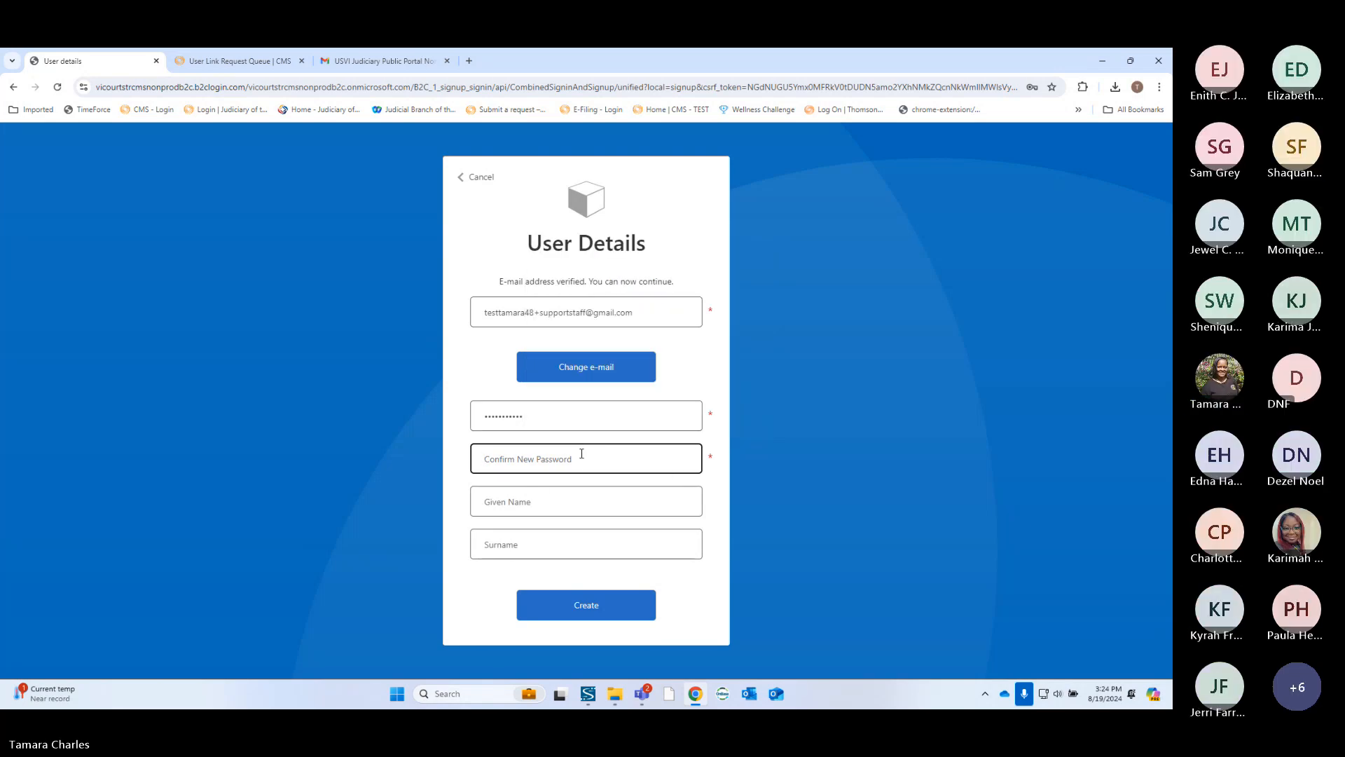
pyautogui.write('•••••••••')
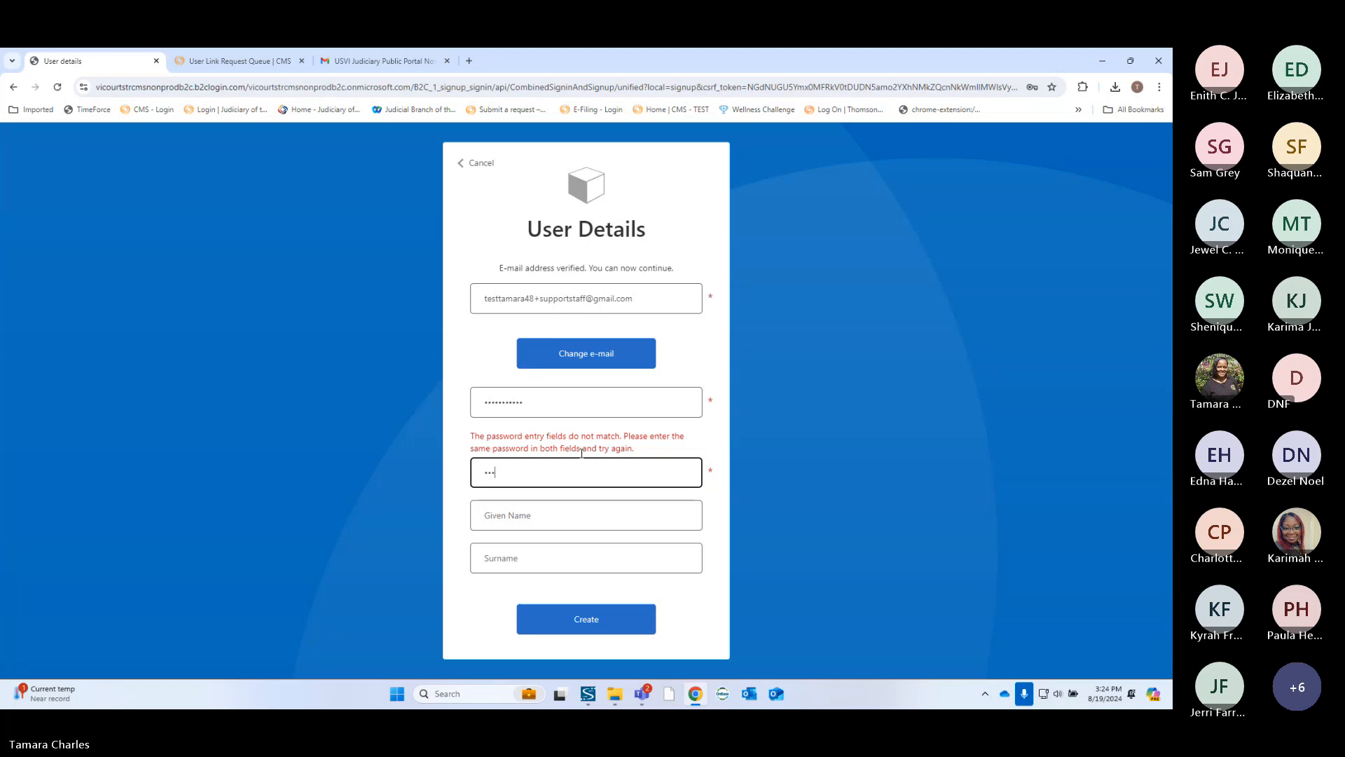
pyautogui.write('••')
pyautogui.click(545, 501)
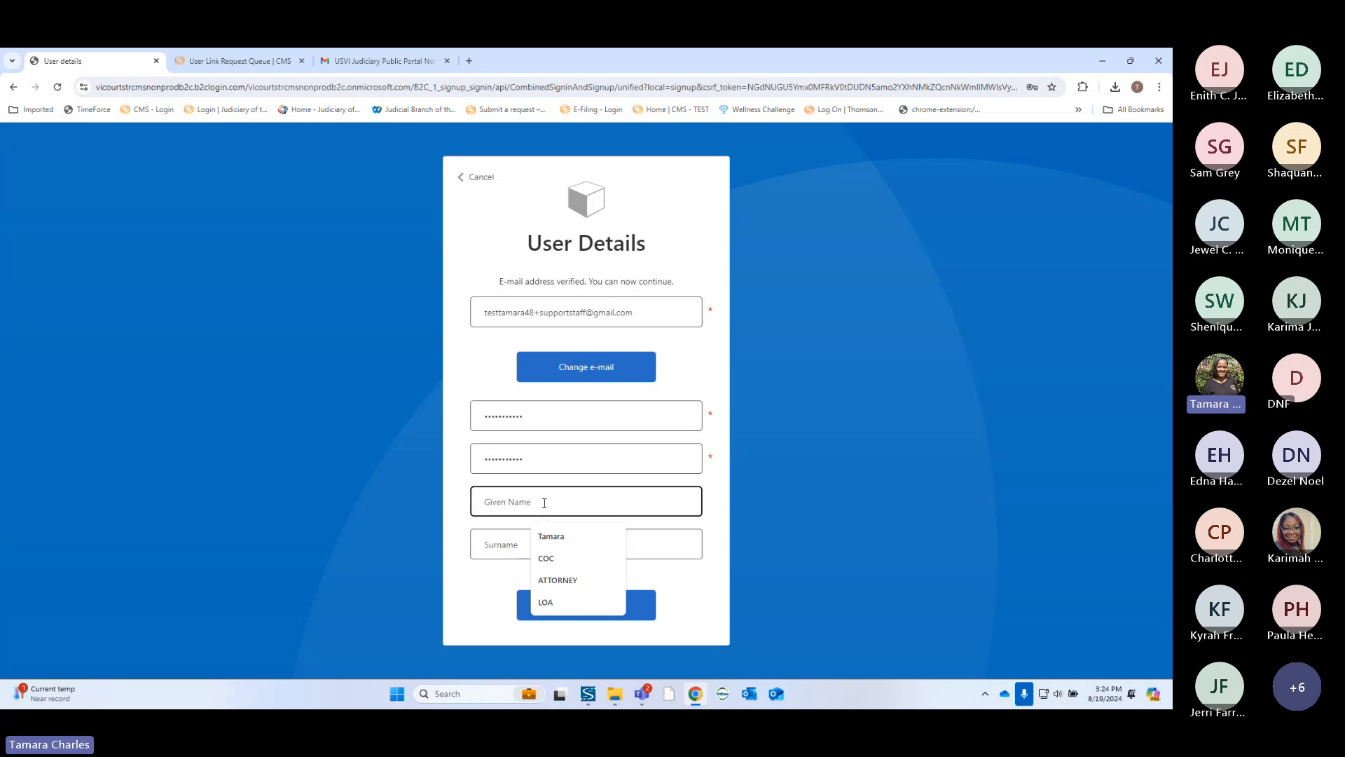
pyautogui.write('Demo')
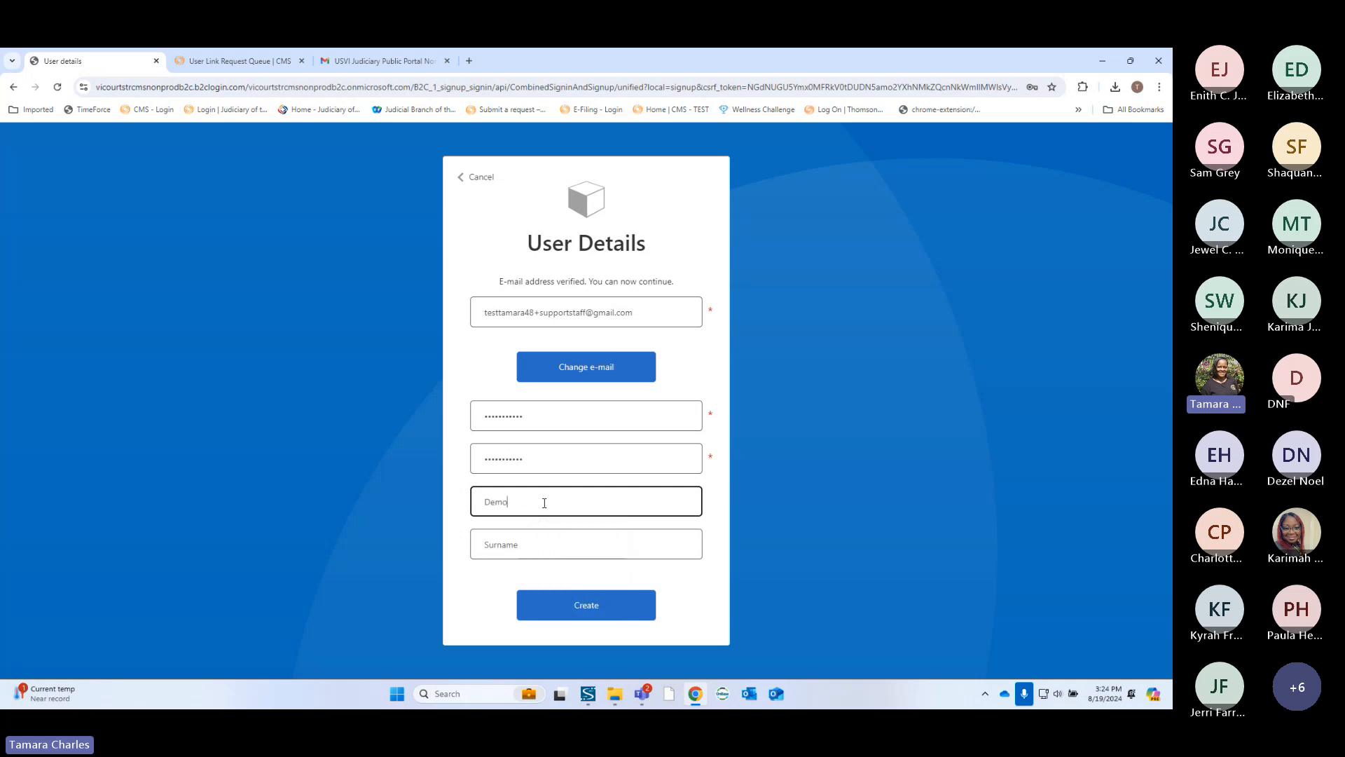
pyautogui.press('Tab')
pyautogui.write('S')
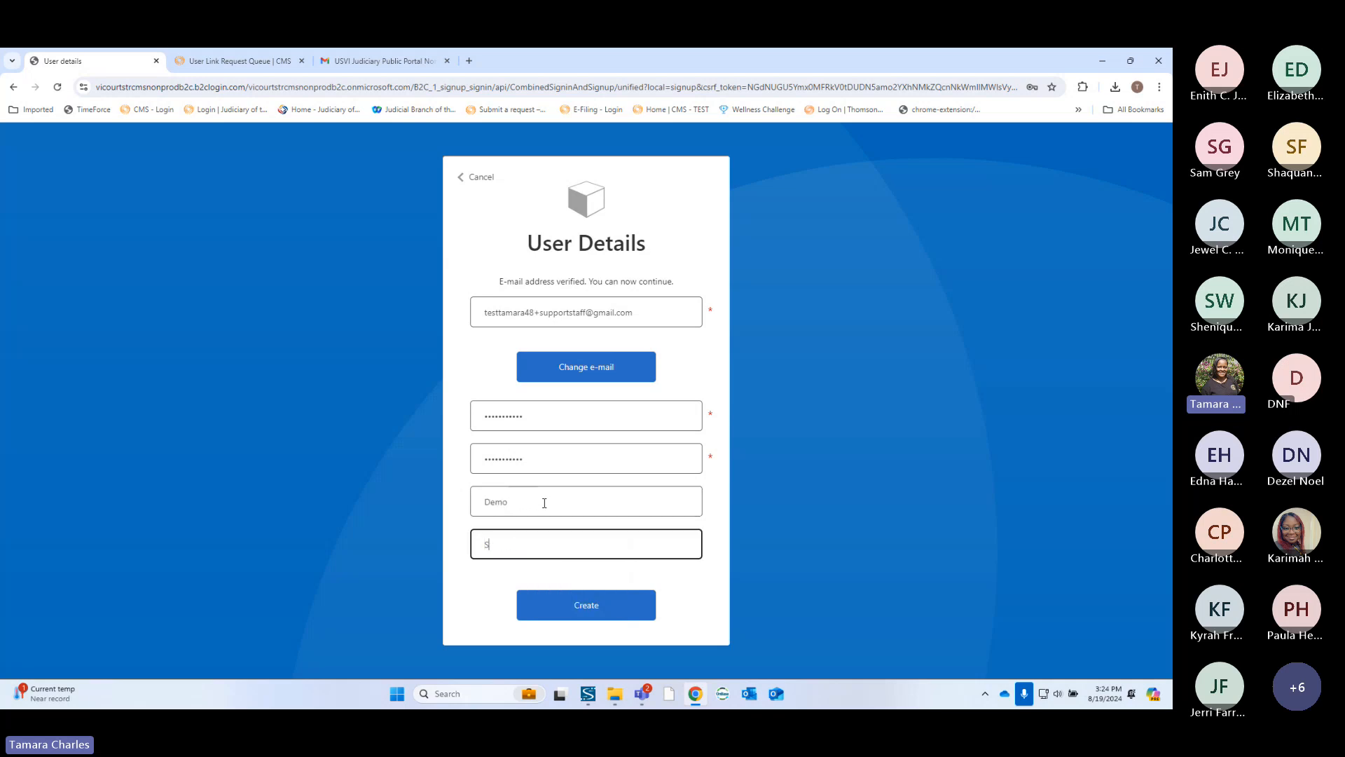
pyautogui.write('upo')
pyautogui.write('port')
# Submit the account details, save the password, and enter the SMS code sent to the saved phone.
pyautogui.click(598, 611)
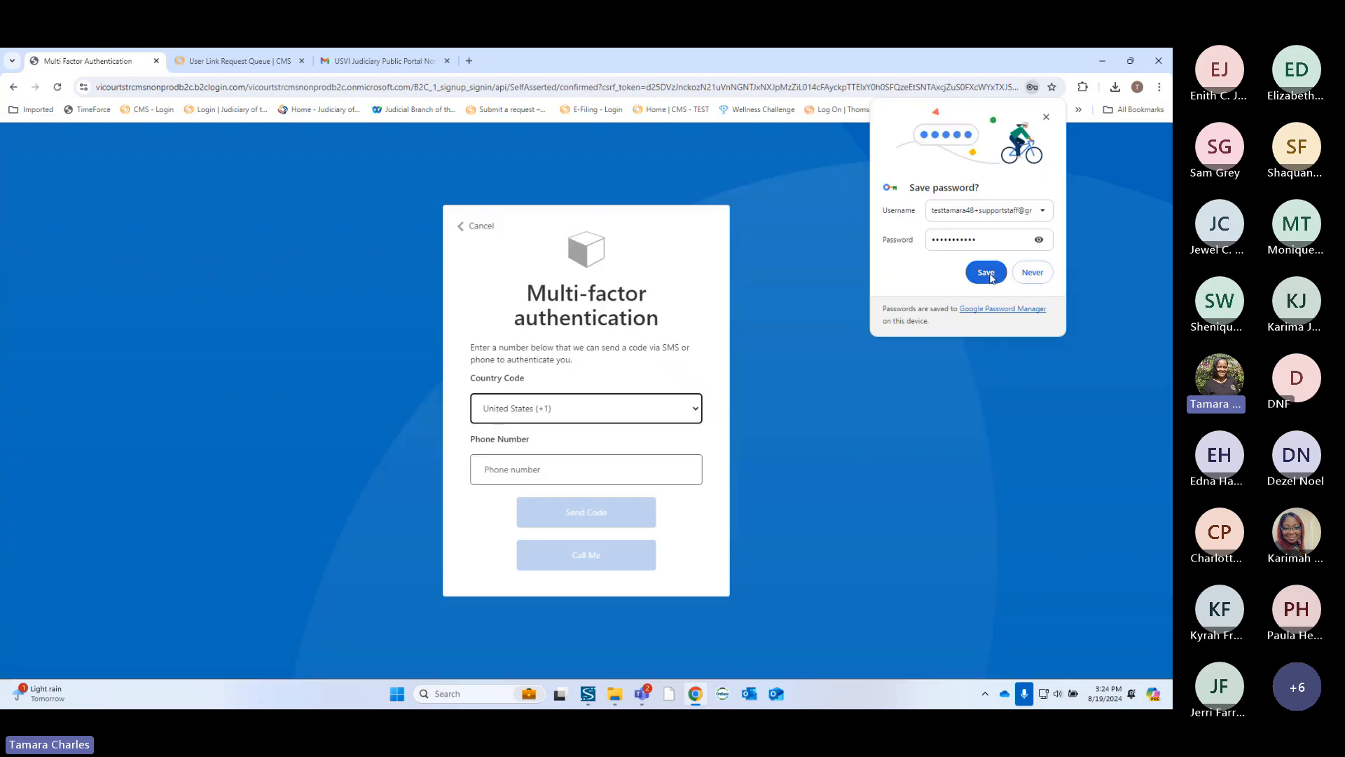
pyautogui.click(986, 272)
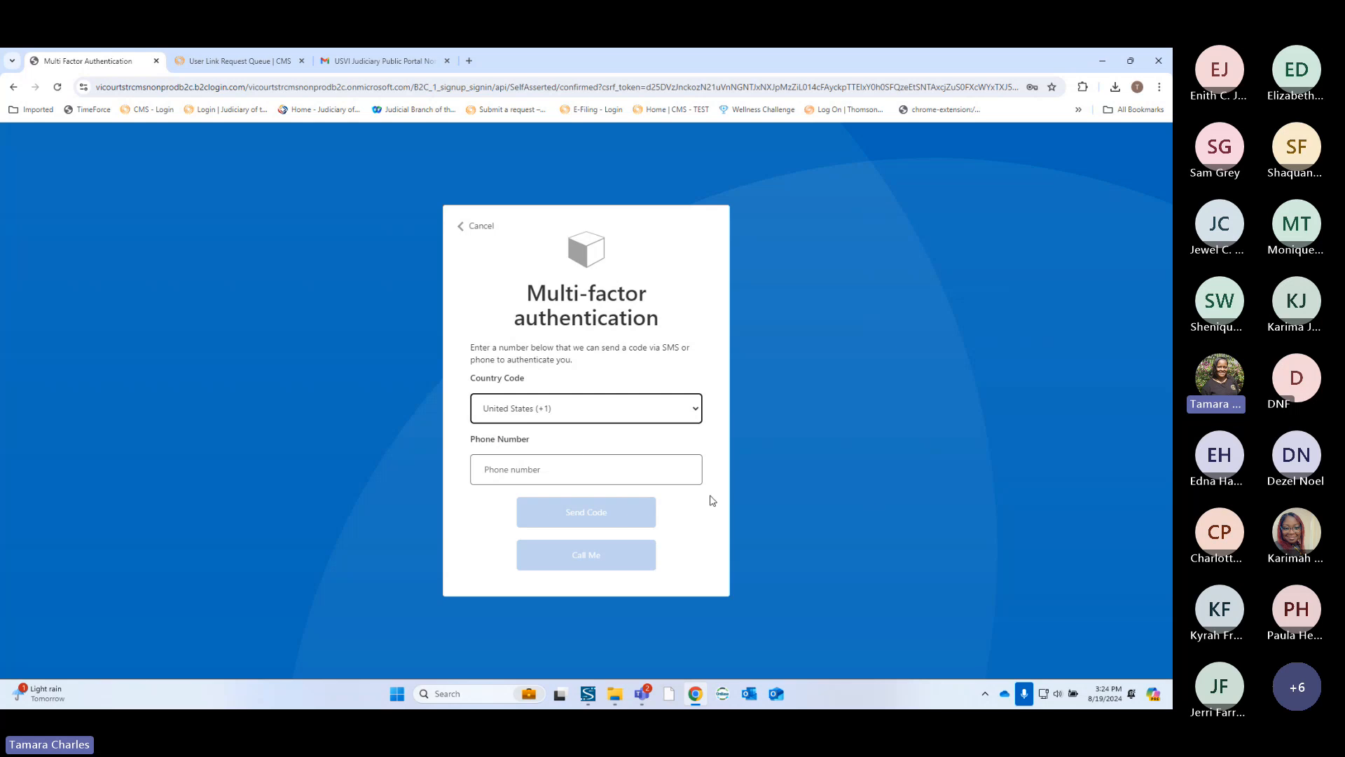
pyautogui.click(567, 459)
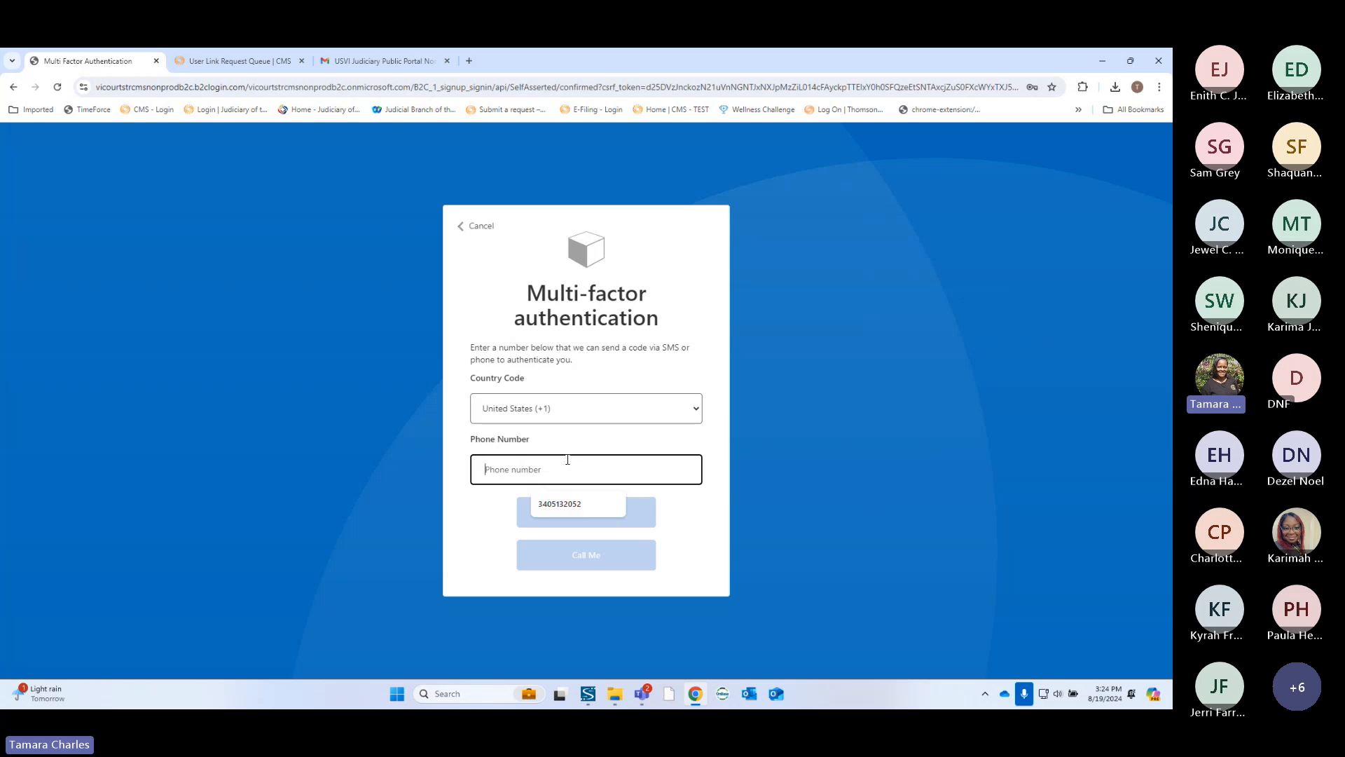
pyautogui.click(576, 507)
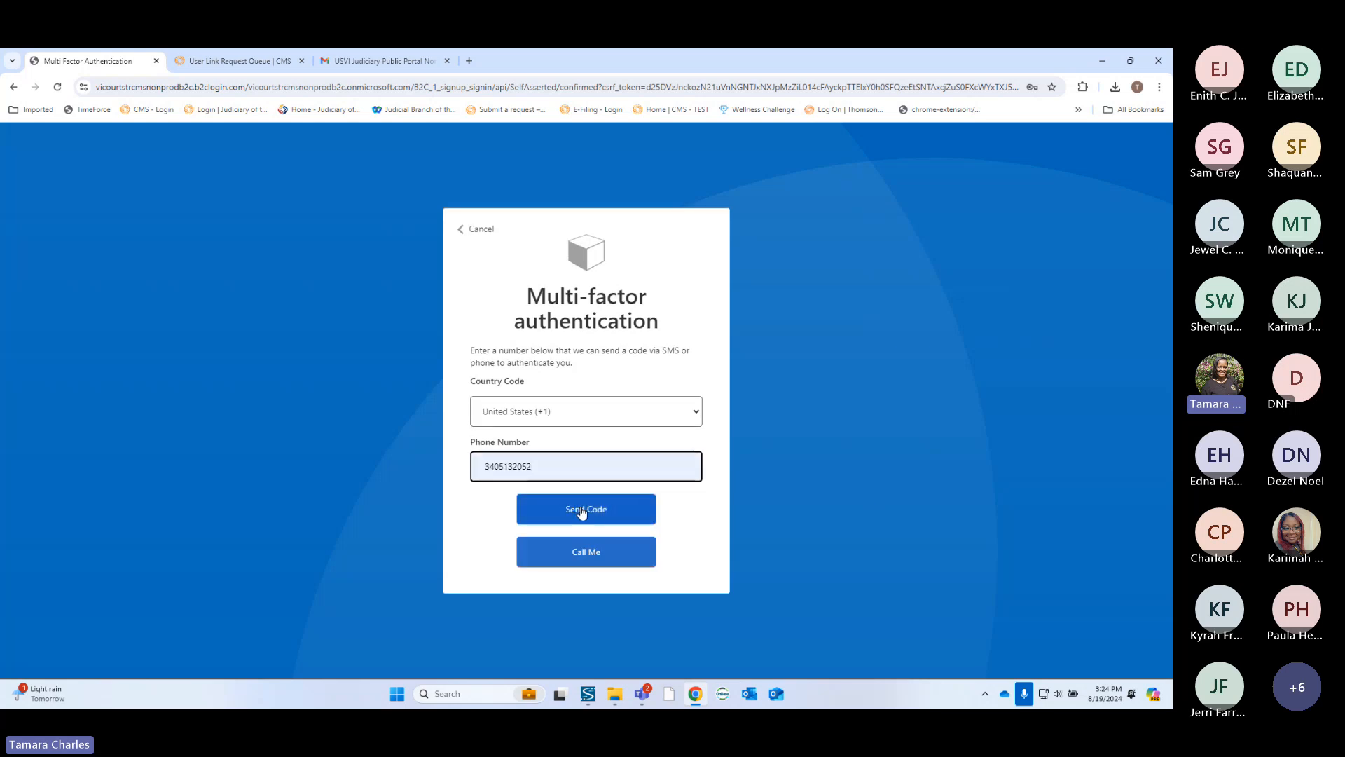
pyautogui.click(581, 512)
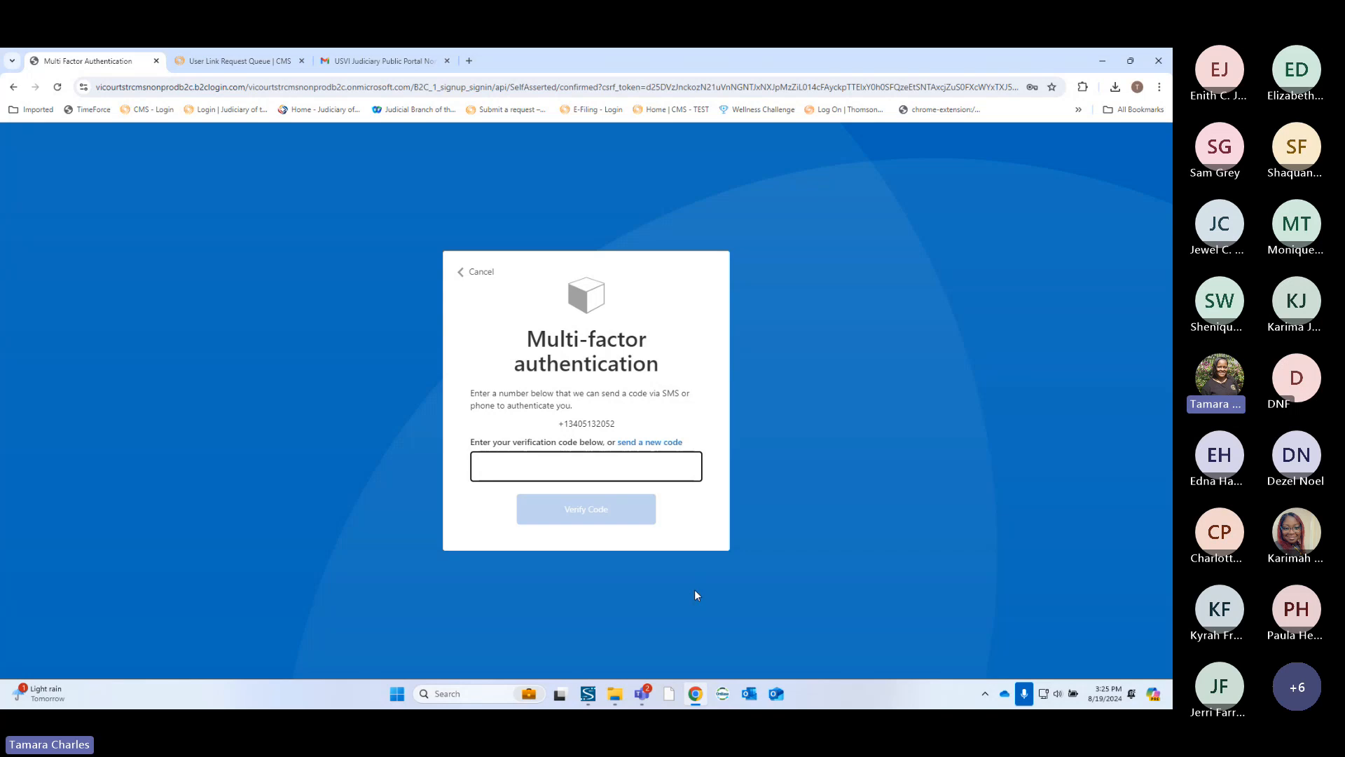
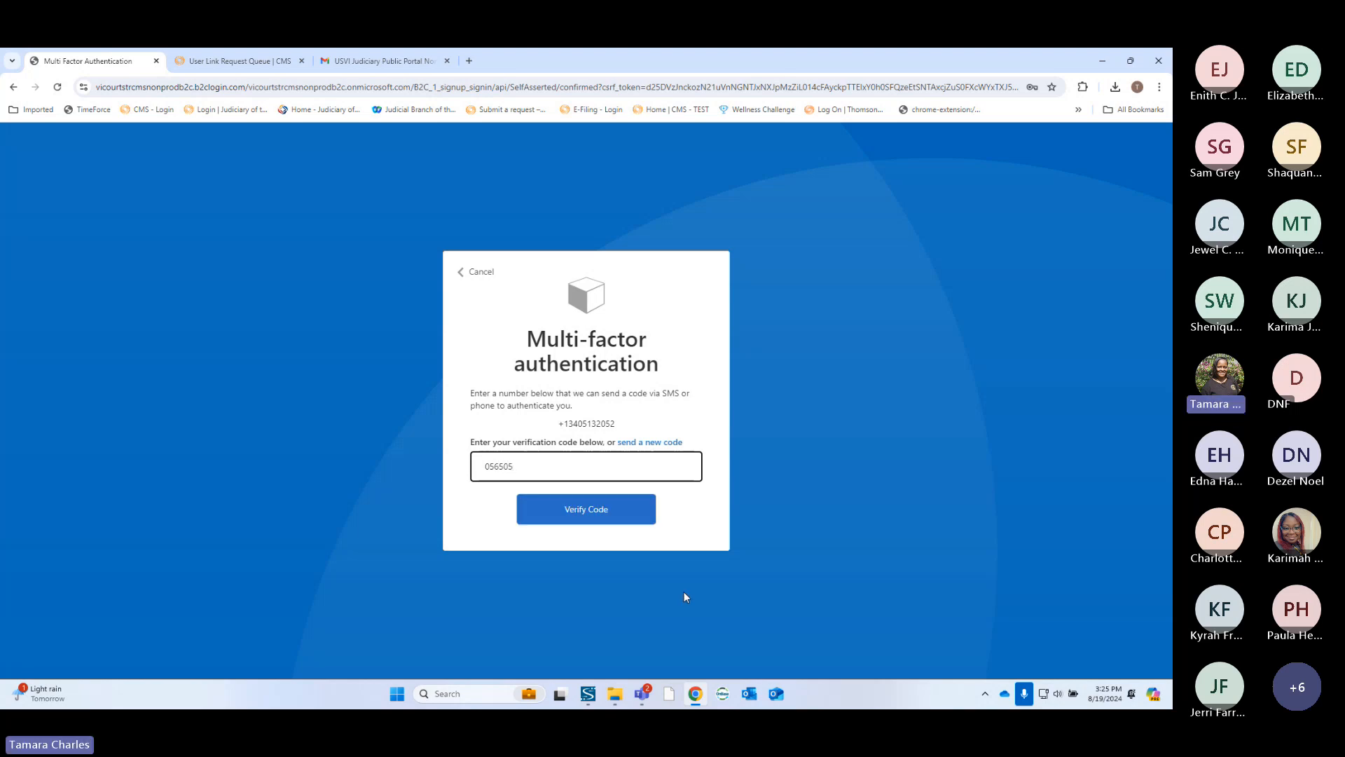
# Verify the SMS code and reach the welcome initial registration page with user type options.
pyautogui.click(606, 504)
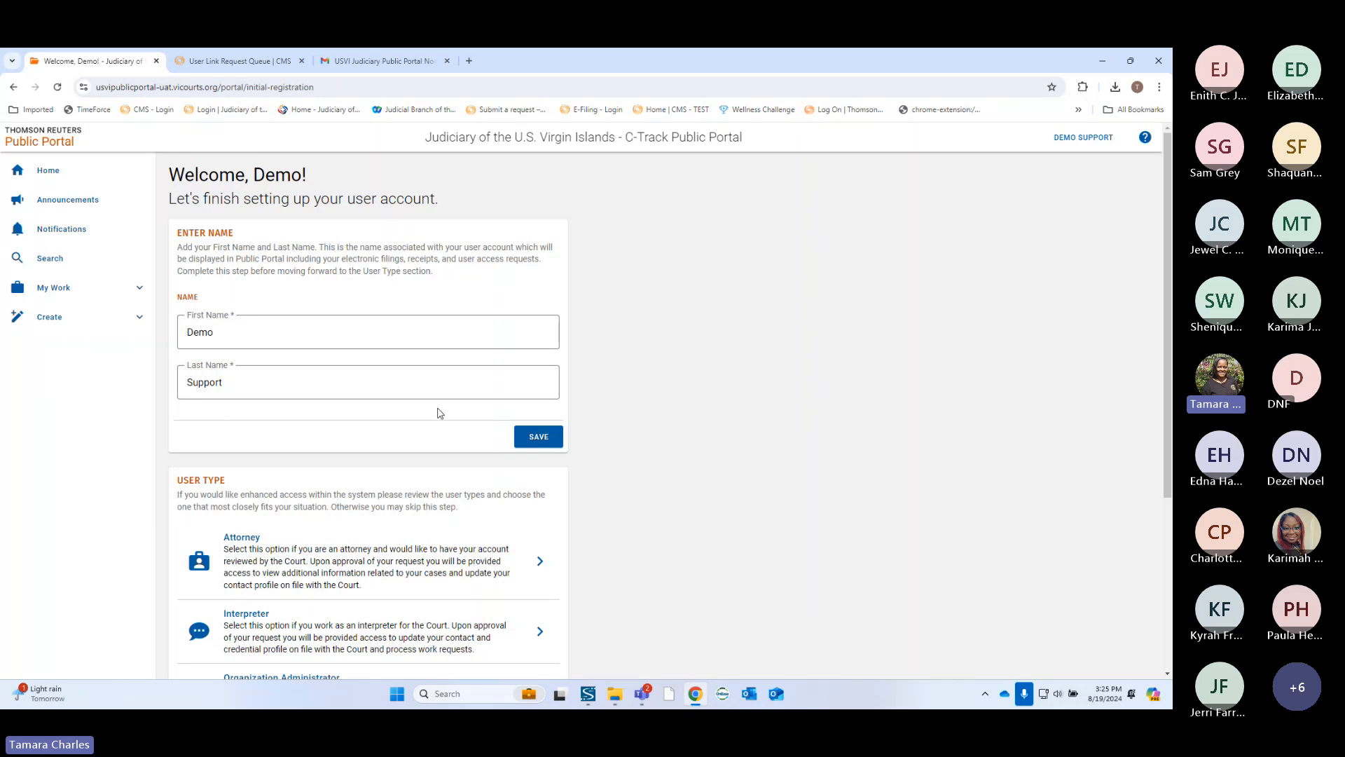
pyautogui.scroll(-2, 491, 431)
pyautogui.scroll(-2, 295, 341)
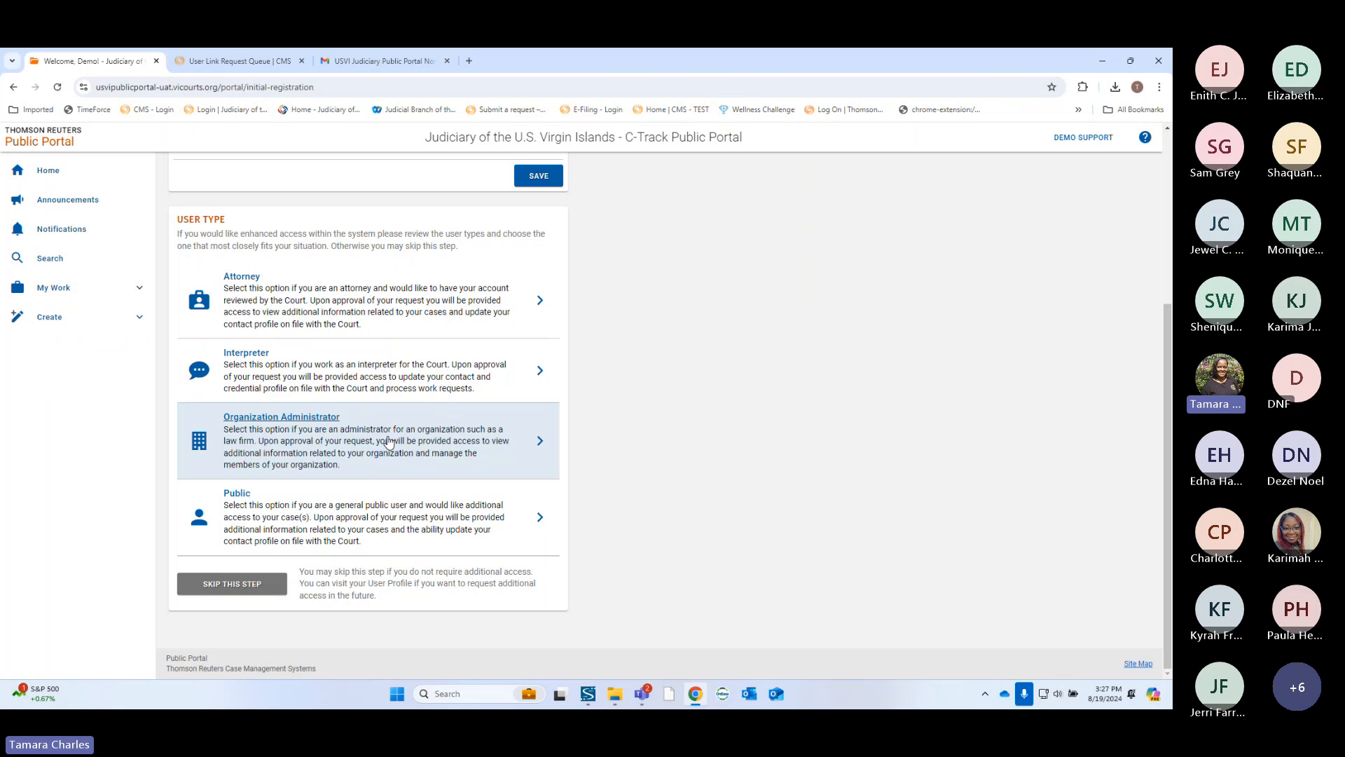
pyautogui.scroll(4, 388, 442)
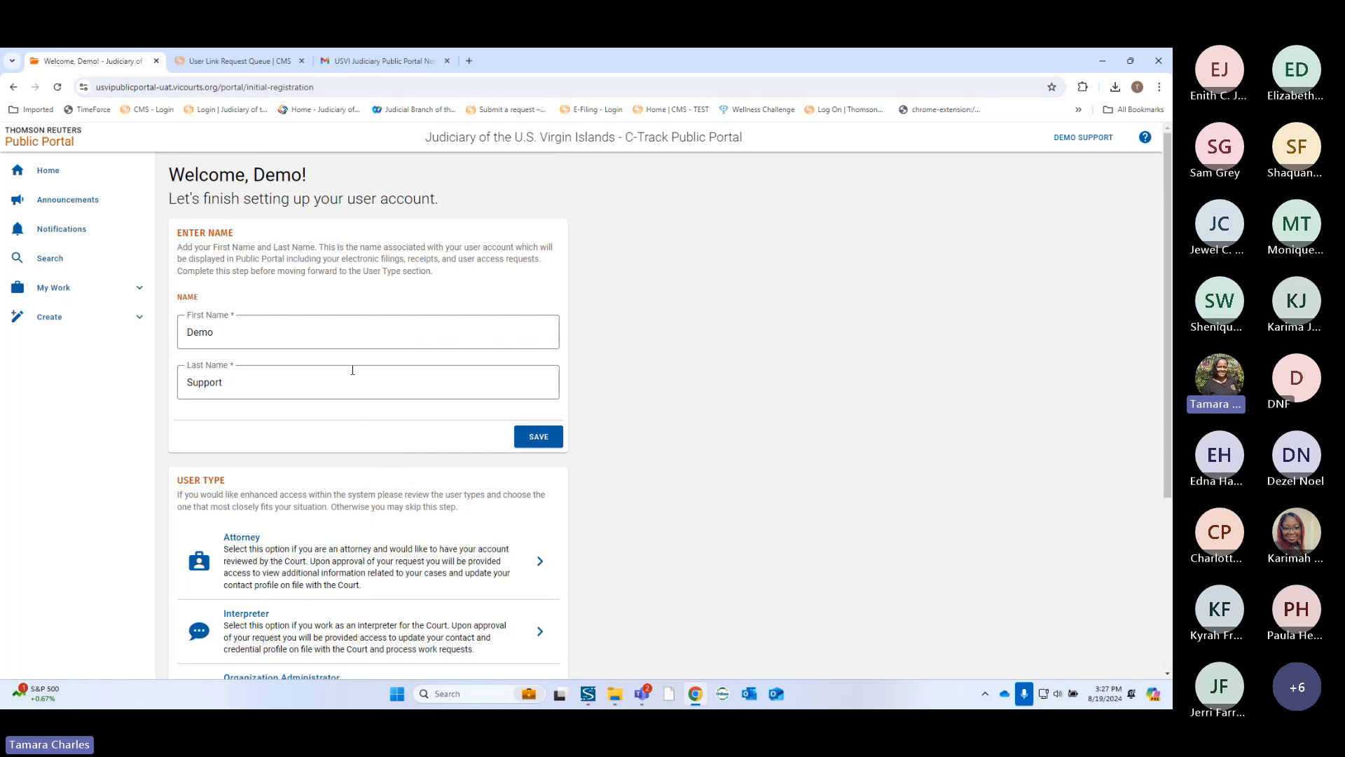
pyautogui.scroll(-4, 356, 413)
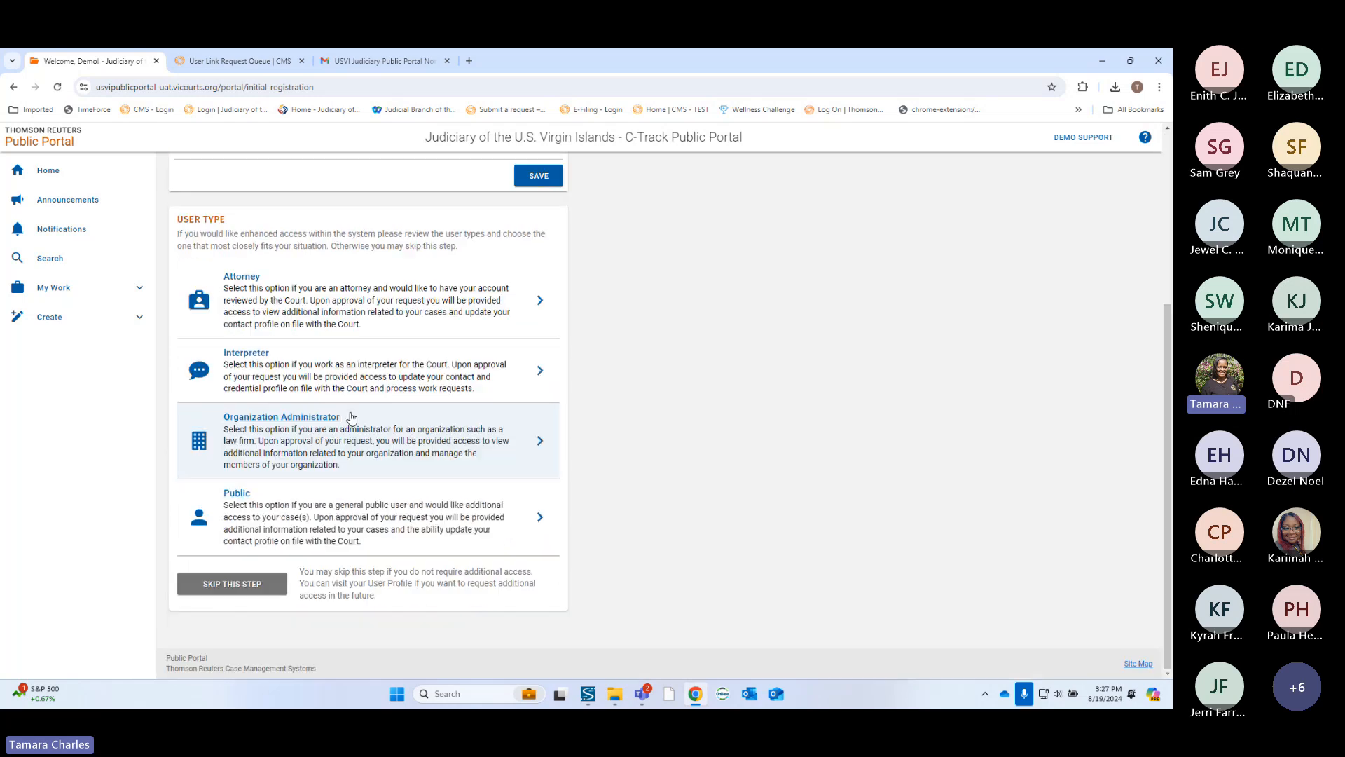
# Request Organization Administrator access and save the autofilled mailing address.
pyautogui.click(361, 456)
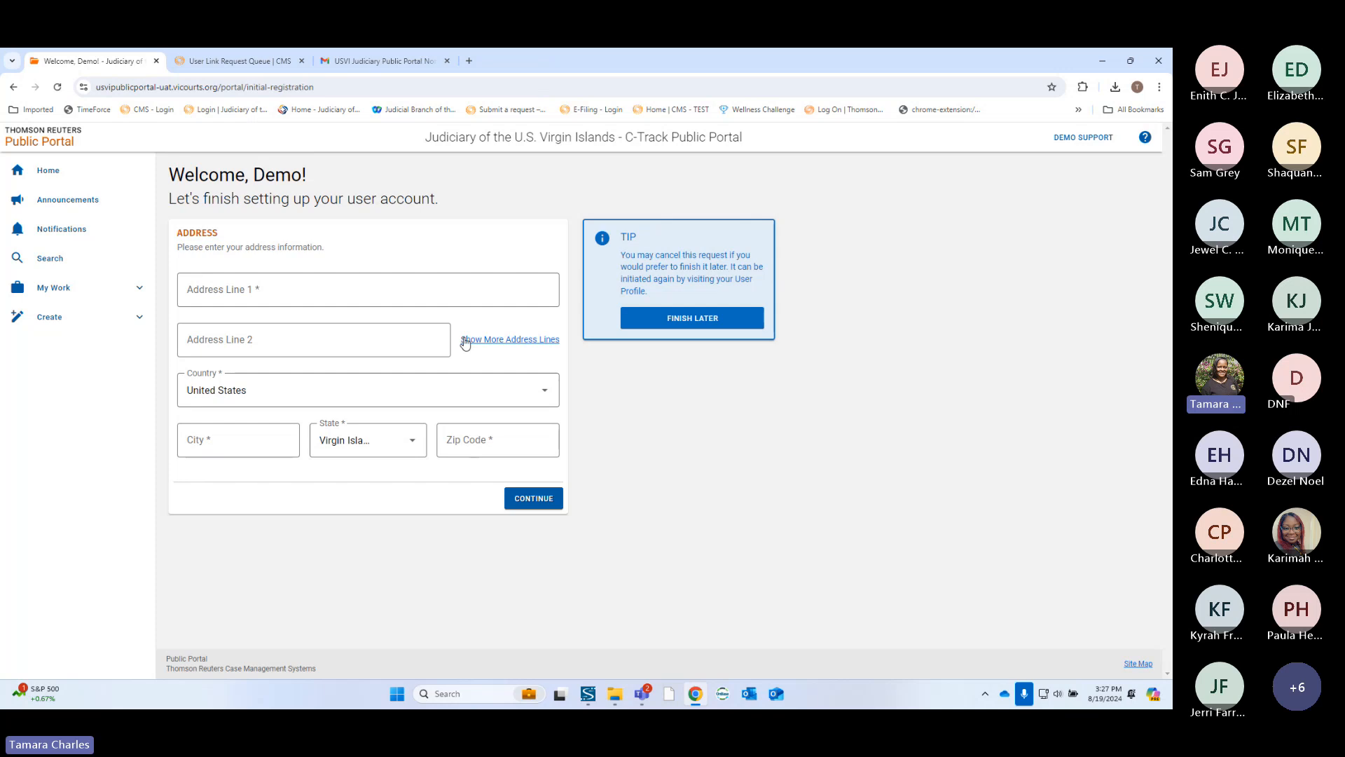
pyautogui.click(326, 281)
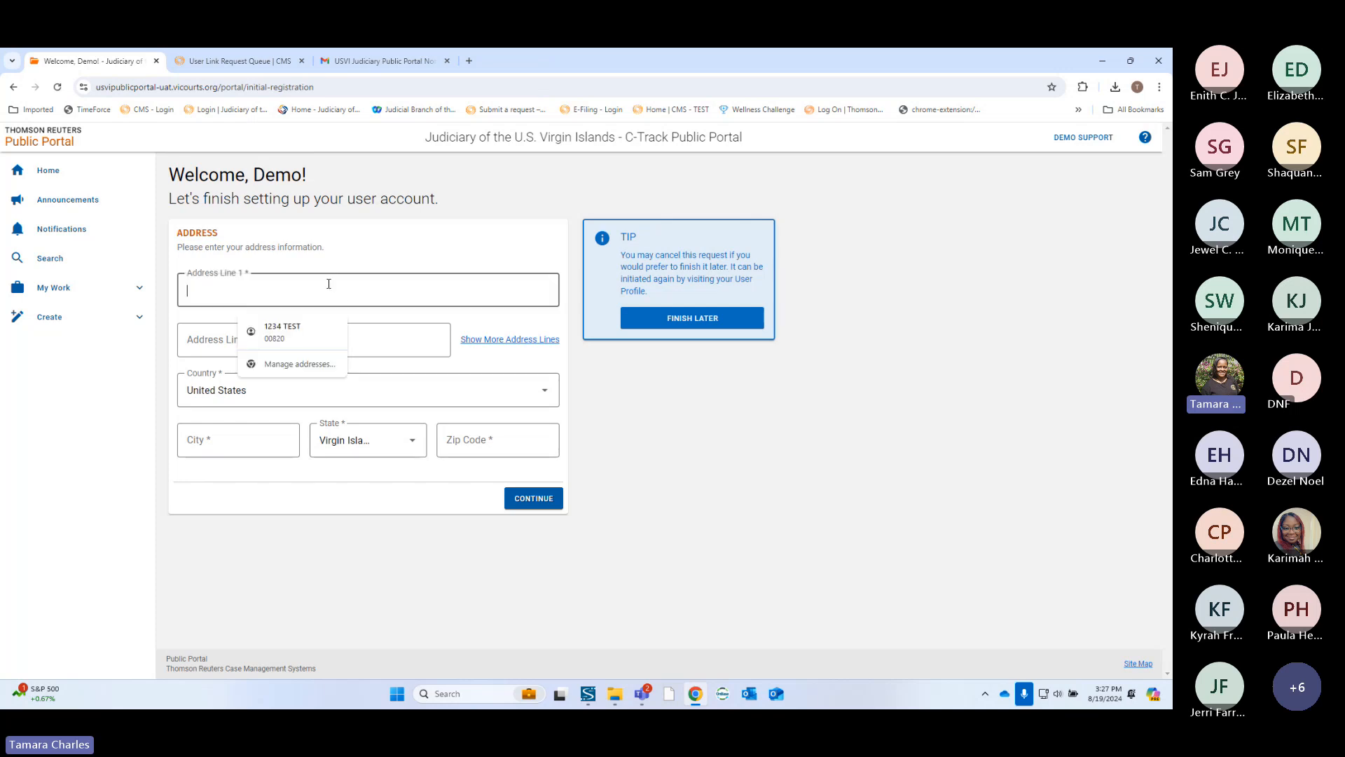
pyautogui.click(288, 331)
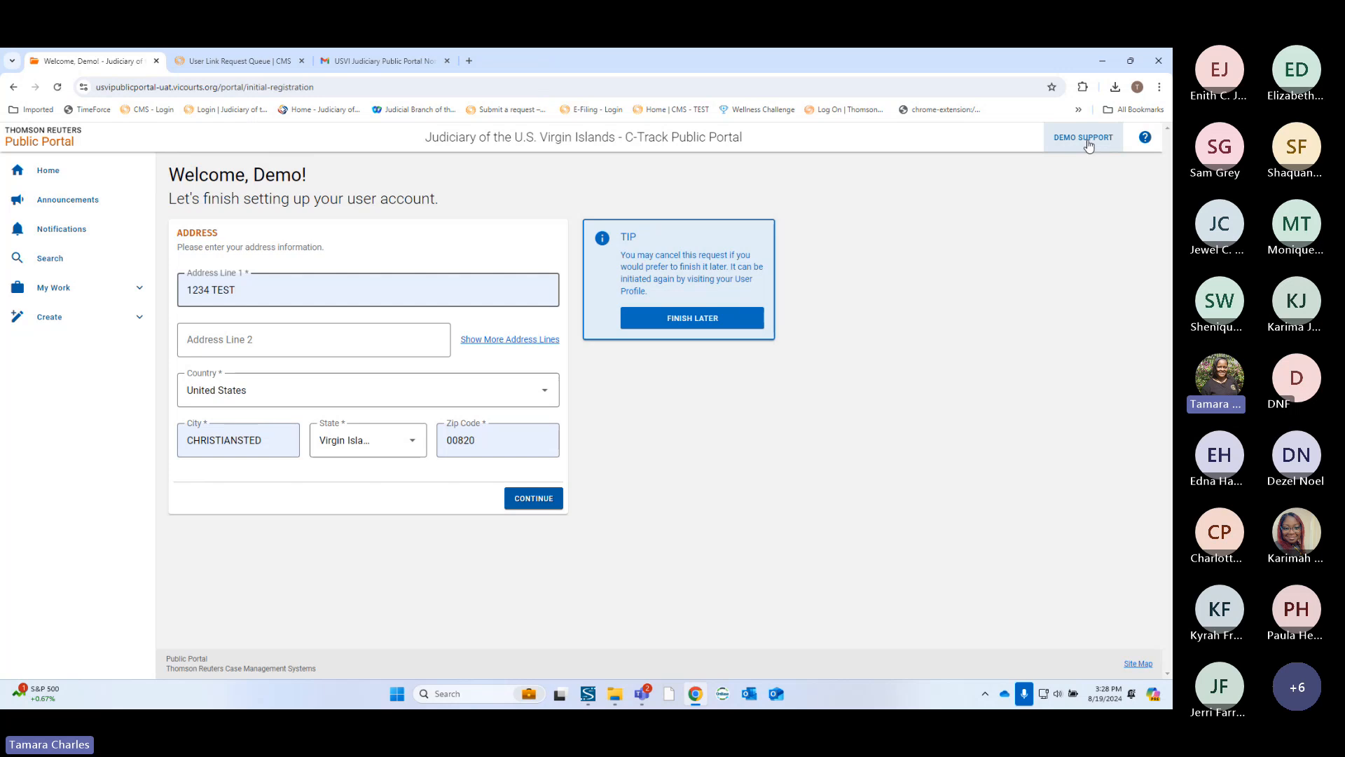
pyautogui.click(539, 502)
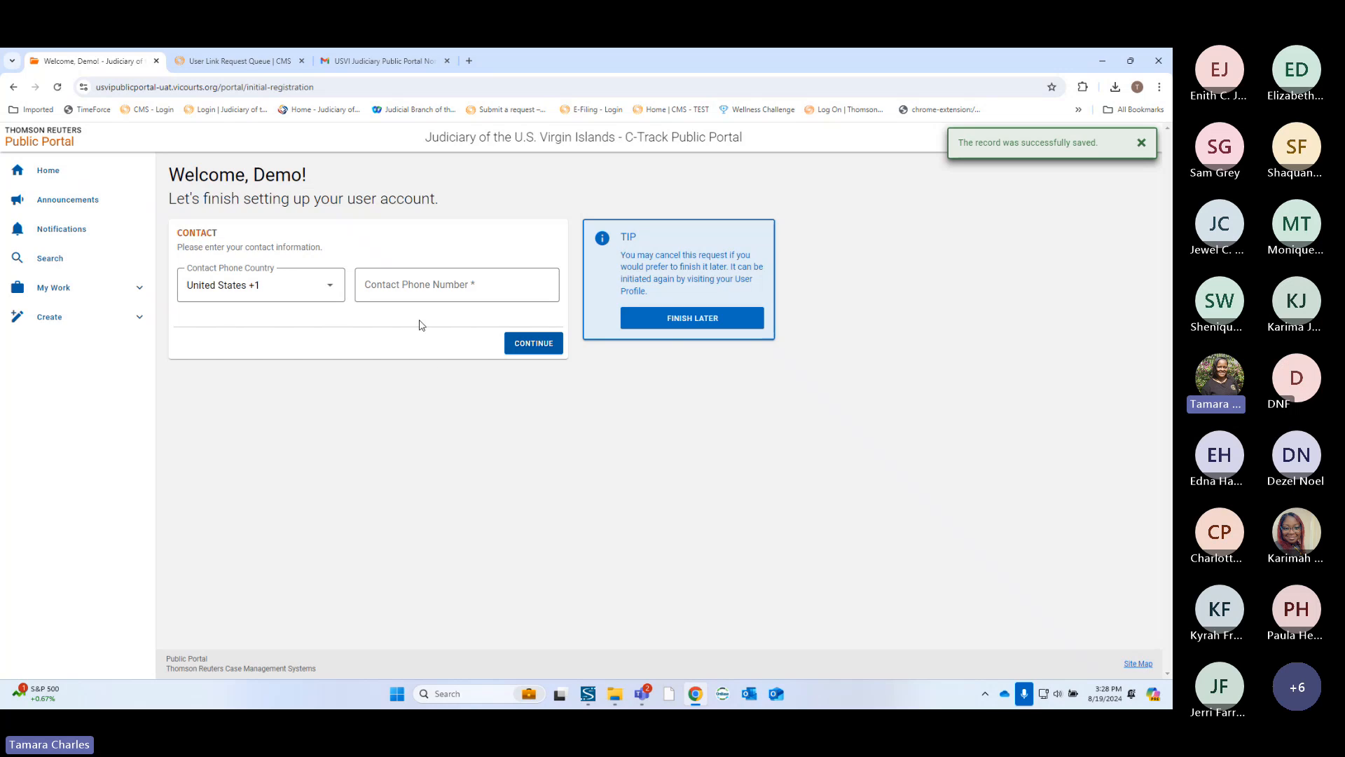
# Save the contact phone number and continue to the Organization Administrator request form.
pyautogui.click(448, 288)
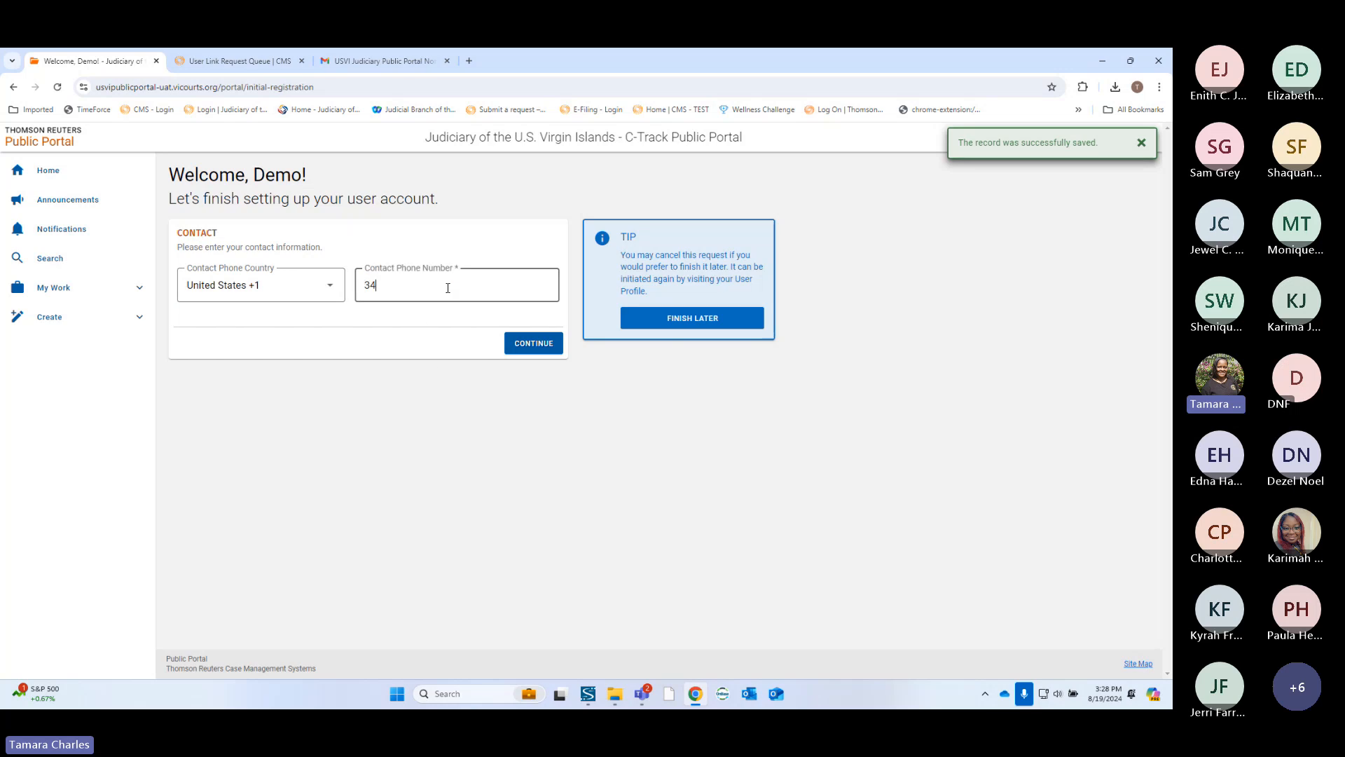
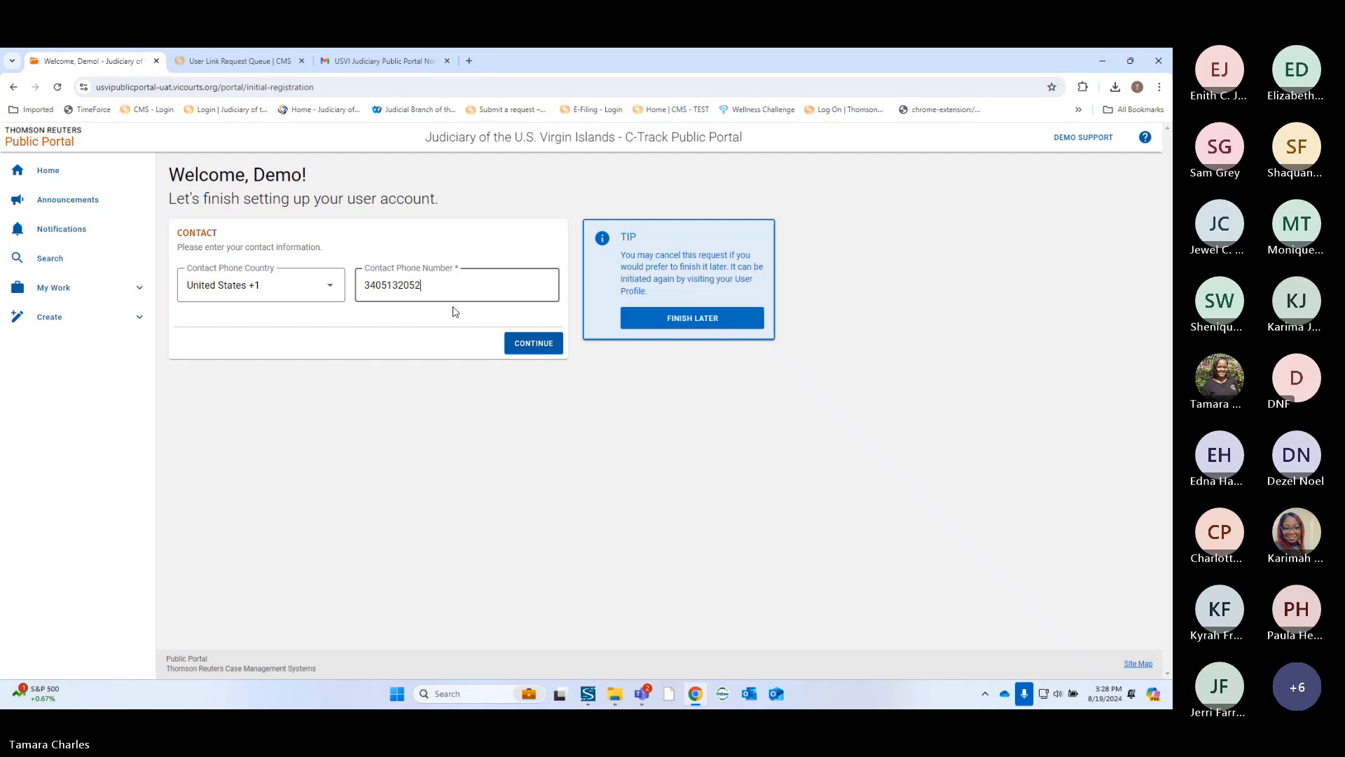
pyautogui.click(530, 343)
pyautogui.click(296, 288)
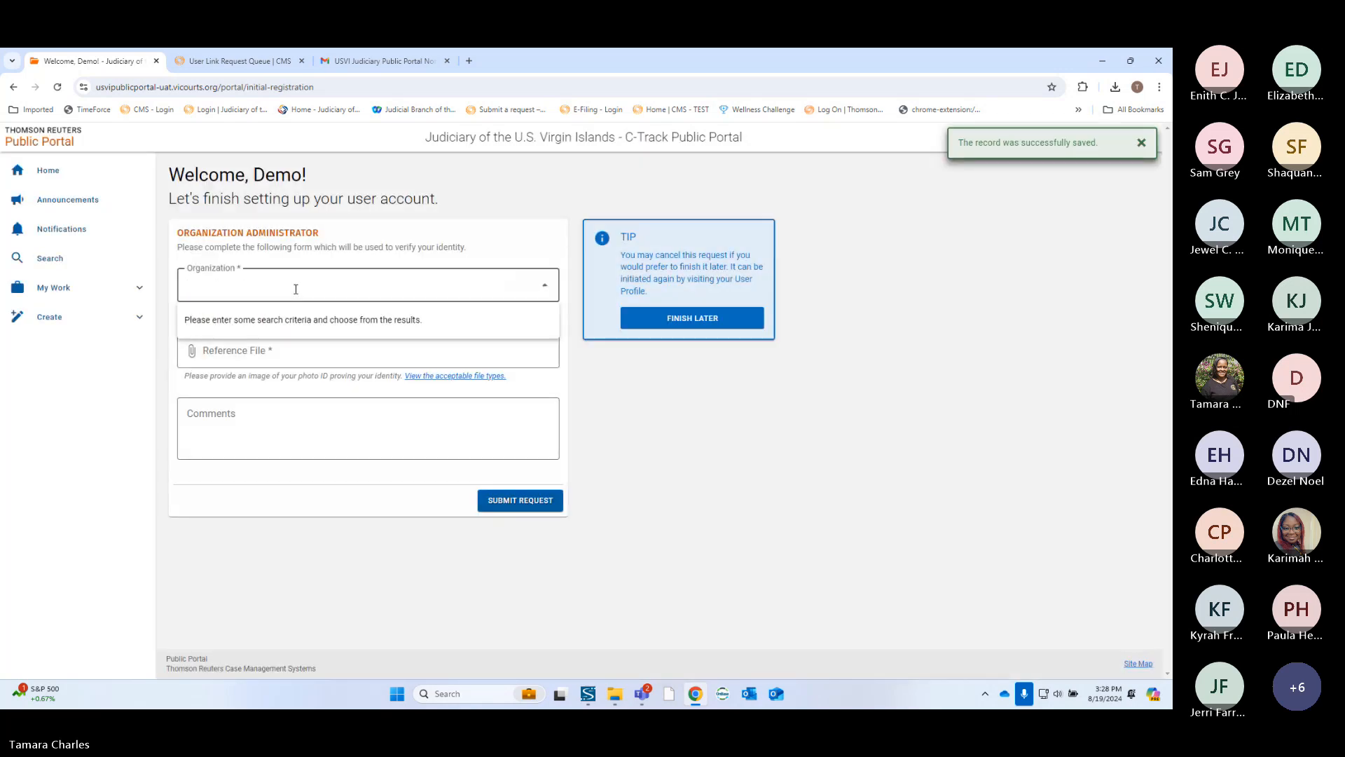
# Select Judiciary Law Offices as the organization, after briefly searching 'rohn' instead.
pyautogui.write('judi')
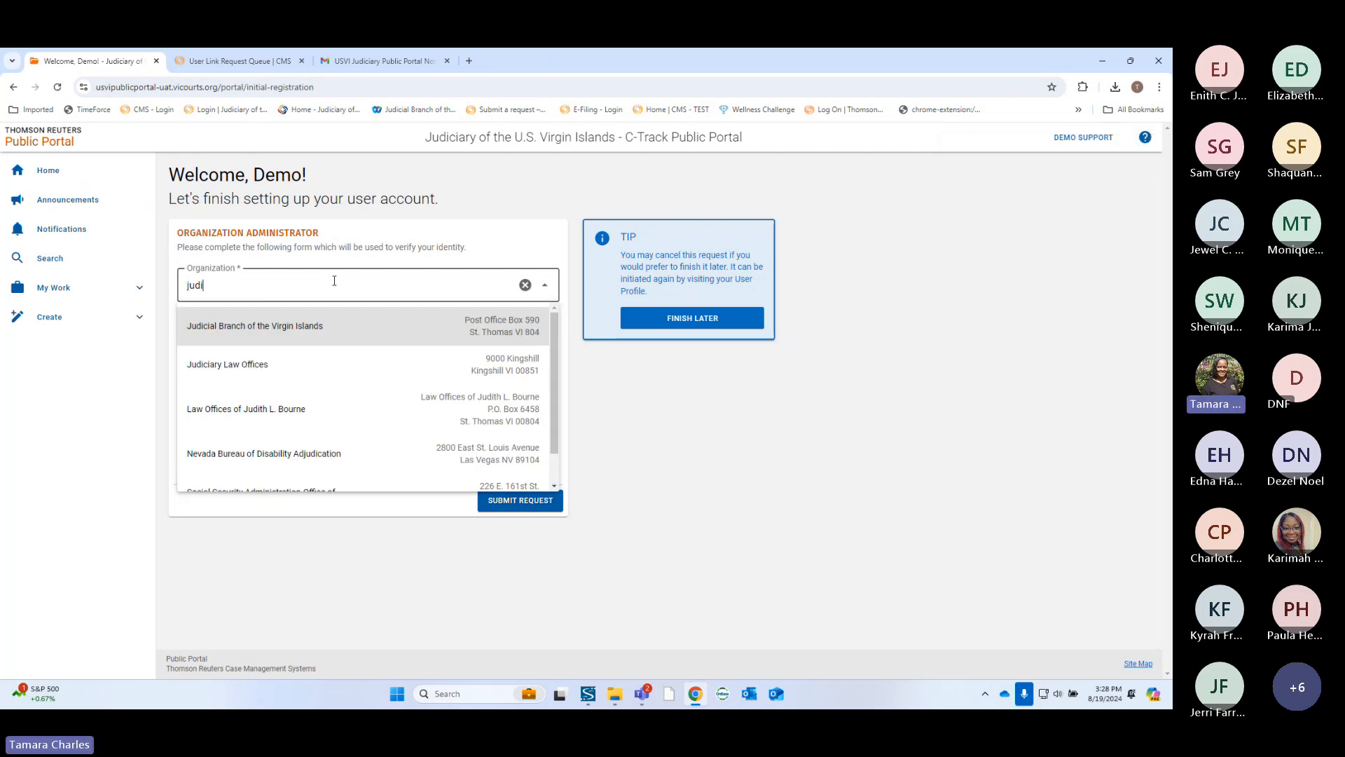
pyautogui.click(272, 363)
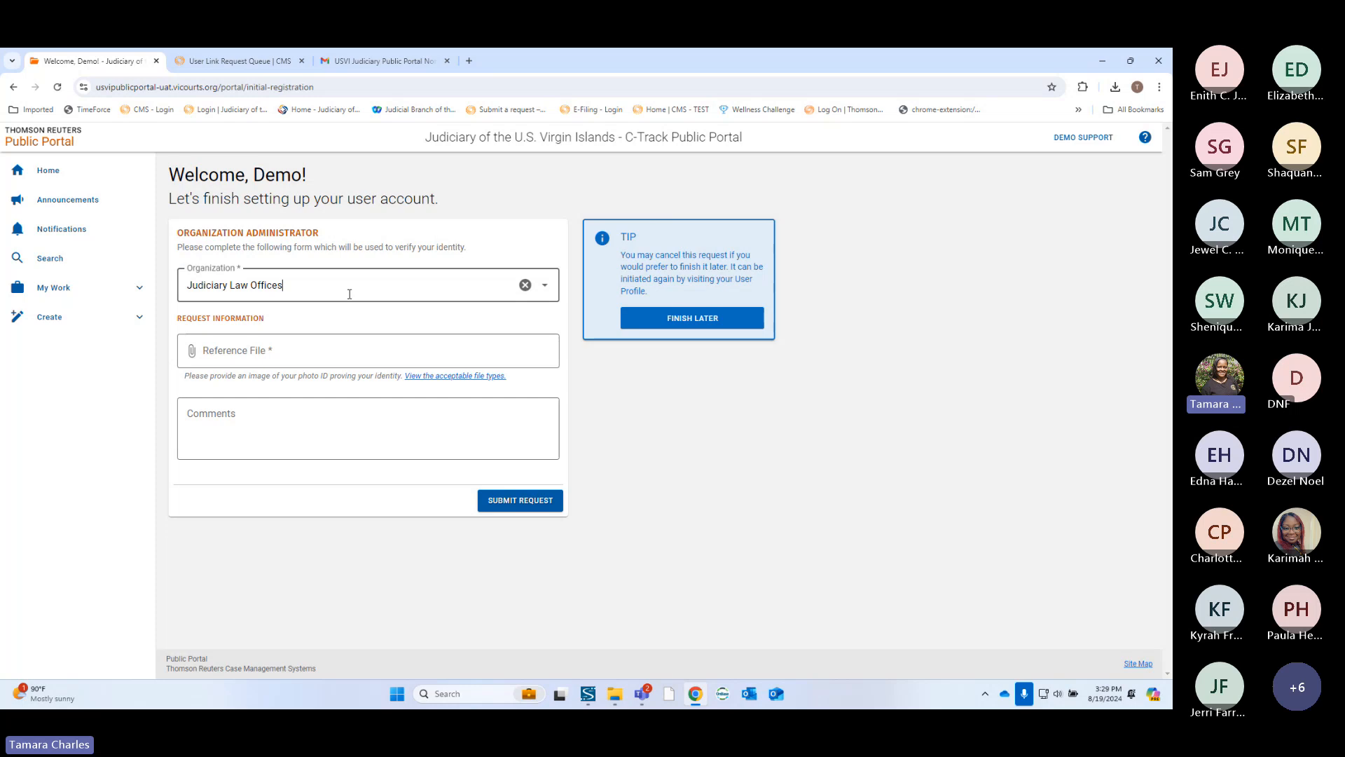
pyautogui.press('BackSpace')
pyautogui.press('BackSpace')
pyautogui.press('BackSpace')
pyautogui.press('BackSpace')
pyautogui.press('BackSpace')
pyautogui.press('BackSpace')
pyautogui.press('BackSpace')
pyautogui.press('BackSpace')
pyautogui.press('BackSpace')
pyautogui.press('BackSpace')
pyautogui.press('BackSpace')
pyautogui.press('BackSpace')
pyautogui.press('BackSpace')
pyautogui.press('BackSpace')
pyautogui.press('BackSpace')
pyautogui.press('BackSpace')
pyautogui.press('BackSpace')
pyautogui.press('BackSpace')
pyautogui.press('BackSpace')
pyautogui.press('BackSpace')
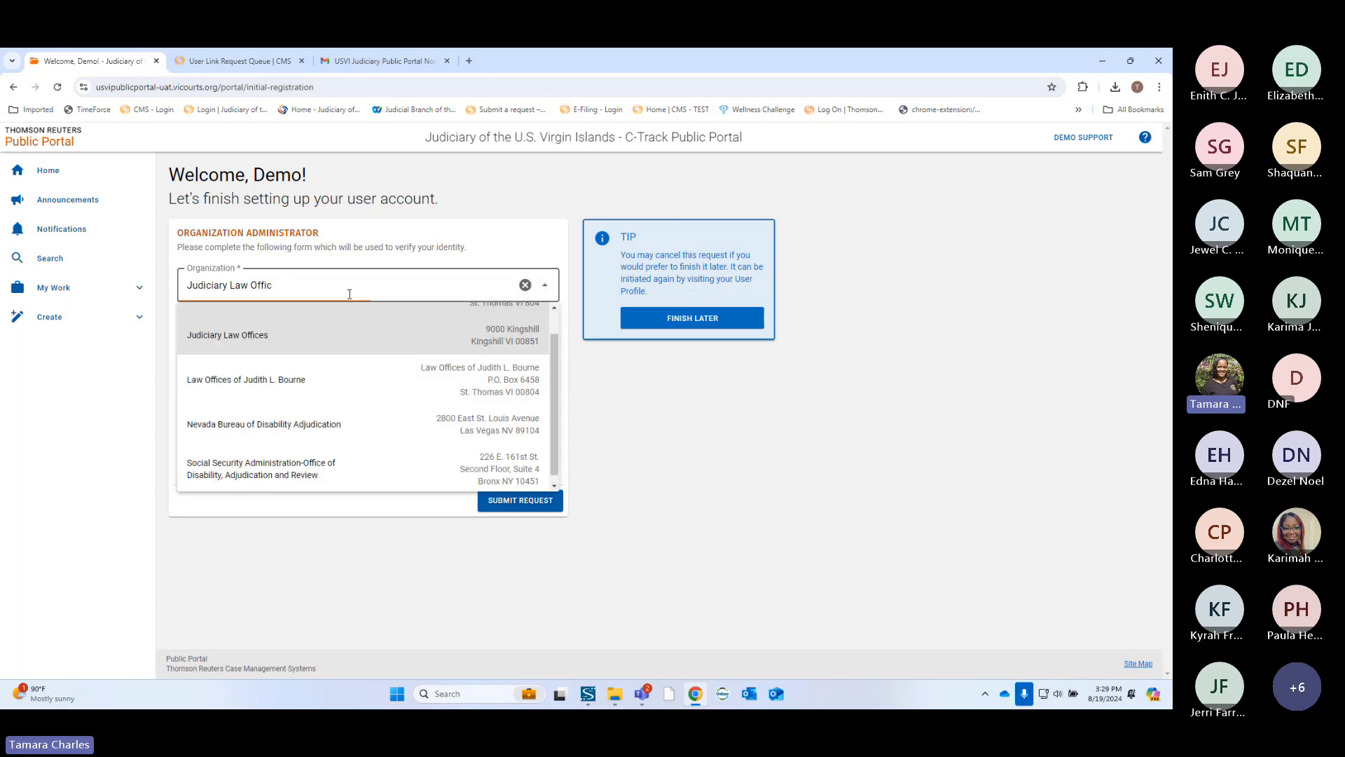
pyautogui.write('rohn')
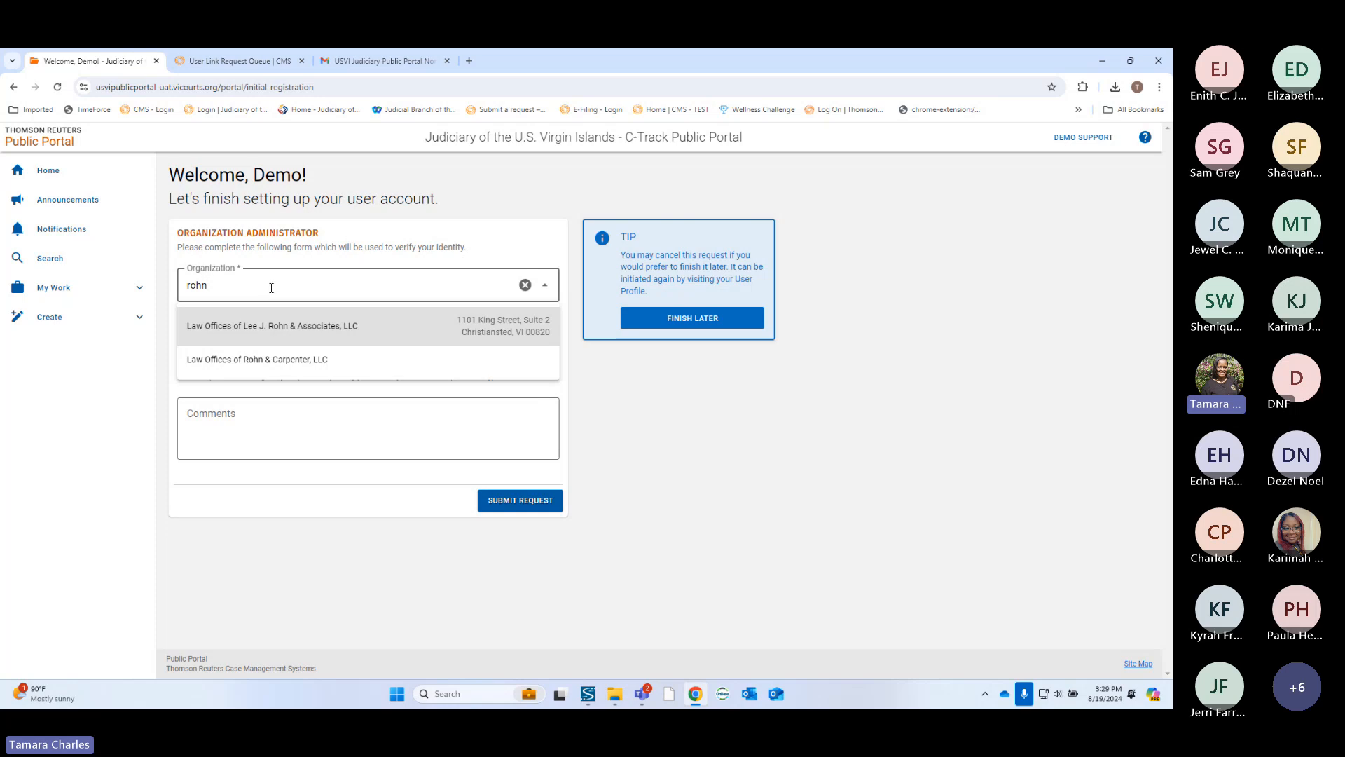
pyautogui.press('BackSpace')
pyautogui.press('BackSpace')
pyautogui.press('BackSpace')
pyautogui.press('BackSpace')
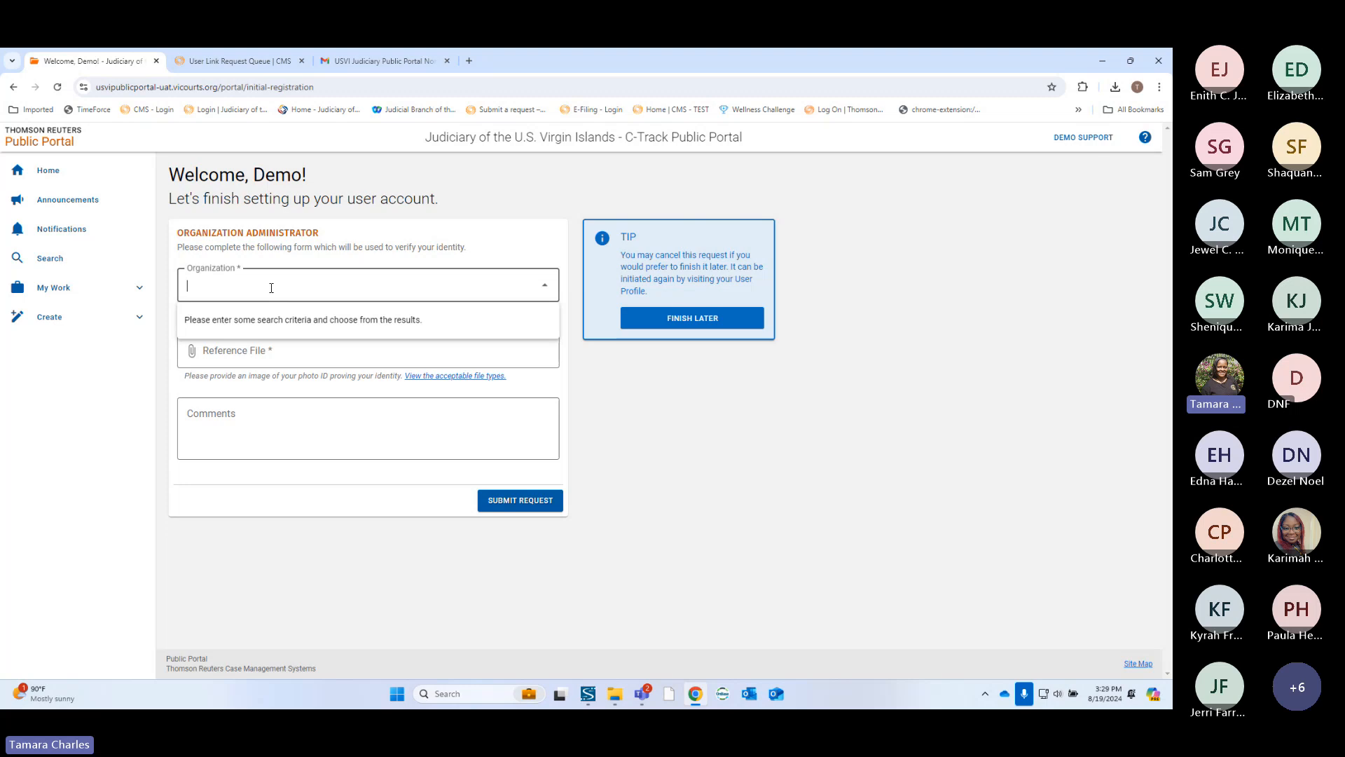
pyautogui.write('judic')
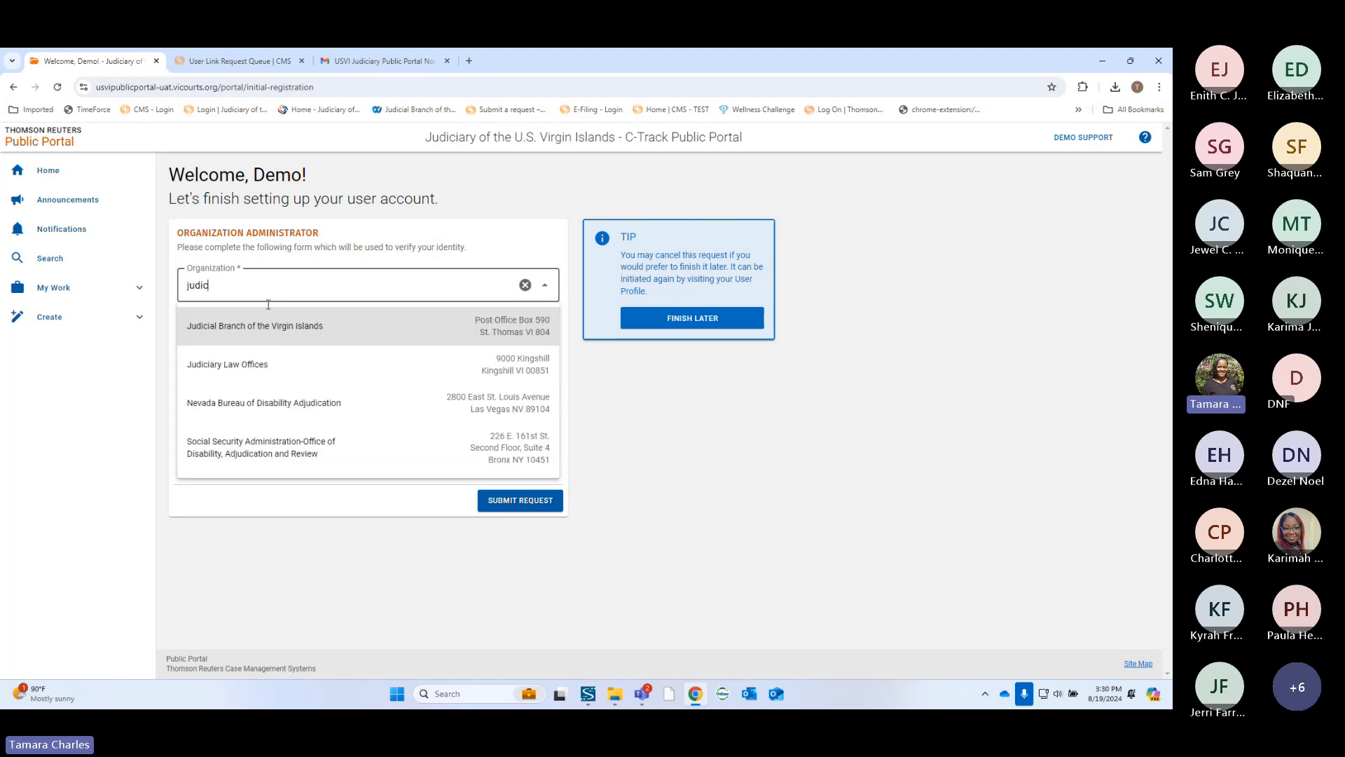
pyautogui.click(254, 366)
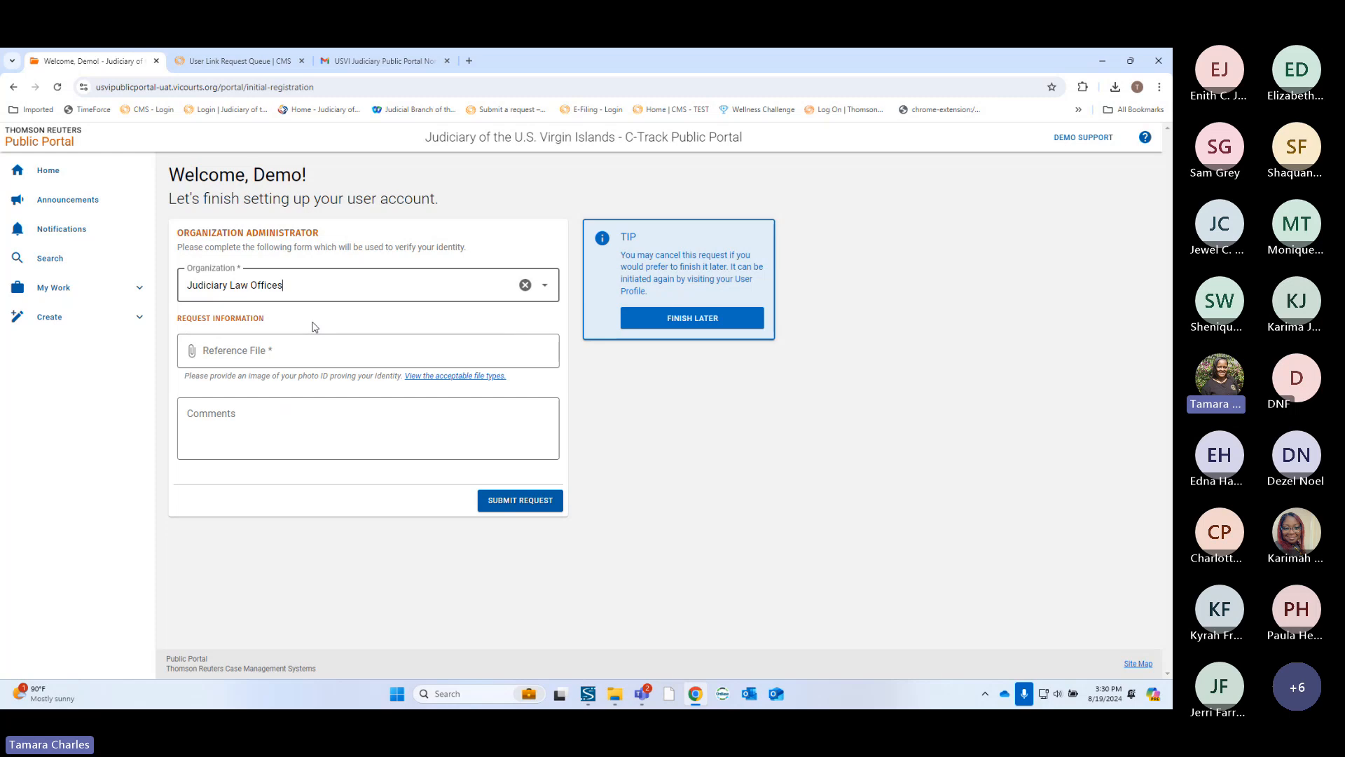
# Attach Test document 1.pdf as the photo ID reference file and submit the account setup request.
pyautogui.click(196, 357)
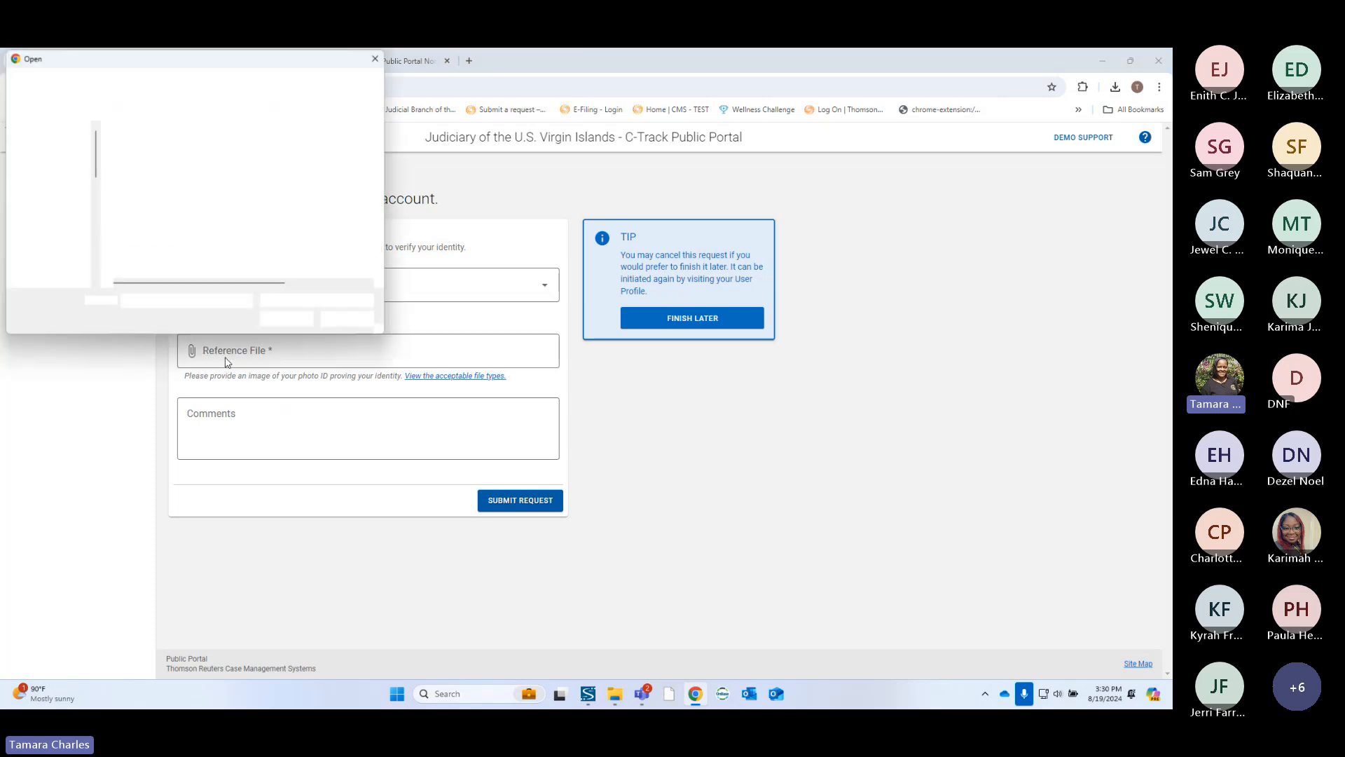
pyautogui.click(162, 169)
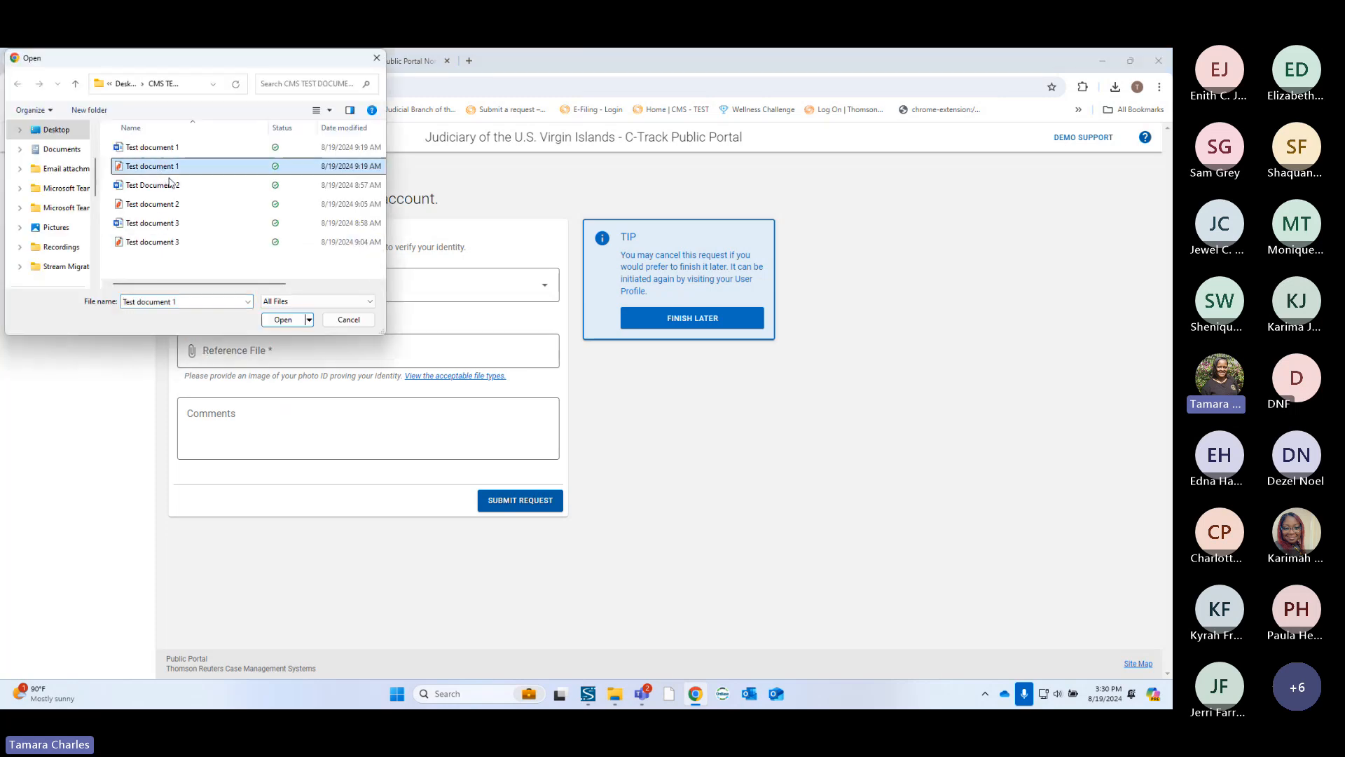
pyautogui.click(284, 320)
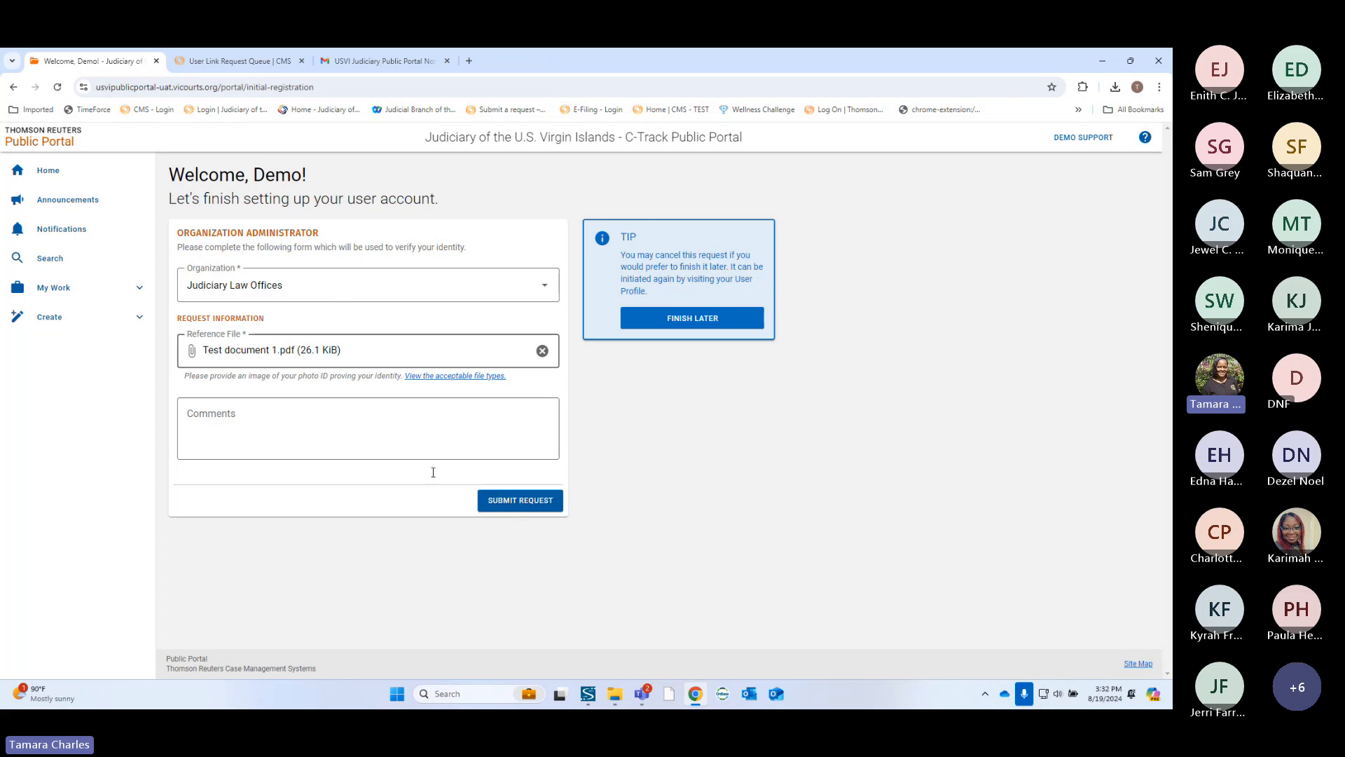
pyautogui.click(510, 502)
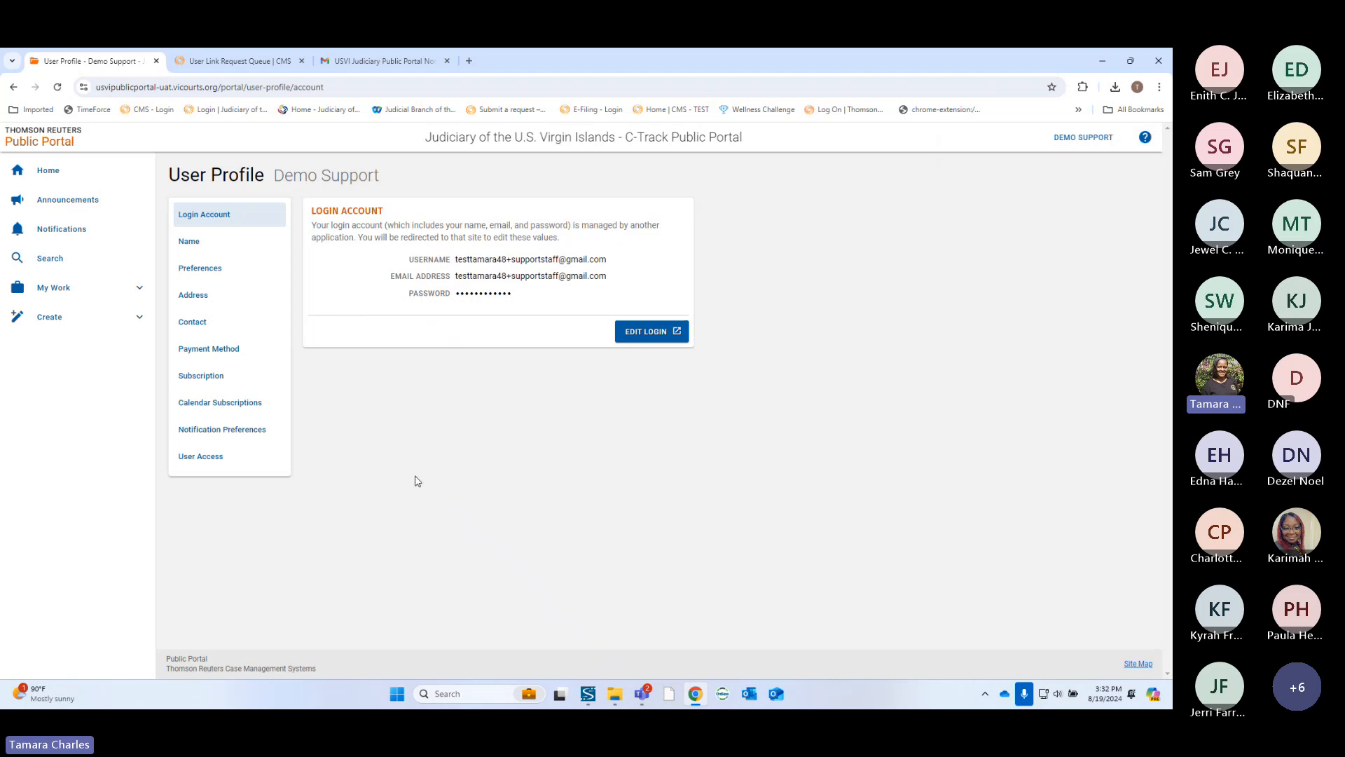
# Log back into the CMS, open the pending Demo Support link request, and begin an index entry search.
pyautogui.click(240, 62)
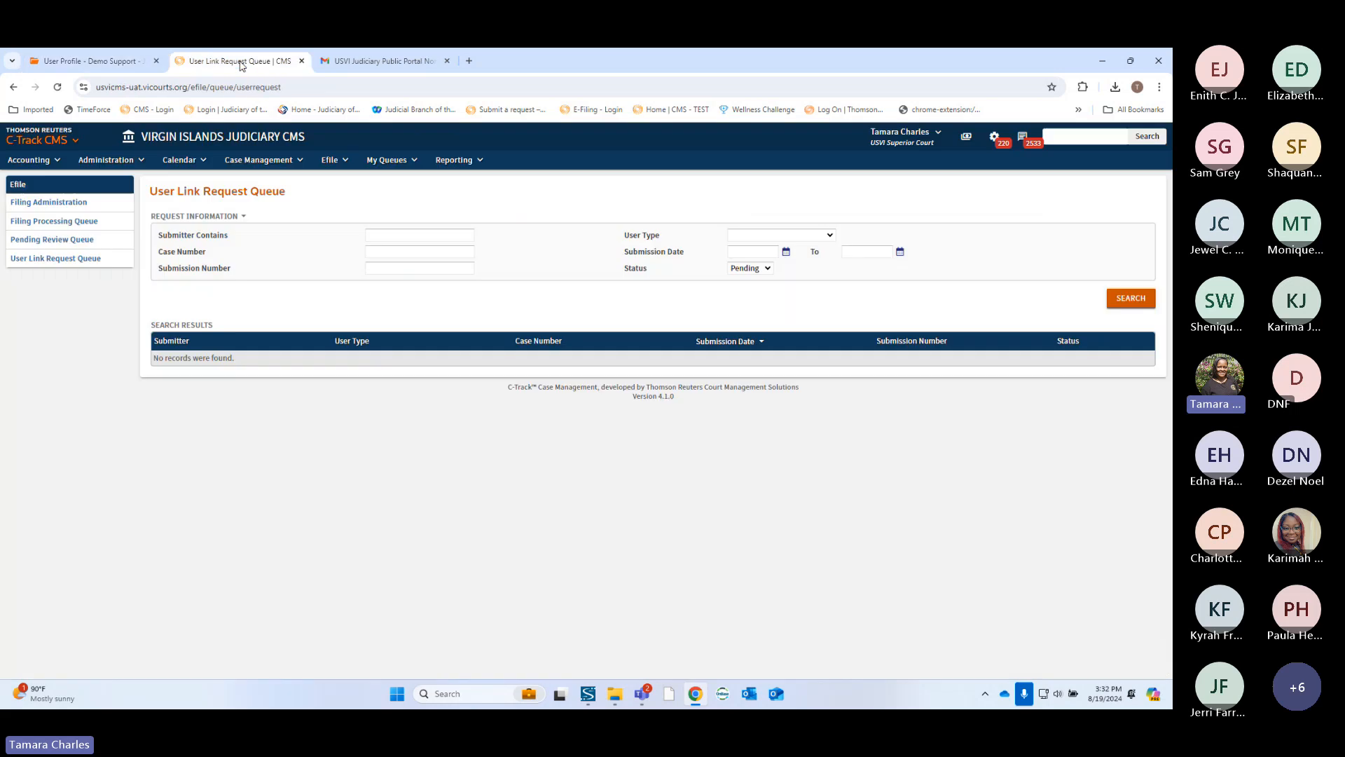
pyautogui.click(57, 87)
pyautogui.click(639, 338)
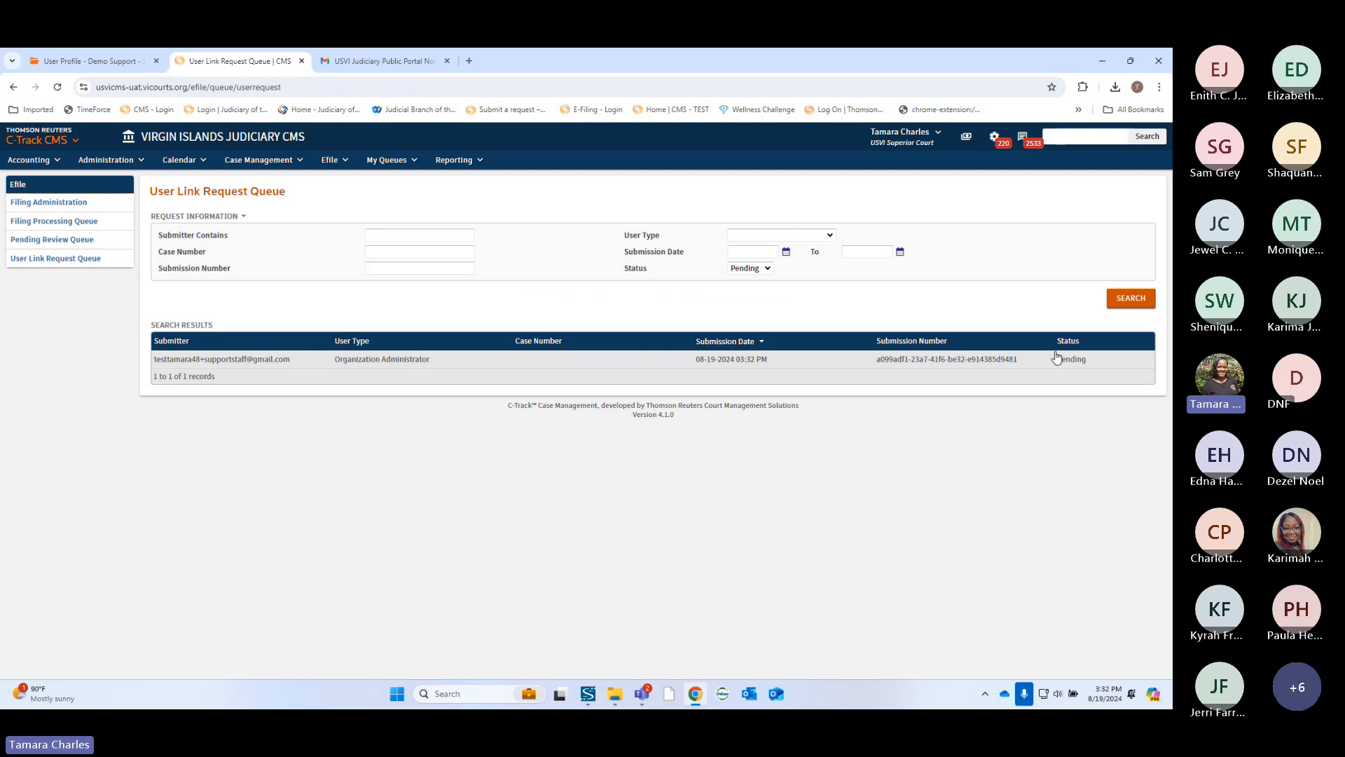
pyautogui.click(258, 361)
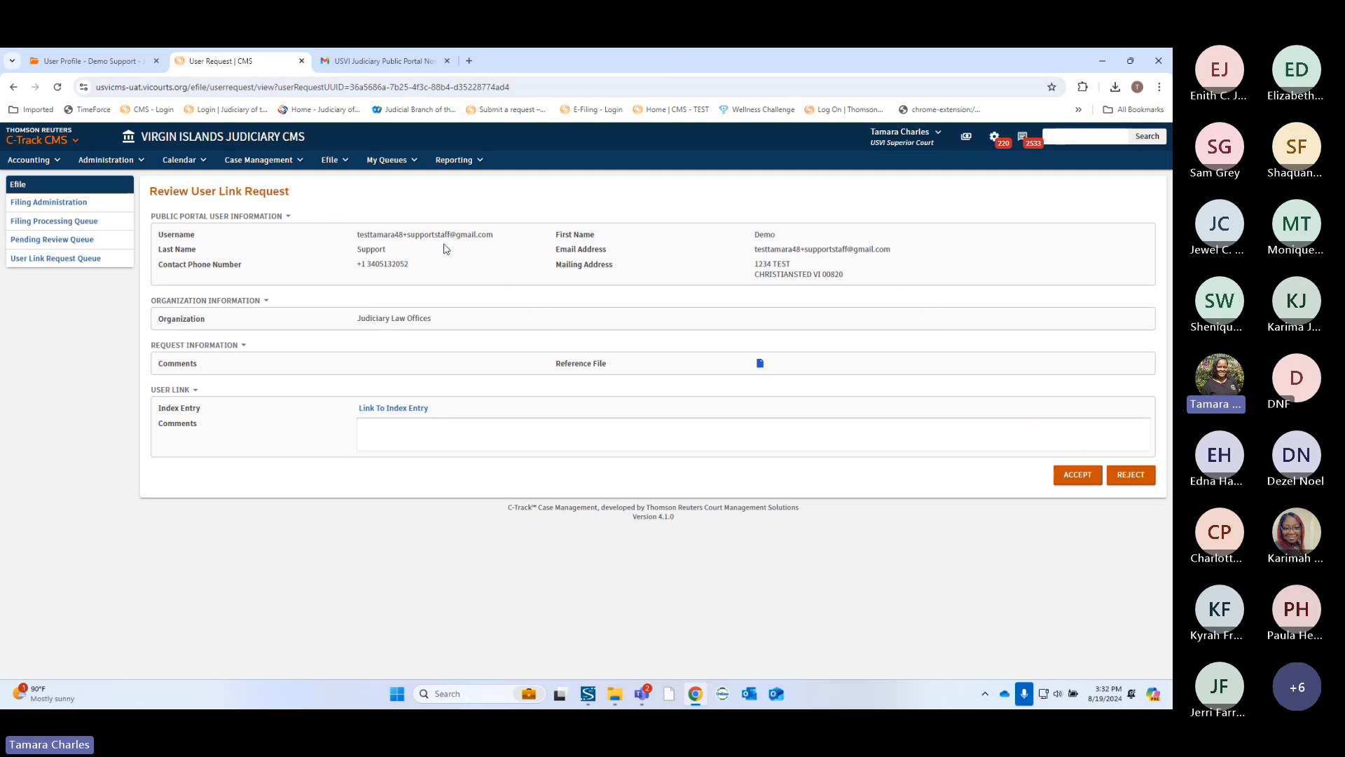
pyautogui.click(386, 410)
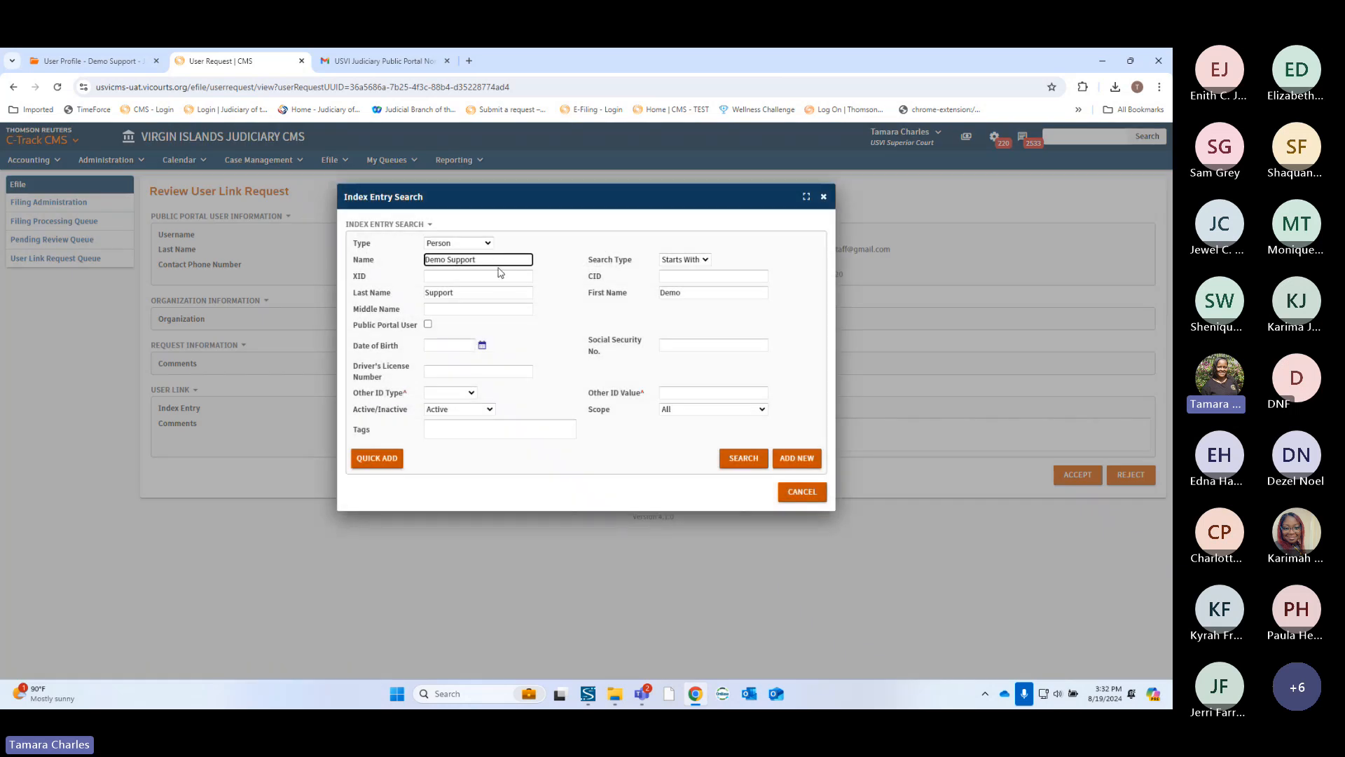
# Keep Person as the entry type, clear the prefilled Demo Support names, and search first name 'loa'.
pyautogui.click(461, 244)
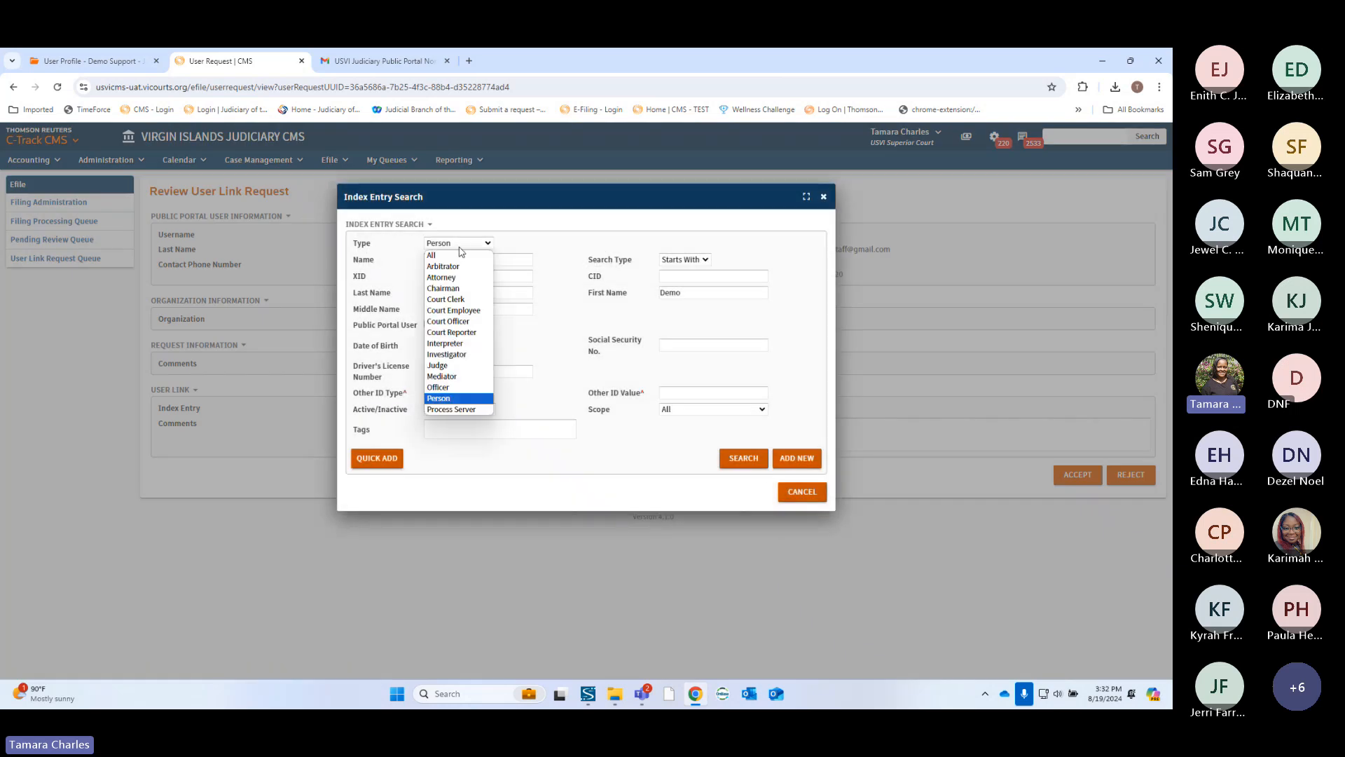
pyautogui.click(439, 398)
pyautogui.press('Tab')
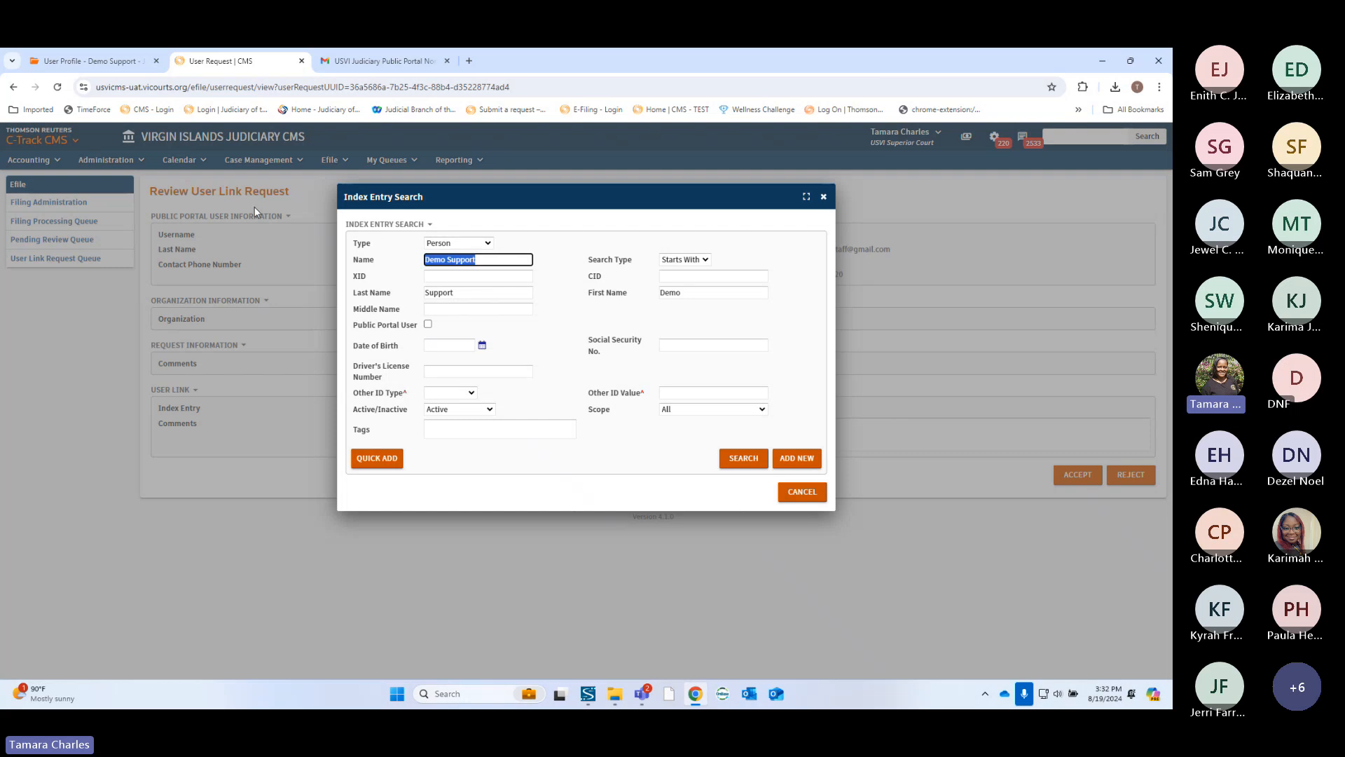
pyautogui.press('Delete')
pyautogui.moveTo(283, 280); pyautogui.dragTo(393, 301)
pyautogui.press('Delete')
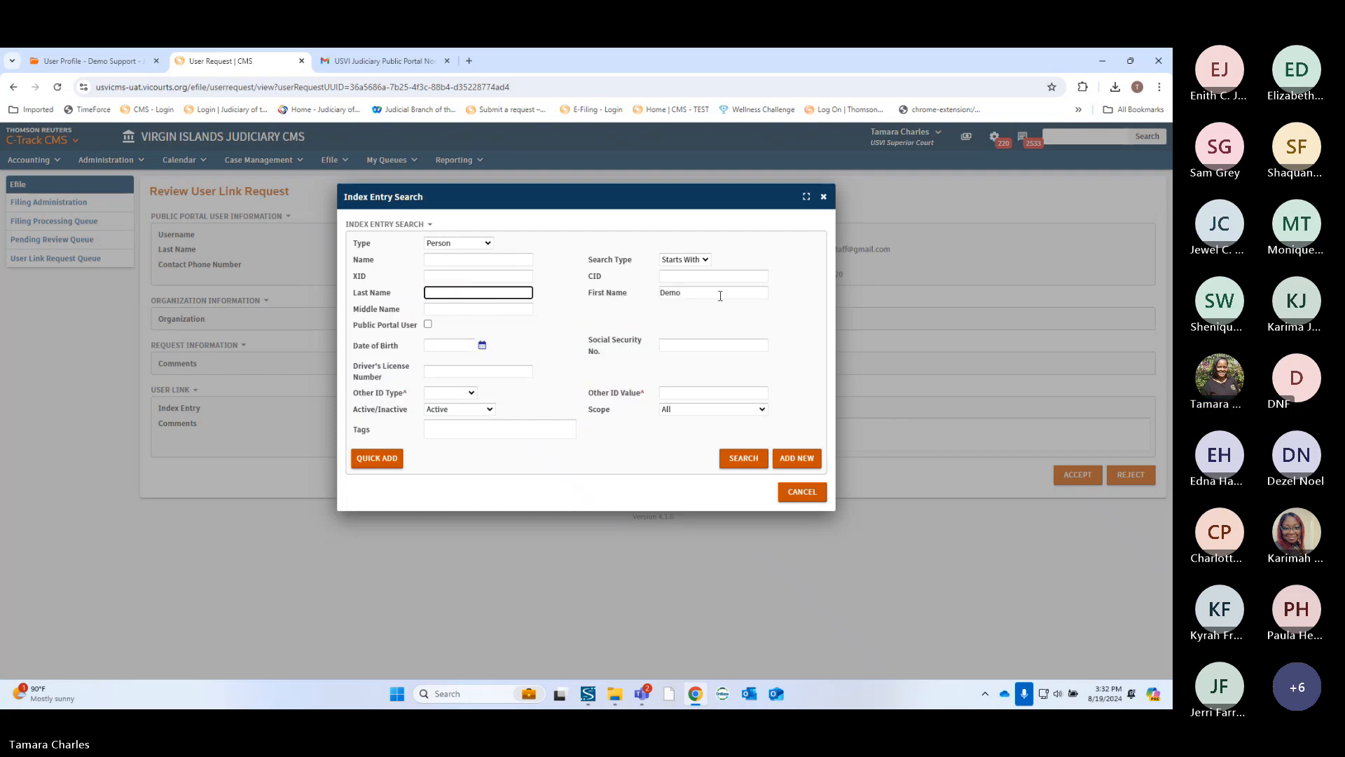
pyautogui.moveTo(720, 295); pyautogui.dragTo(570, 291)
pyautogui.press('Delete')
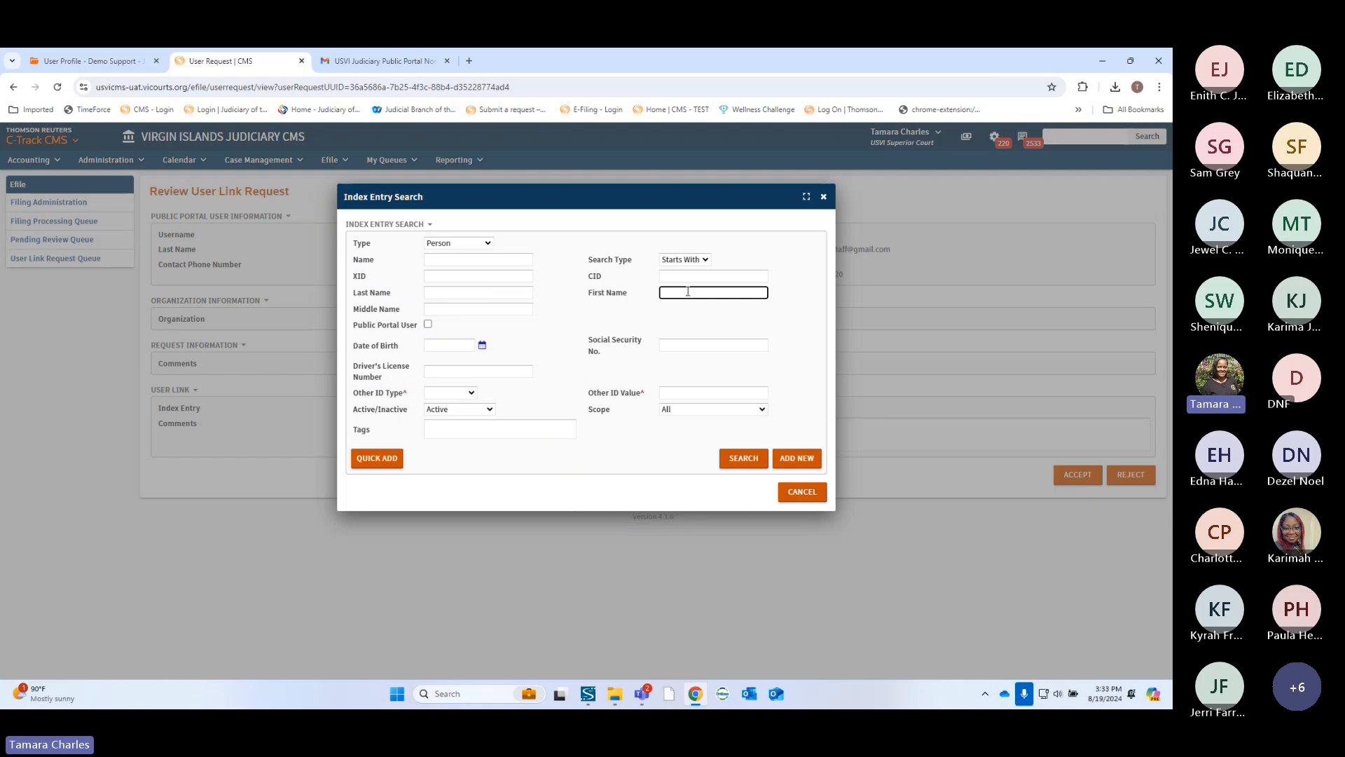
pyautogui.write('loa')
pyautogui.click(737, 459)
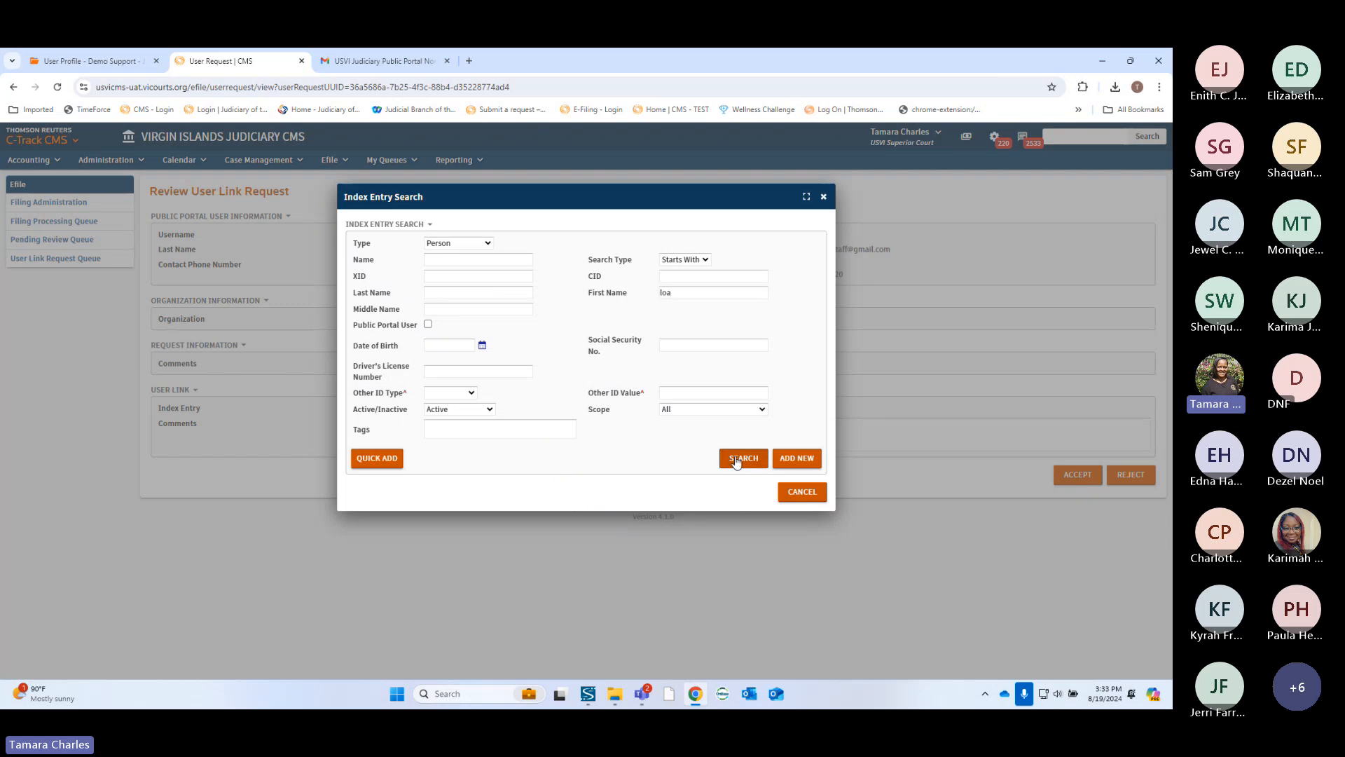
# Replace the first name with 'test' and rerun the search, listing seven person records.
pyautogui.scroll(-2, 628, 452)
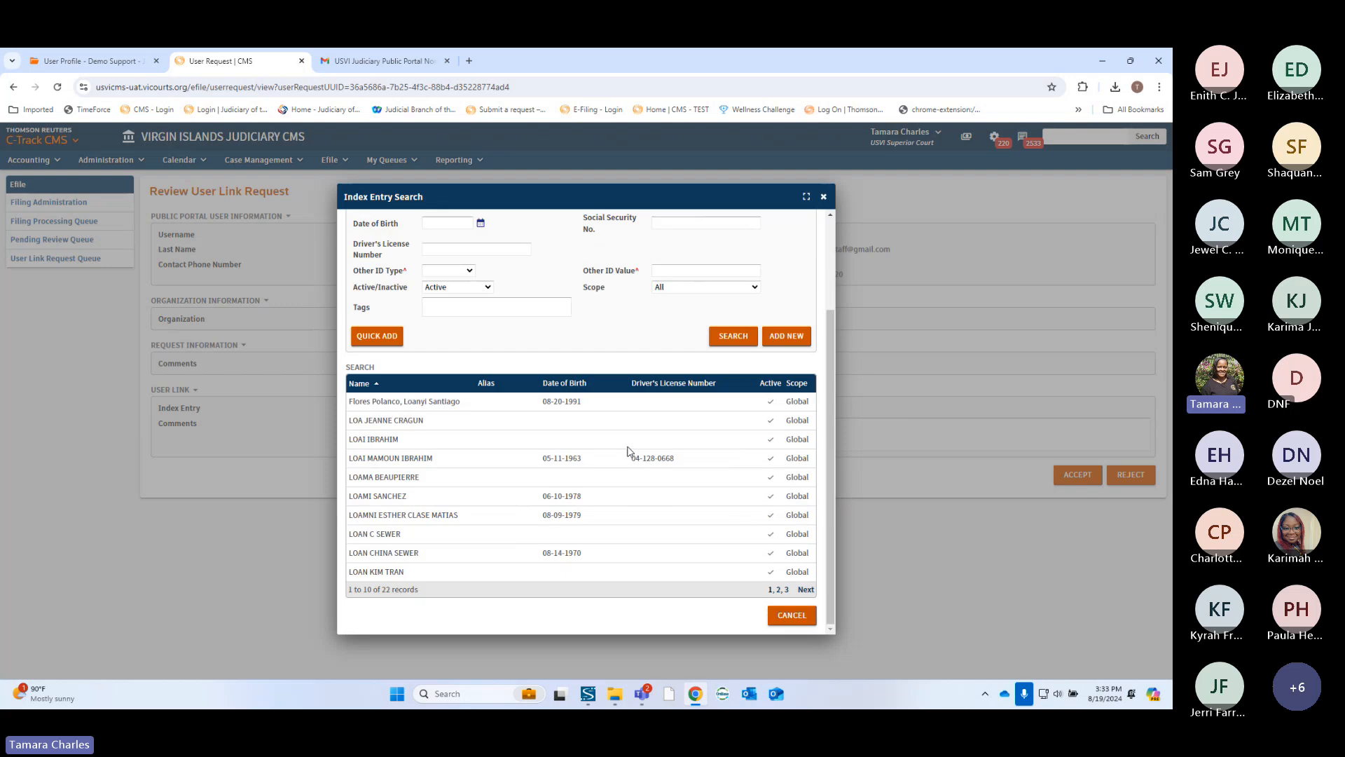
pyautogui.scroll(2, 628, 452)
pyautogui.moveTo(682, 294); pyautogui.dragTo(612, 292)
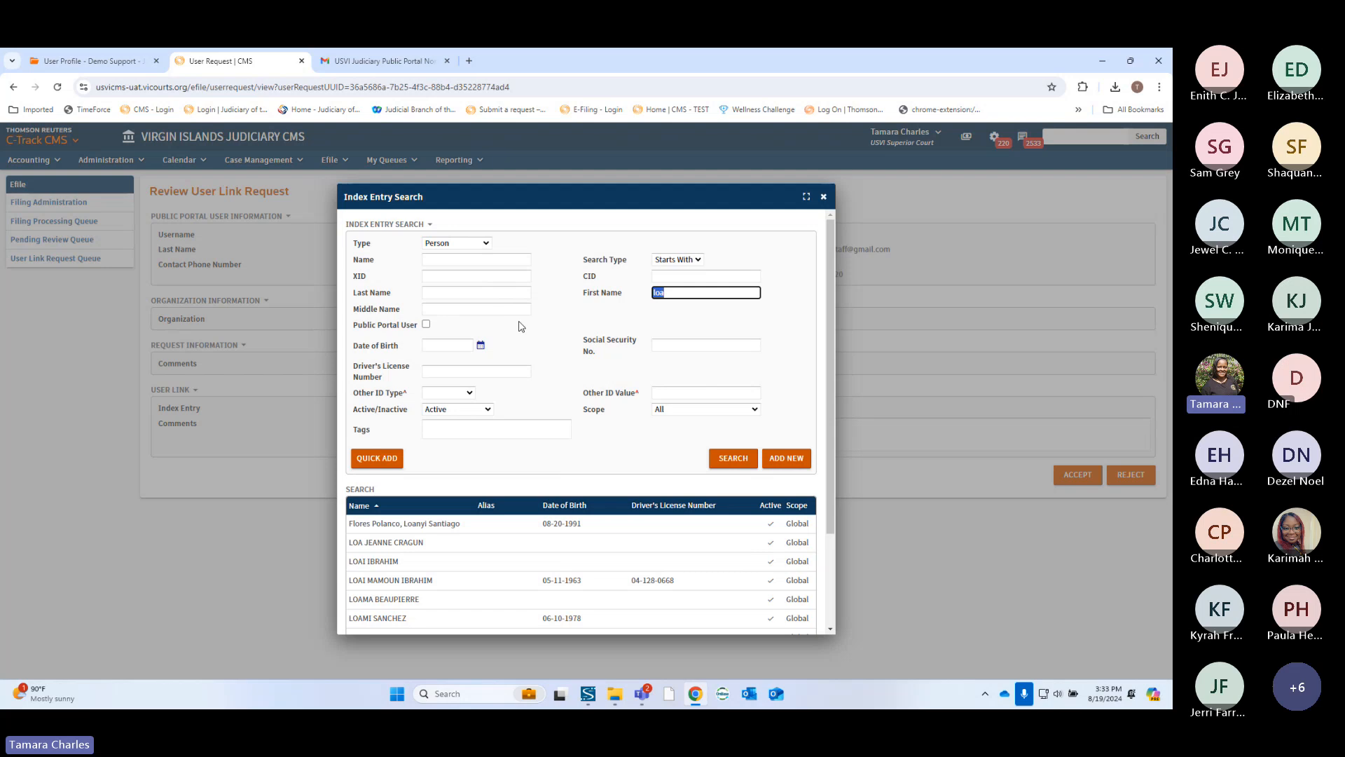
pyautogui.click(472, 291)
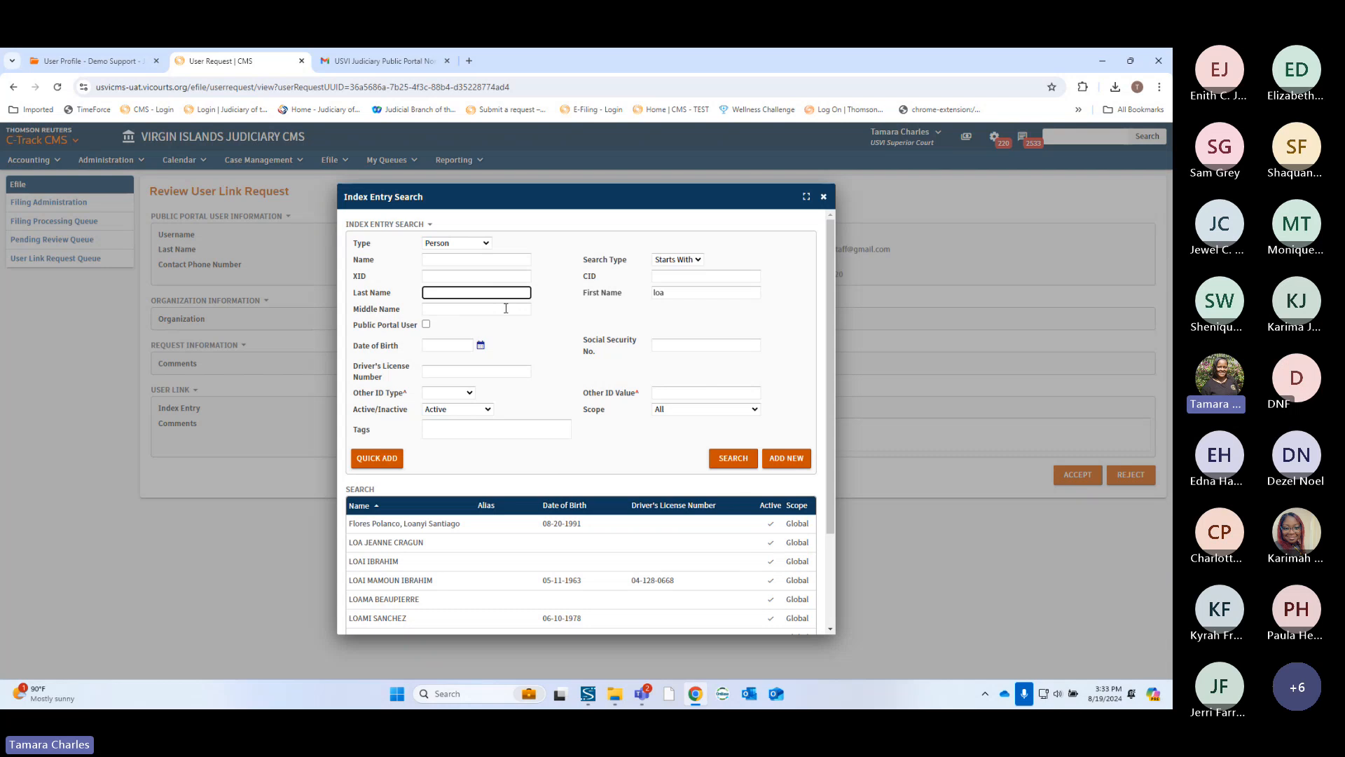
pyautogui.doubleClick(657, 293)
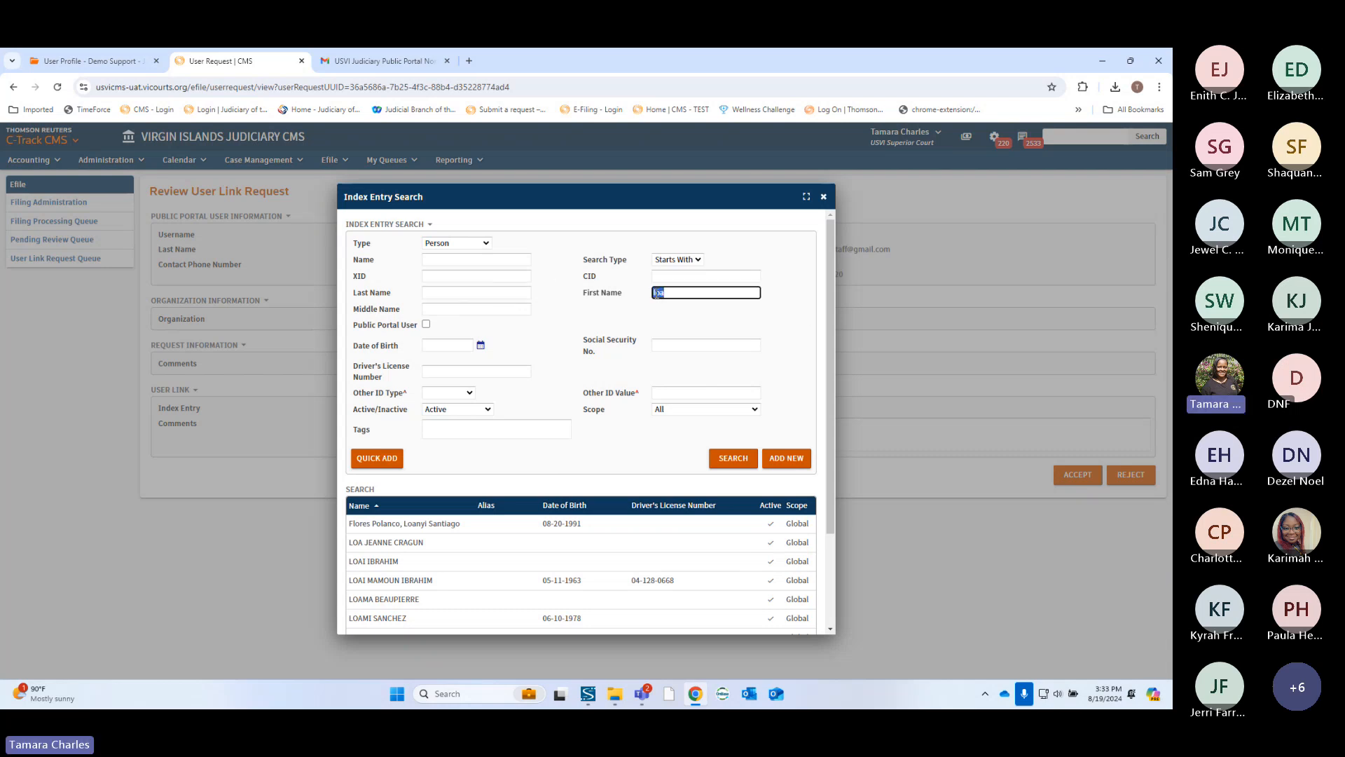
pyautogui.write('test')
pyautogui.click(746, 461)
pyautogui.scroll(-1, 535, 544)
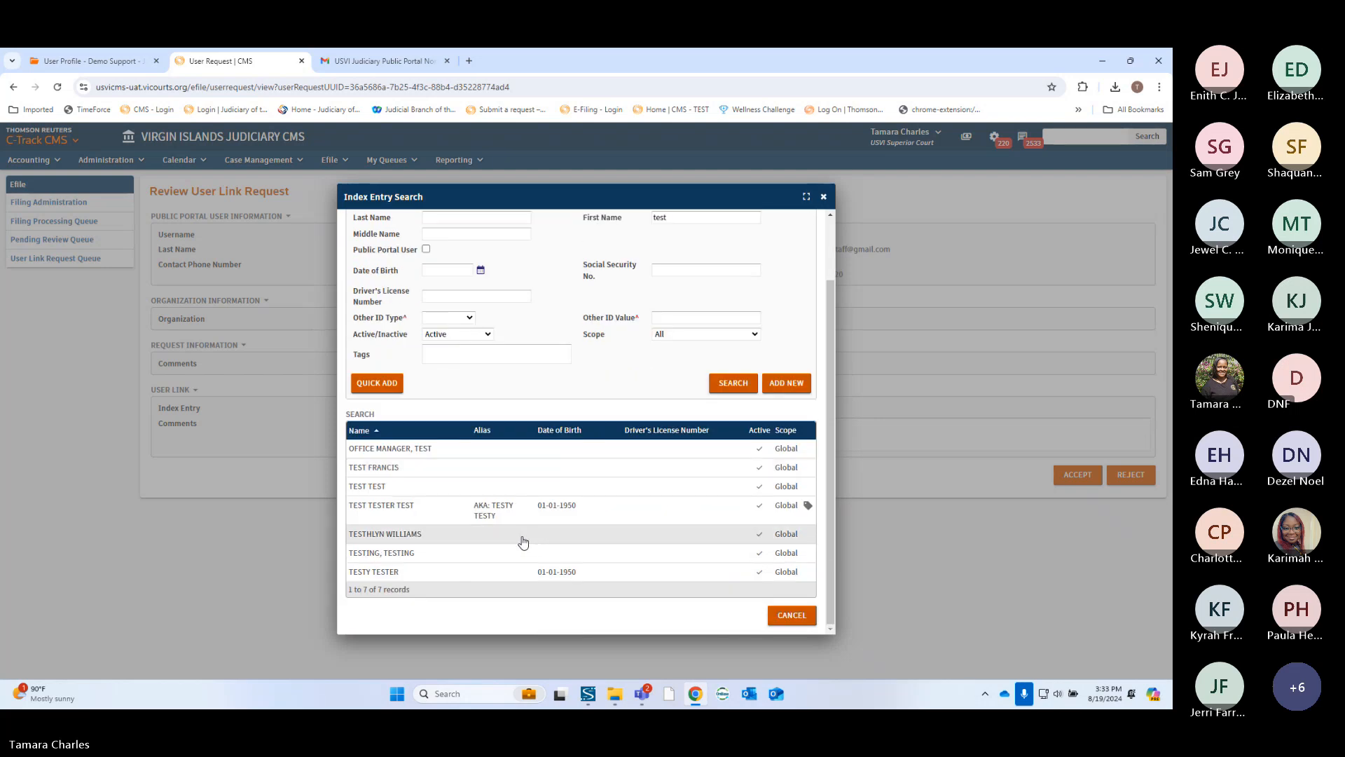
# Pick OFFICE MANAGER, TEST from the results as the request's Index Entry.
pyautogui.click(393, 449)
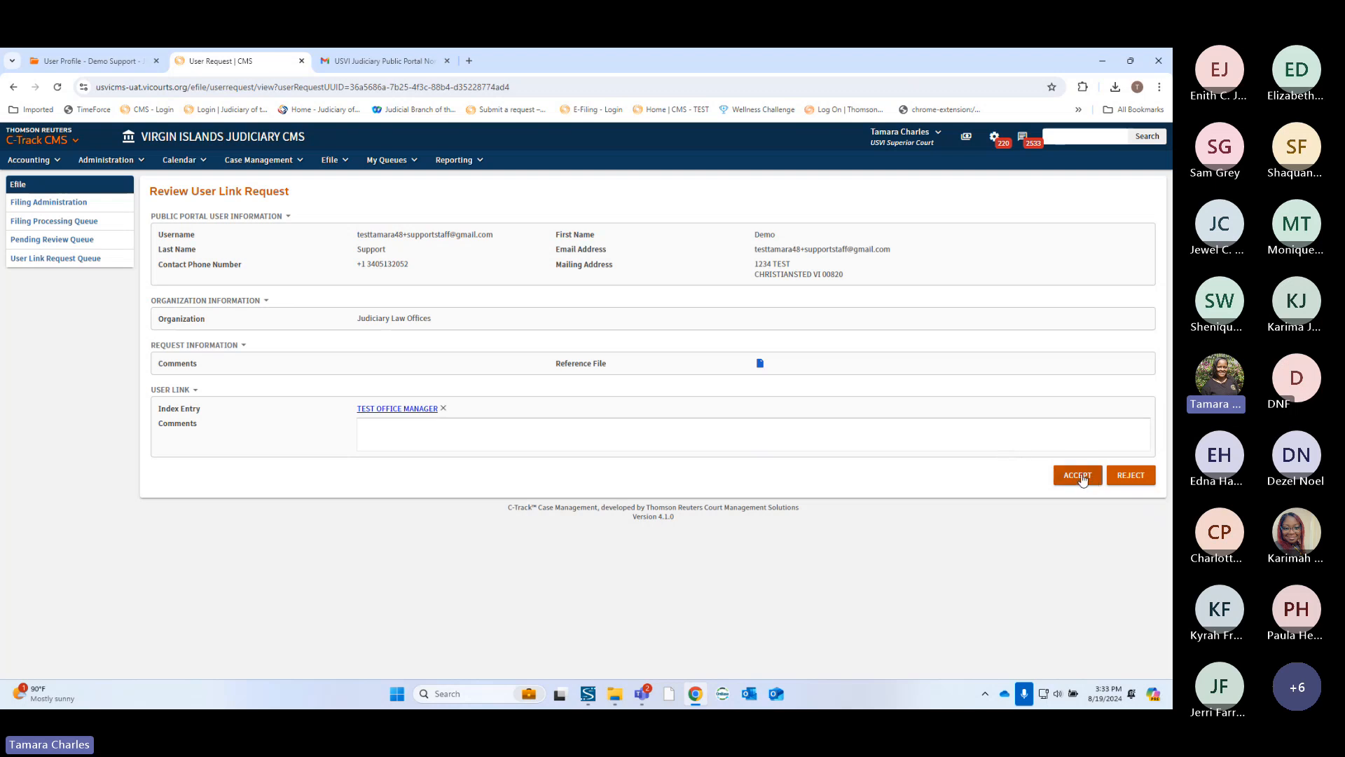
pyautogui.click(114, 64)
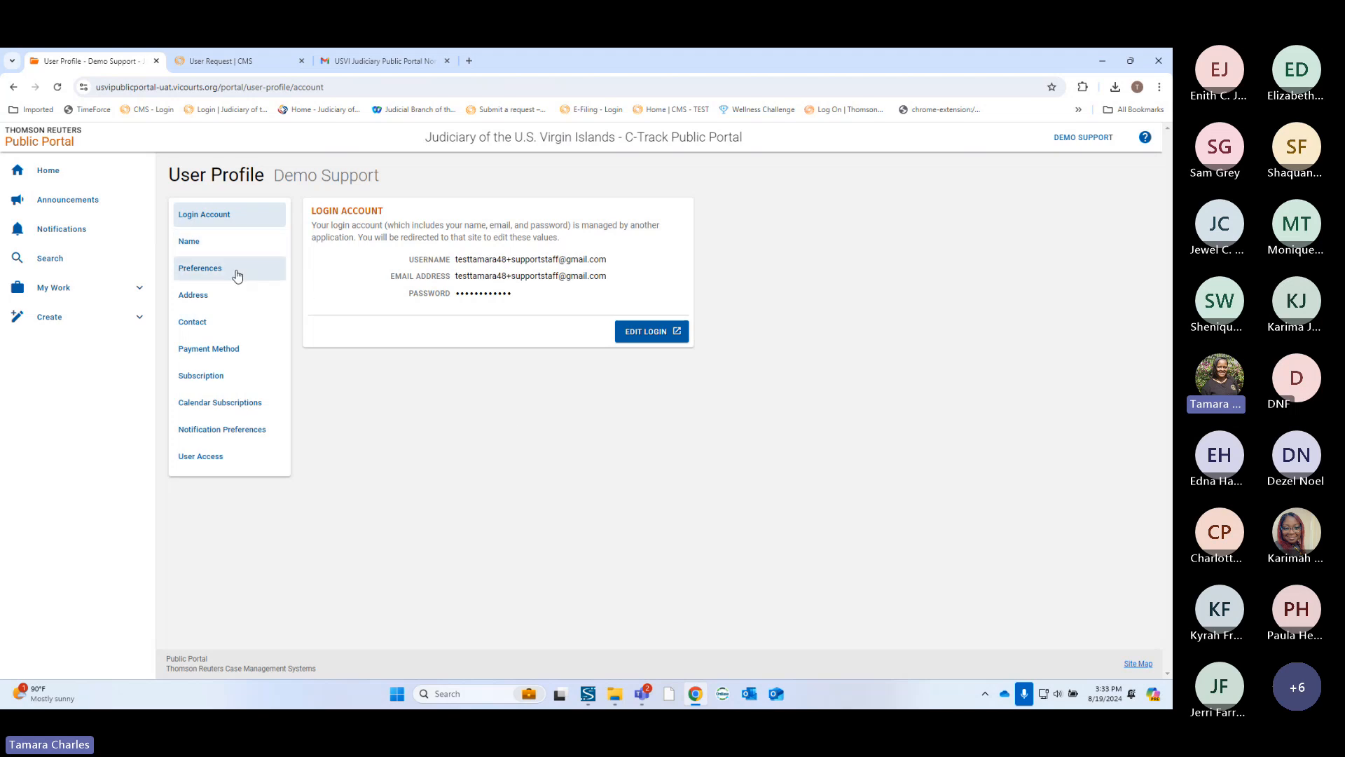
# Set the profile's Default Court preference to USVI Superior Court and save it.
pyautogui.click(196, 246)
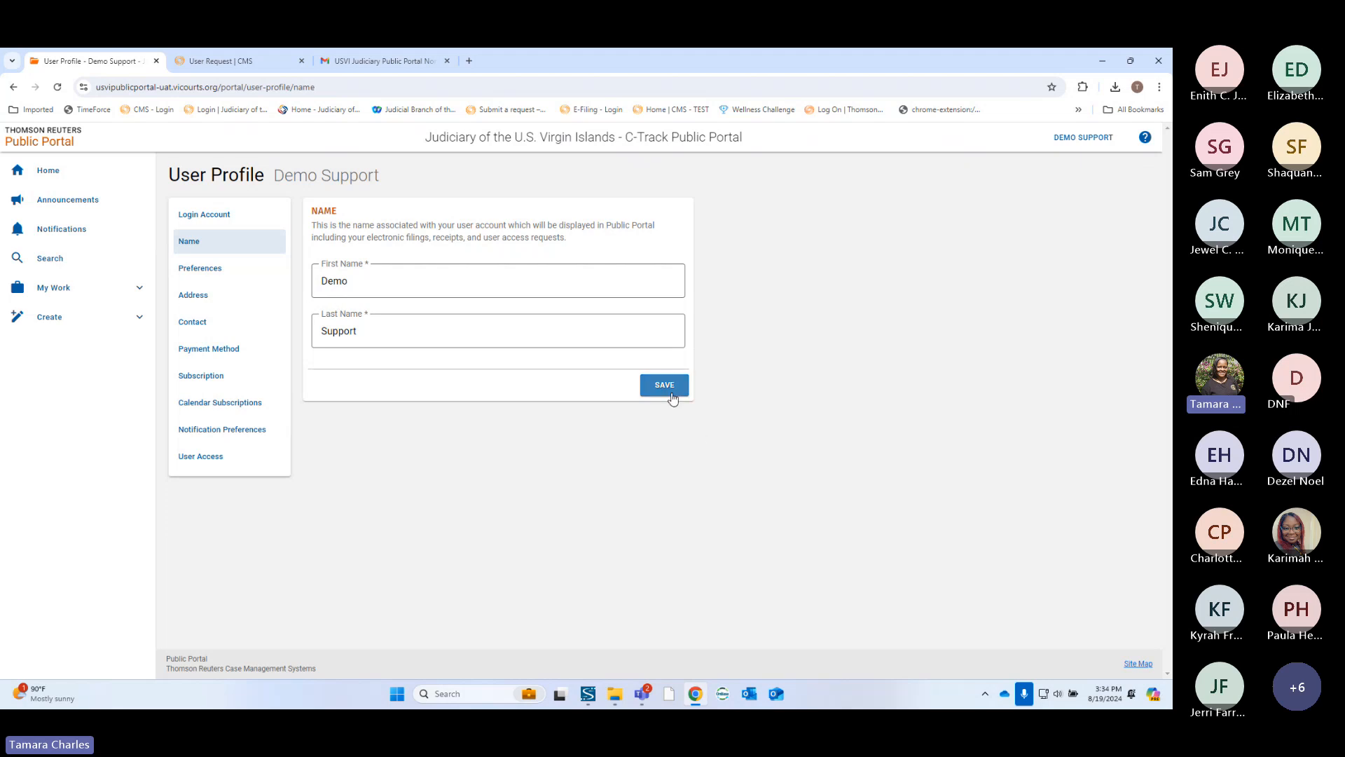
pyautogui.click(205, 268)
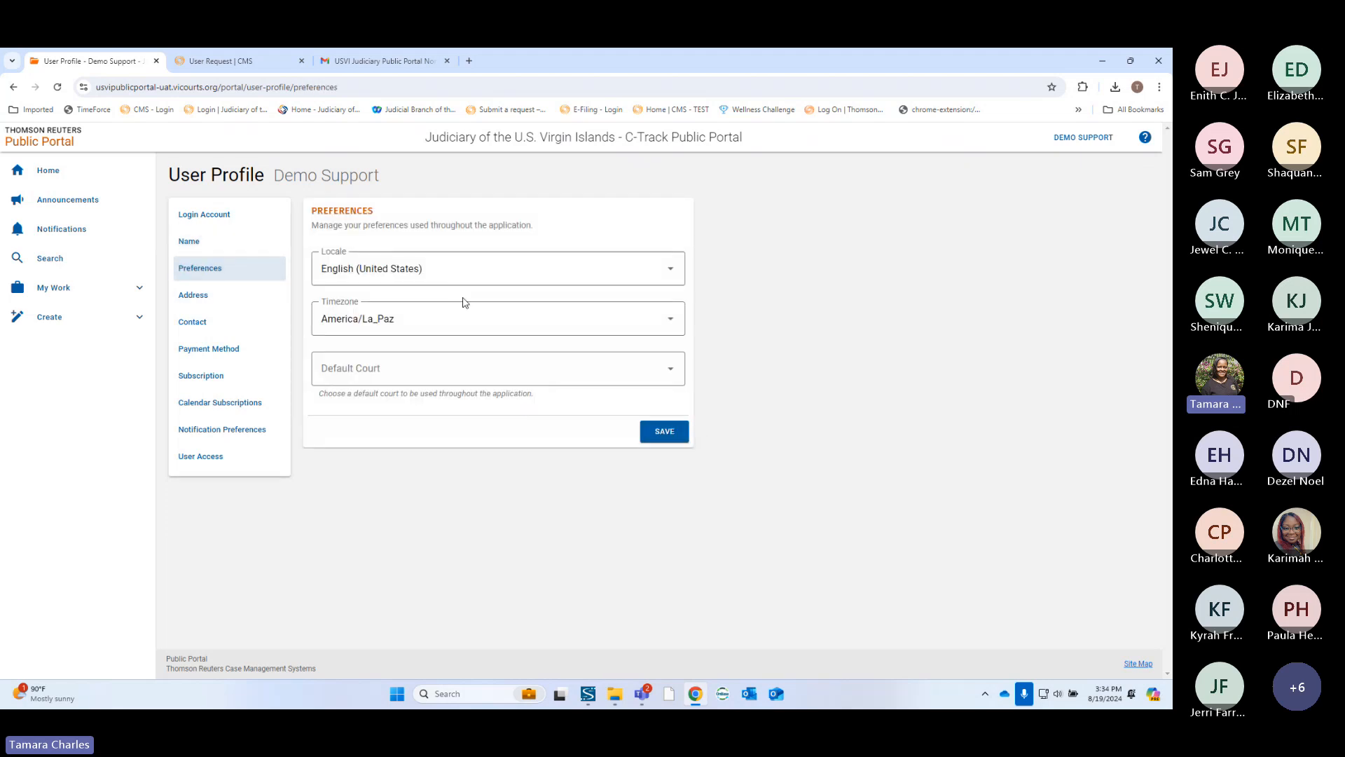
pyautogui.click(415, 367)
pyautogui.click(378, 404)
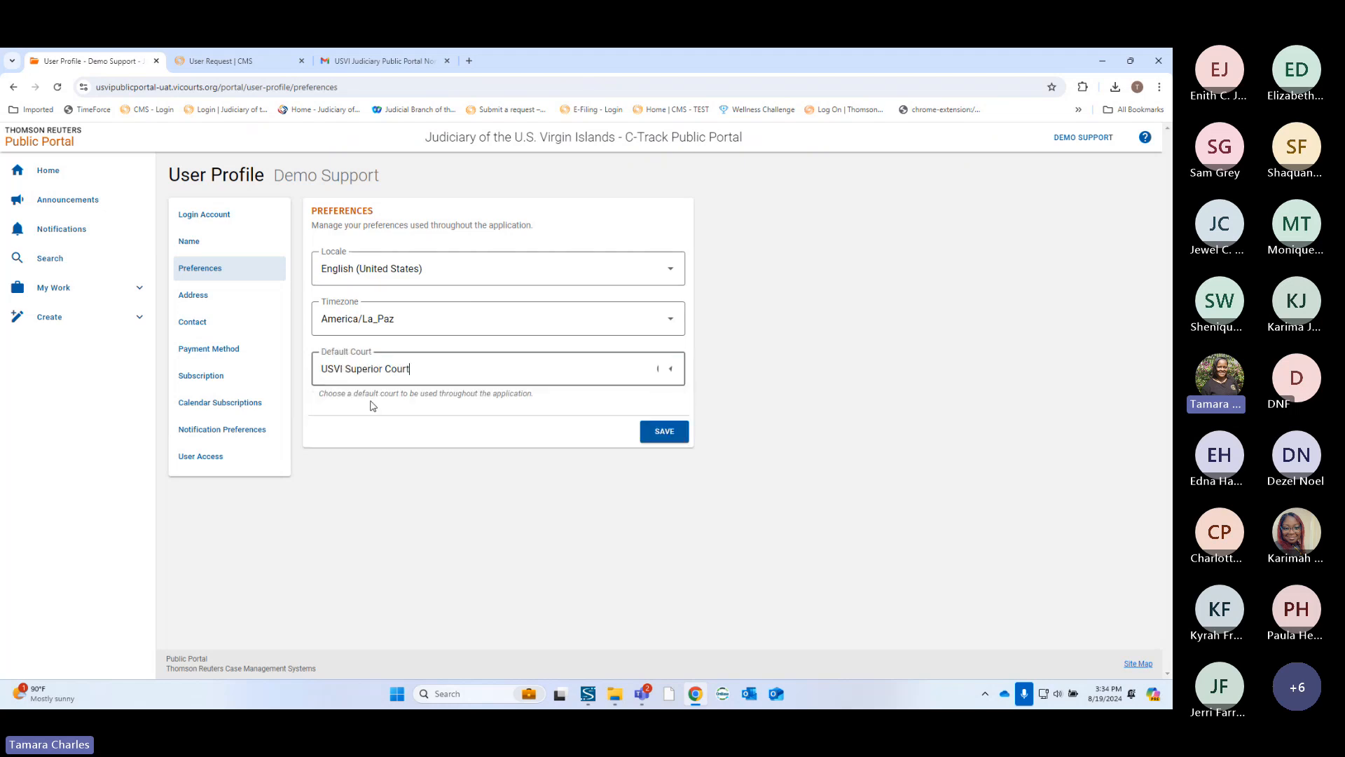
pyautogui.click(661, 433)
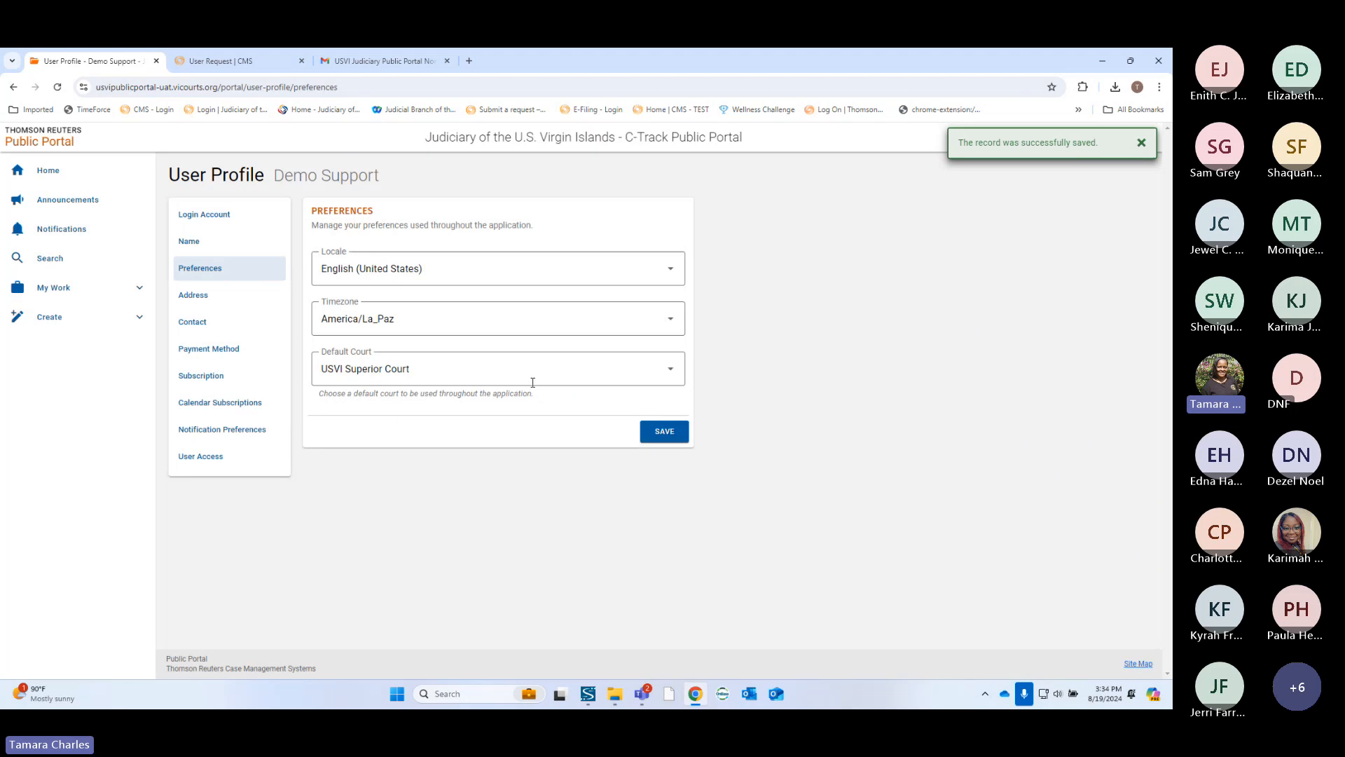
# Look through the mailing address, contact, payment method, subscription and calendar subscription settings.
pyautogui.click(209, 299)
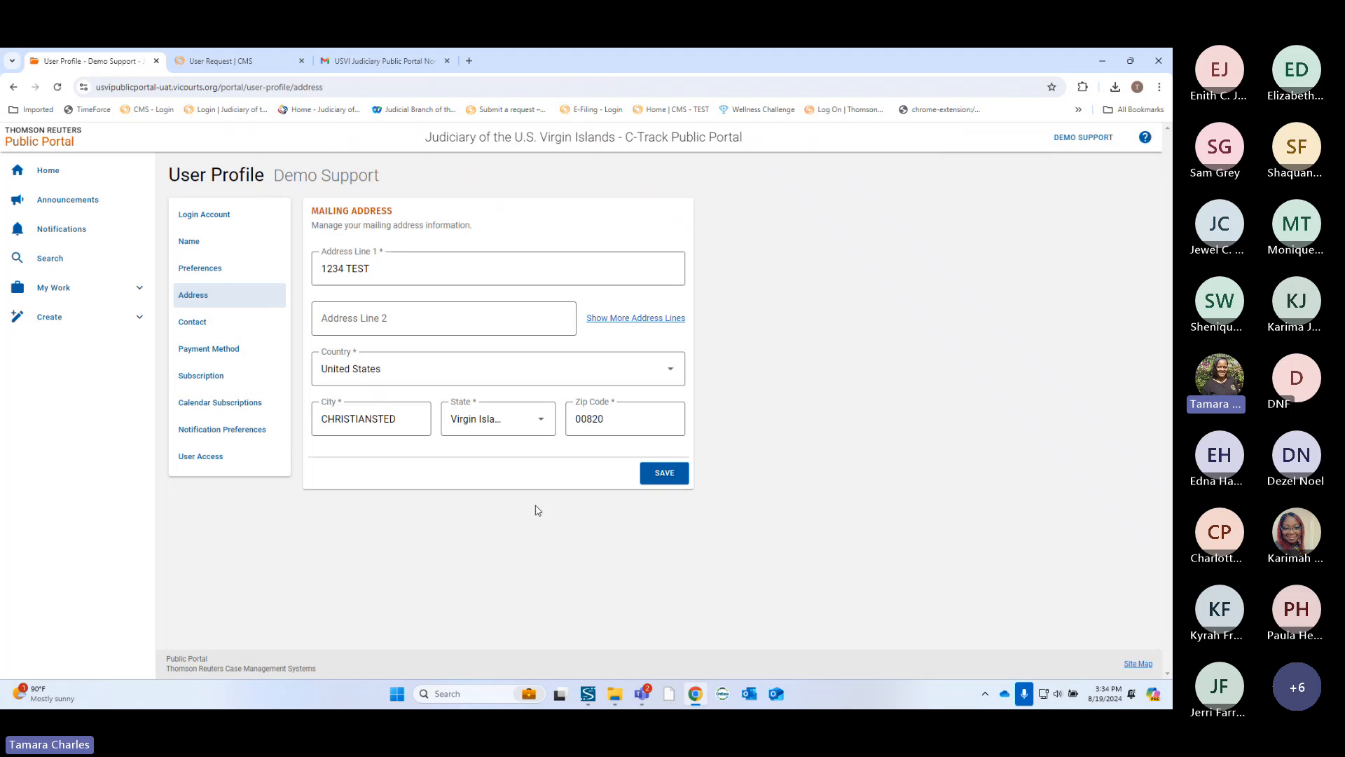
pyautogui.click(226, 324)
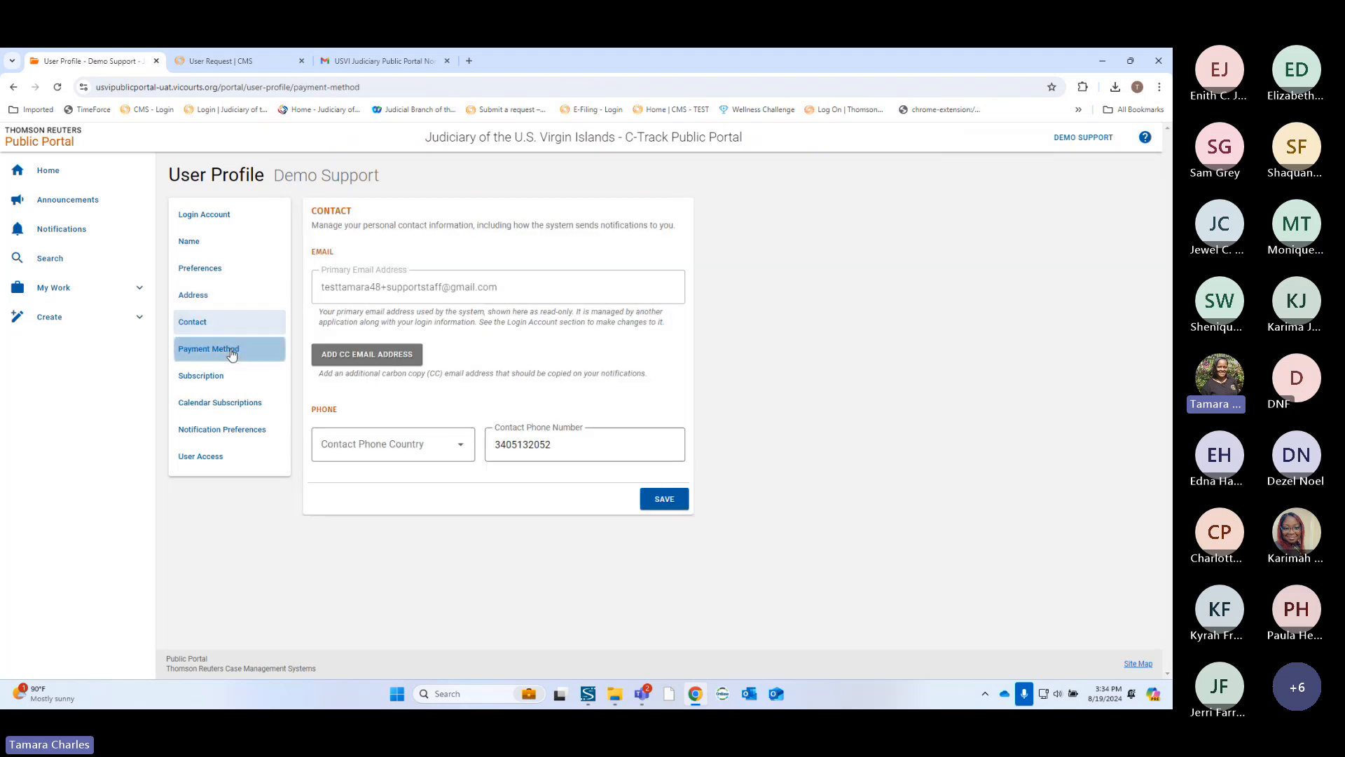
pyautogui.click(228, 349)
pyautogui.click(215, 379)
pyautogui.click(222, 409)
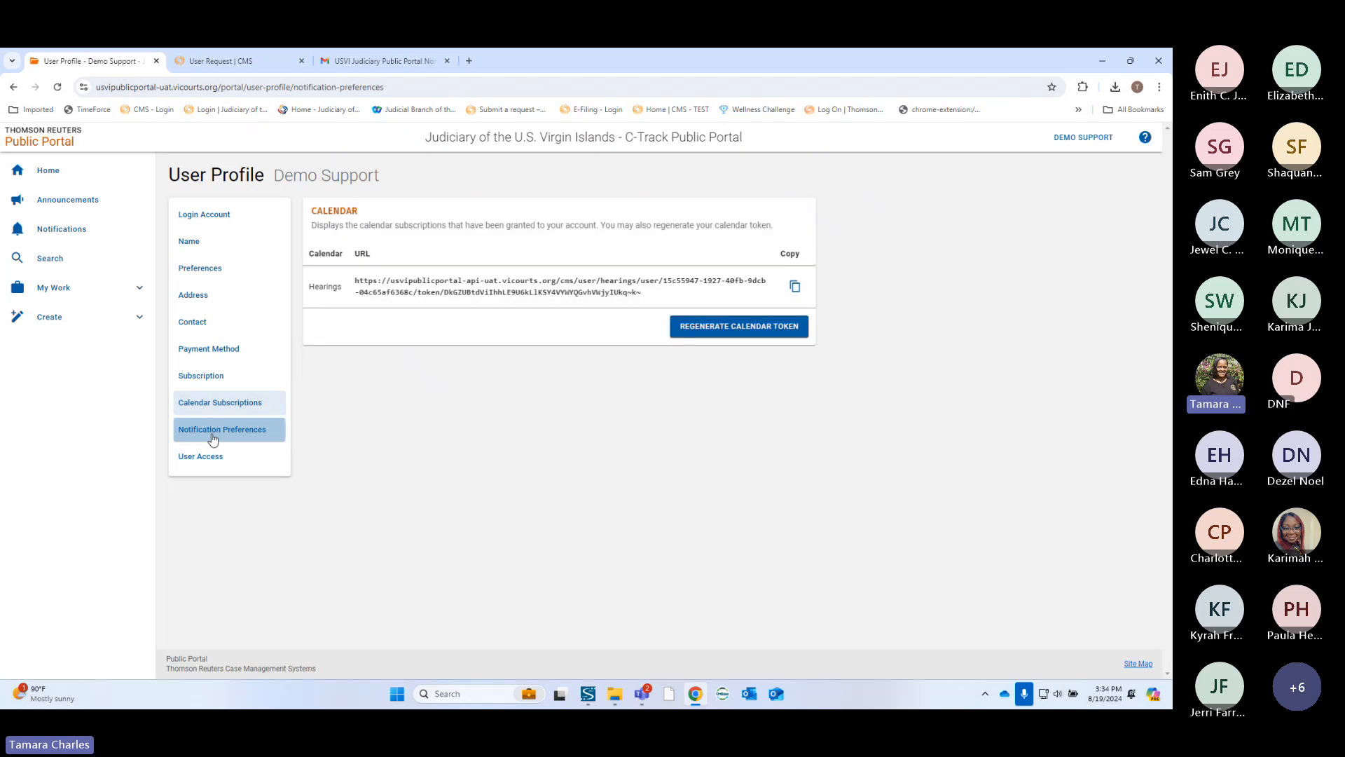
# Turn on application notifications for every event in Notification Preferences.
pyautogui.click(248, 432)
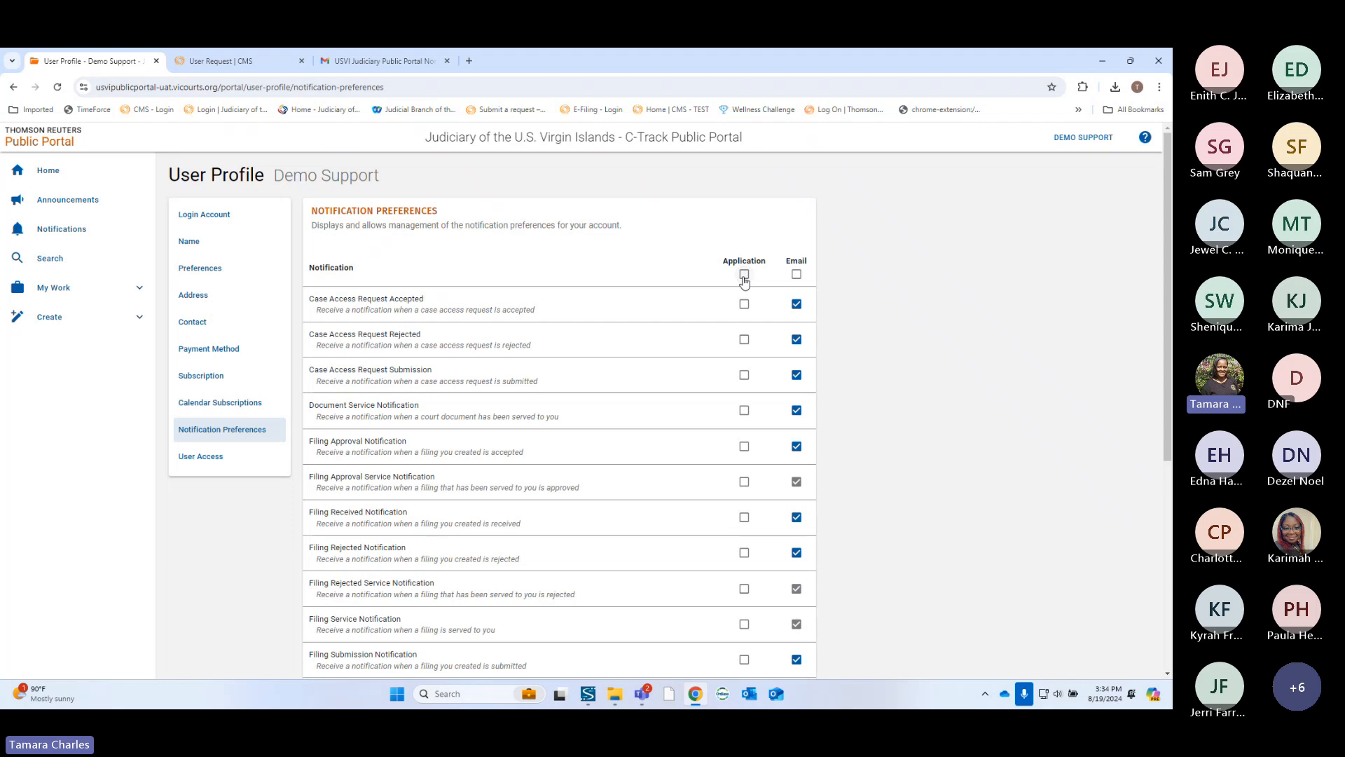
pyautogui.click(744, 274)
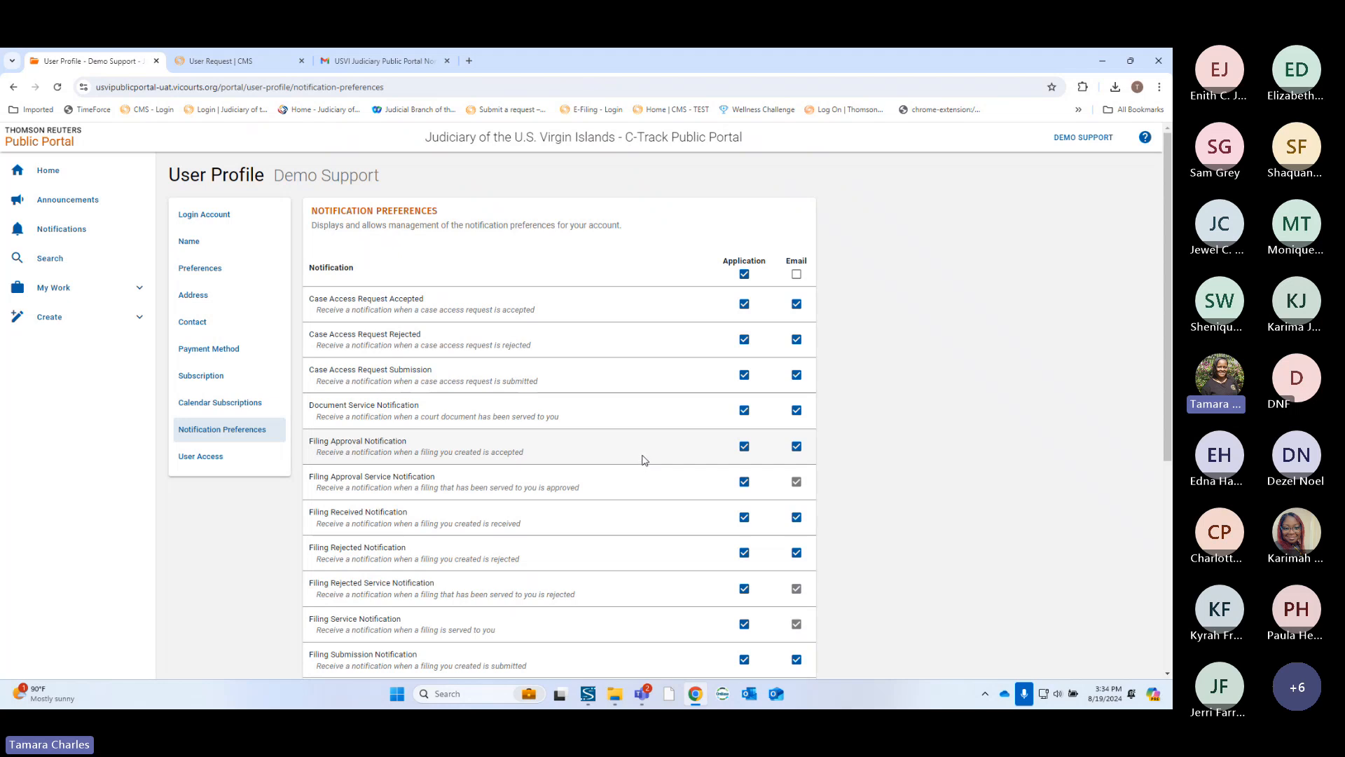
pyautogui.scroll(-5, 644, 460)
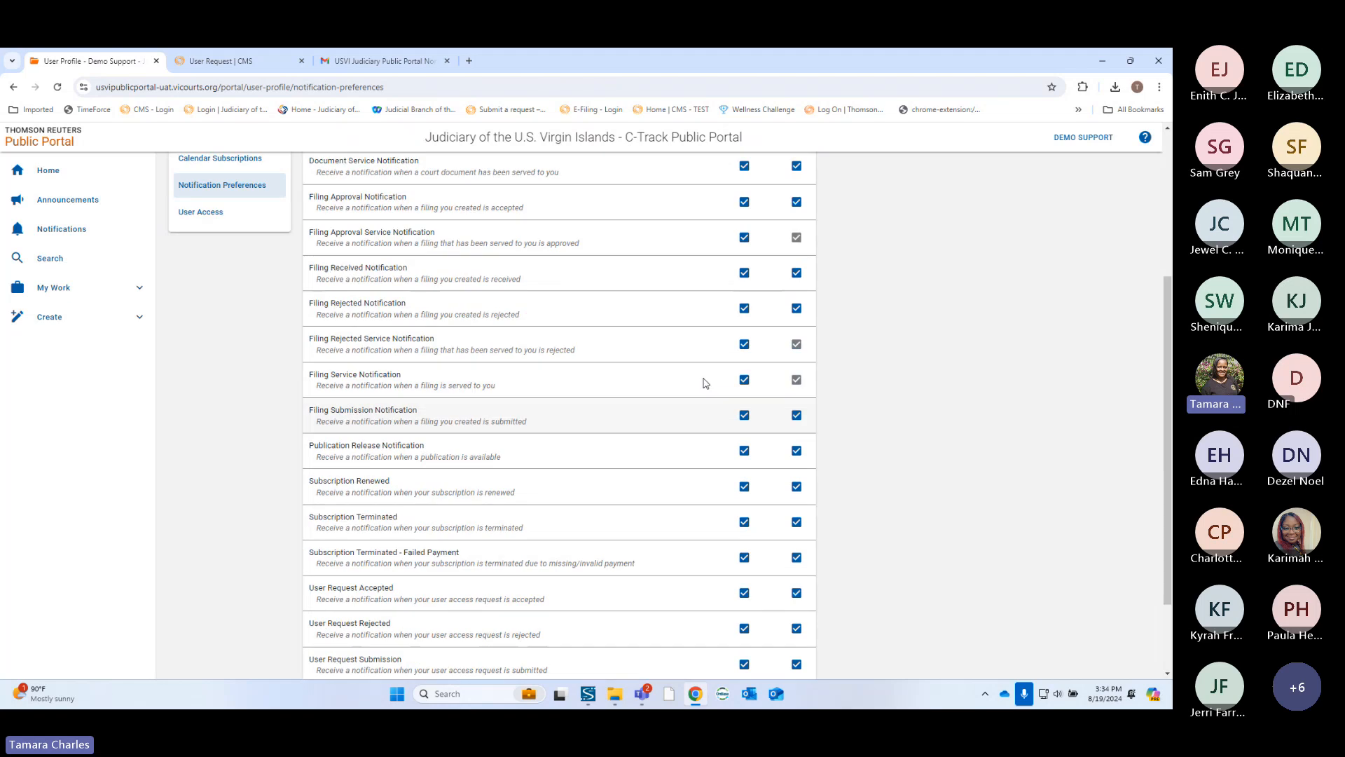
pyautogui.scroll(5, 649, 529)
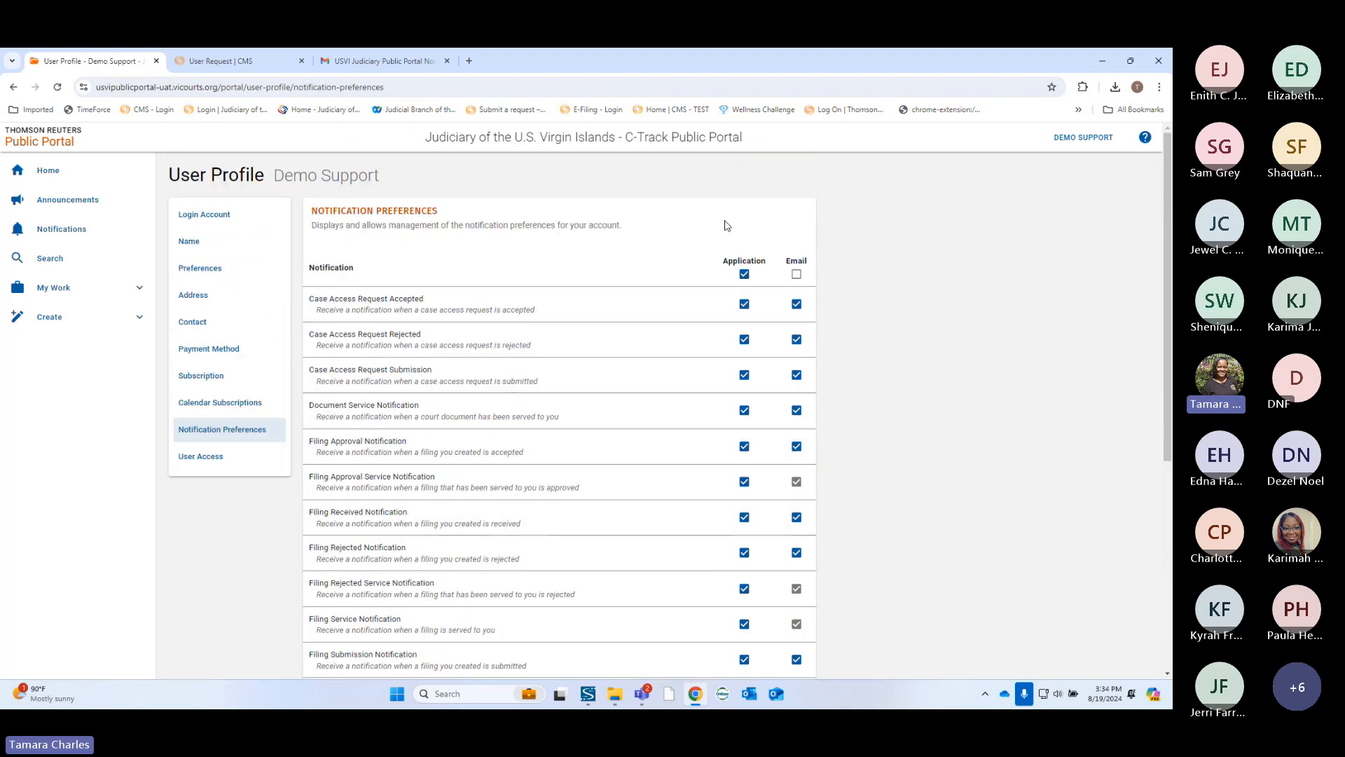
pyautogui.click(745, 274)
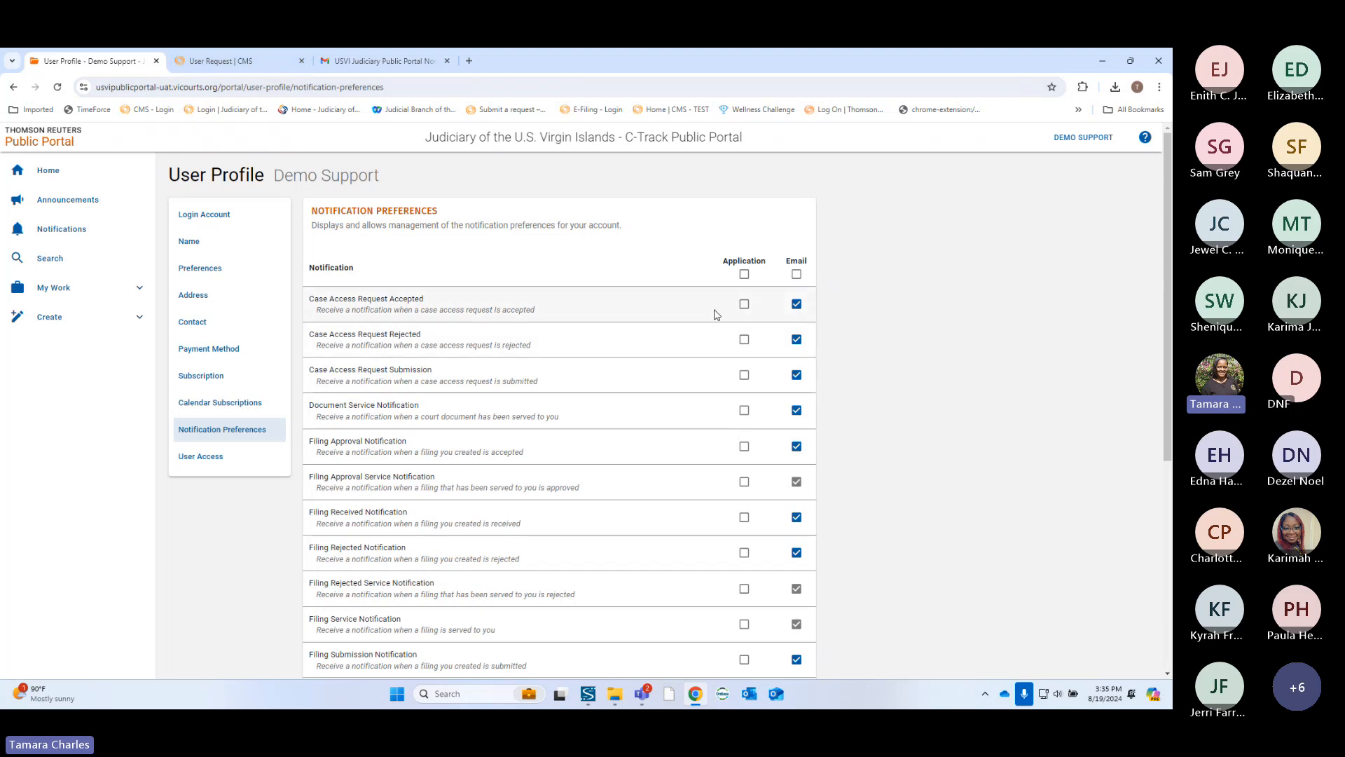
pyautogui.click(744, 275)
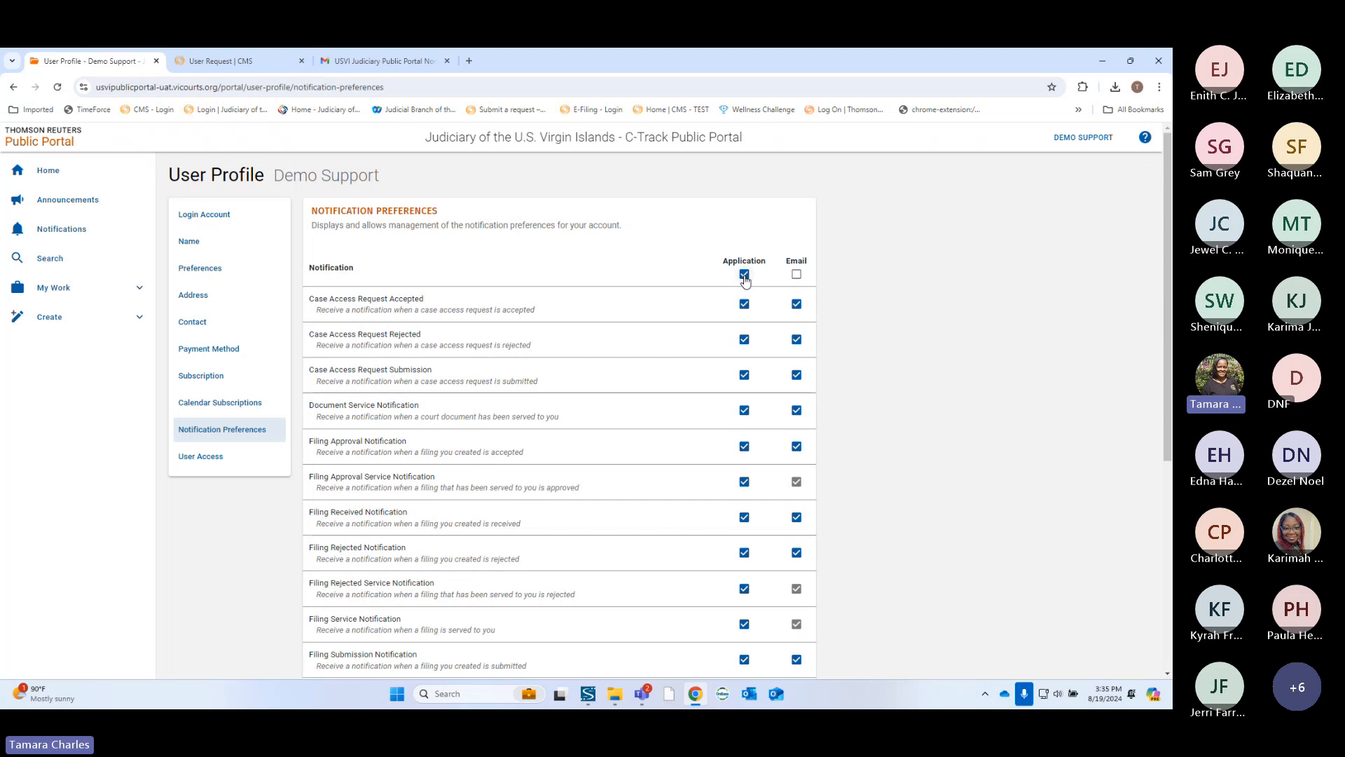
# Save the notification preferences and view User Access, which lists Public access only.
pyautogui.scroll(-5, 743, 308)
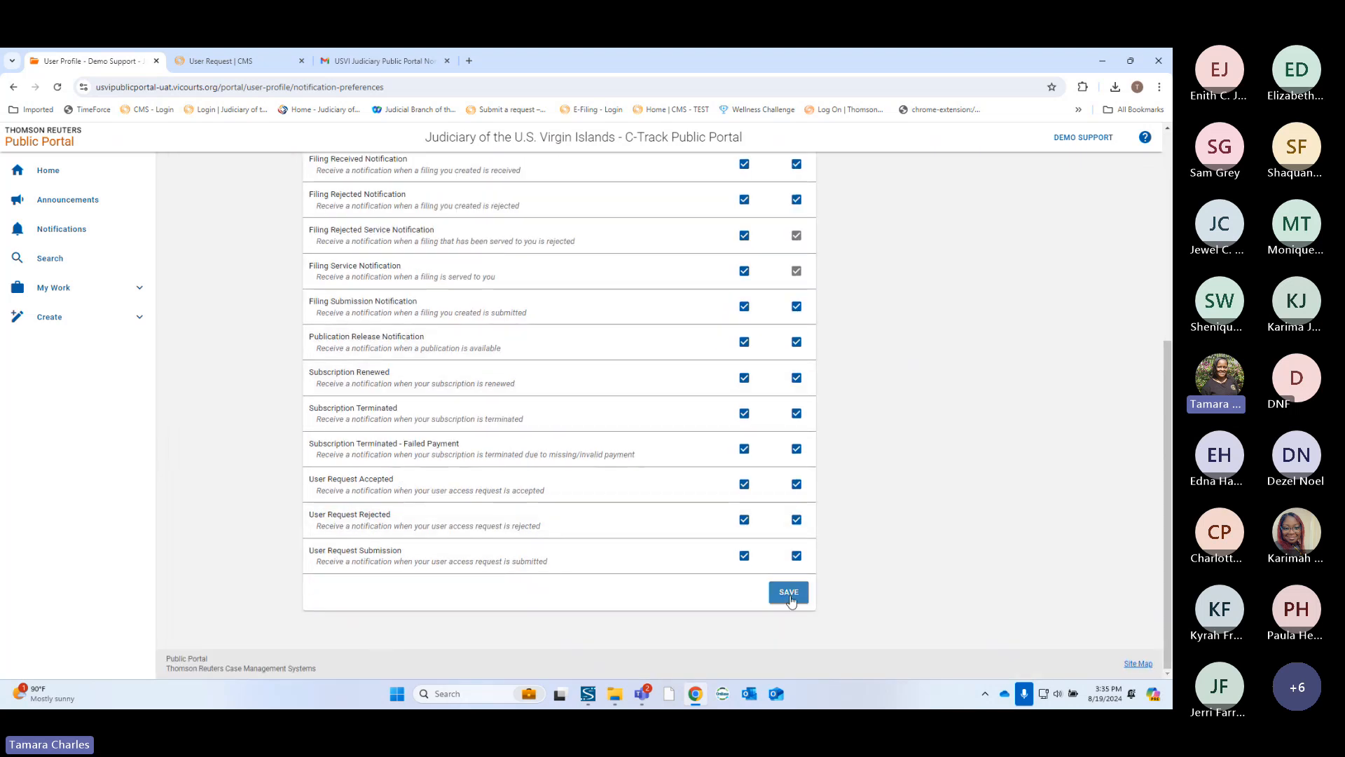
pyautogui.click(790, 600)
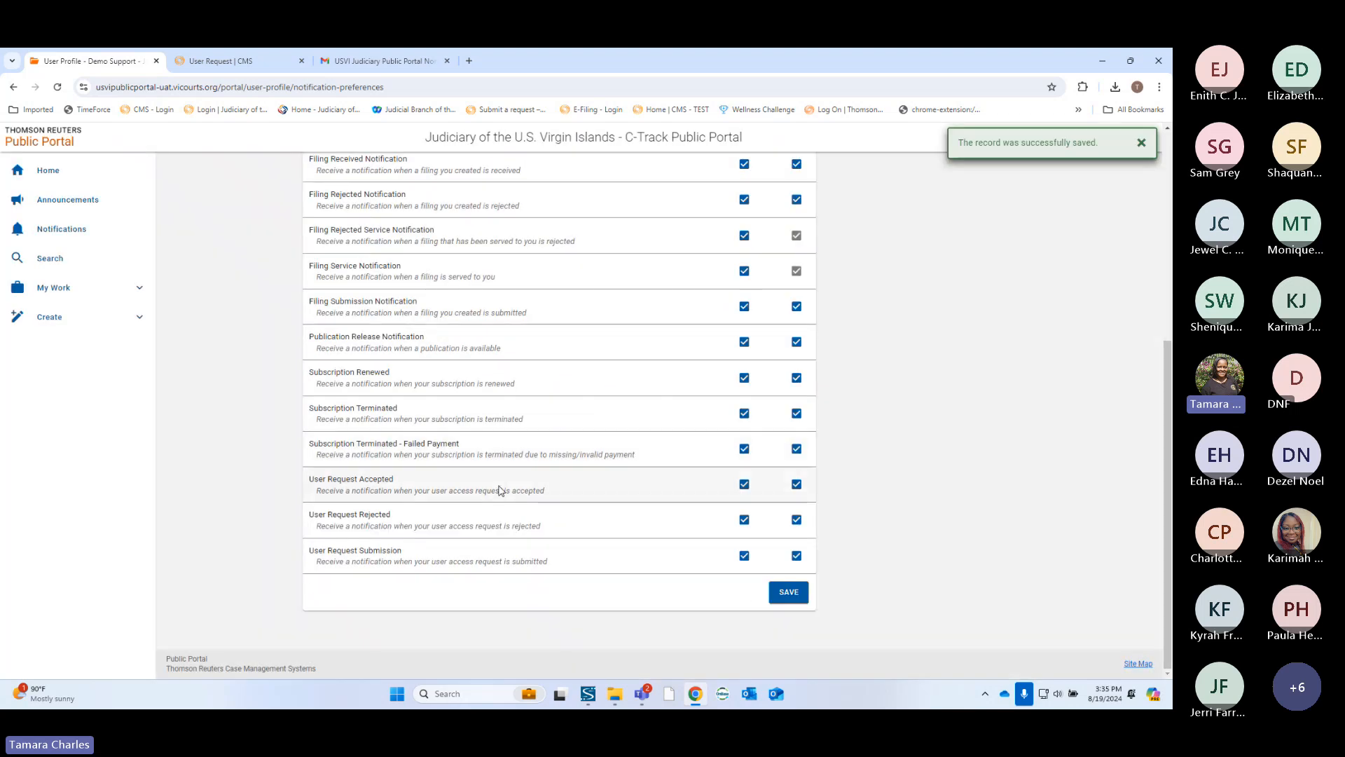
pyautogui.scroll(5, 303, 336)
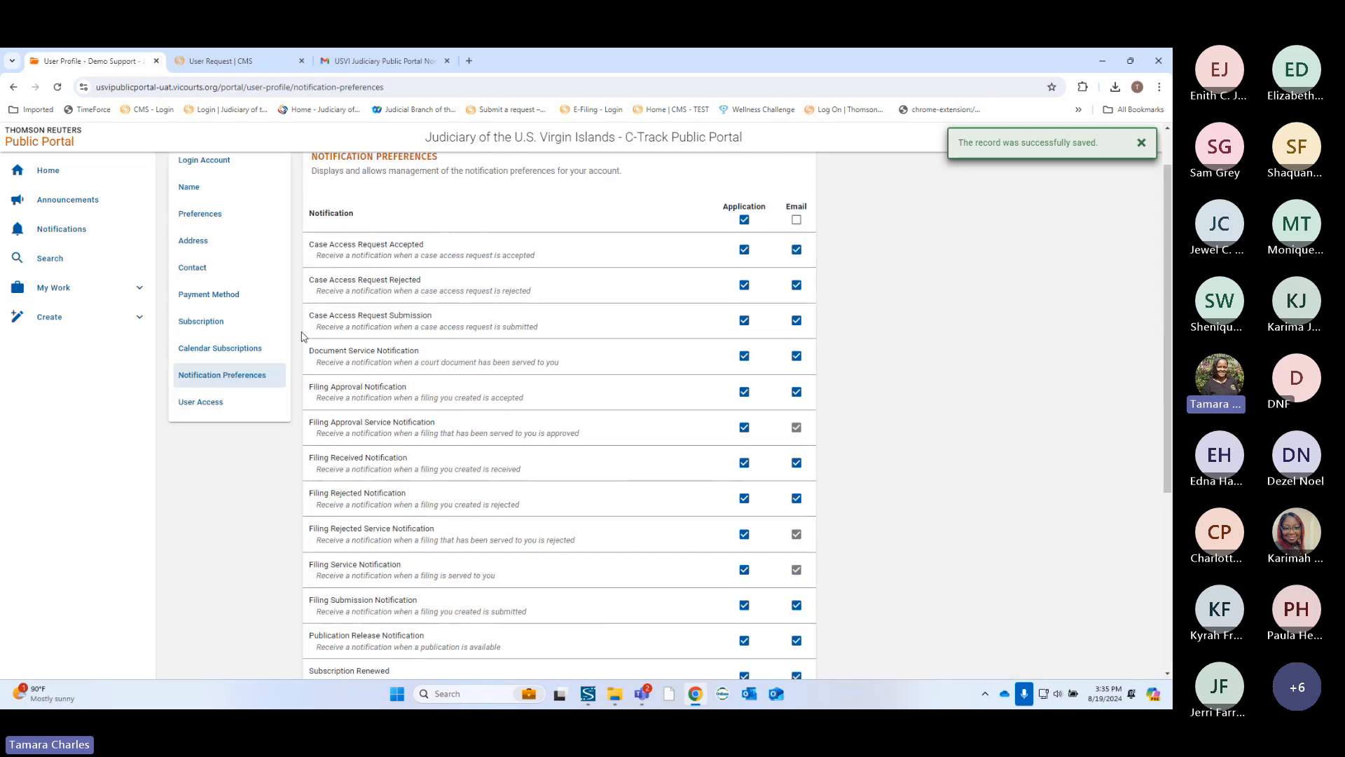
pyautogui.click(210, 405)
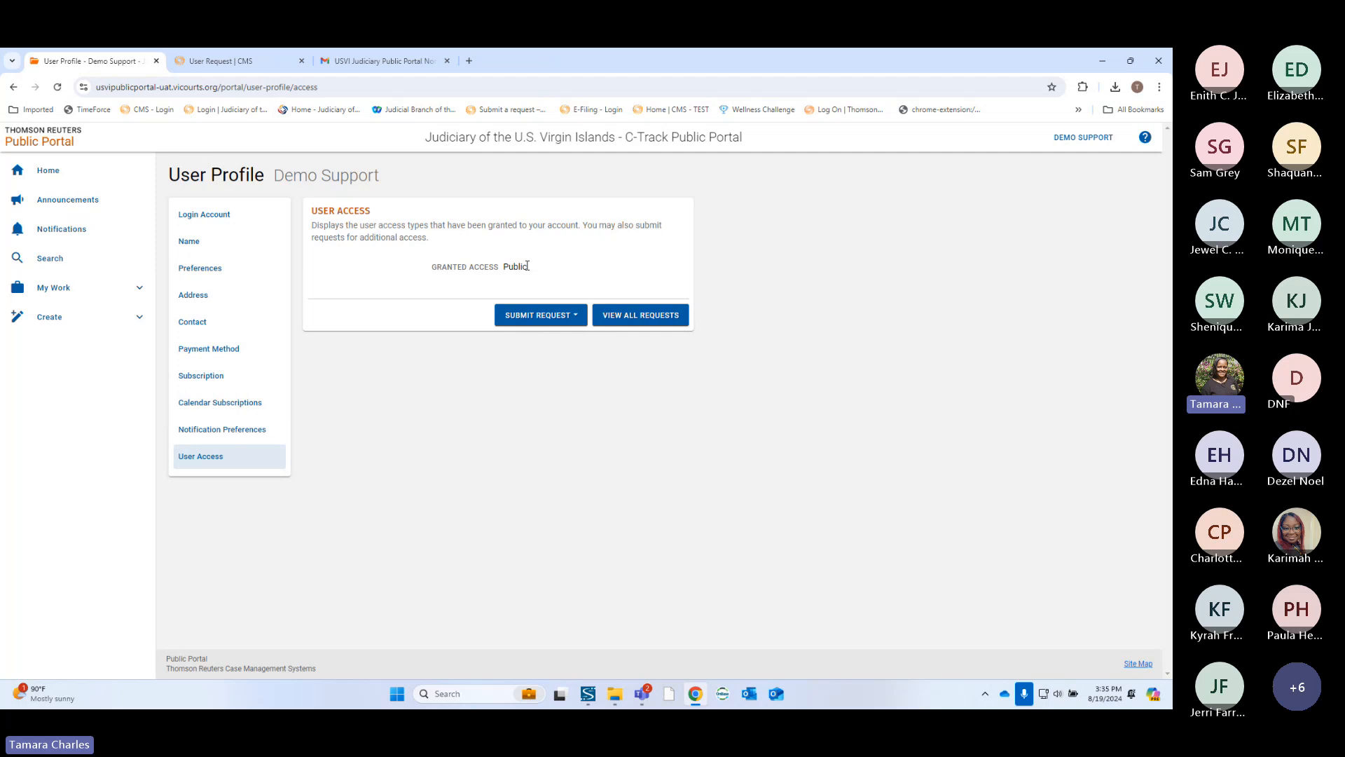
# Accept the TEST OFFICE MANAGER user link request on the CMS review page.
pyautogui.click(238, 61)
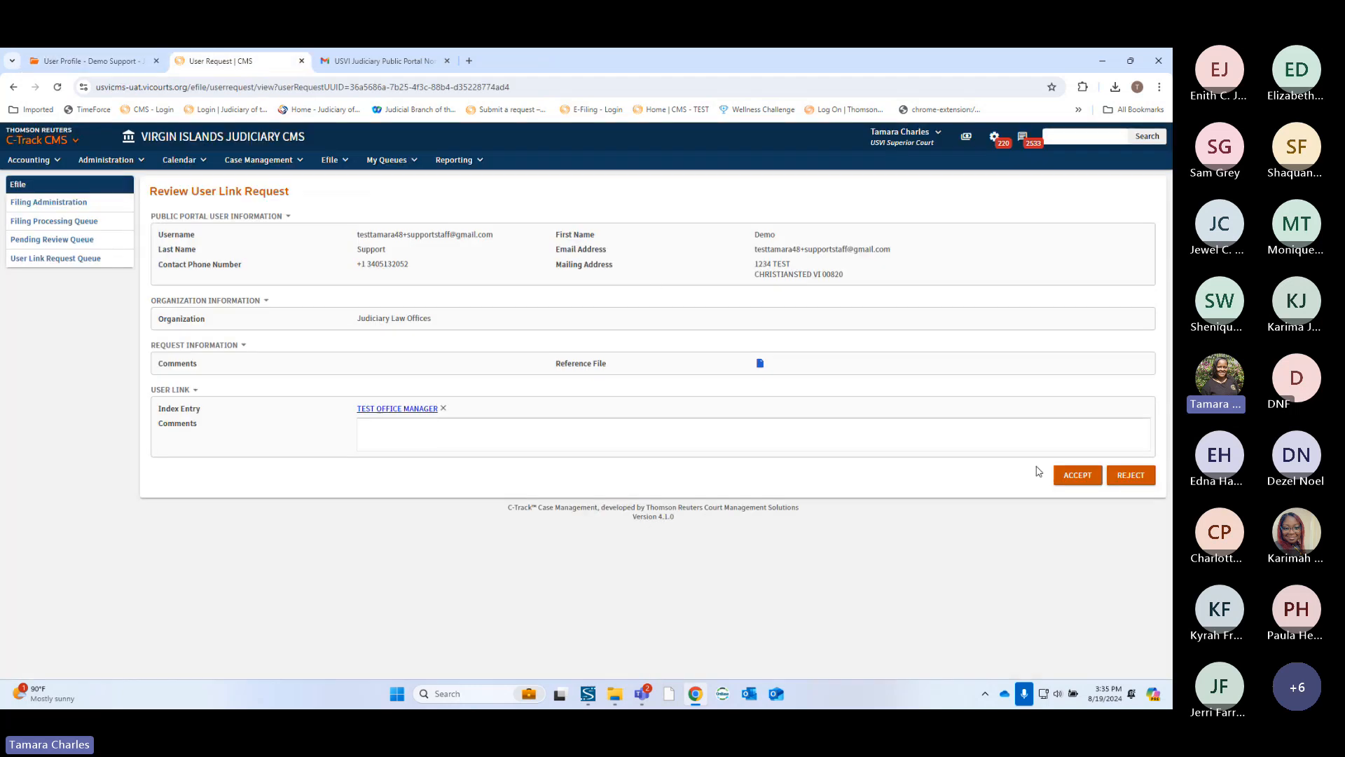
pyautogui.click(1071, 477)
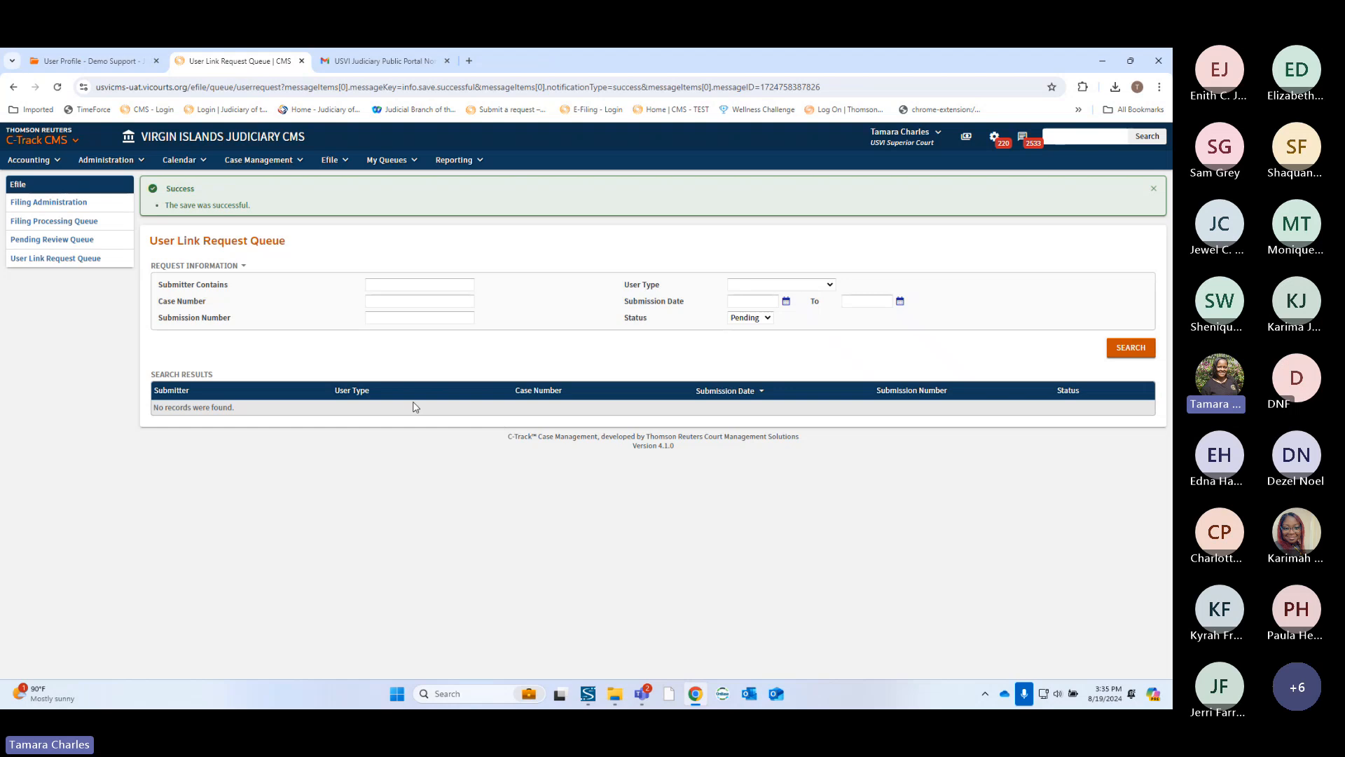
# Open the User Request Accepted notice from My Notifications, view its details, then close it.
pyautogui.click(97, 64)
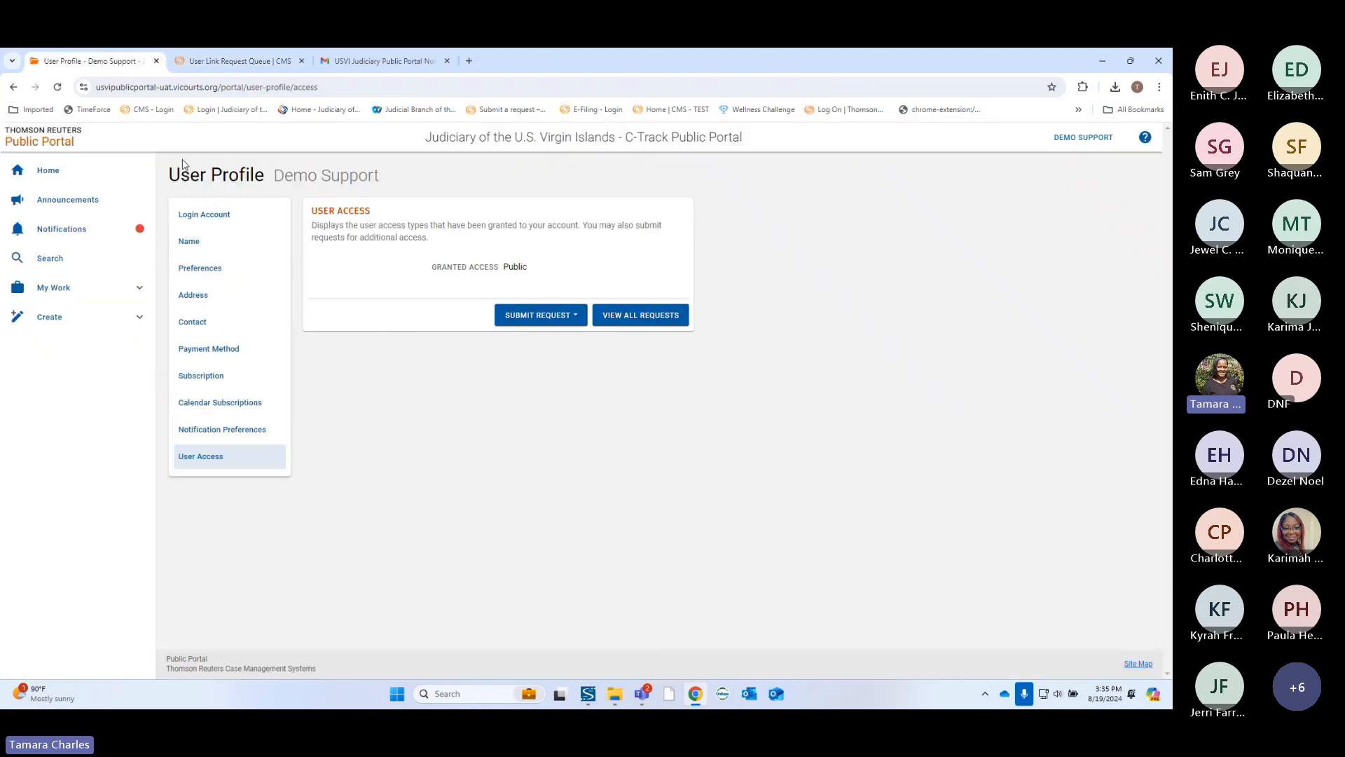
pyautogui.click(91, 239)
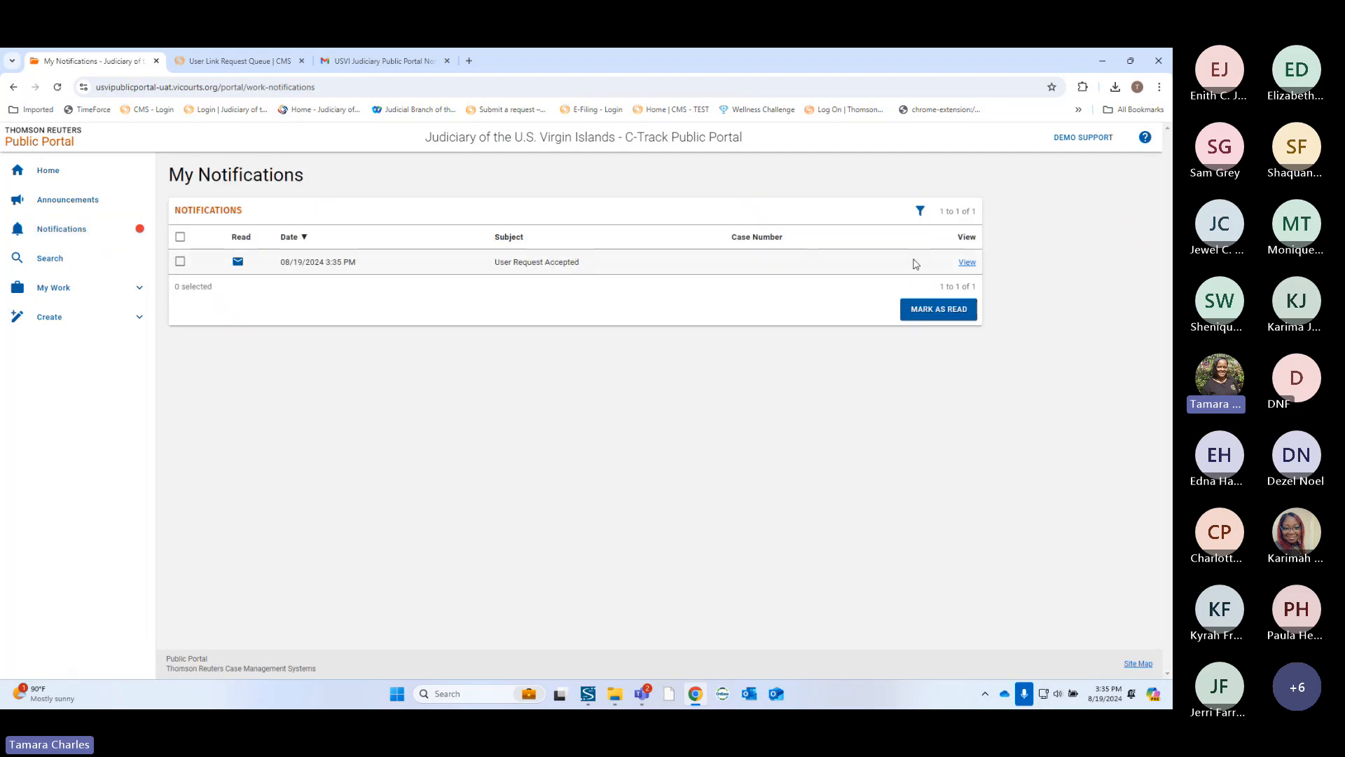
pyautogui.click(967, 263)
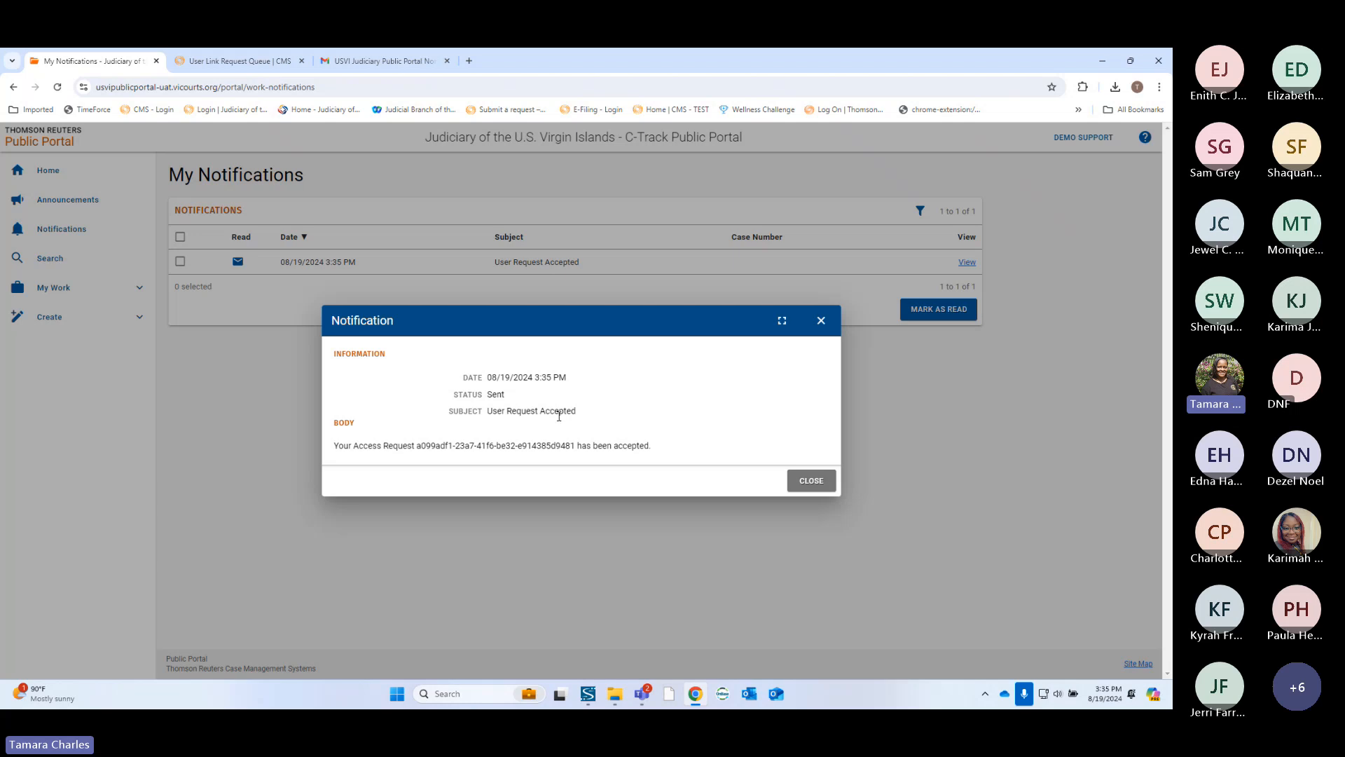
pyautogui.click(811, 481)
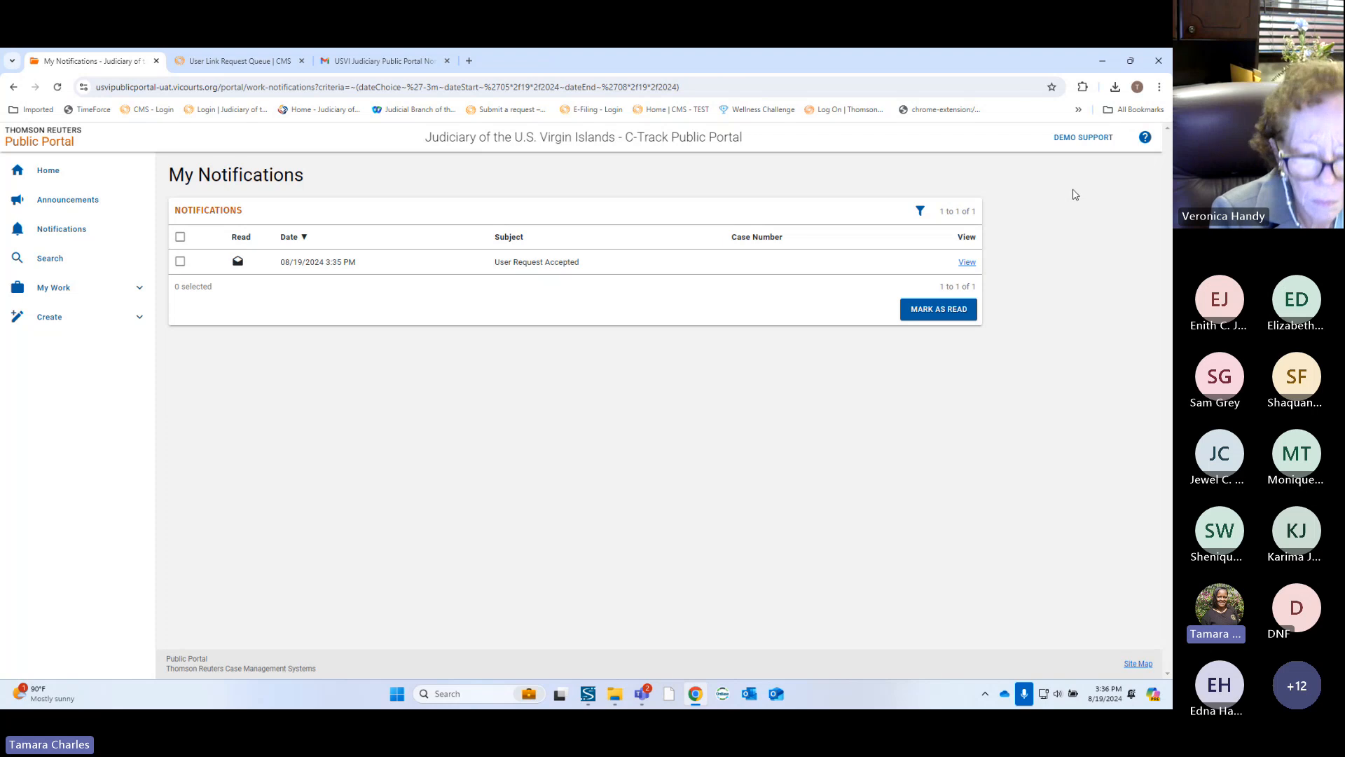
# Log out, then sign back in and verify with the texted code to reach the home page.
pyautogui.click(1087, 140)
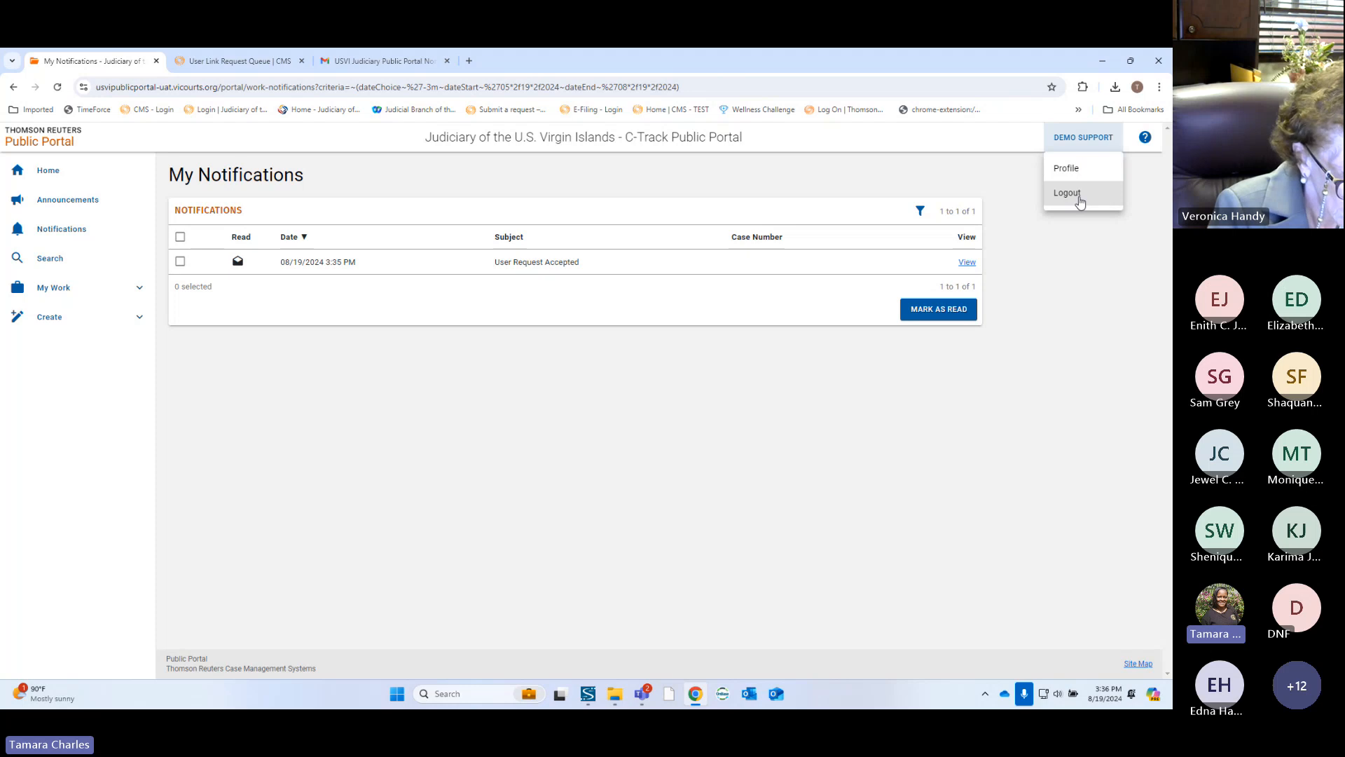
pyautogui.click(1080, 202)
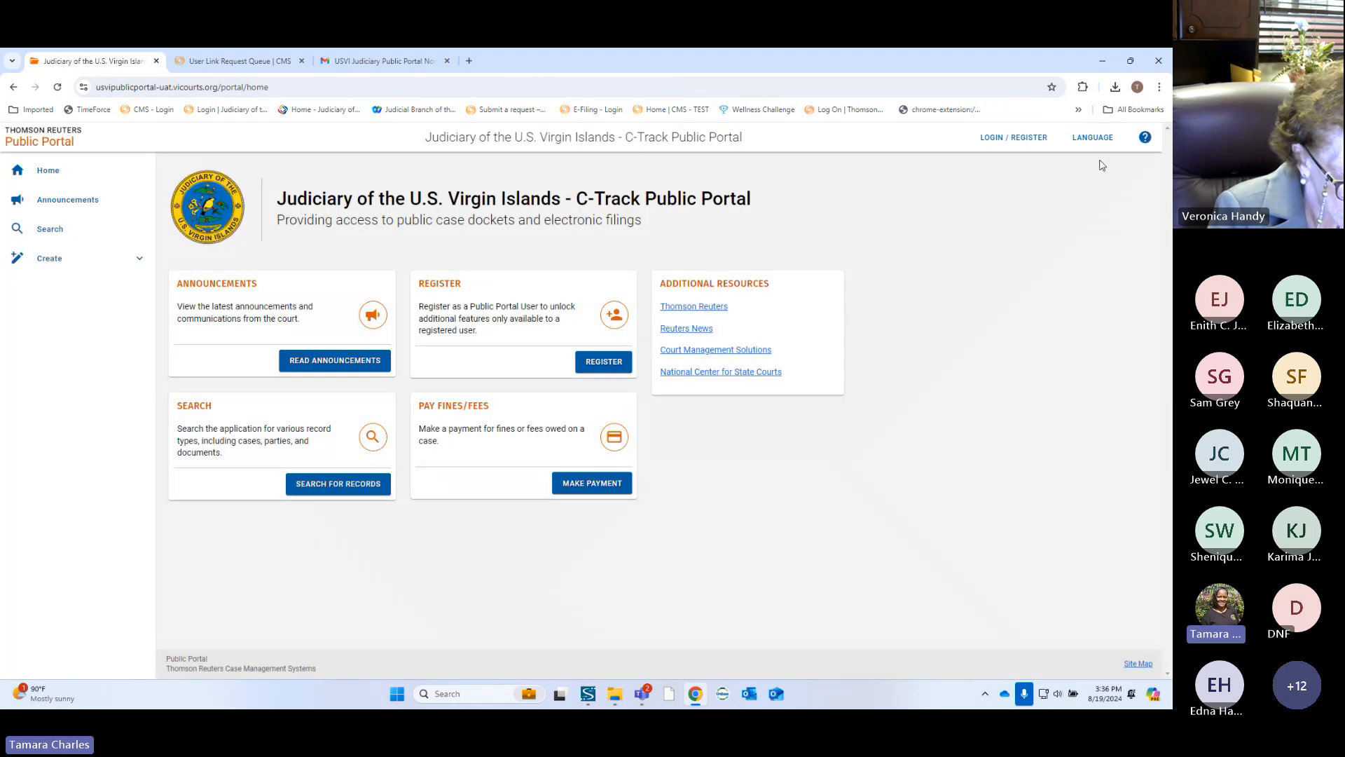
pyautogui.click(1014, 138)
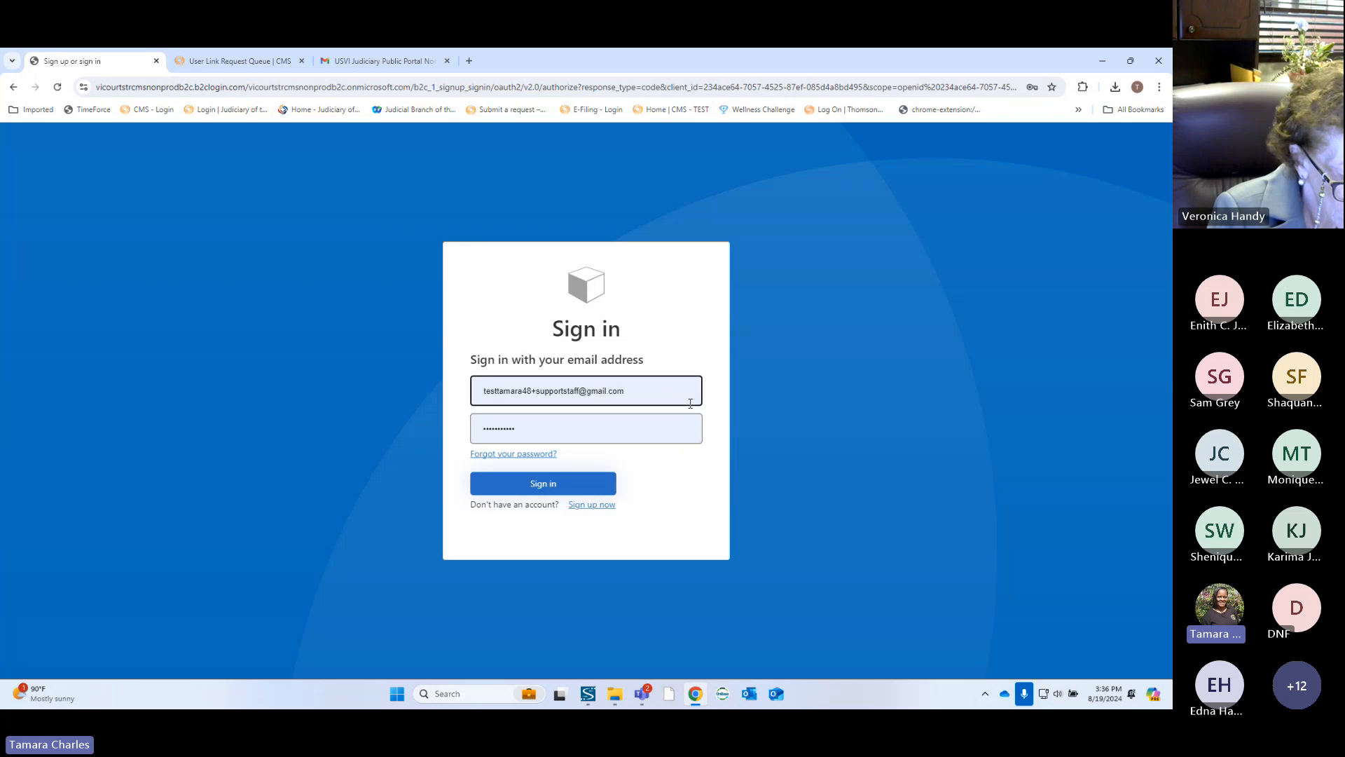
pyautogui.click(543, 484)
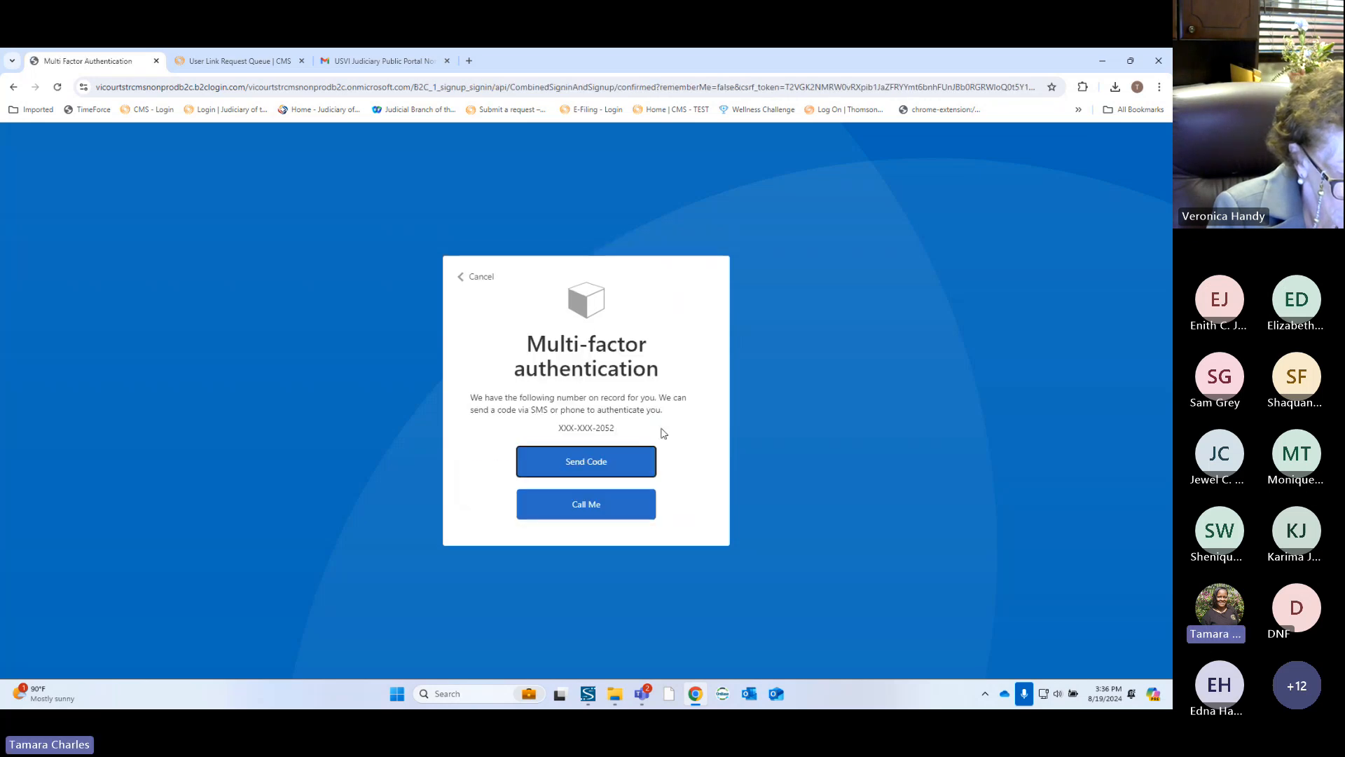
pyautogui.click(595, 464)
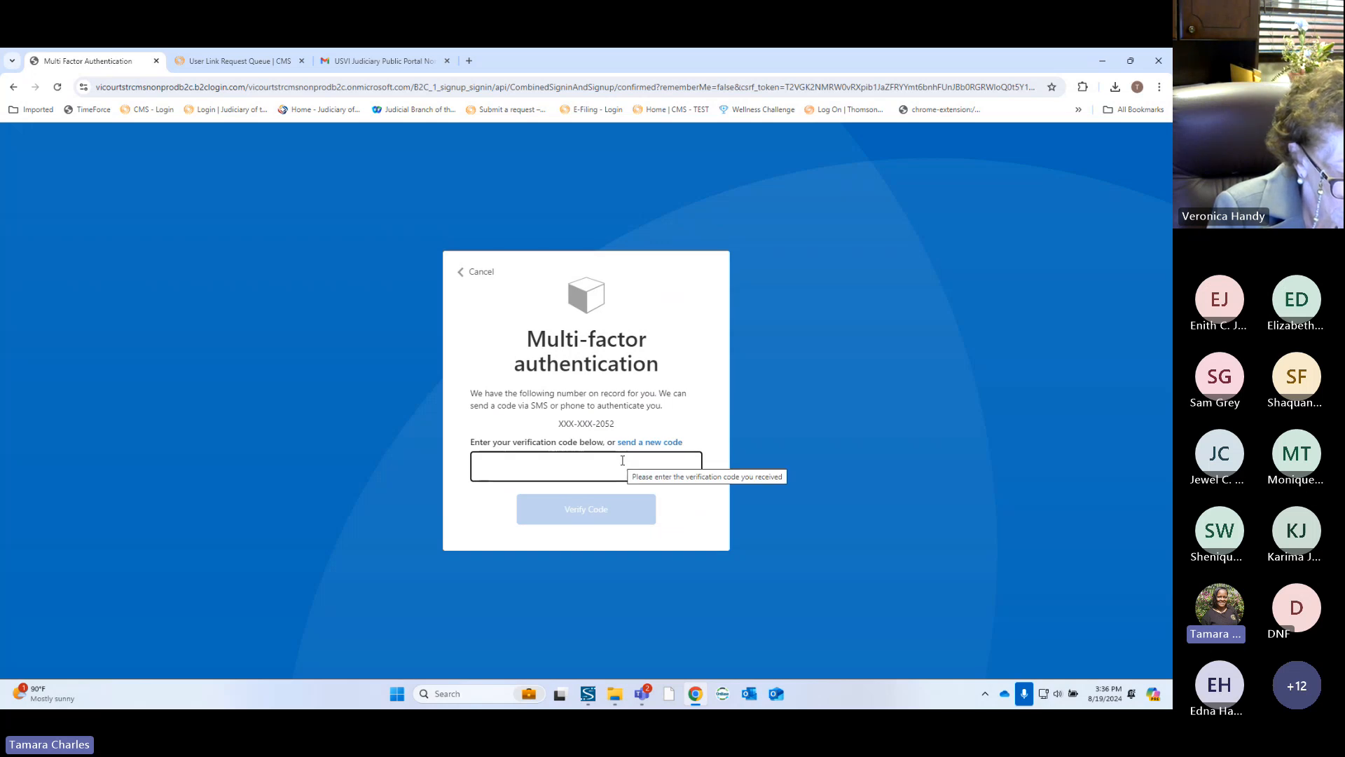
pyautogui.write('2')
pyautogui.press('BackSpace')
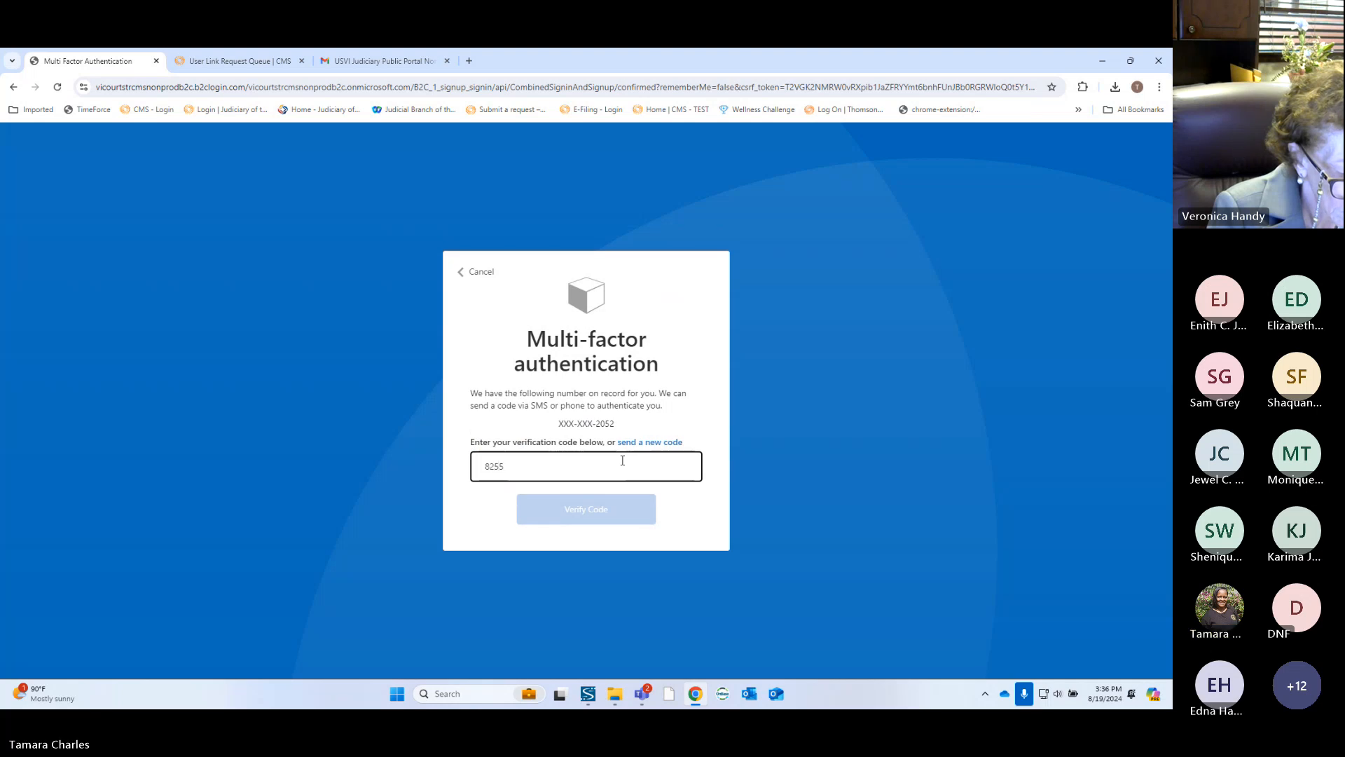
pyautogui.click(597, 511)
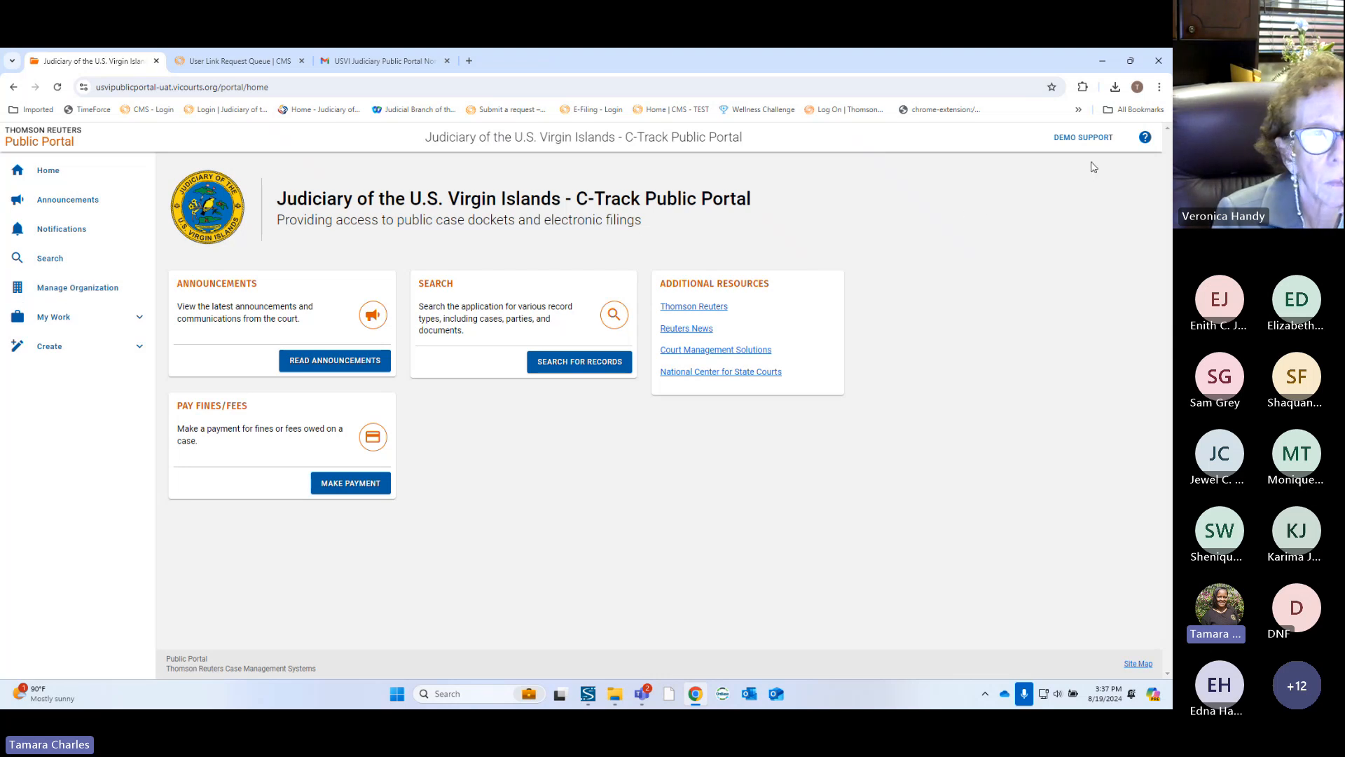
# Log out, replace the sign-in email with a new address, and open the Sign up now form.
pyautogui.click(1099, 137)
pyautogui.click(1066, 200)
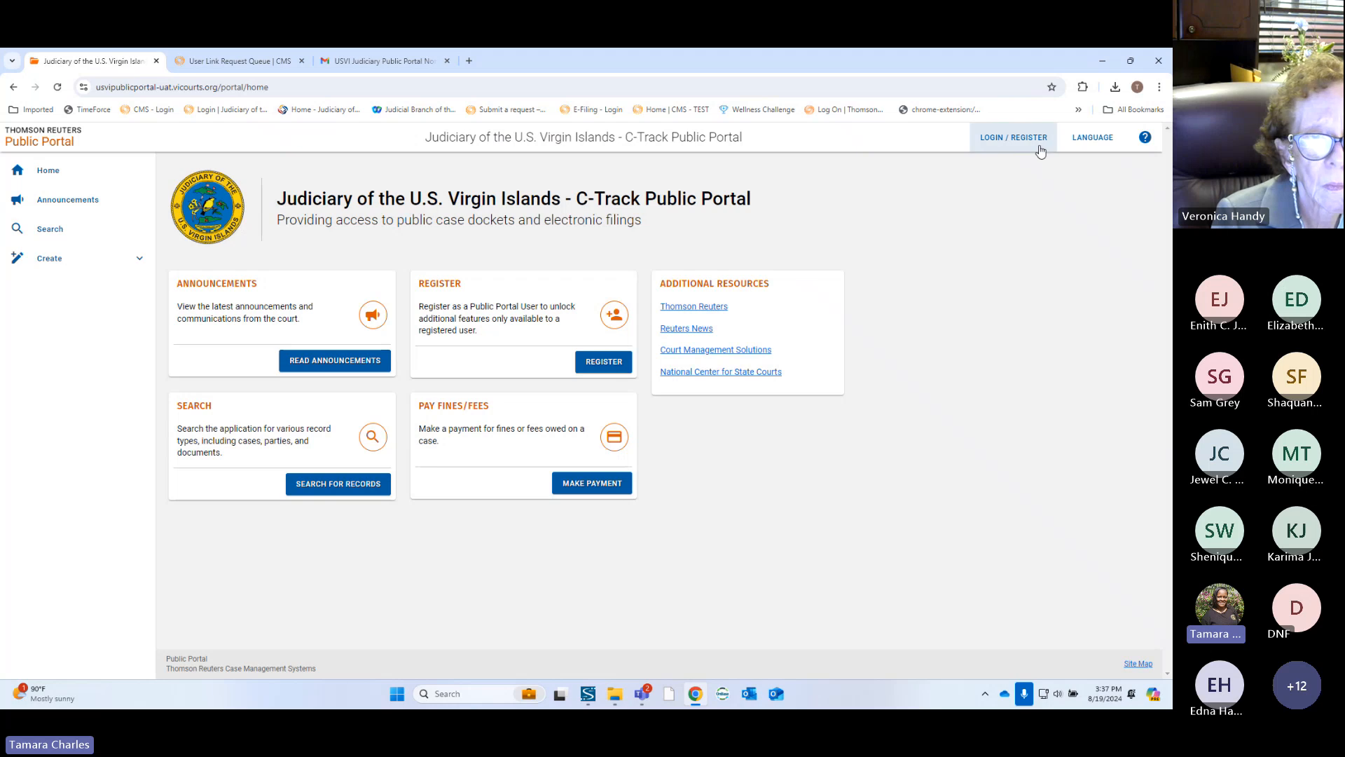
pyautogui.click(1014, 137)
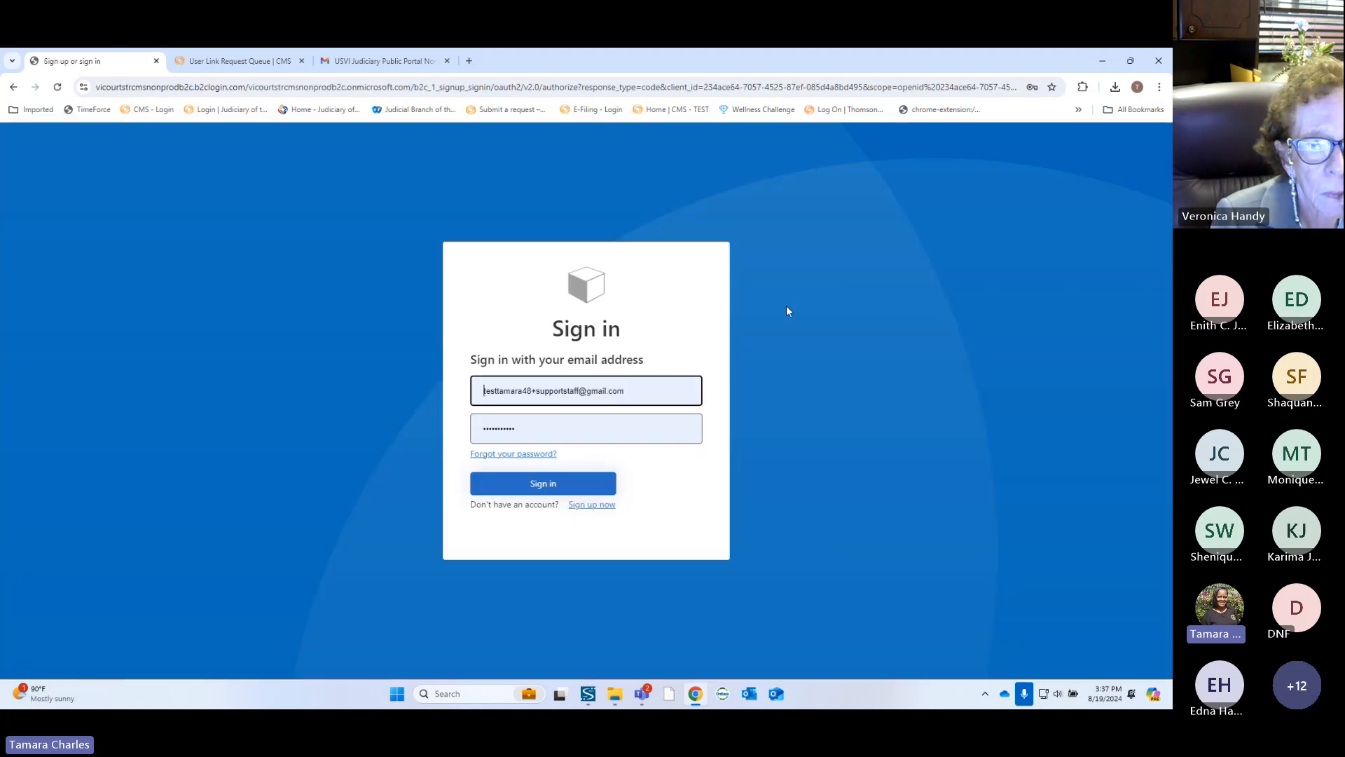
pyautogui.click(645, 392)
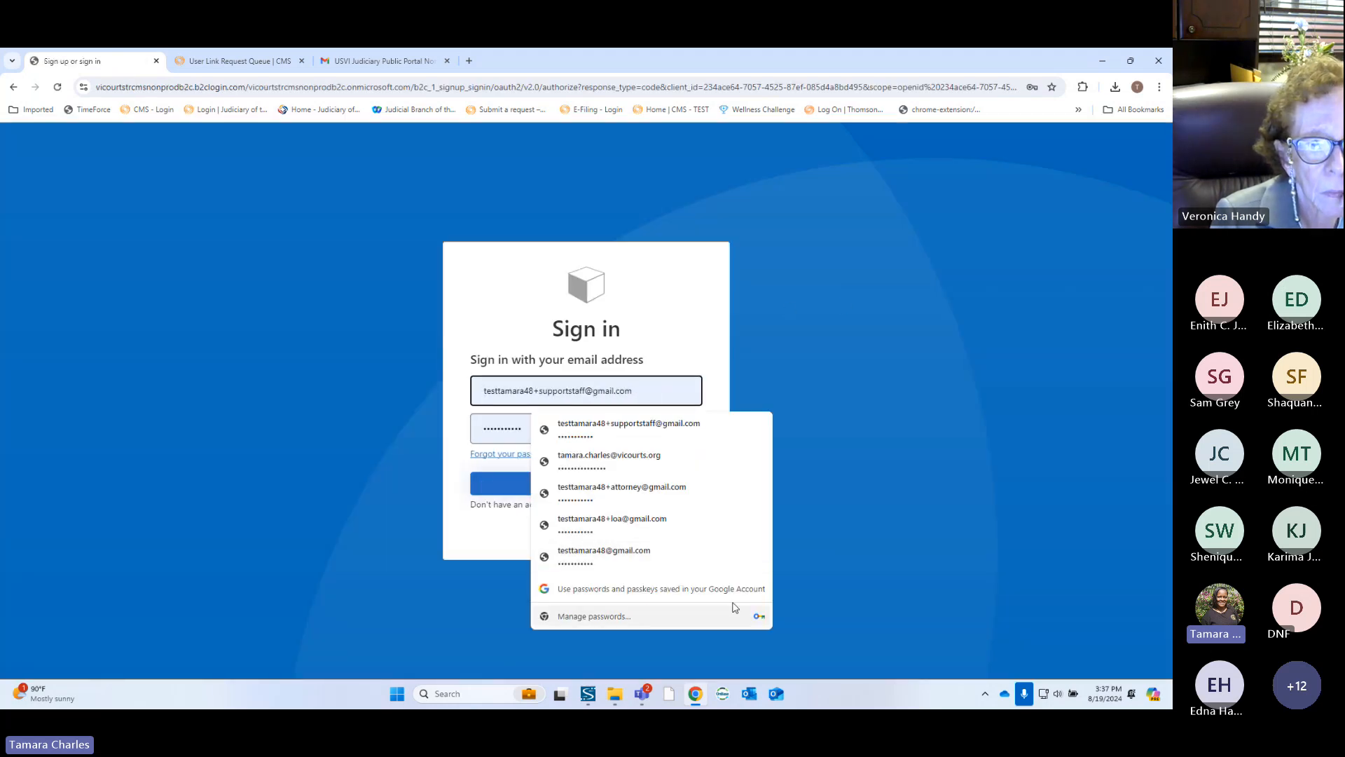
pyautogui.moveTo(645, 393); pyautogui.dragTo(369, 367)
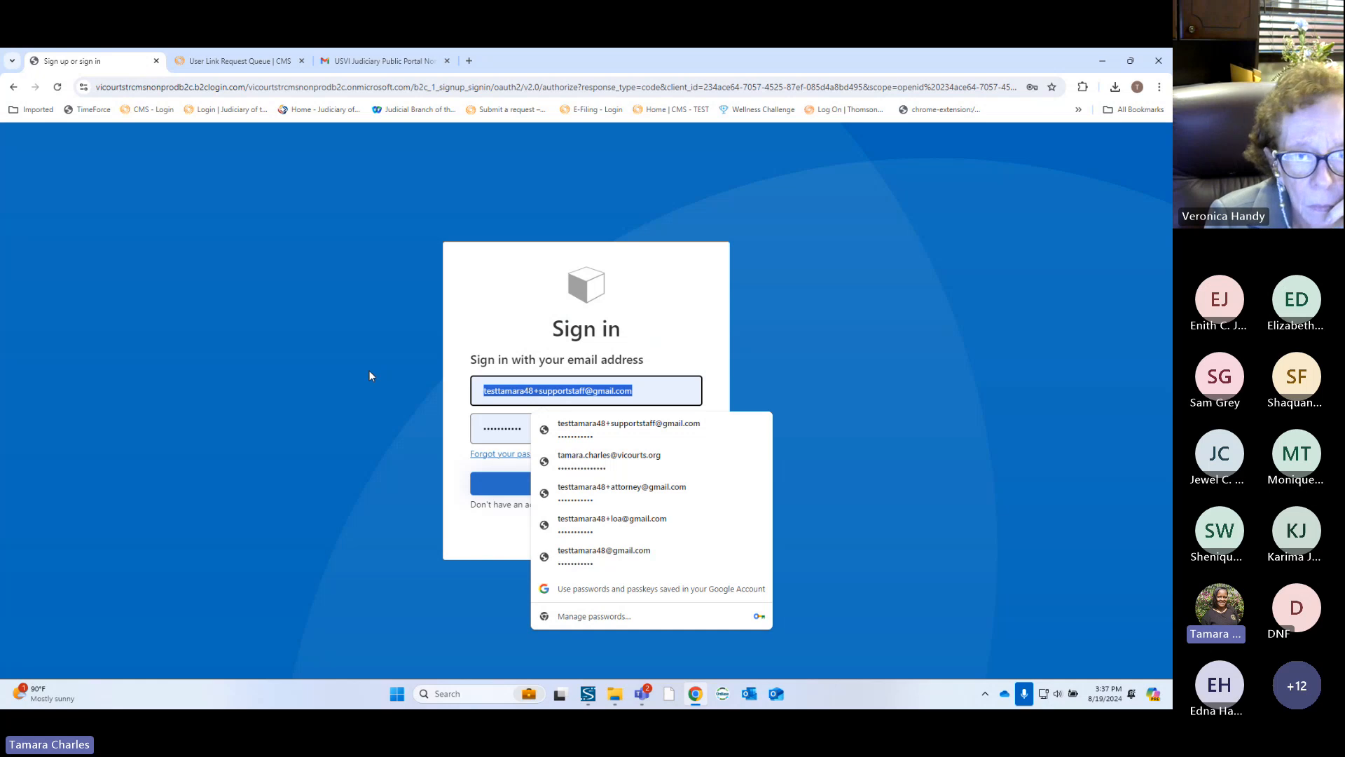
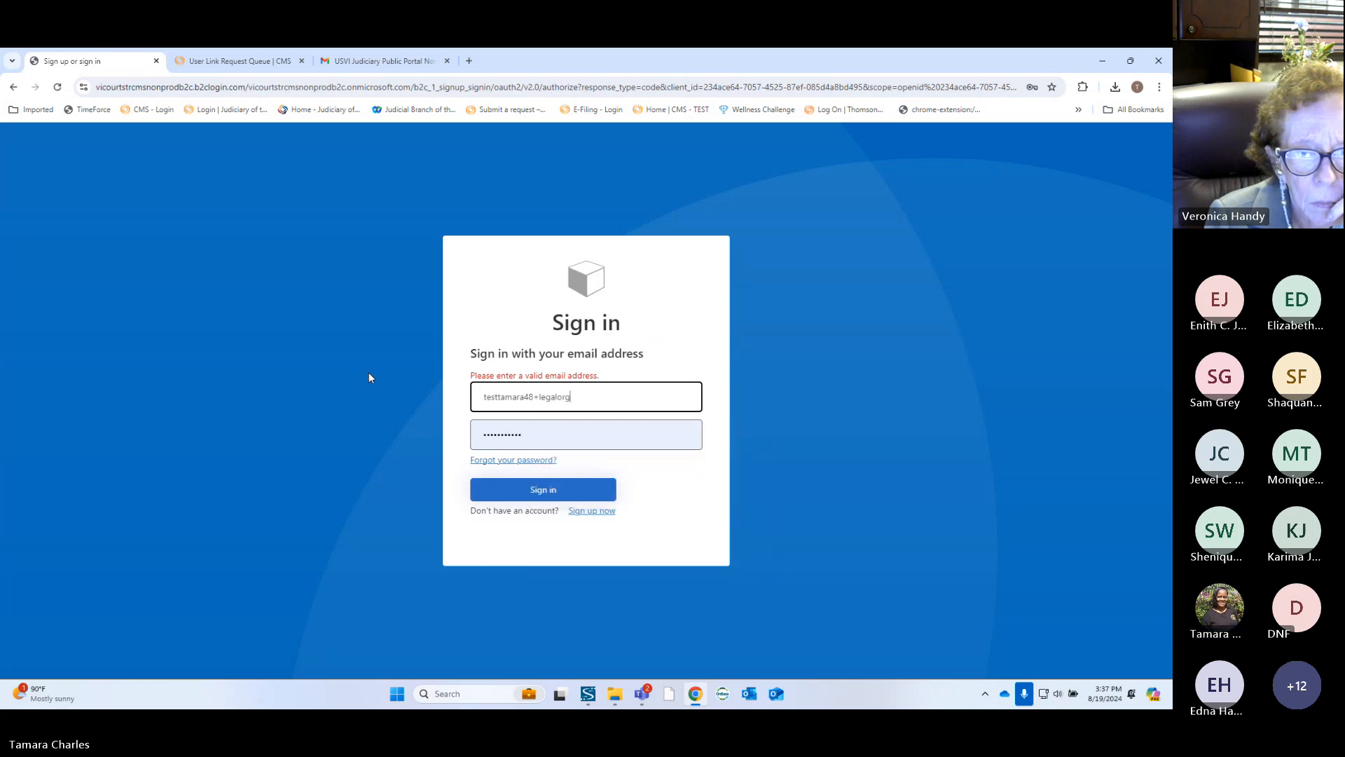
pyautogui.press('Tab')
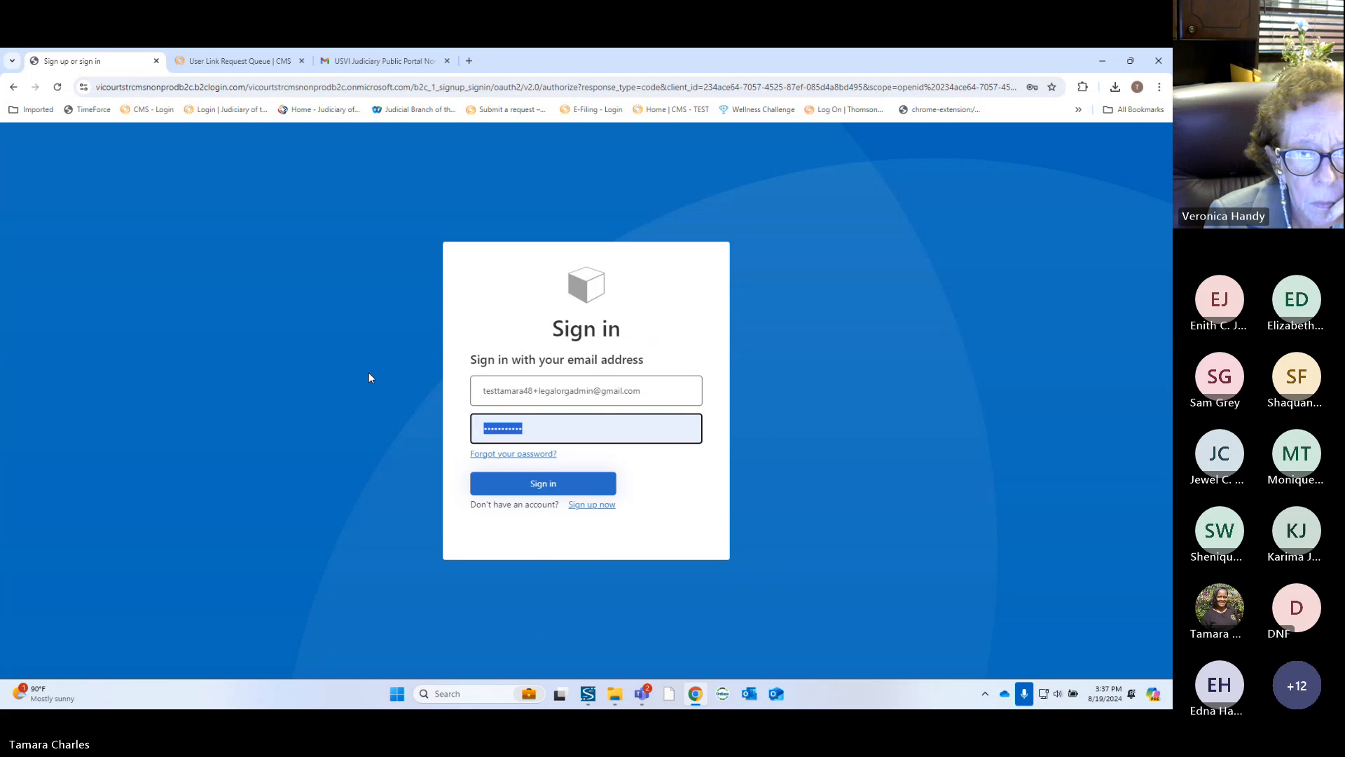
pyautogui.click(605, 511)
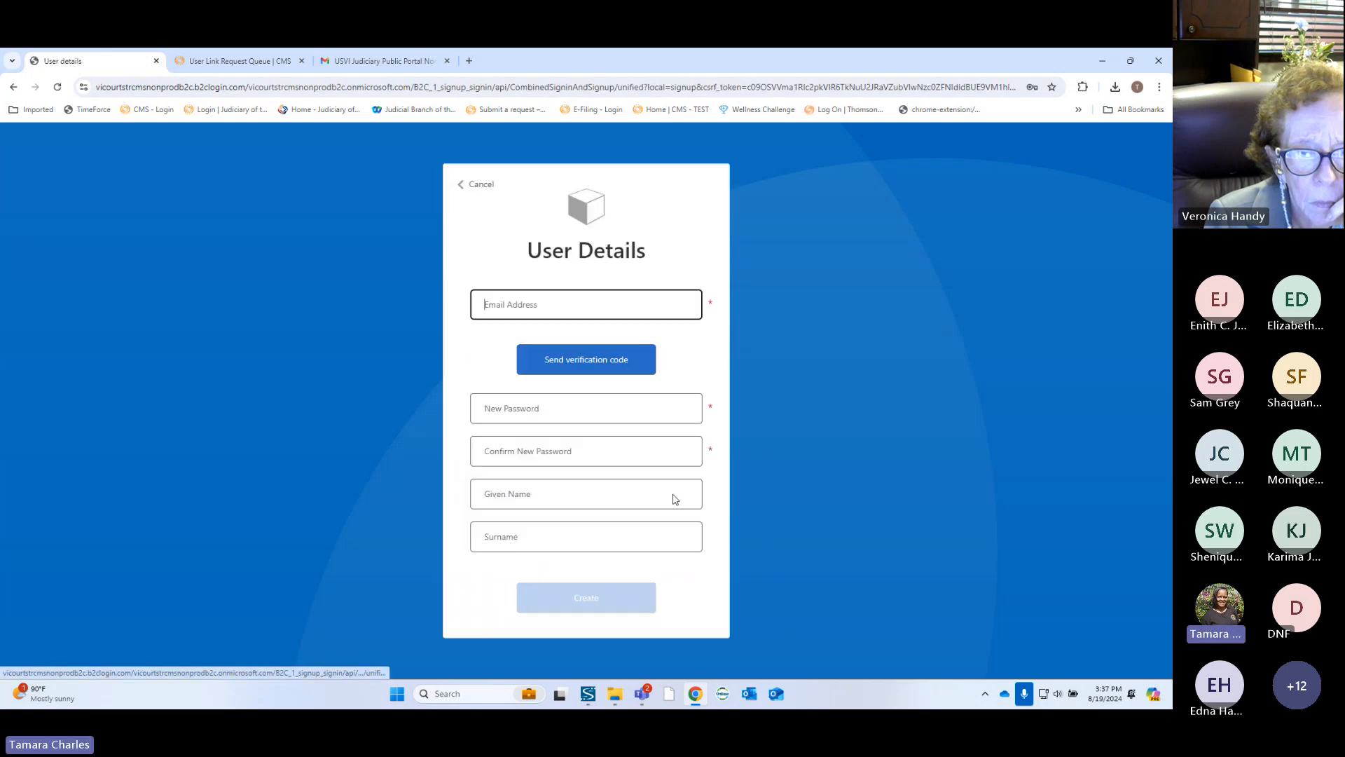
# Start a new account sign-up with the legal org admin test e-mail and request its verification code.
pyautogui.click(559, 304)
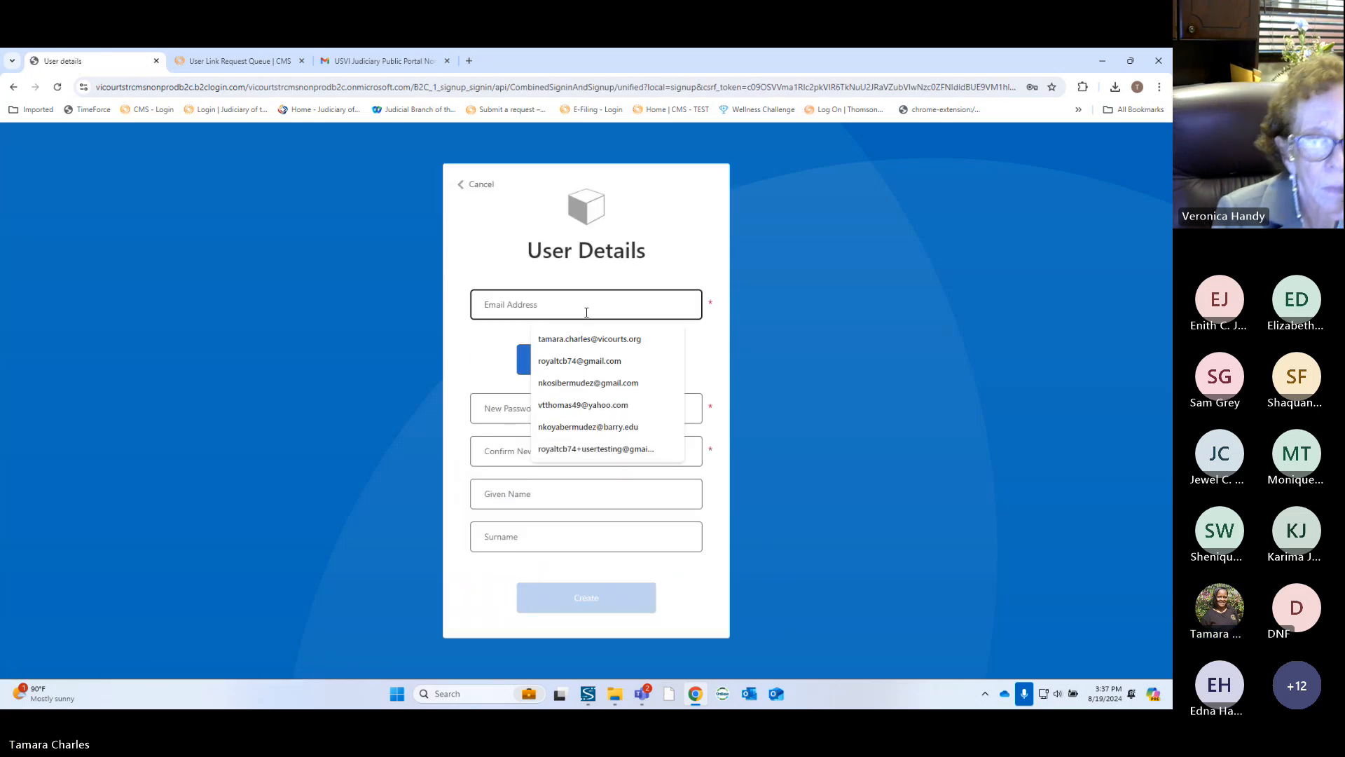
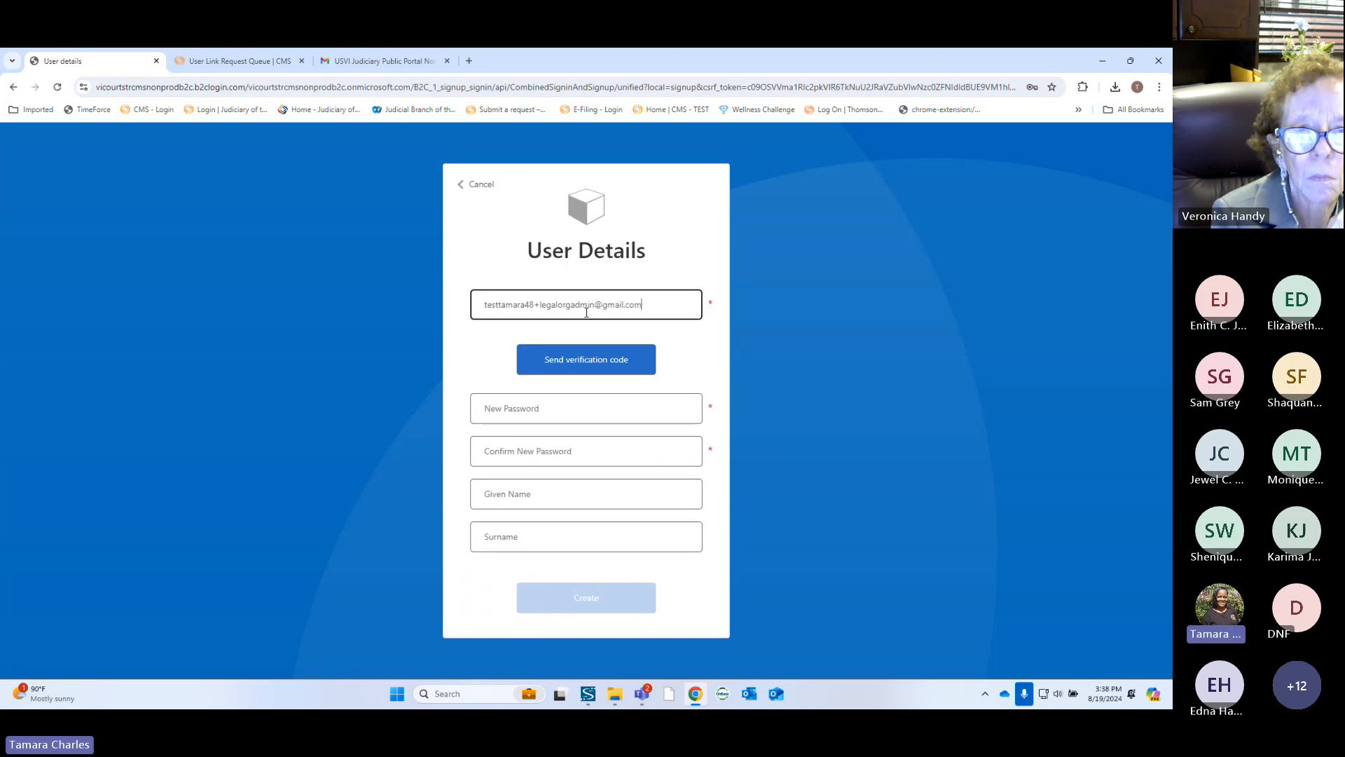
pyautogui.click(592, 359)
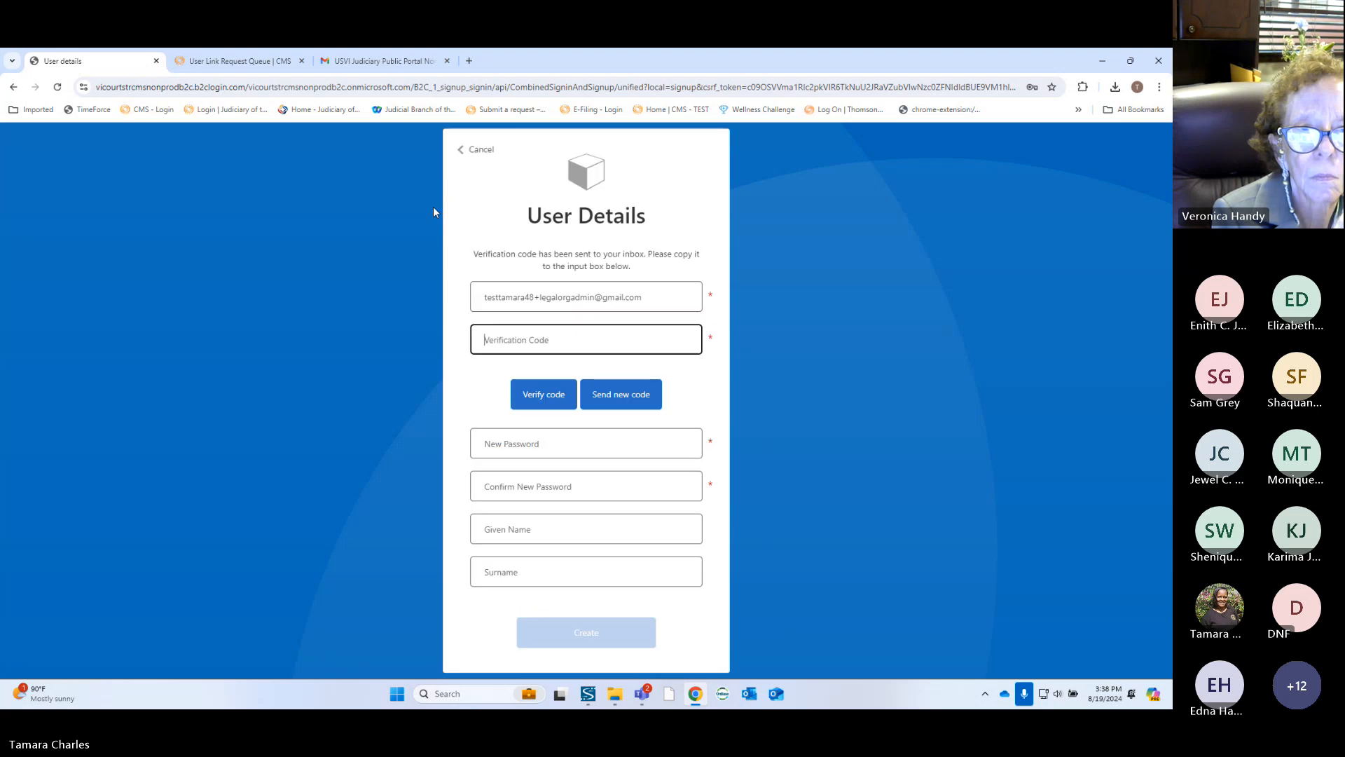
# In Gmail, refresh the inbox and open the newly arrived verification e-mail.
pyautogui.click(404, 66)
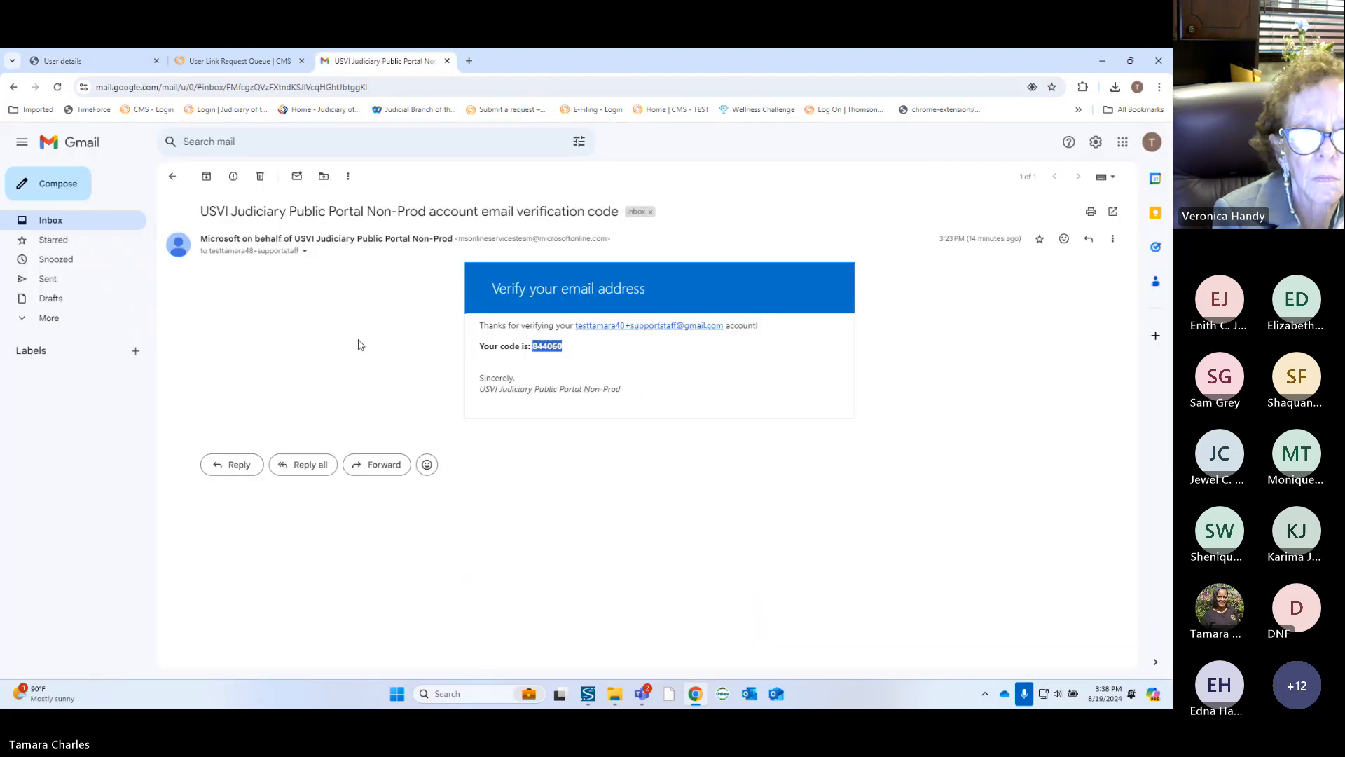
pyautogui.click(81, 226)
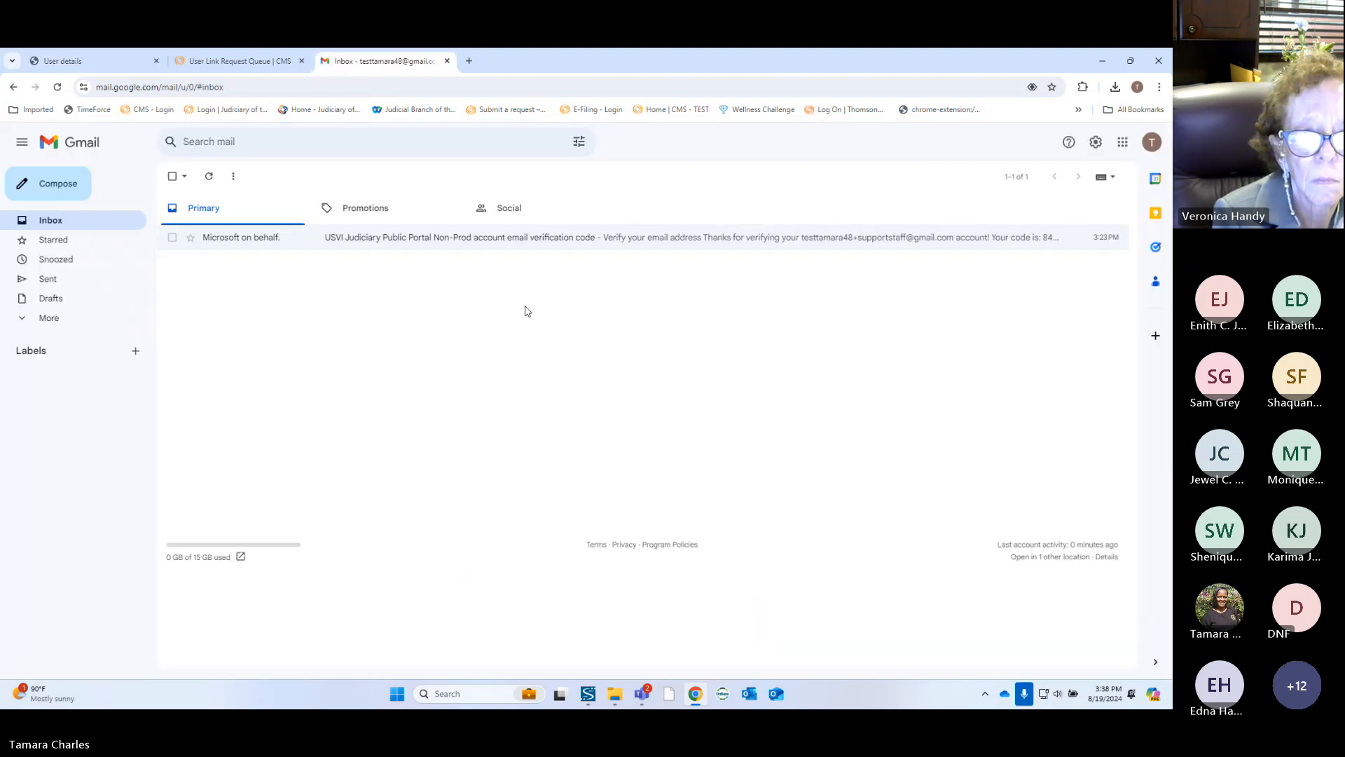
pyautogui.click(499, 238)
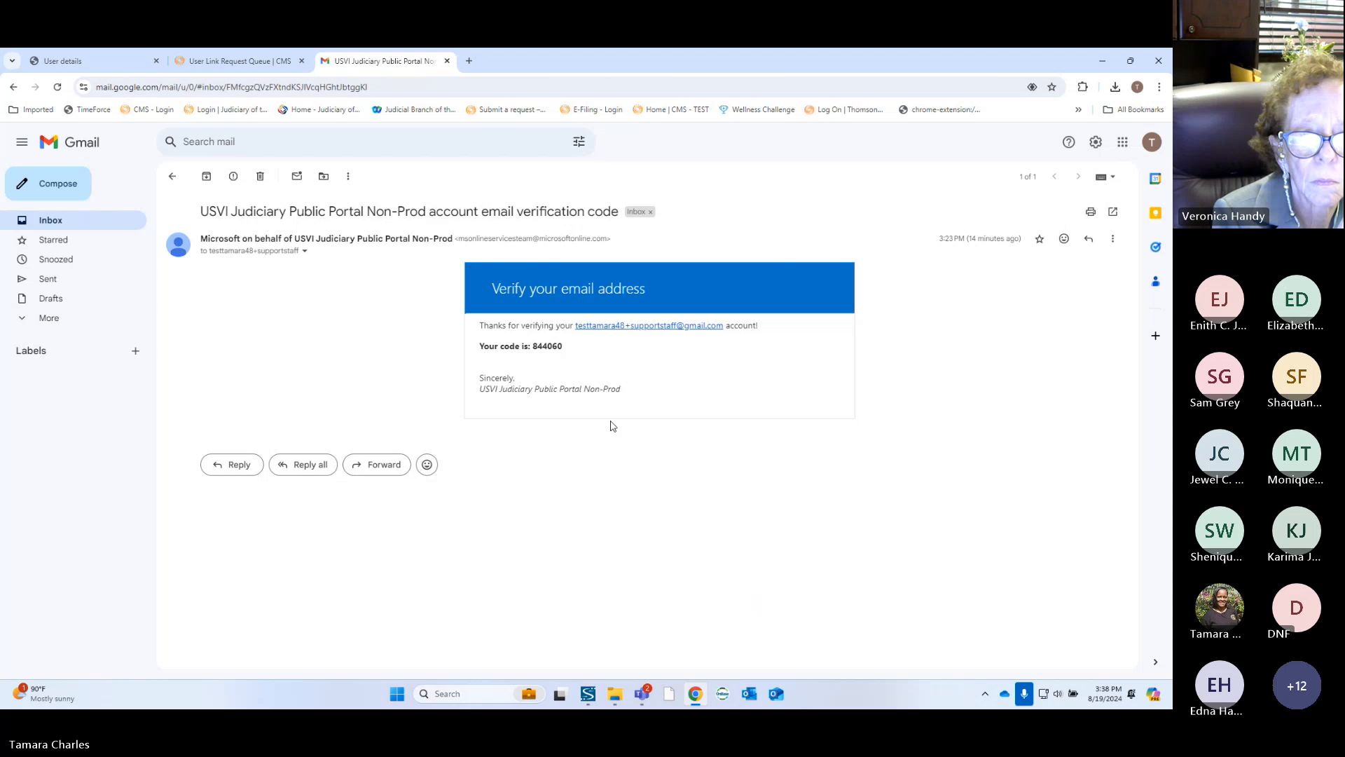
pyautogui.click(93, 220)
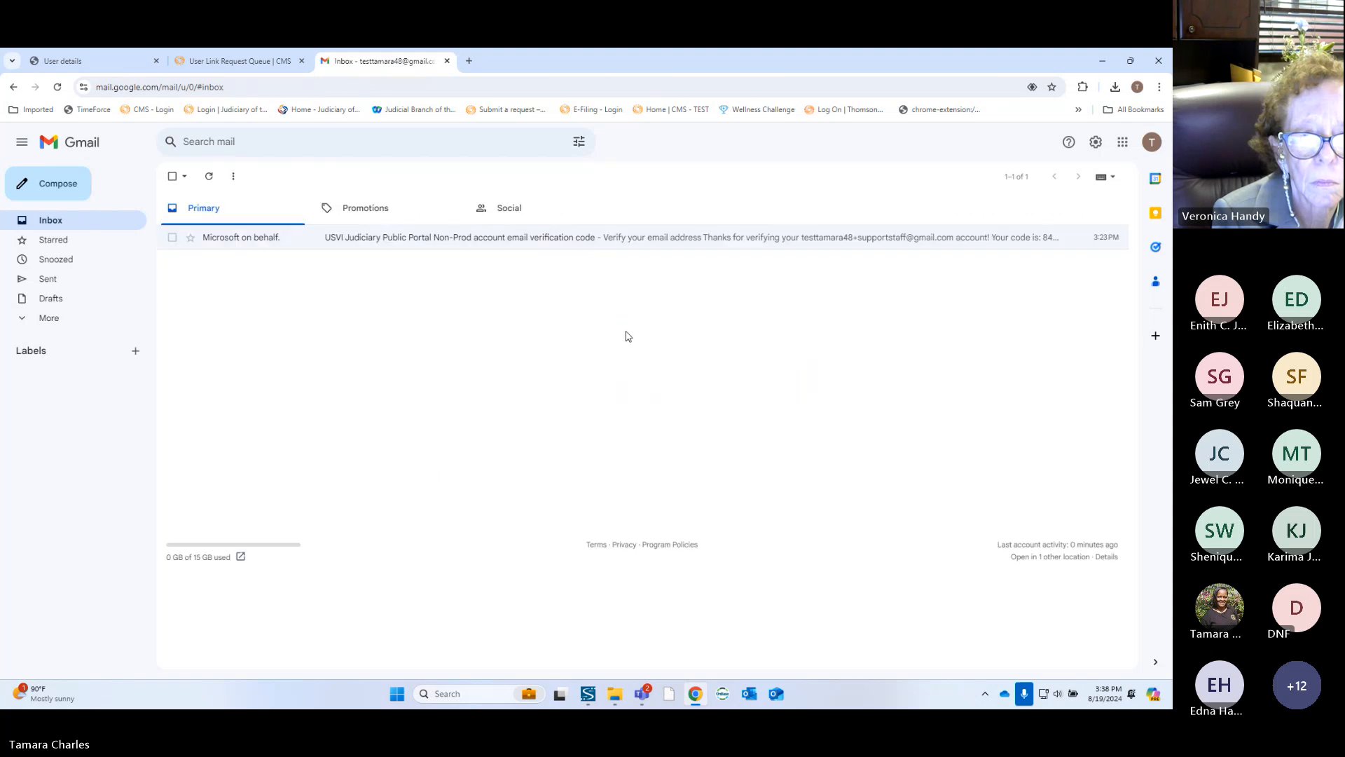
pyautogui.click(58, 88)
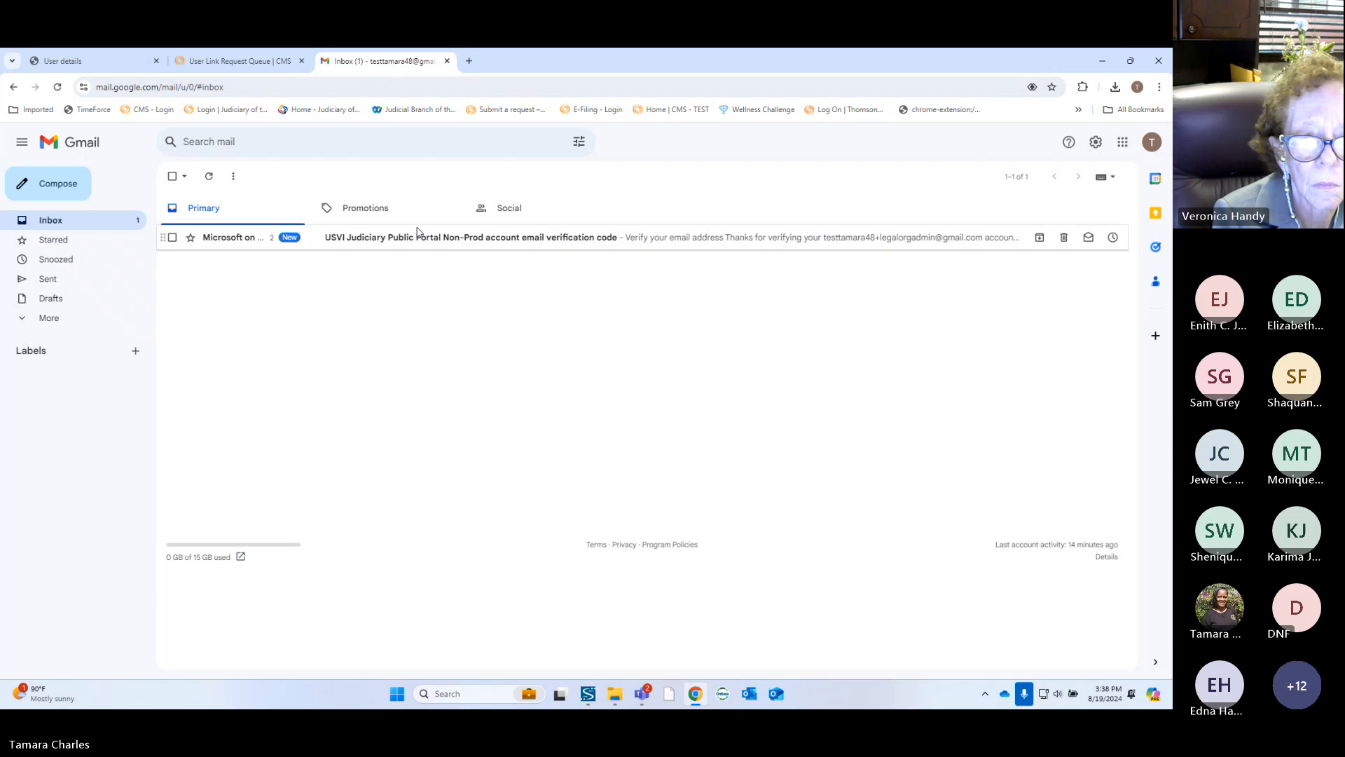
pyautogui.click(400, 242)
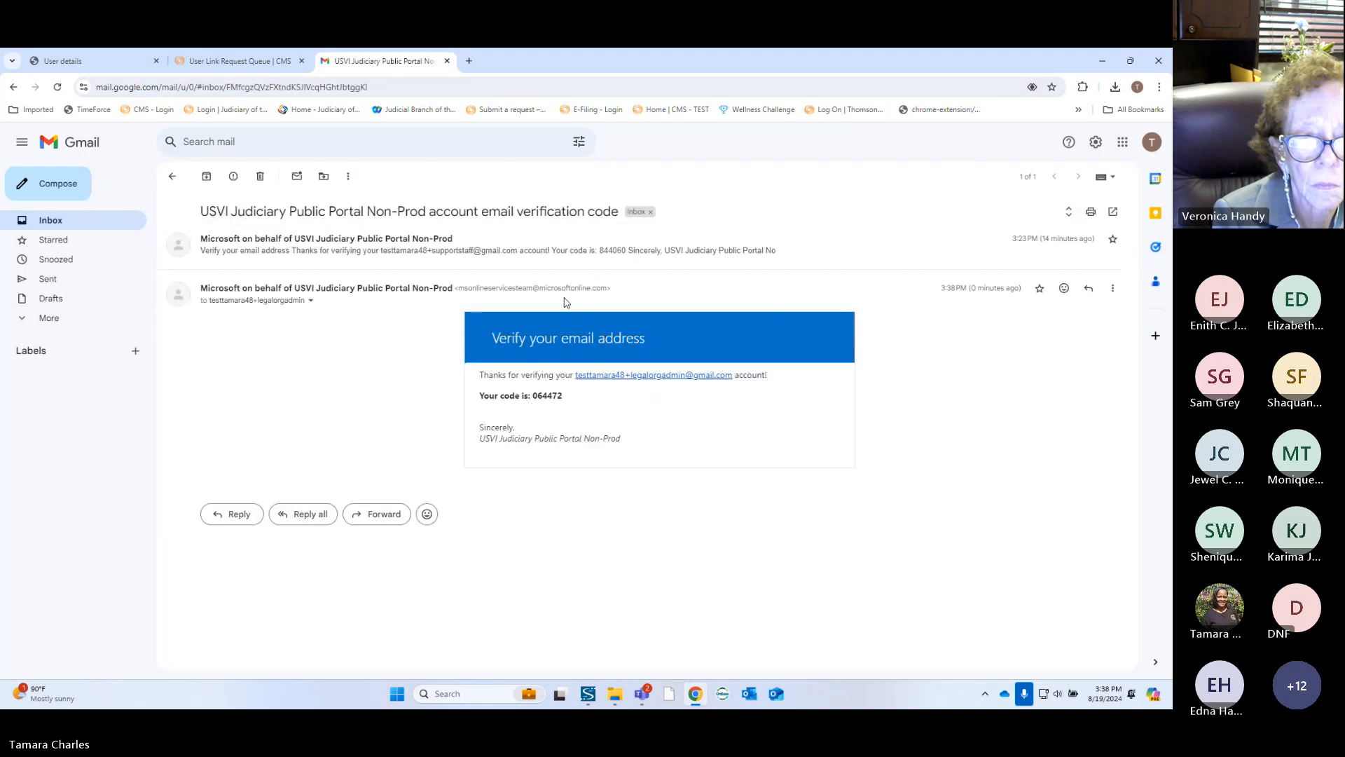
# Copy the verification code and return to the portal's User Details sign-up form.
pyautogui.doubleClick(551, 396)
pyautogui.rightClick(552, 396)
pyautogui.click(564, 405)
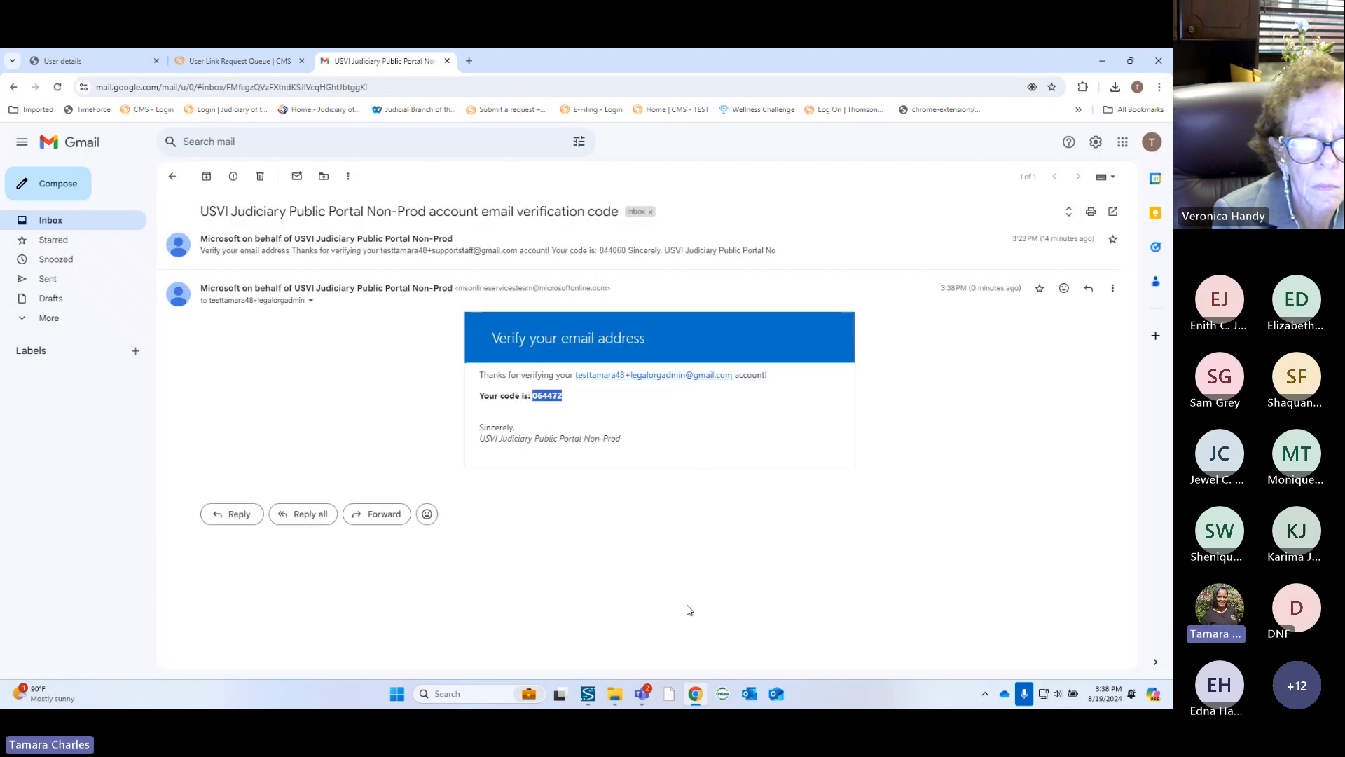
pyautogui.click(680, 697)
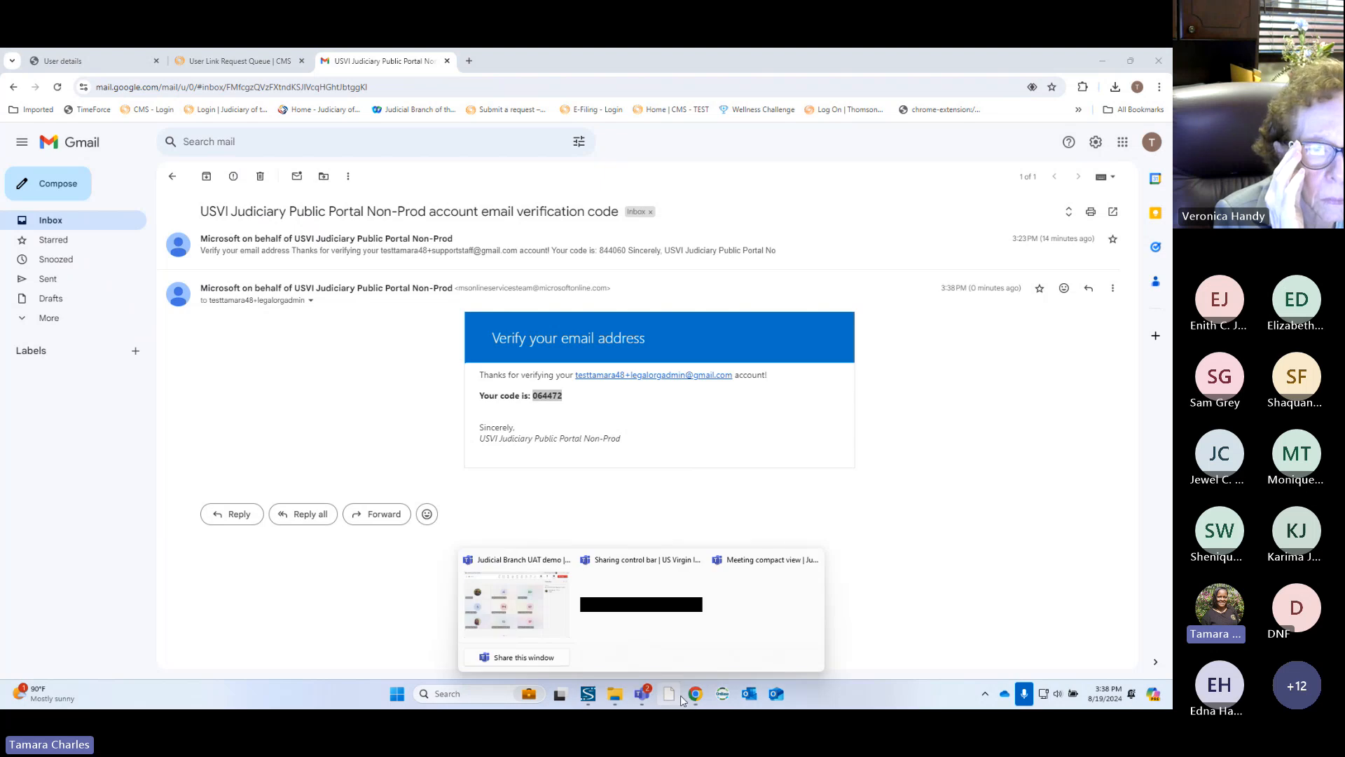
pyautogui.click(697, 695)
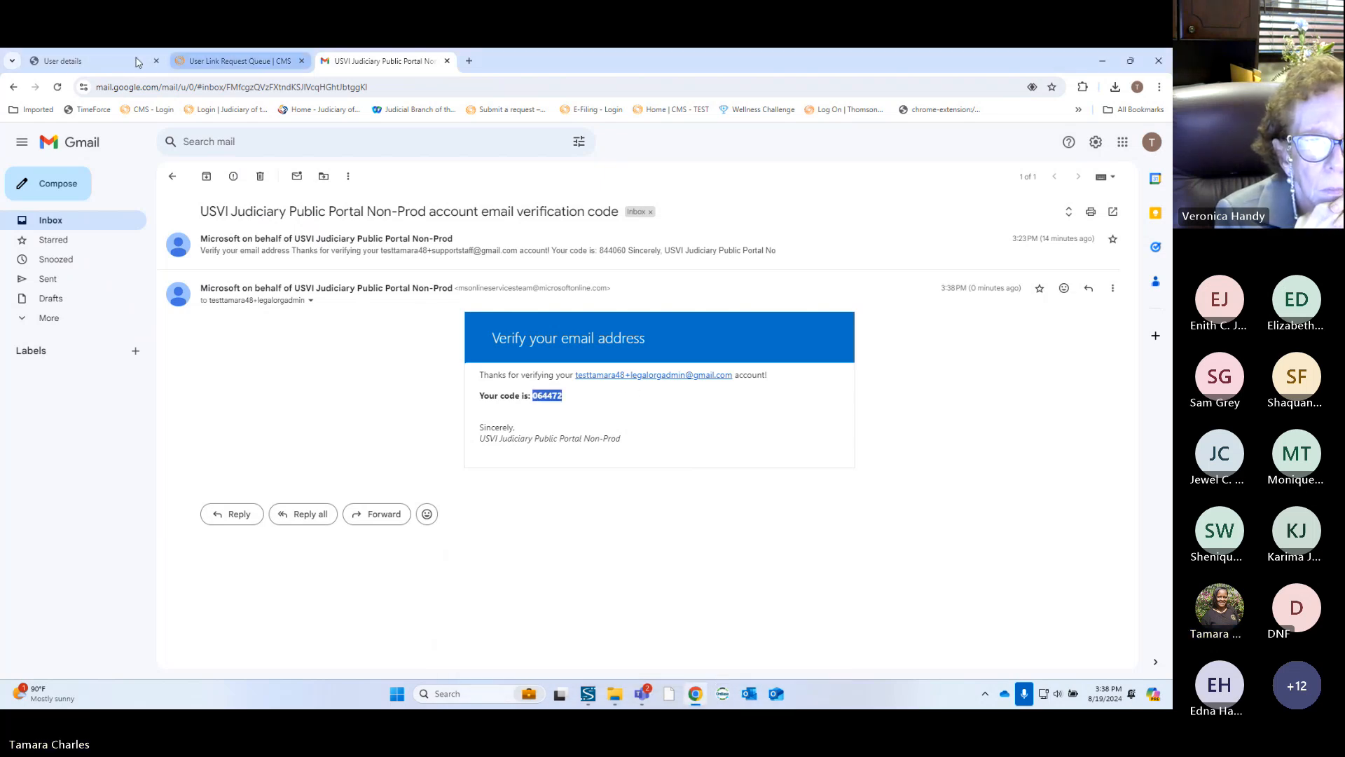
pyautogui.click(98, 61)
# Paste and verify the e-mail code, then enter and confirm the new password.
pyautogui.rightClick(572, 340)
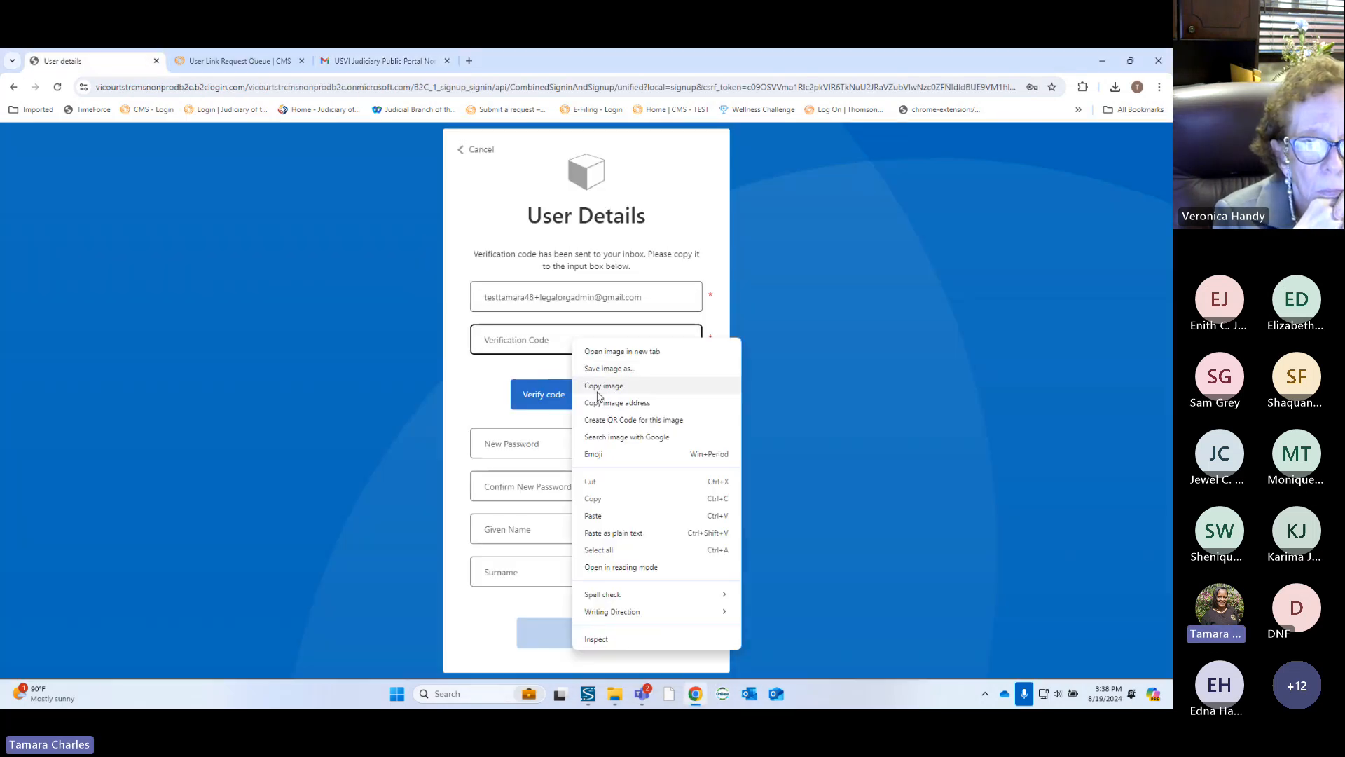
pyautogui.click(595, 515)
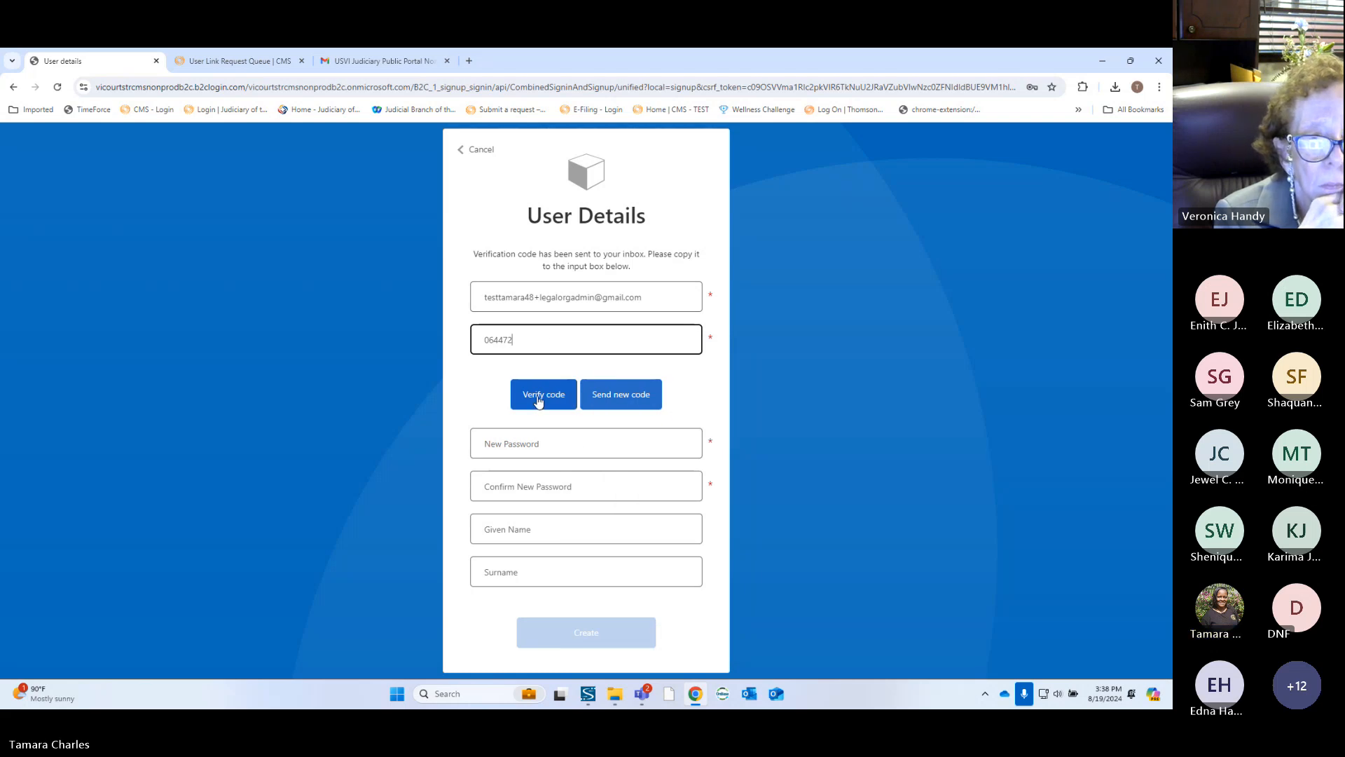
pyautogui.click(539, 400)
pyautogui.click(584, 416)
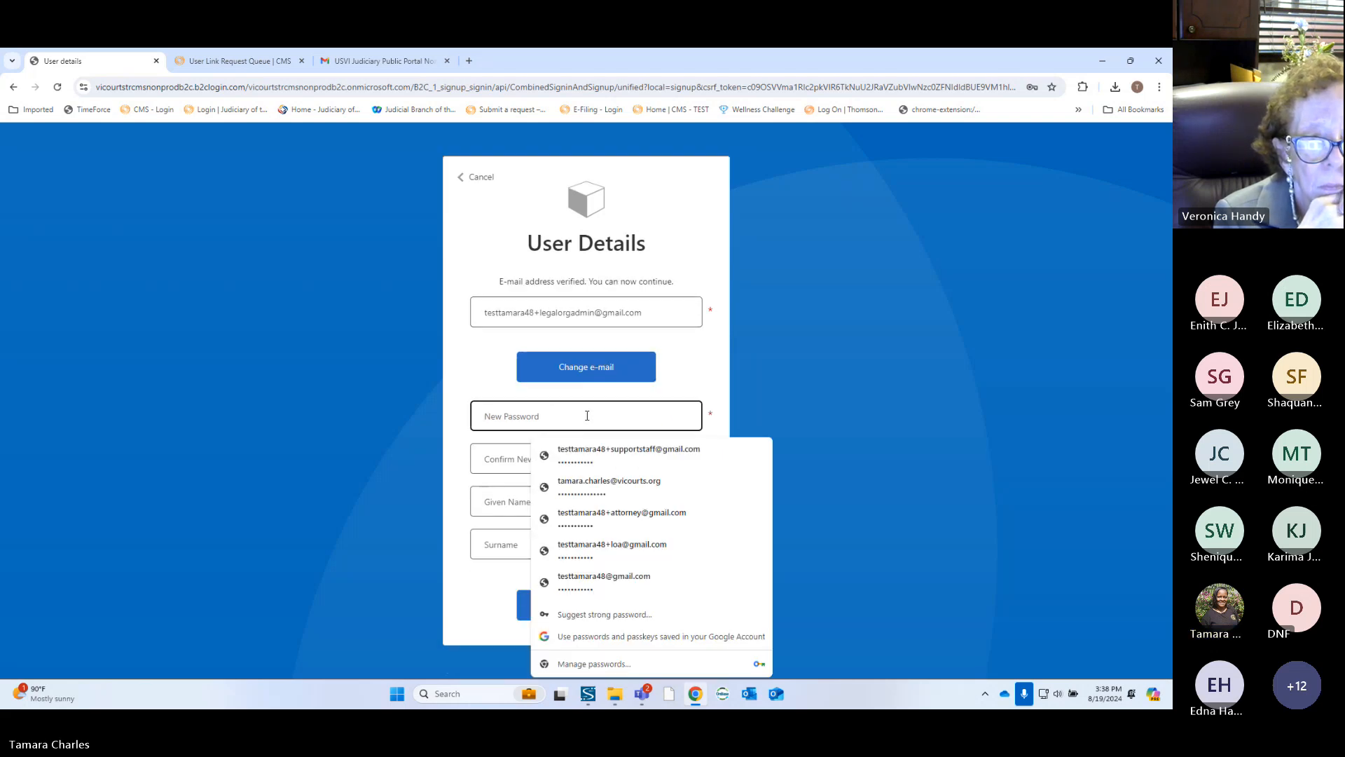
pyautogui.write('•••')
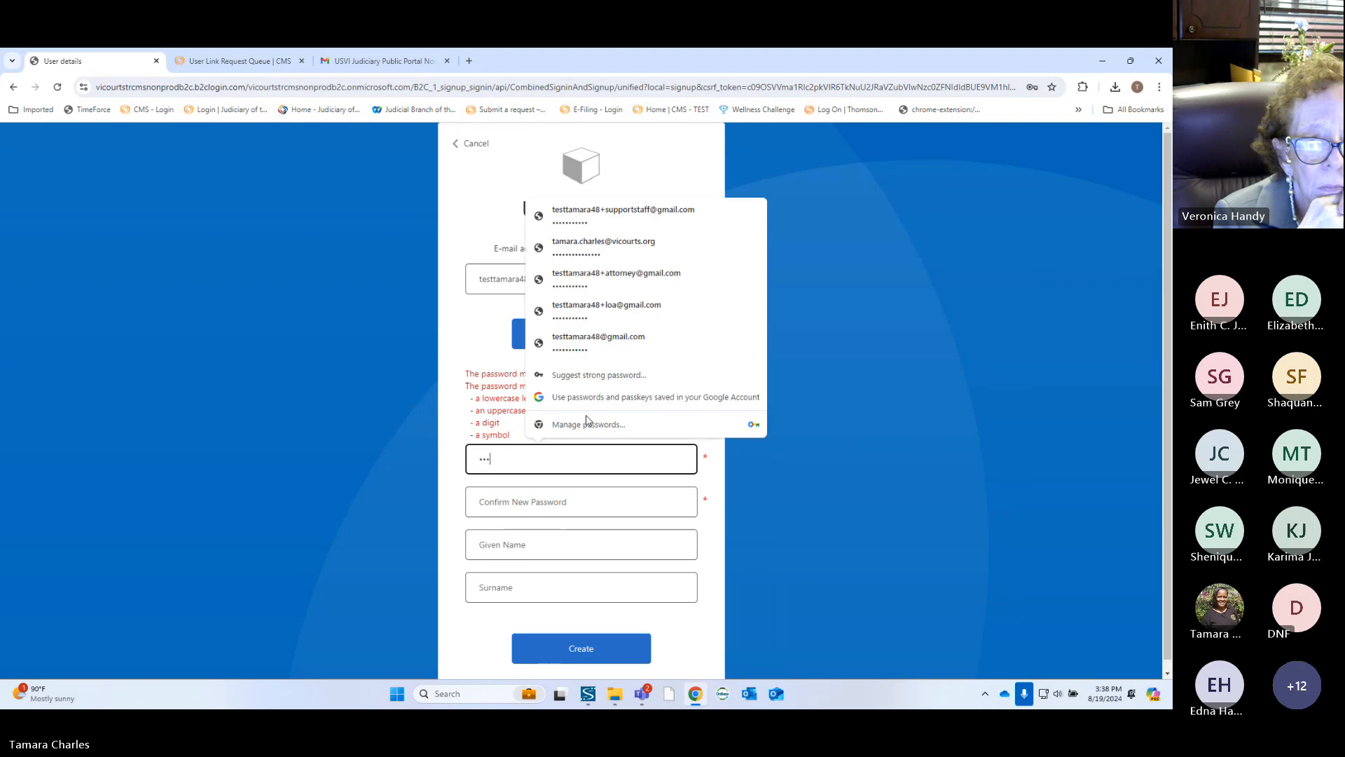
pyautogui.write('•••••')
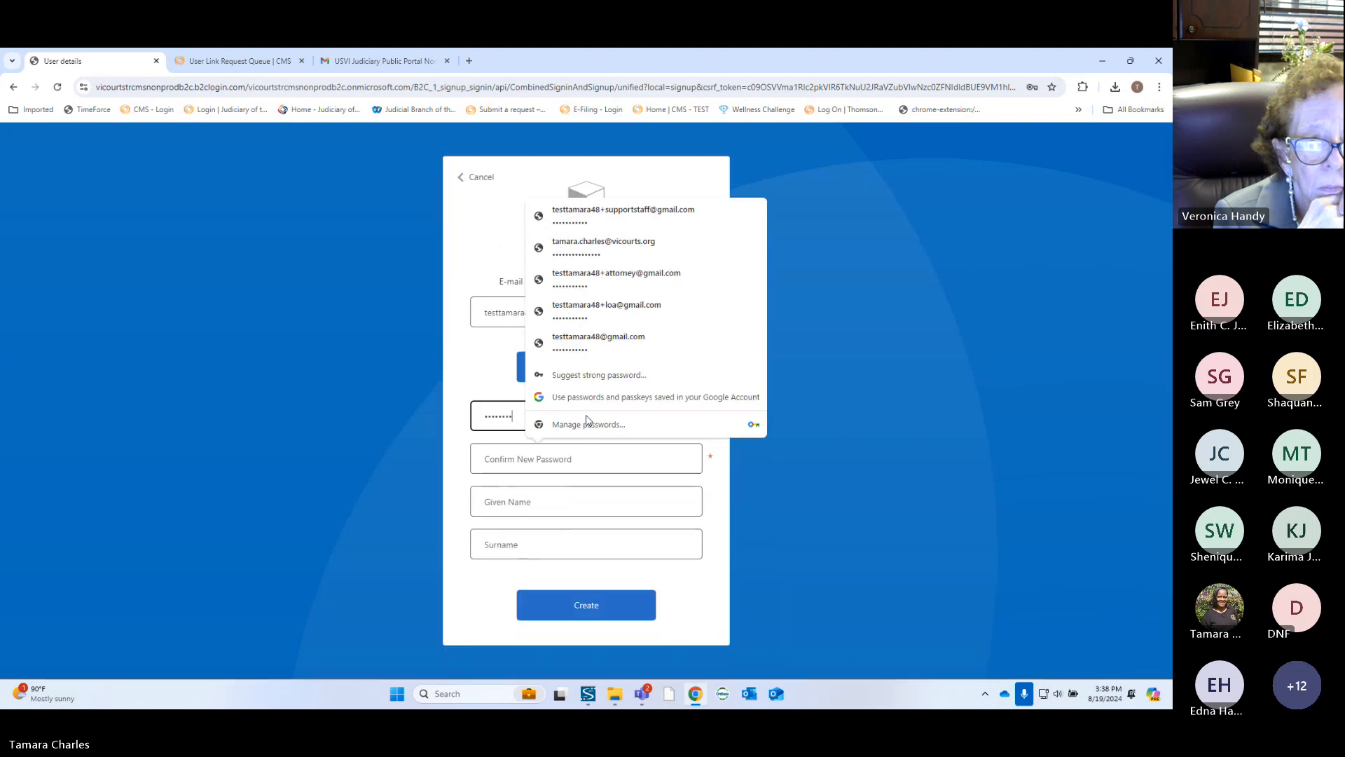
pyautogui.press('Tab')
pyautogui.write('•••')
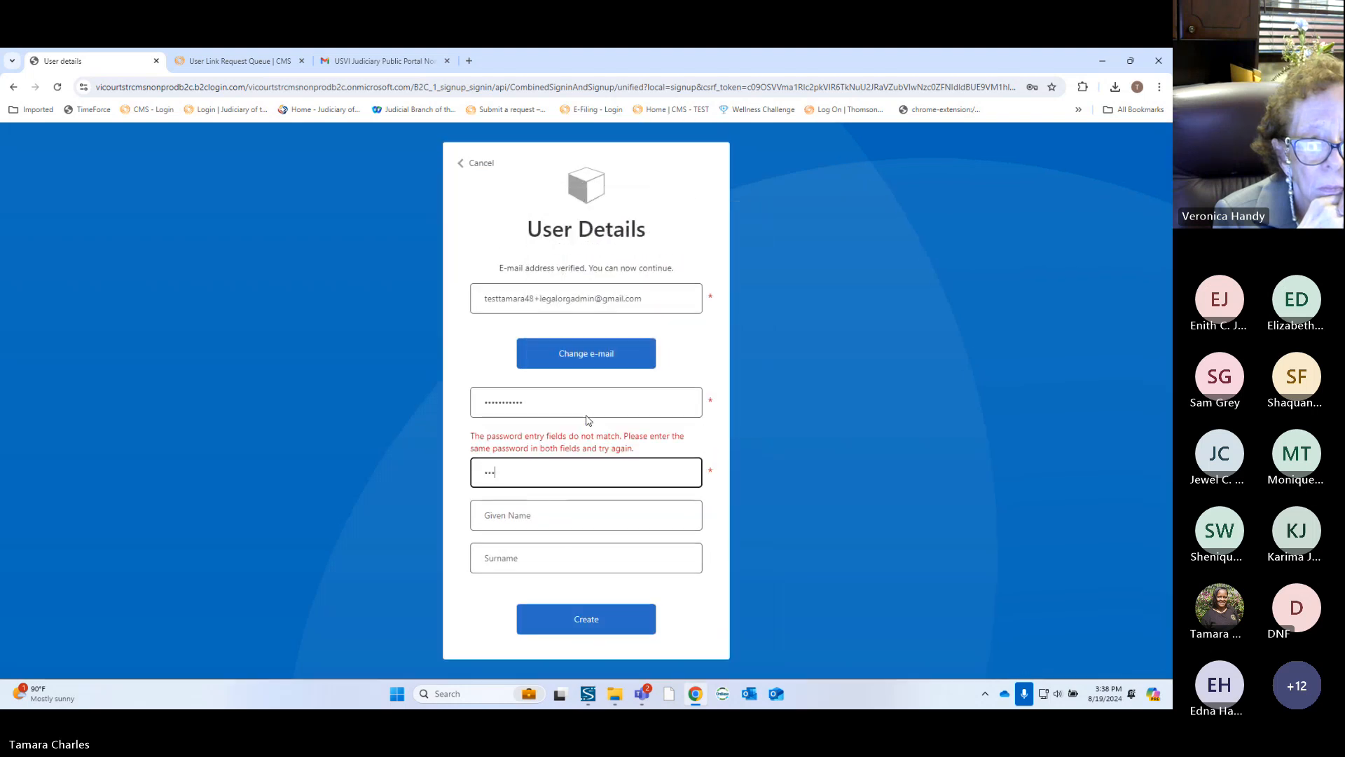
pyautogui.write('••••••••')
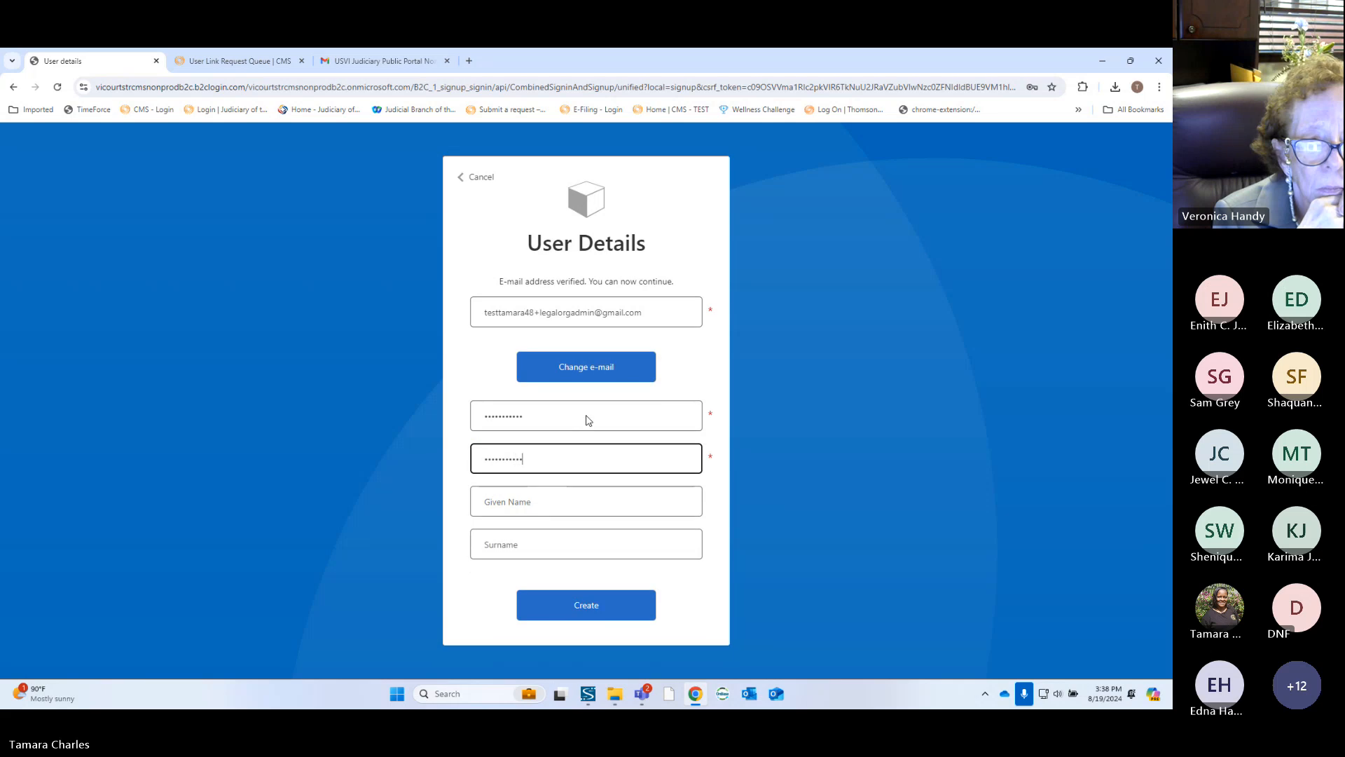
# Enter Given Name DEMO and Surname ADMIN, then create the account.
pyautogui.click(585, 501)
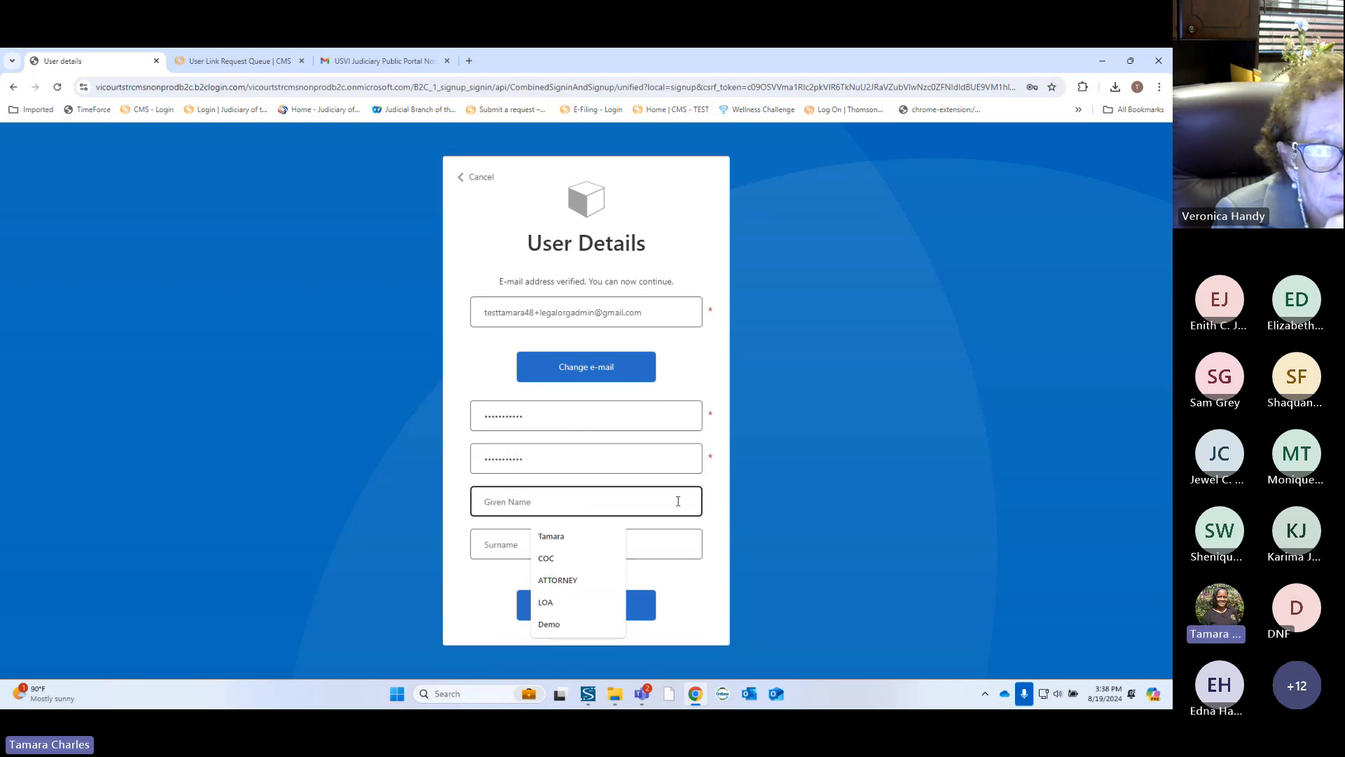
pyautogui.write('d')
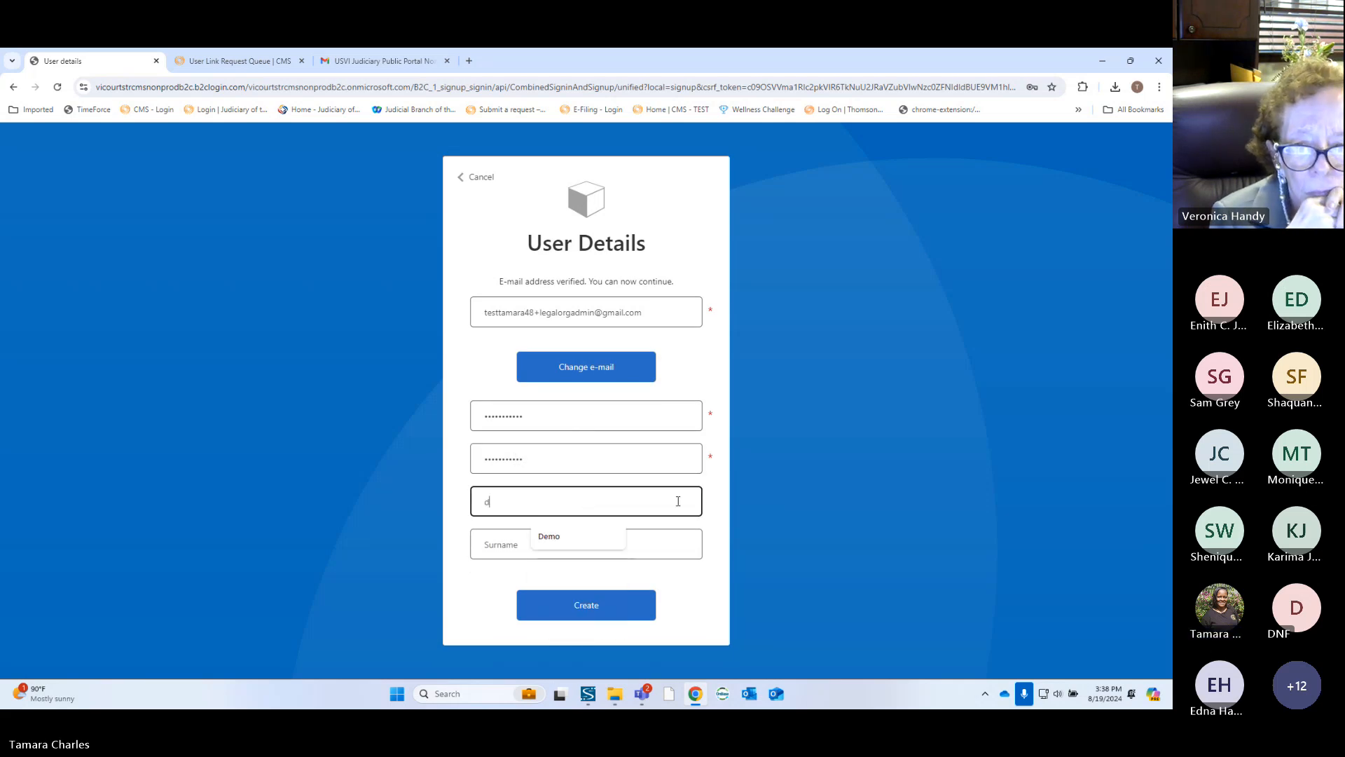
pyautogui.write('emo')
pyautogui.press('Tab')
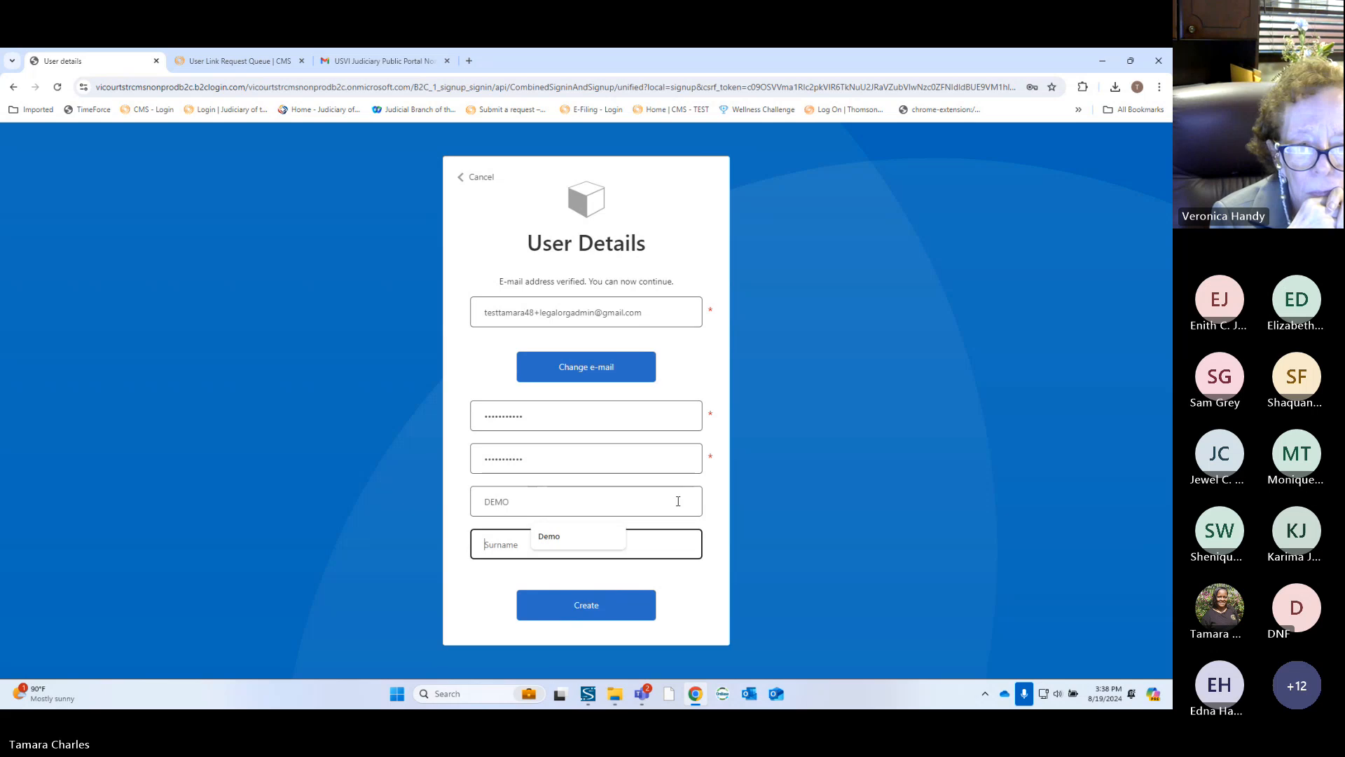
pyautogui.write('DMIN')
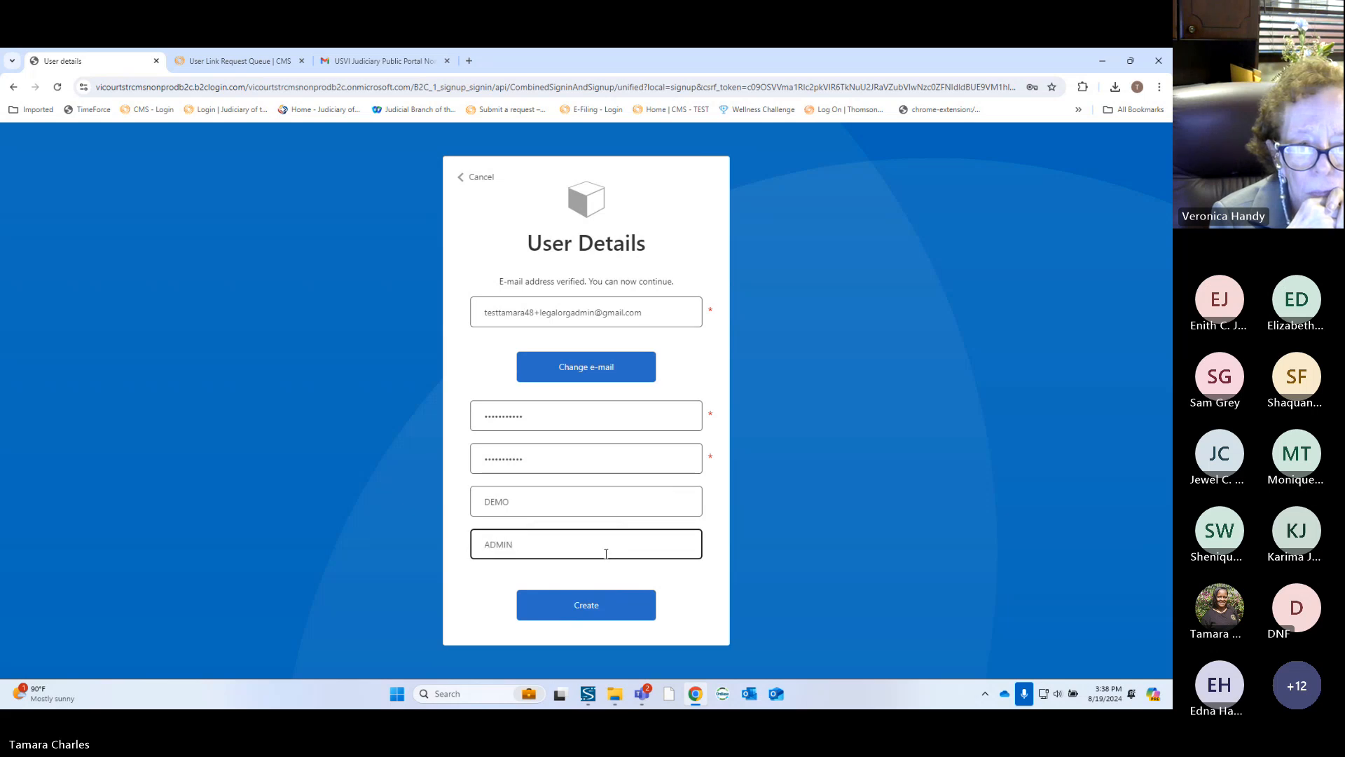
pyautogui.click(585, 604)
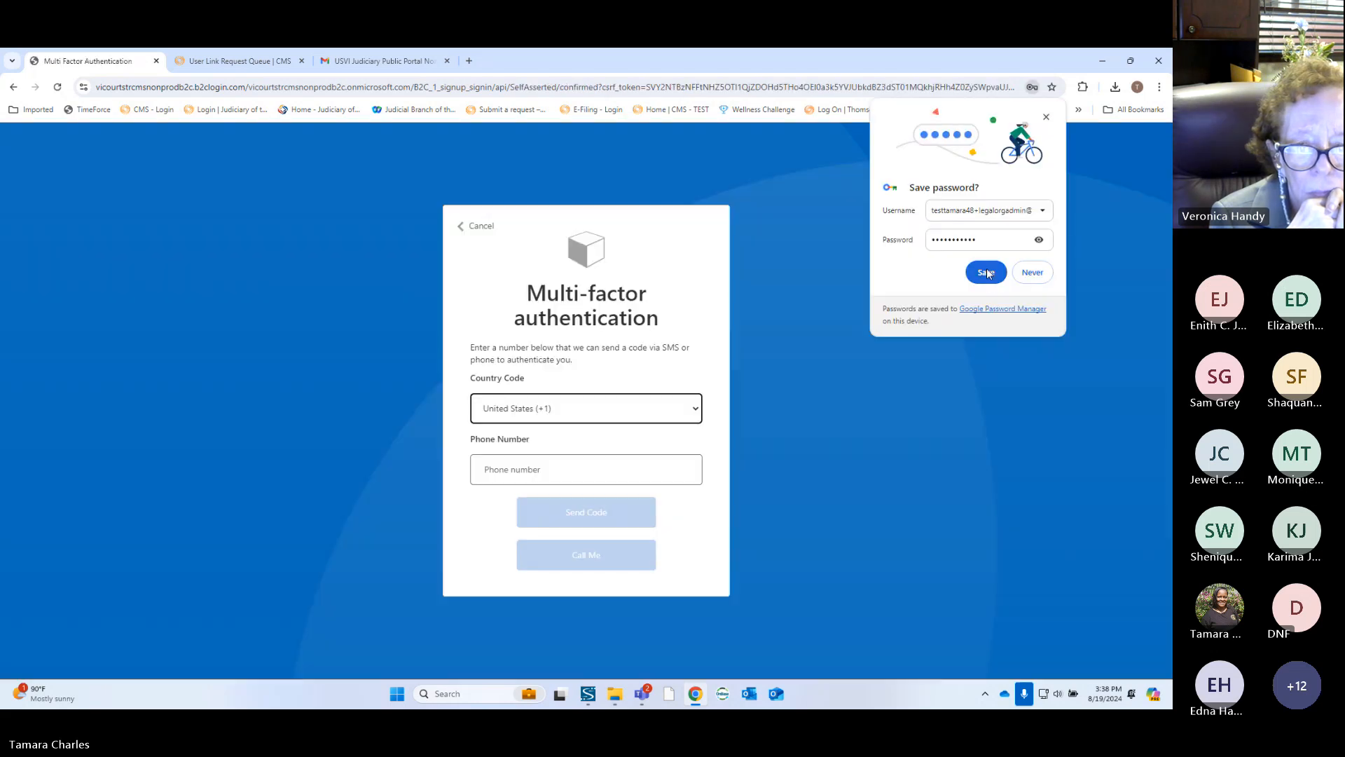
# Save the password in the browser and verify the texted code sent to the suggested phone.
pyautogui.click(986, 273)
pyautogui.click(566, 457)
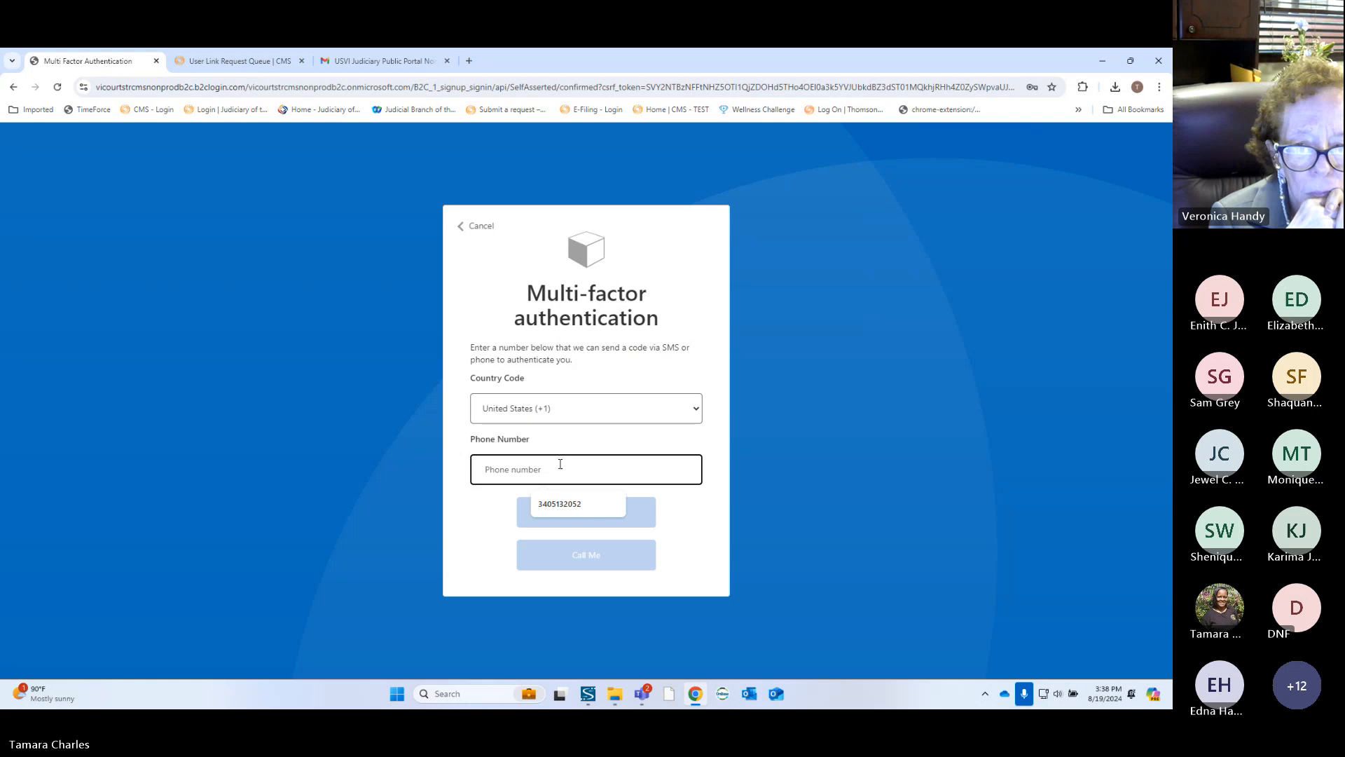
pyautogui.click(554, 506)
pyautogui.click(585, 515)
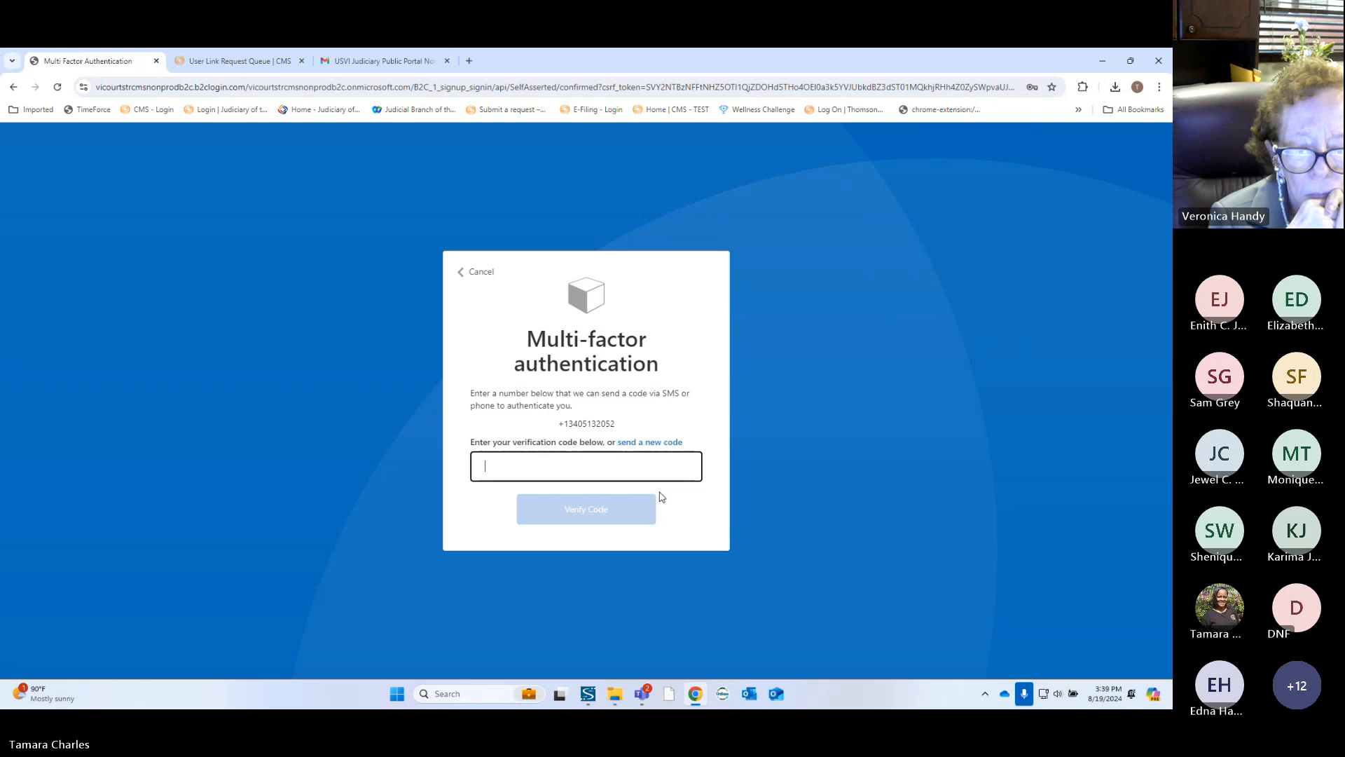
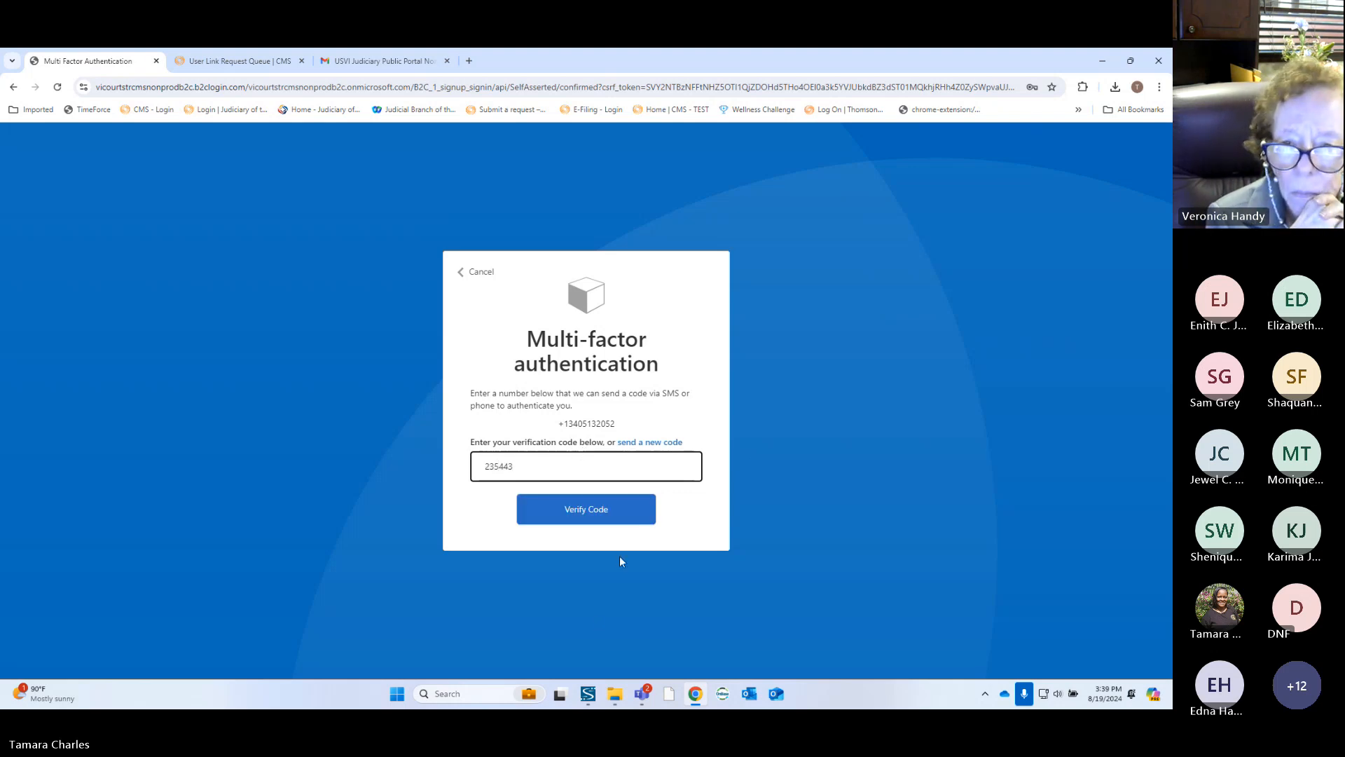
pyautogui.click(597, 502)
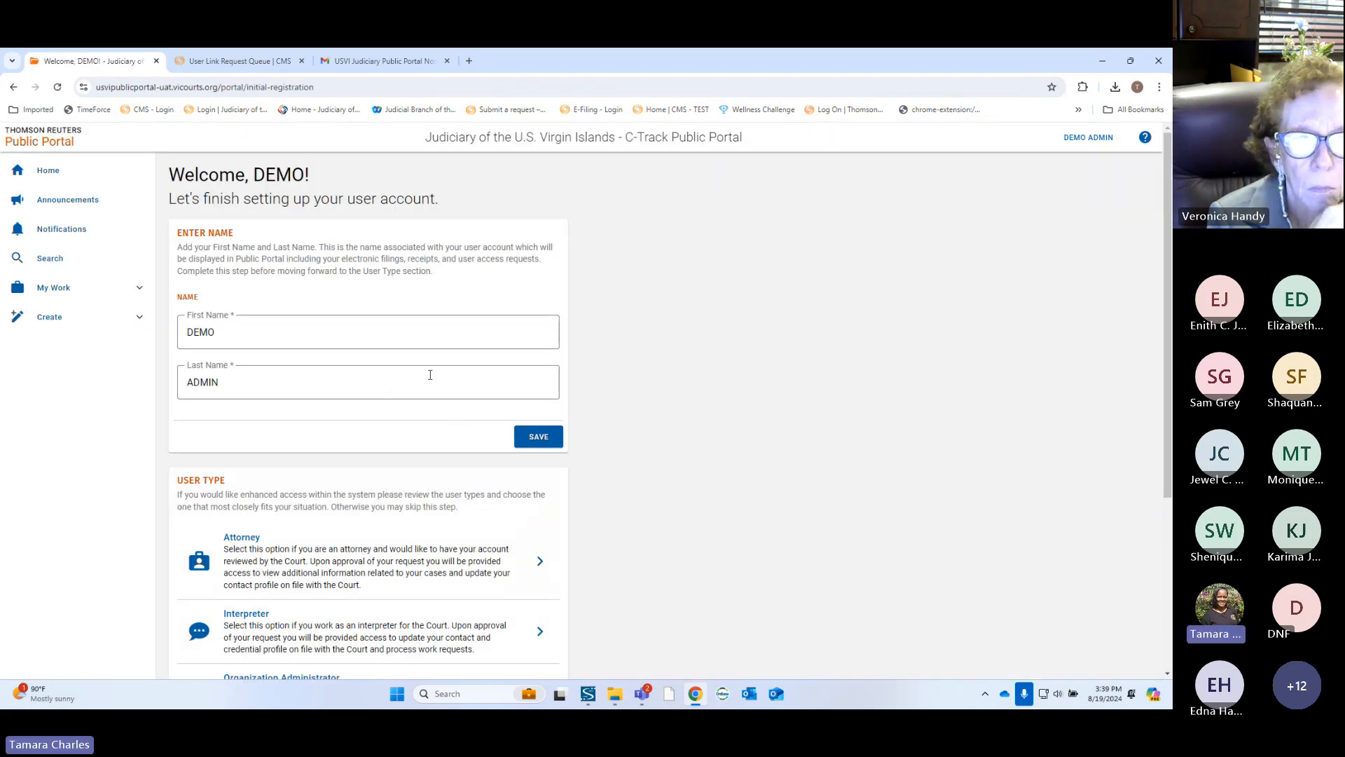
# Log out of the DEMO ADMIN account and go to the LOGIN / REGISTER page.
pyautogui.scroll(-4, 376, 431)
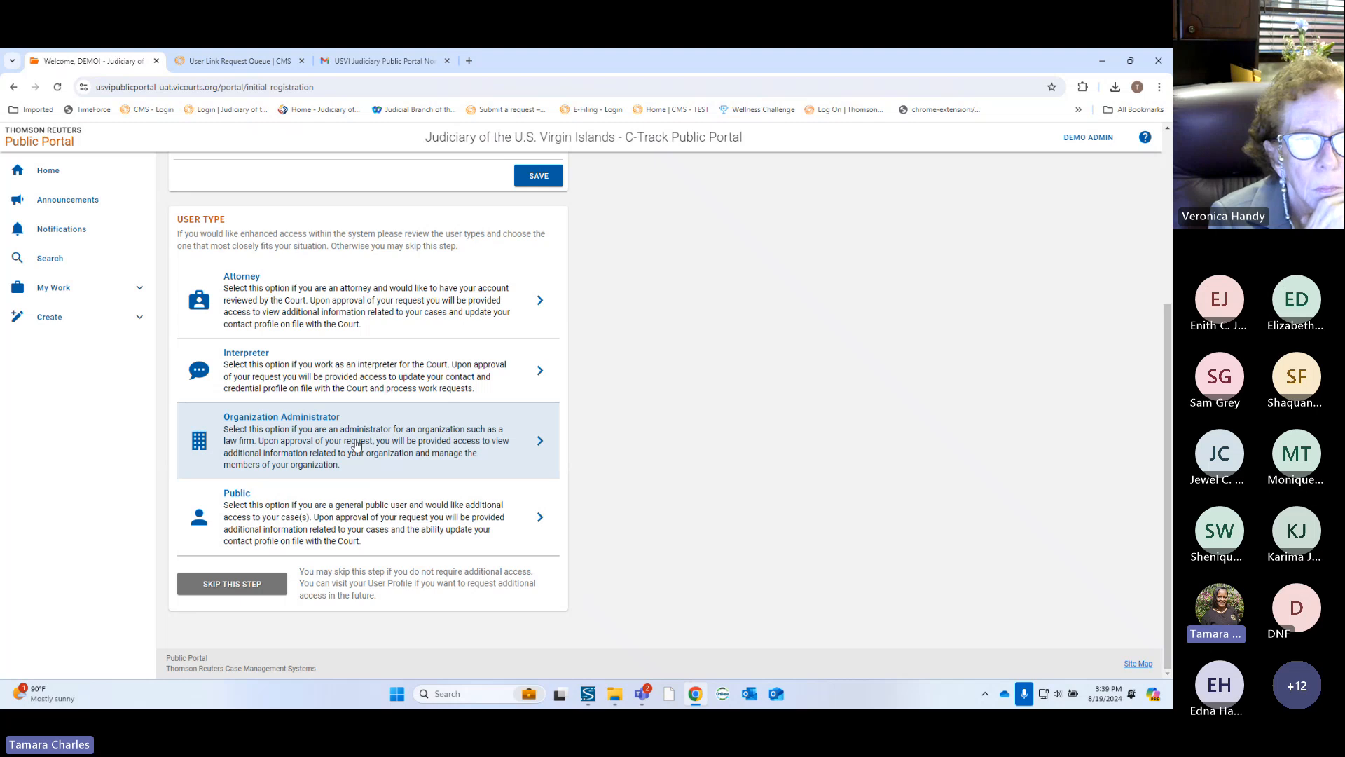
pyautogui.scroll(4, 764, 376)
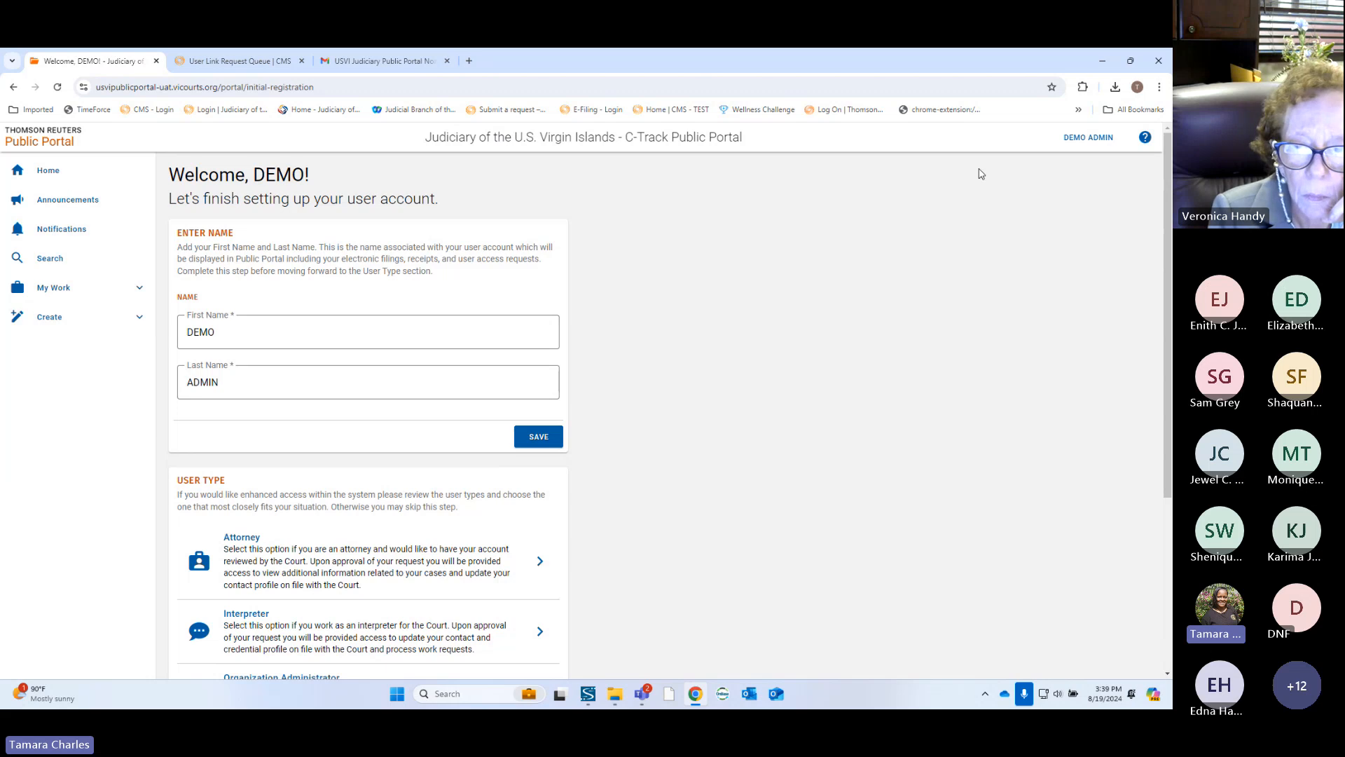
pyautogui.click(1090, 138)
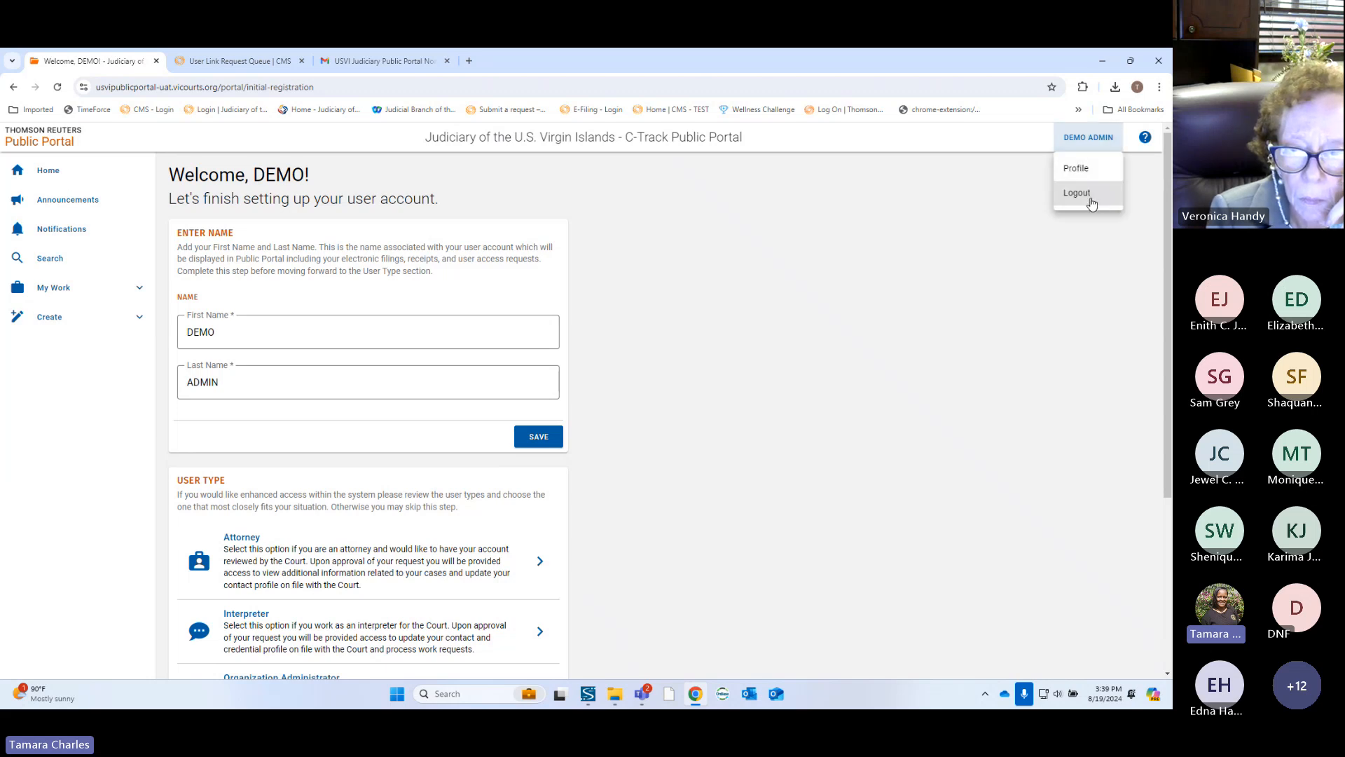
pyautogui.click(1077, 193)
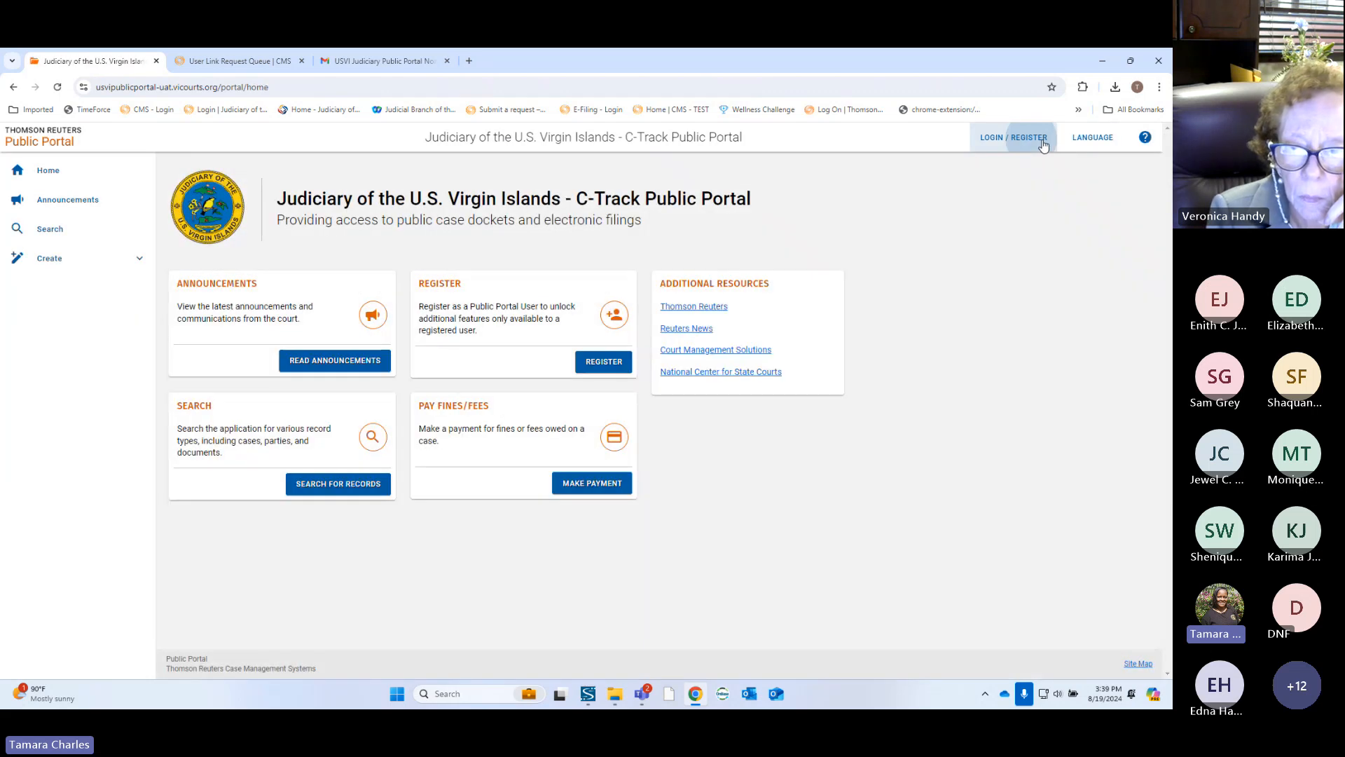
pyautogui.click(1043, 145)
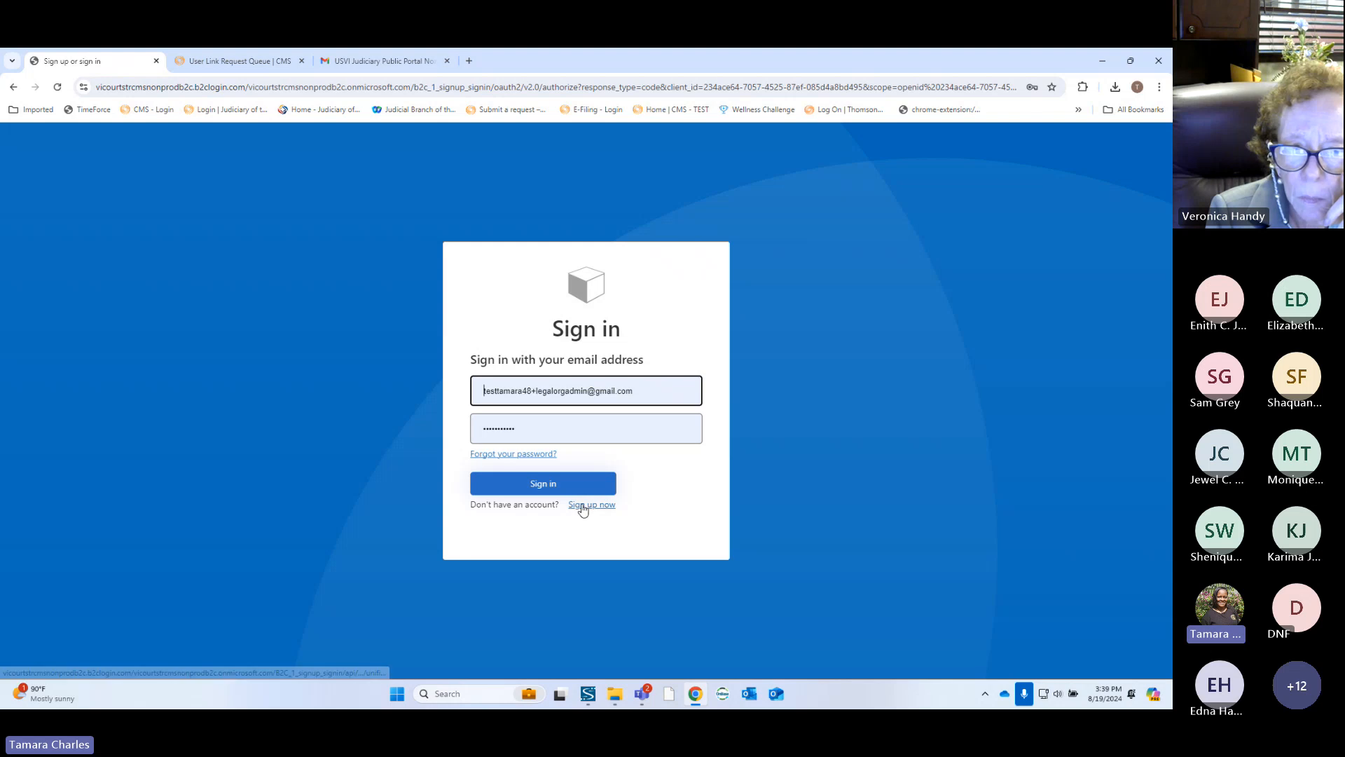
# Start a new sign-up with the demo attorney Gmail address and request a verification code.
pyautogui.click(582, 506)
pyautogui.write('TE')
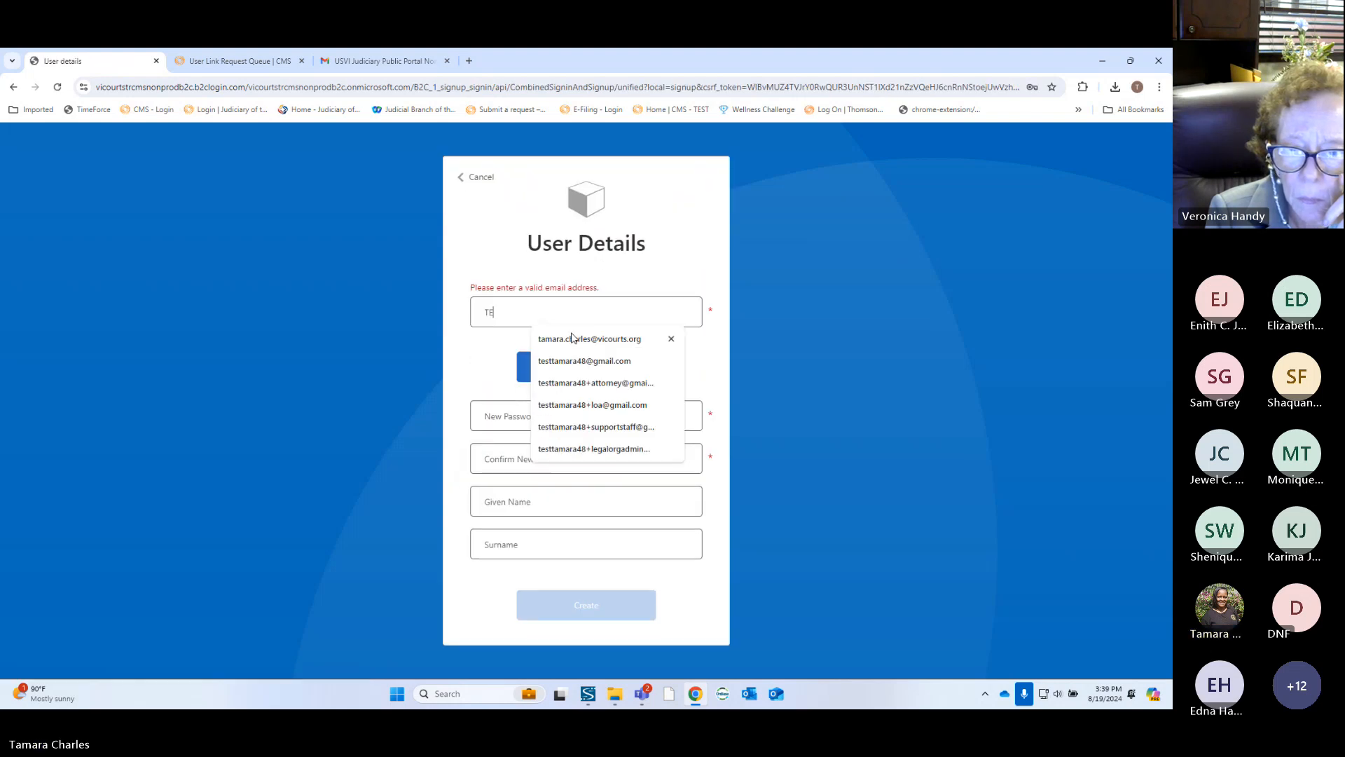
pyautogui.write('STA')
pyautogui.press('BackSpace')
pyautogui.press('BackSpace')
pyautogui.press('BackSpace')
pyautogui.press('BackSpace')
pyautogui.press('BackSpace')
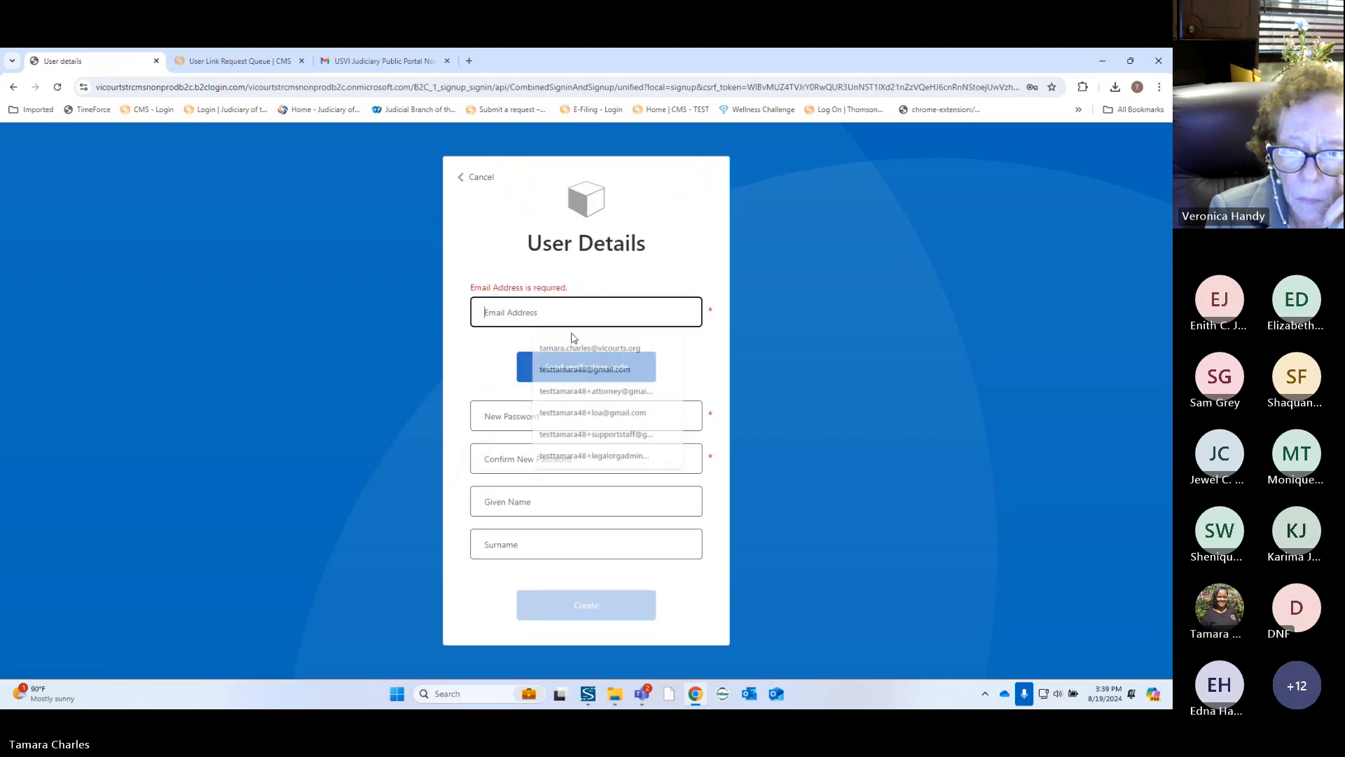
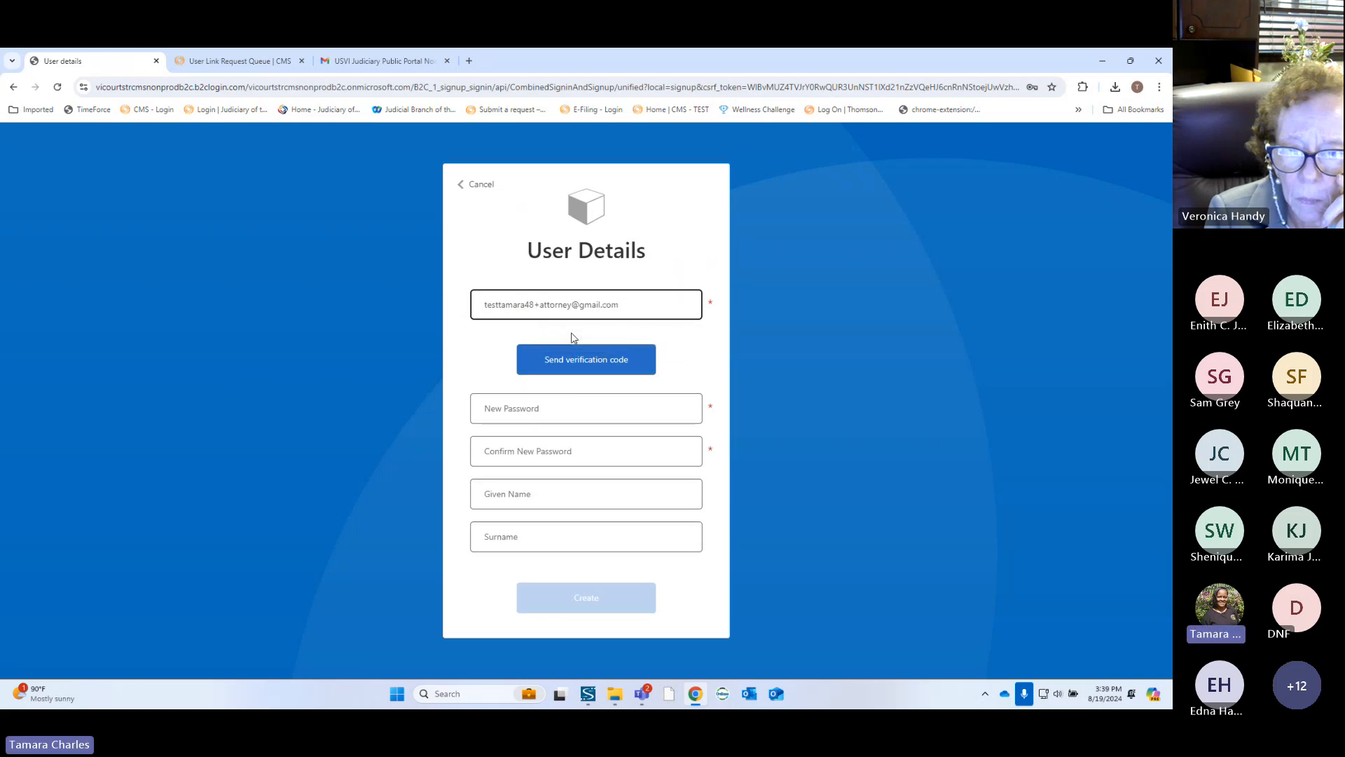
pyautogui.press('Left')
pyautogui.press('Left')
pyautogui.press('Left')
pyautogui.press('Left')
pyautogui.press('Left')
pyautogui.press('Left')
pyautogui.press('Left')
pyautogui.press('Left')
pyautogui.press('Left')
pyautogui.press('Left')
pyautogui.press('Left')
pyautogui.press('Left')
pyautogui.press('Left')
pyautogui.press('Left')
pyautogui.press('Left')
pyautogui.press('Left')
pyautogui.press('Left')
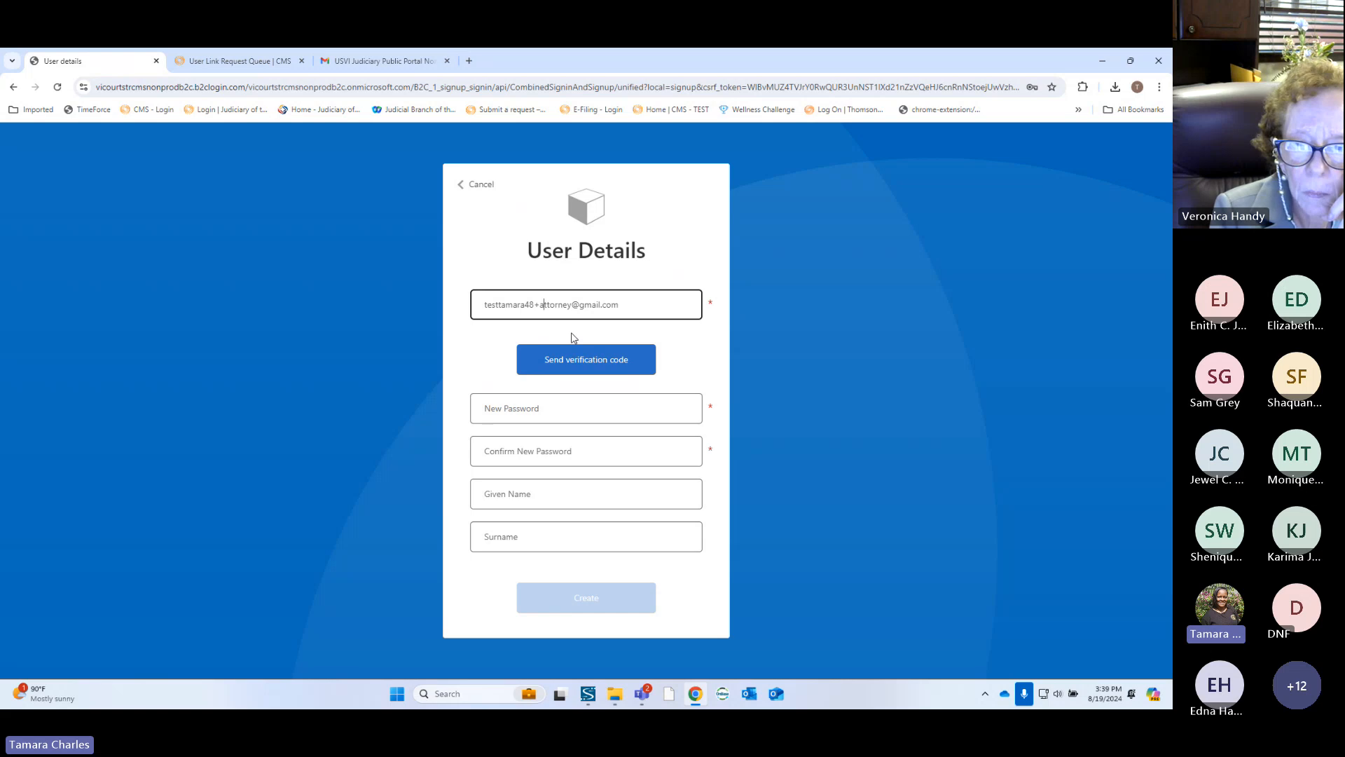
pyautogui.write('dem')
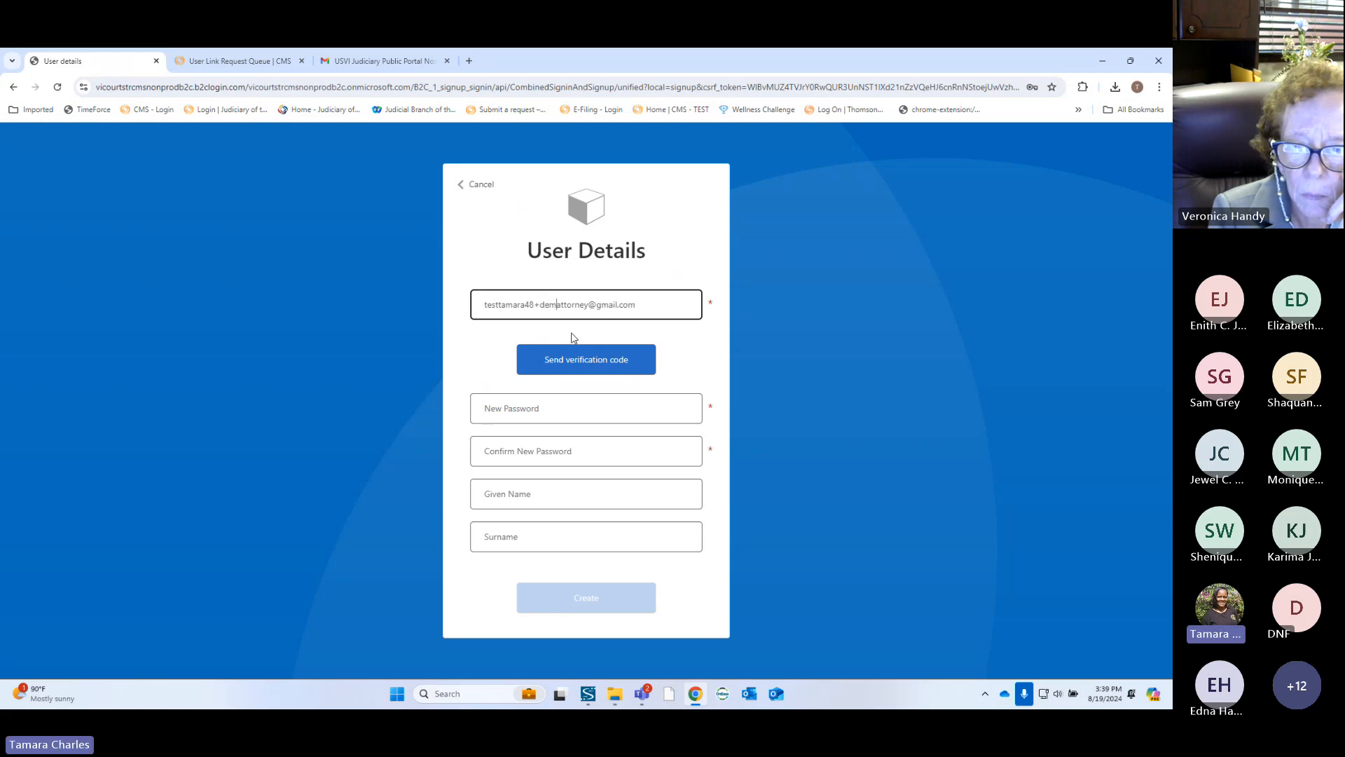
pyautogui.write('o')
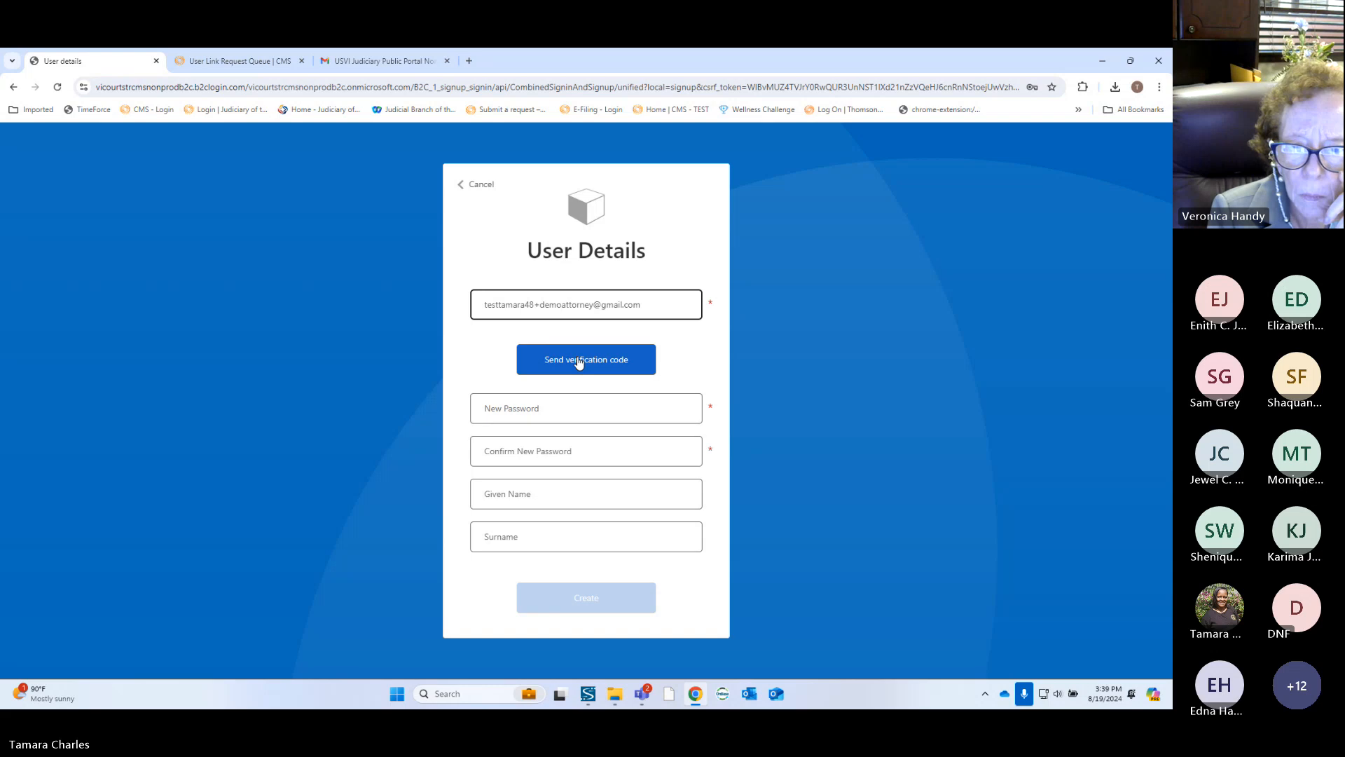
pyautogui.click(579, 362)
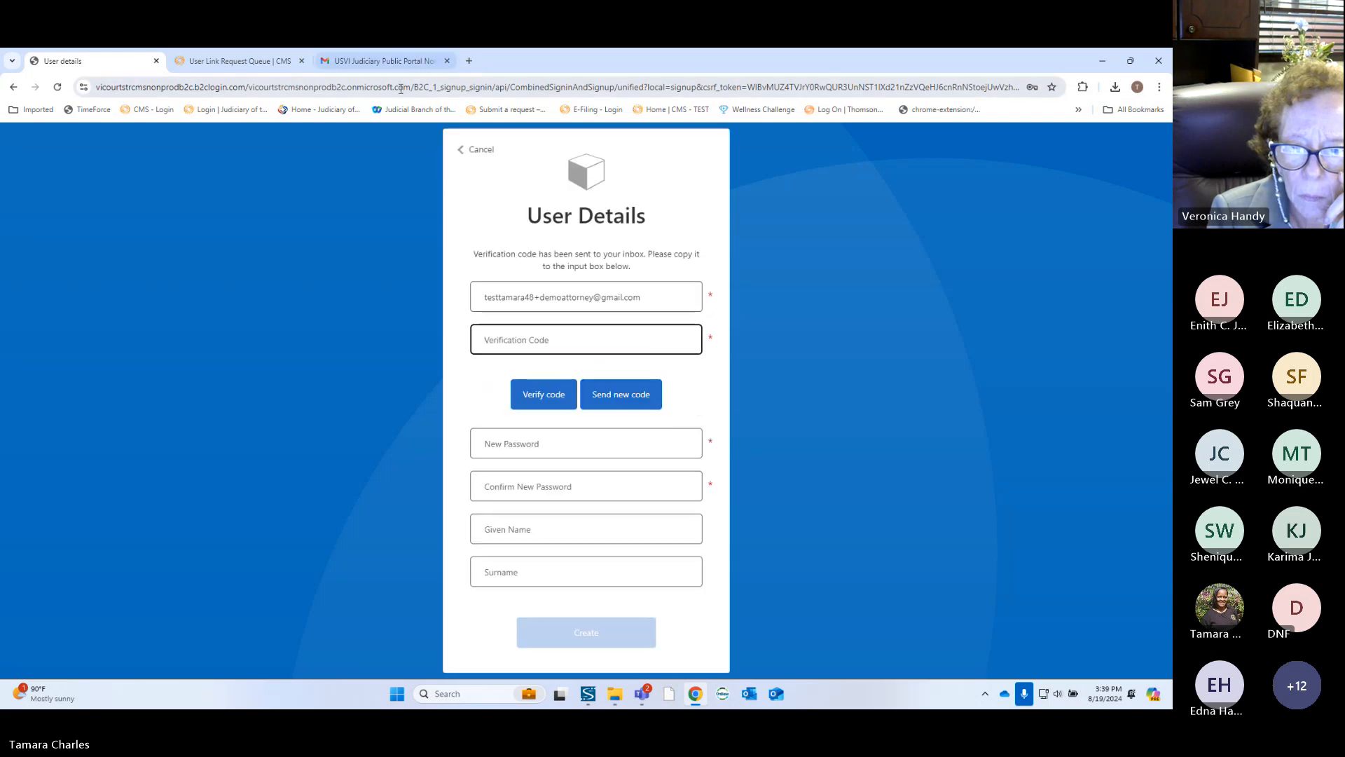
# Reload the Gmail thread, copy the newest verification code, and return to the sign-up form.
pyautogui.click(364, 62)
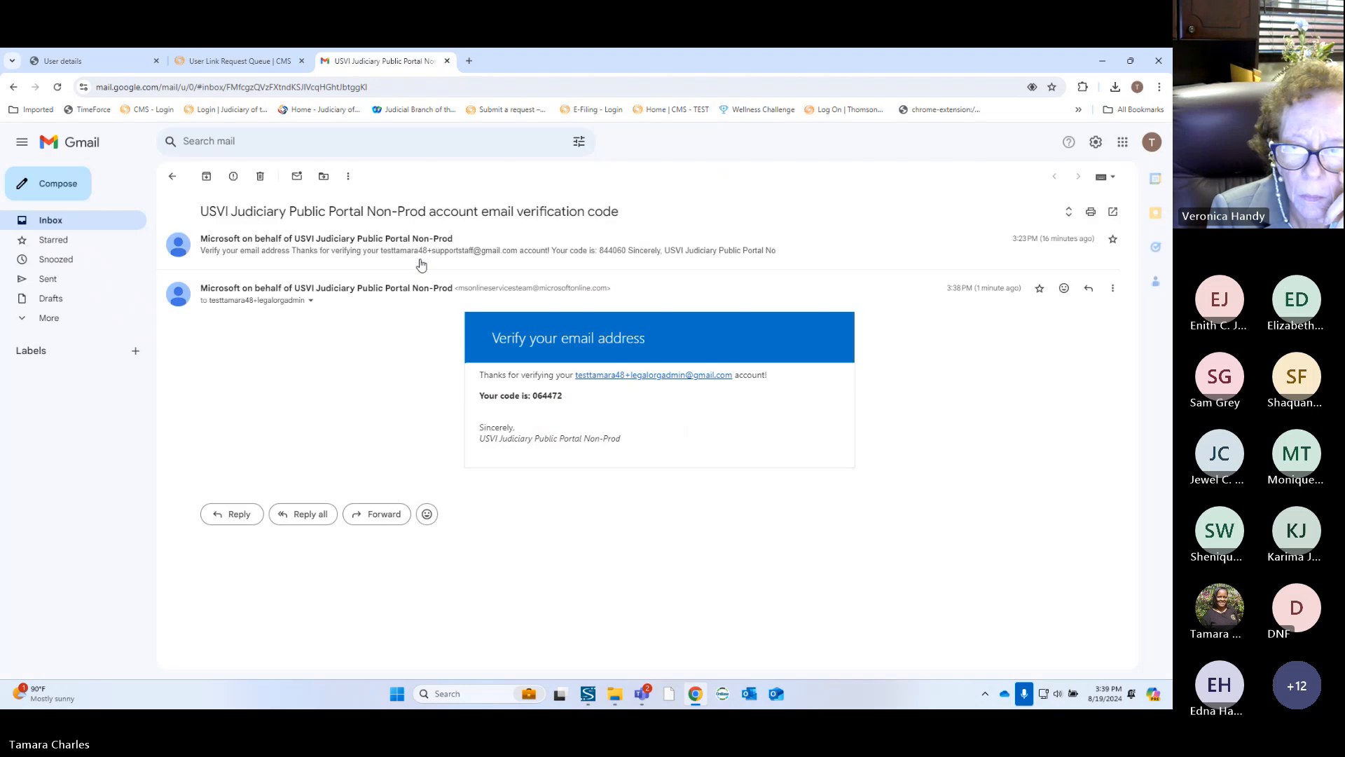
pyautogui.click(384, 256)
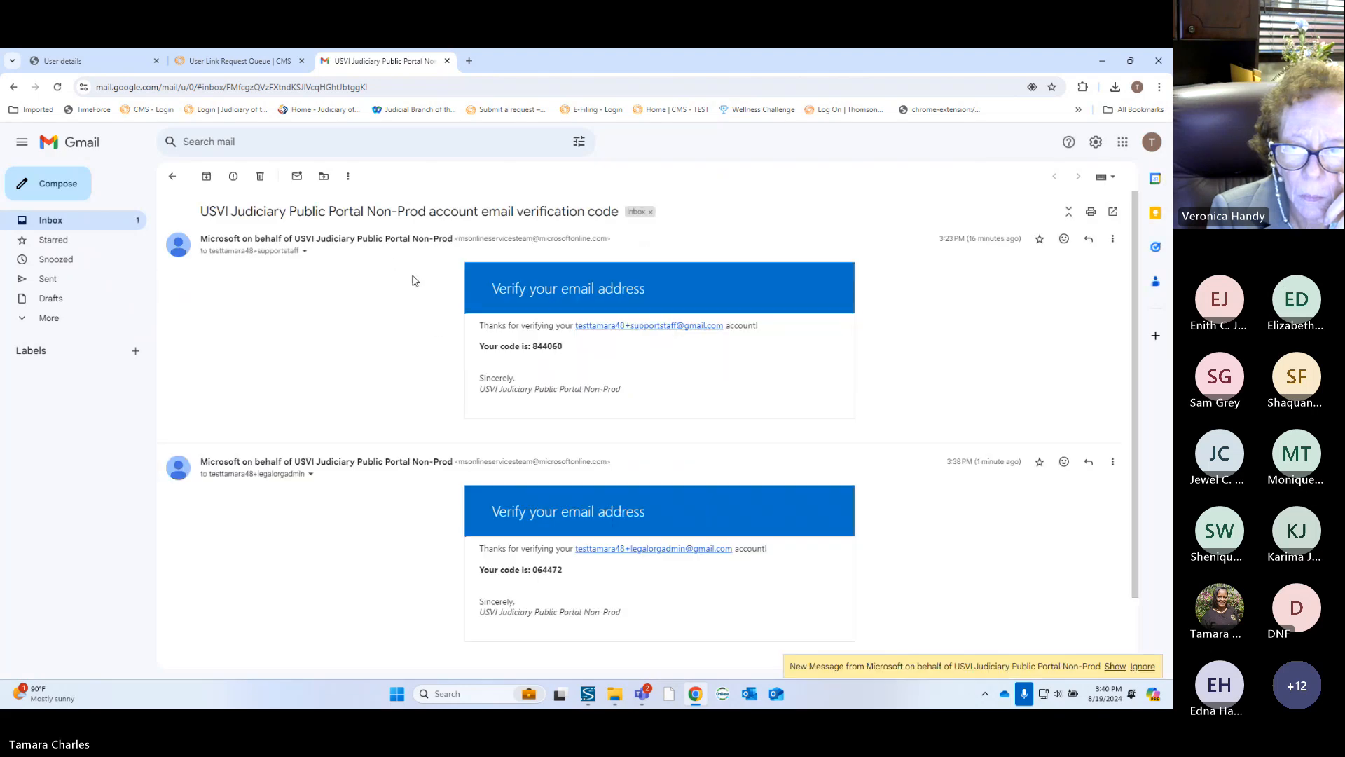
pyautogui.scroll(-1, 666, 546)
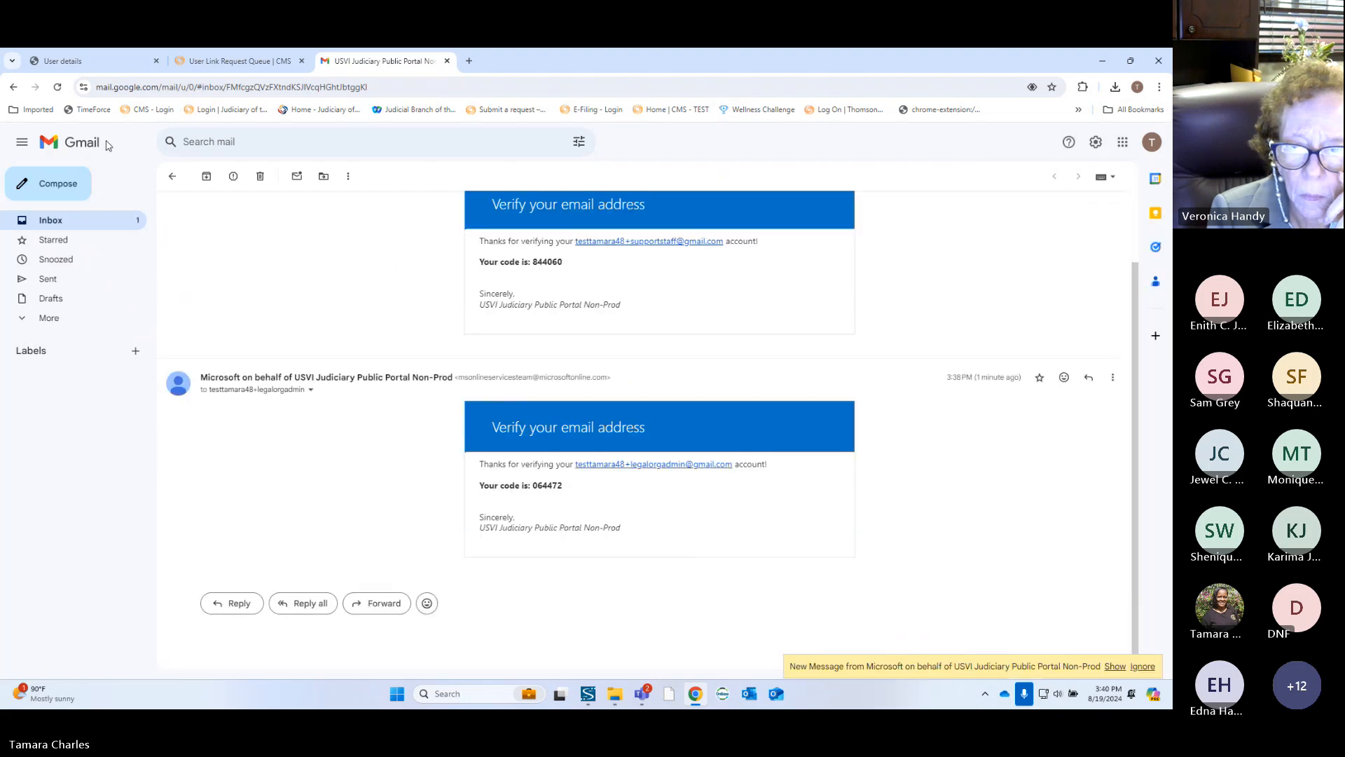
pyautogui.click(58, 86)
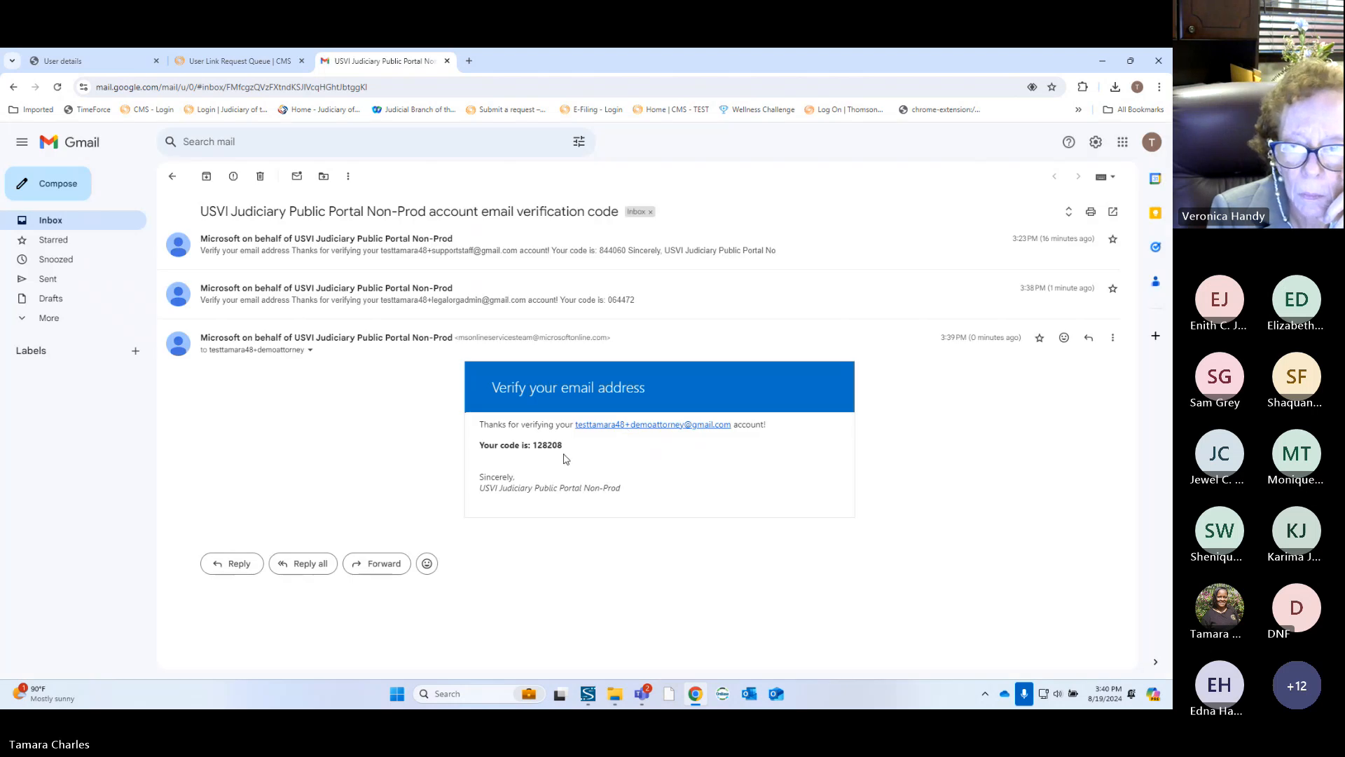
pyautogui.doubleClick(547, 446)
pyautogui.rightClick(553, 449)
pyautogui.click(583, 459)
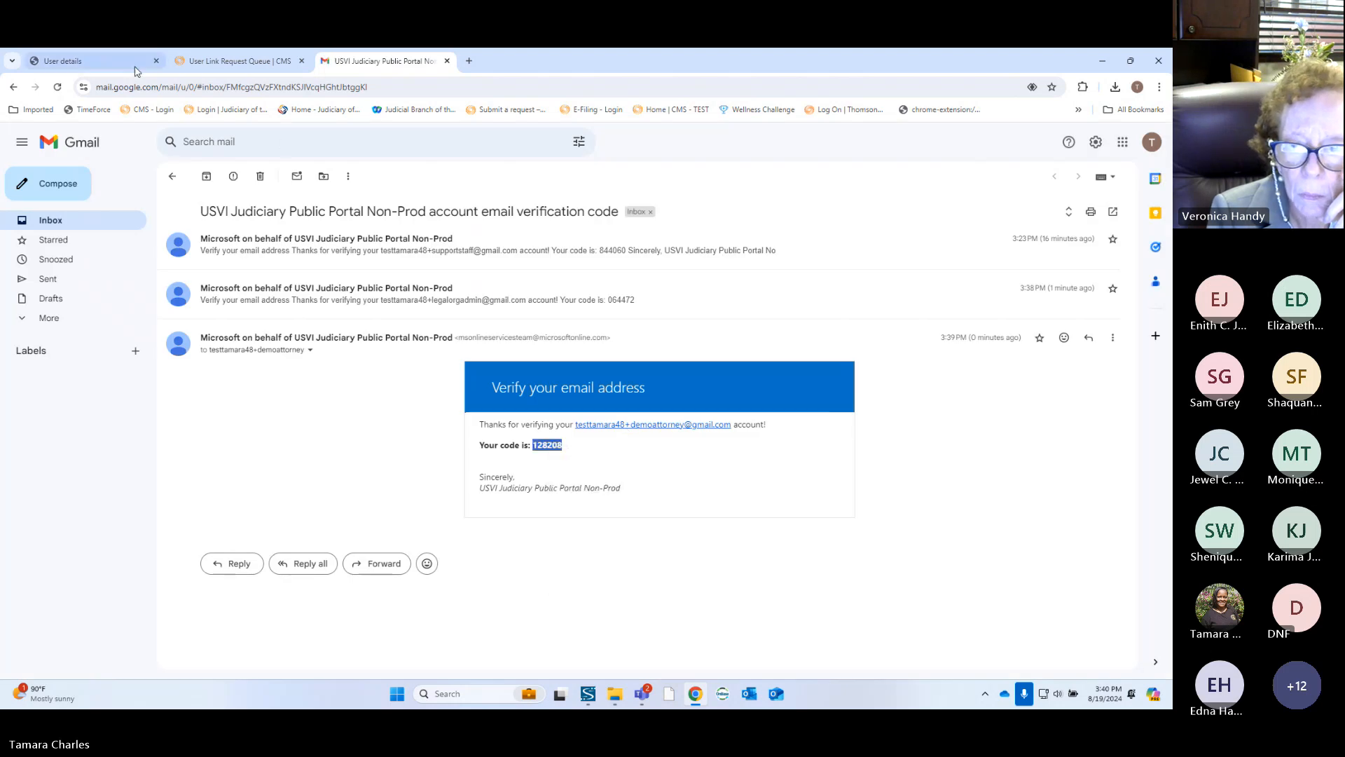
pyautogui.click(95, 61)
# Paste and verify the e-mail code, then enter and confirm a matching password.
pyautogui.rightClick(541, 345)
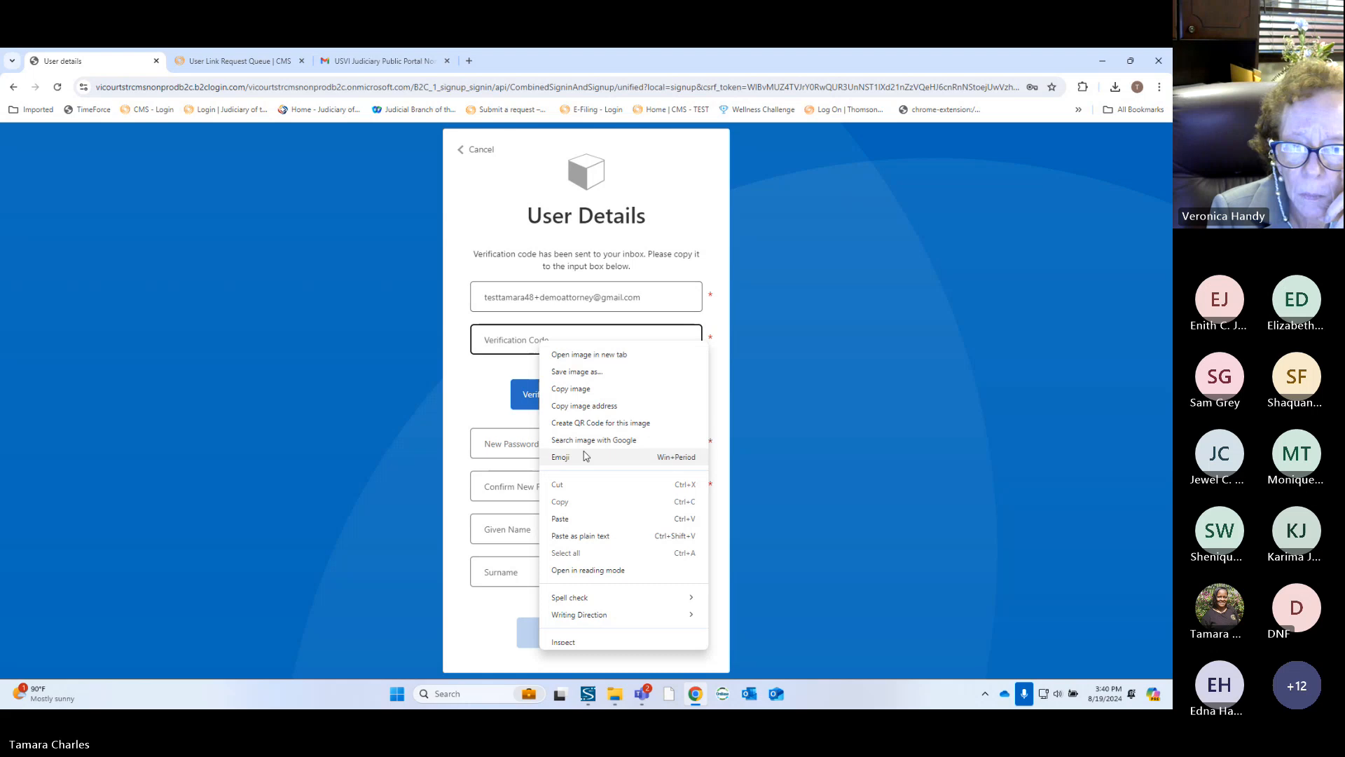
pyautogui.click(560, 519)
pyautogui.click(544, 395)
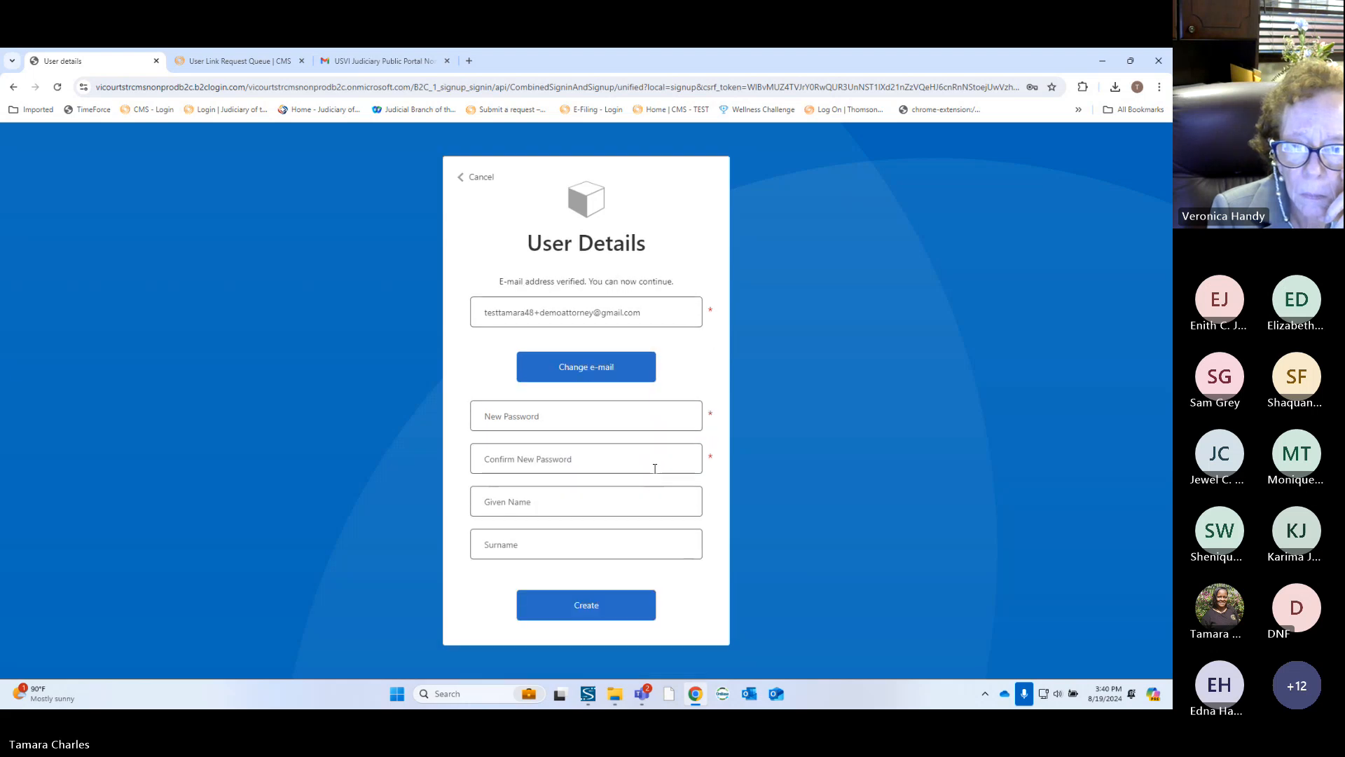
pyautogui.click(572, 424)
pyautogui.write('•')
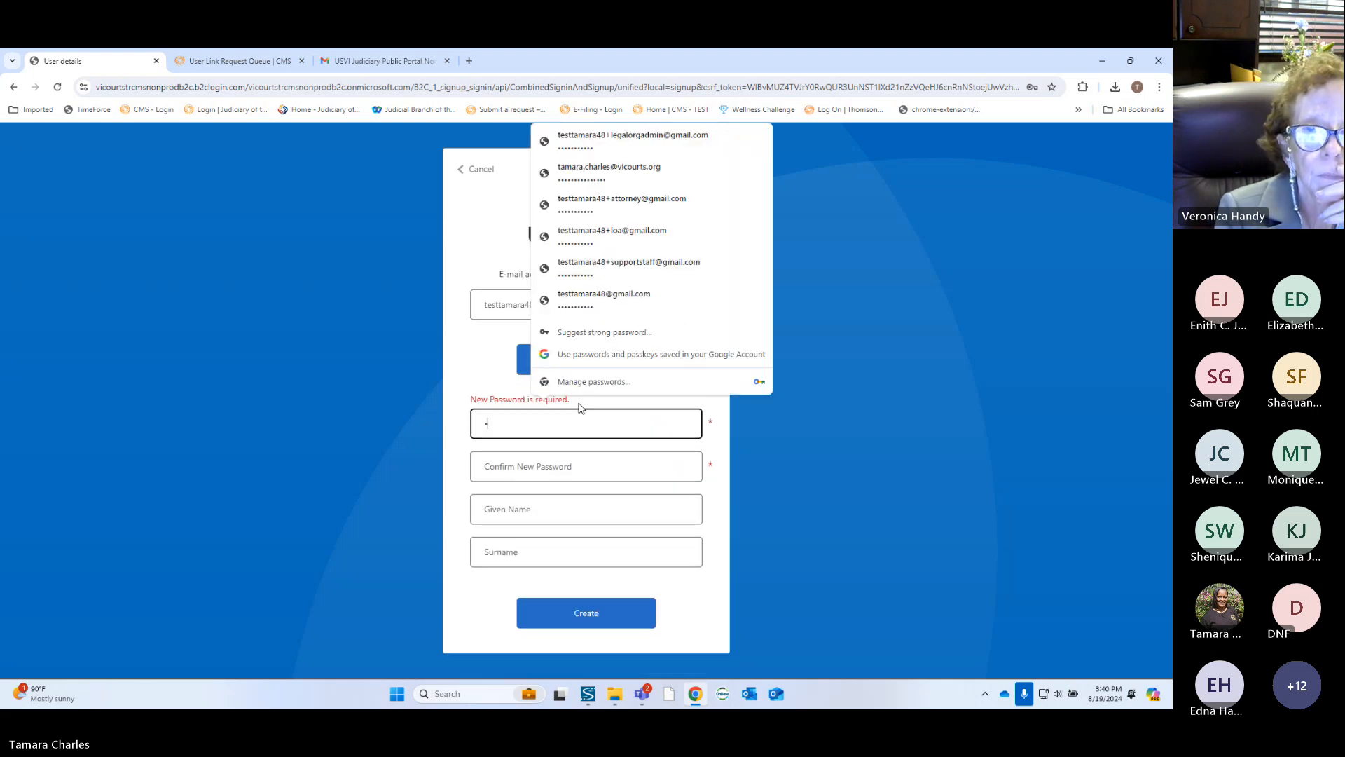
pyautogui.write('••')
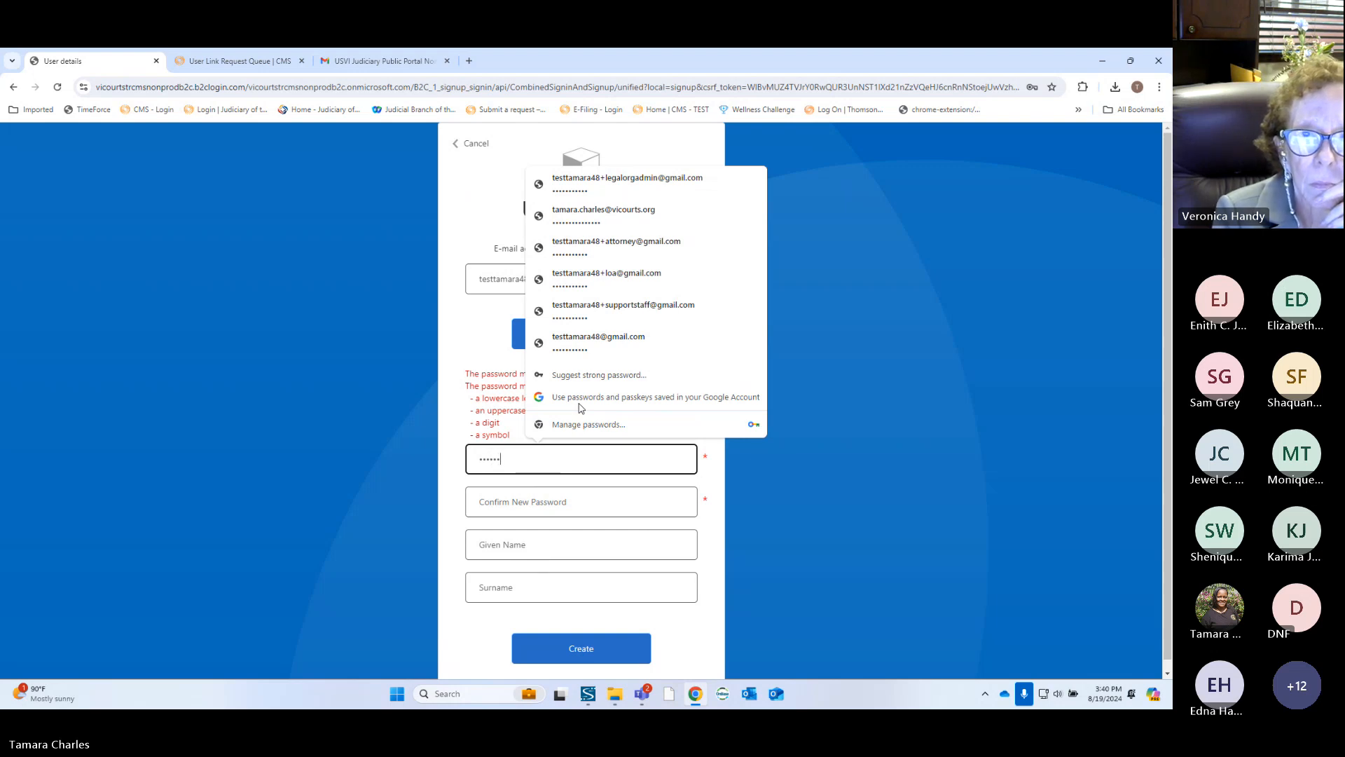
pyautogui.write('••••••••')
pyautogui.press('Tab')
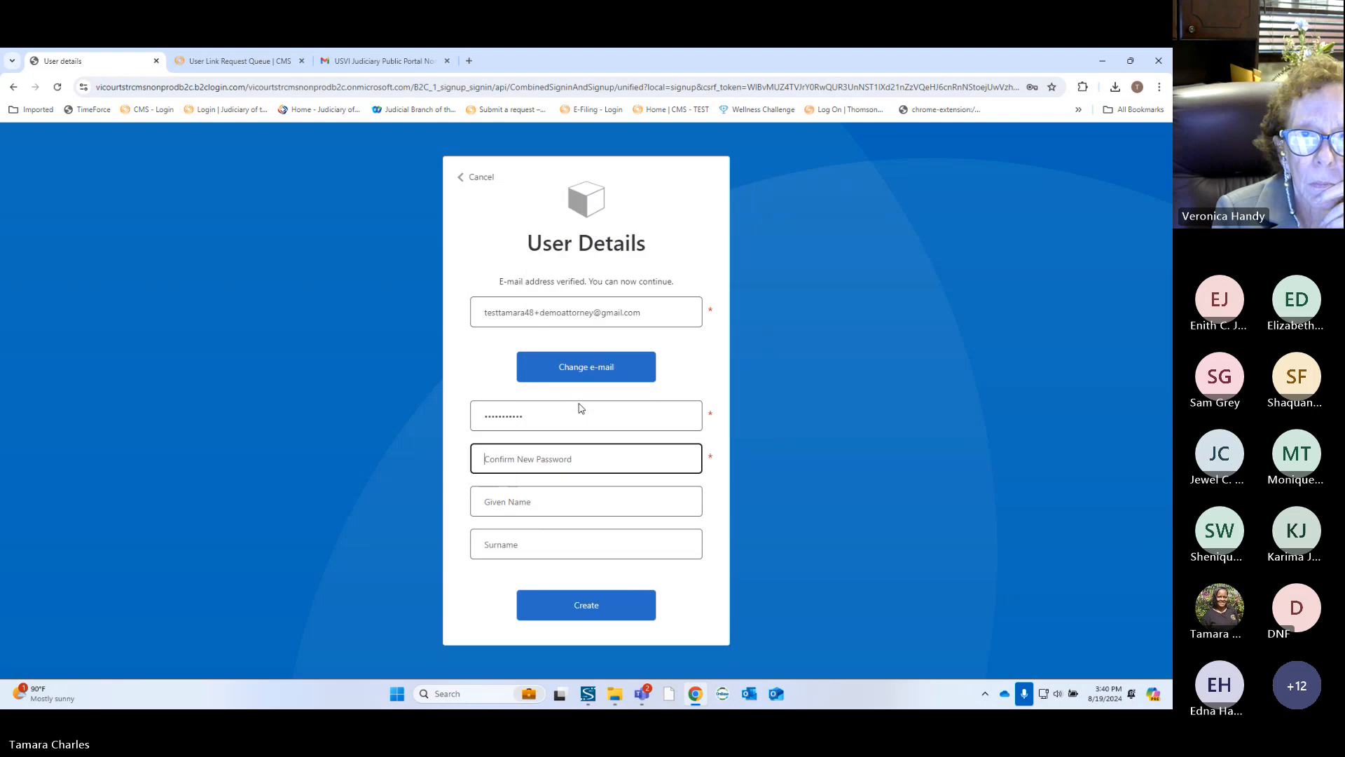
pyautogui.write('•••')
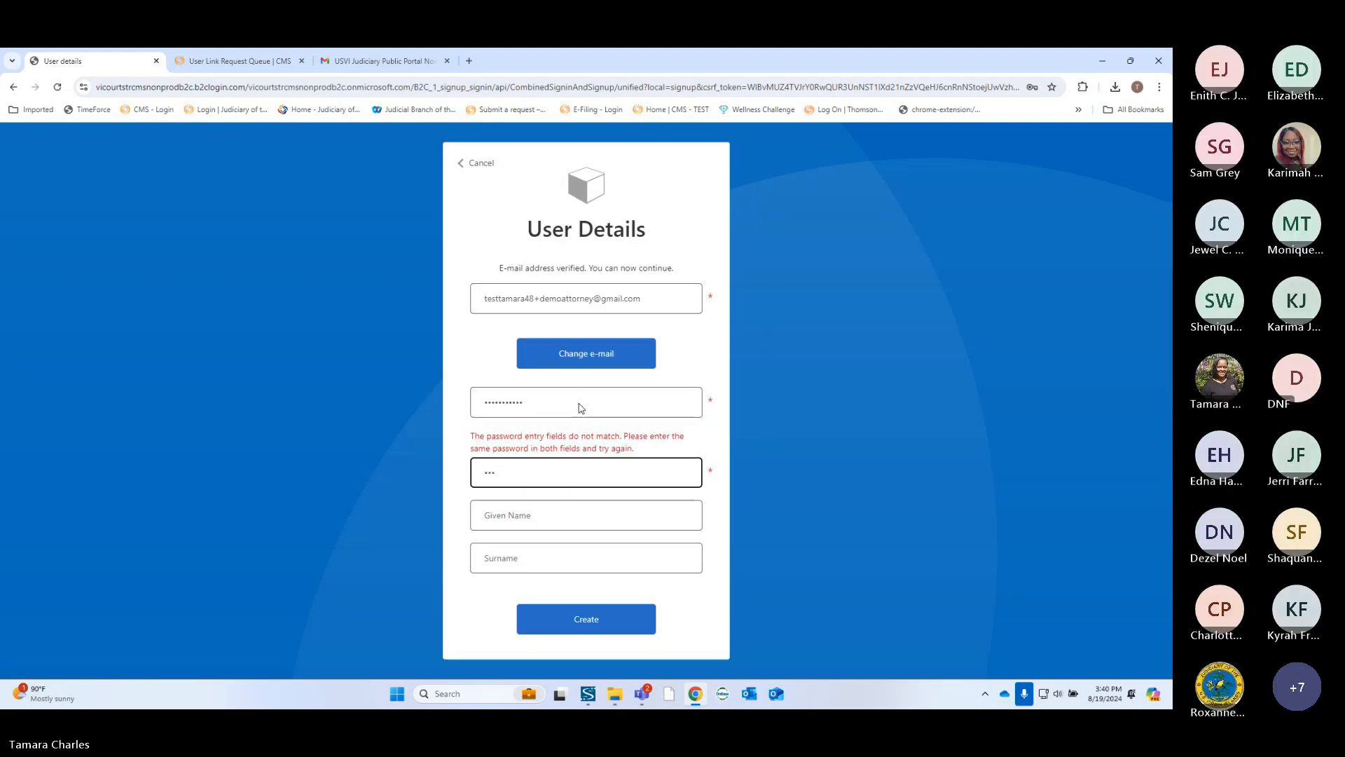
pyautogui.write('••••••••')
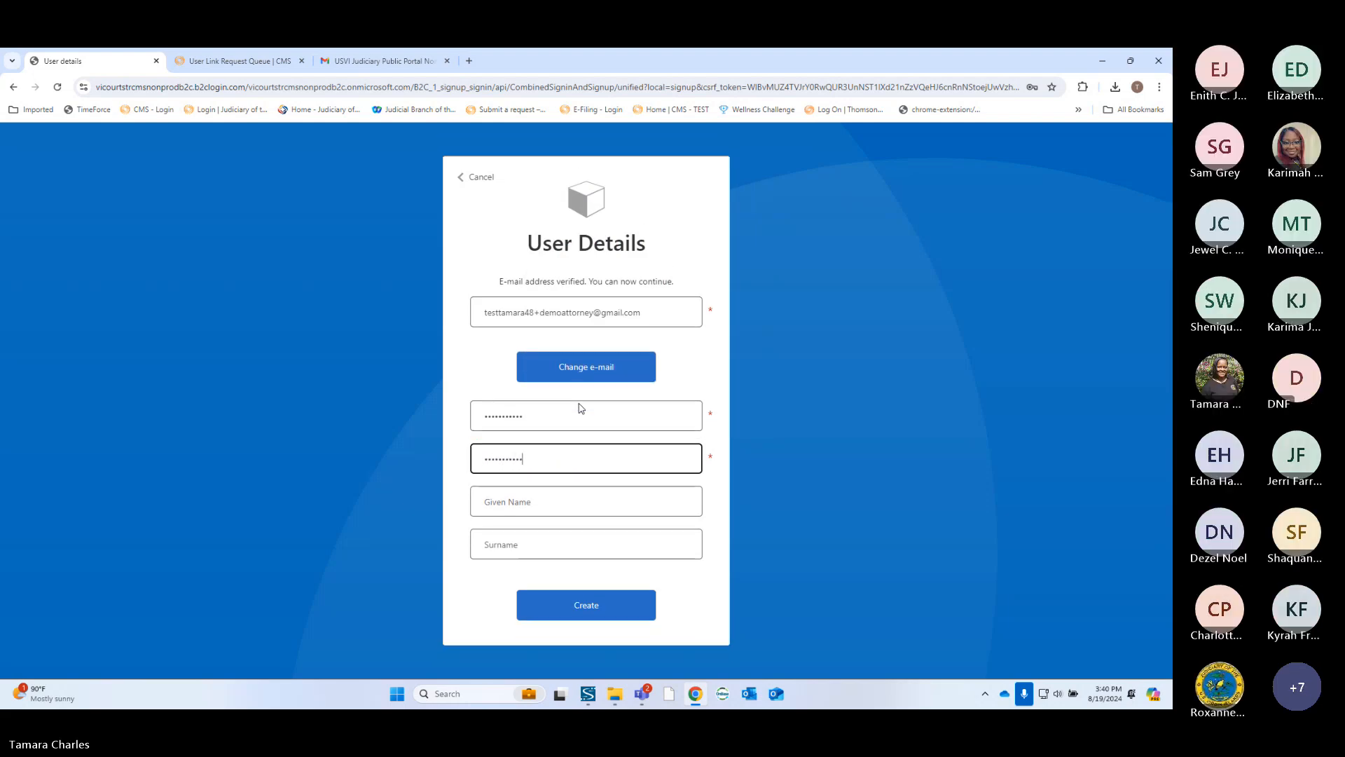
# Enter Given Name DEMO and Surname ATTORNEY, then create the account.
pyautogui.click(559, 501)
pyautogui.write('DEMO')
pyautogui.press('Tab')
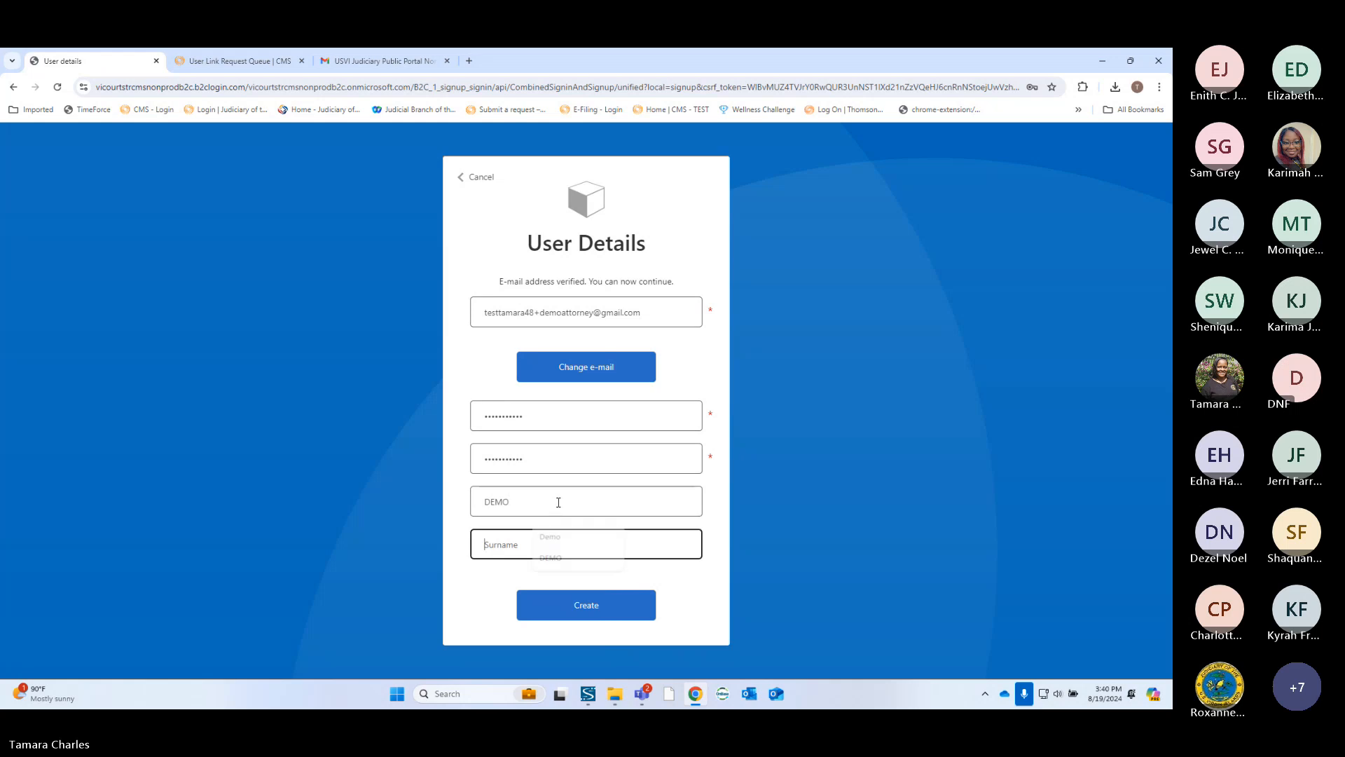
pyautogui.write('ATTORNEY')
pyautogui.click(634, 616)
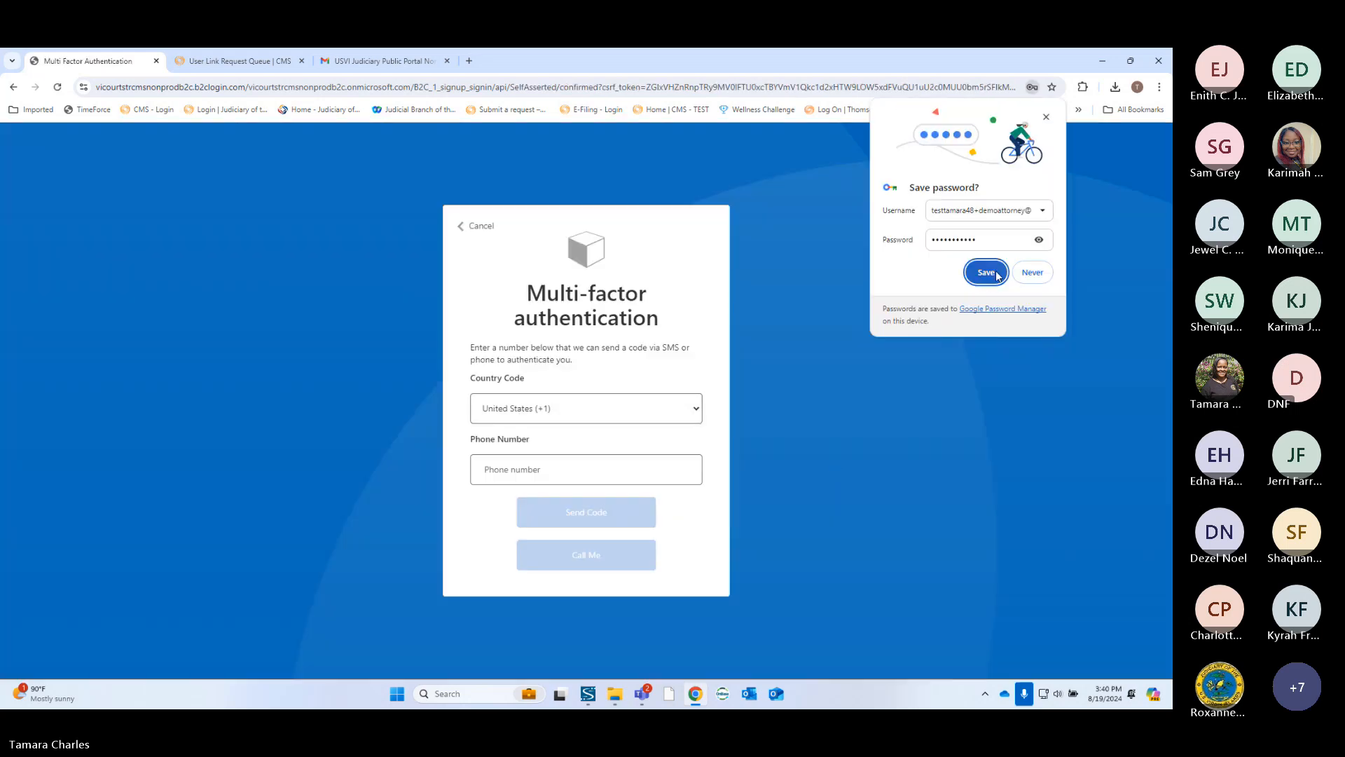
# Save the password, choose the suggested phone number, and verify the texted code.
pyautogui.click(985, 271)
pyautogui.click(600, 471)
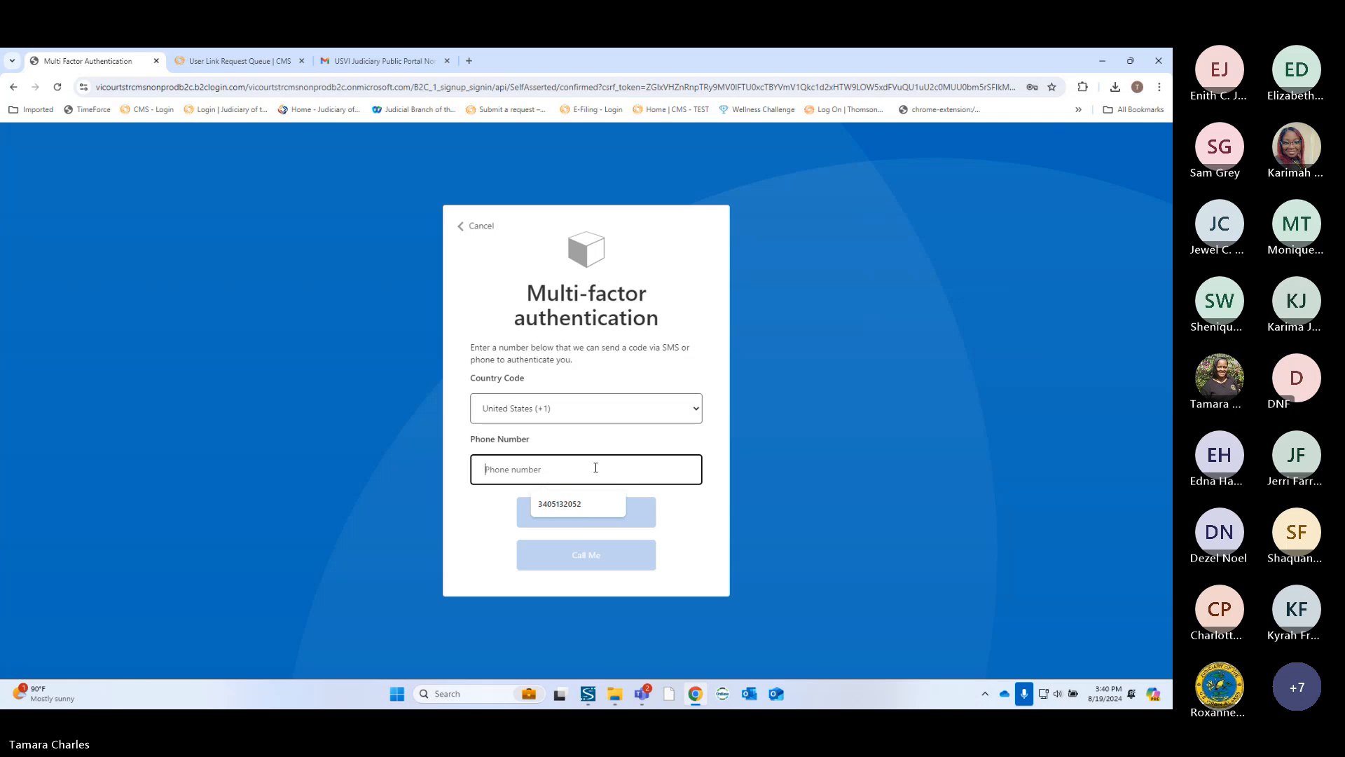
pyautogui.click(593, 503)
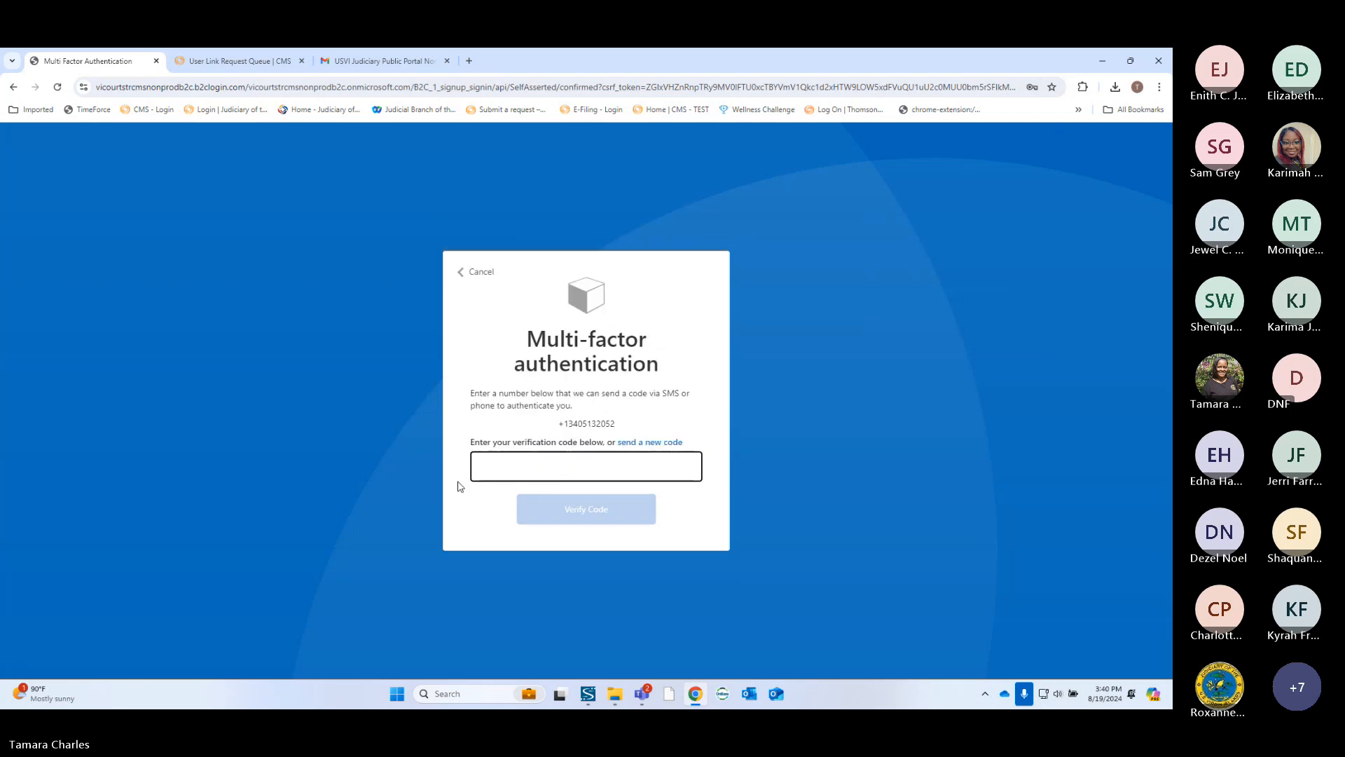
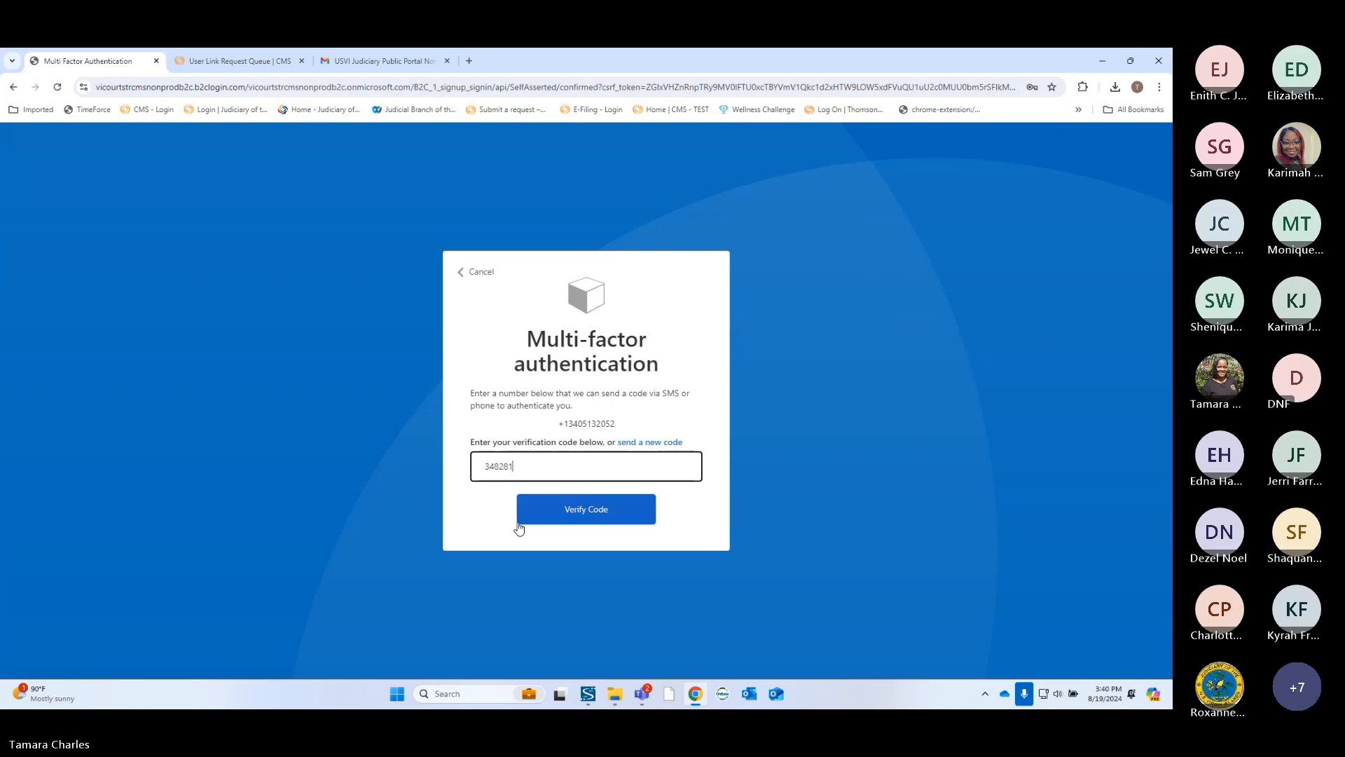
pyautogui.click(587, 519)
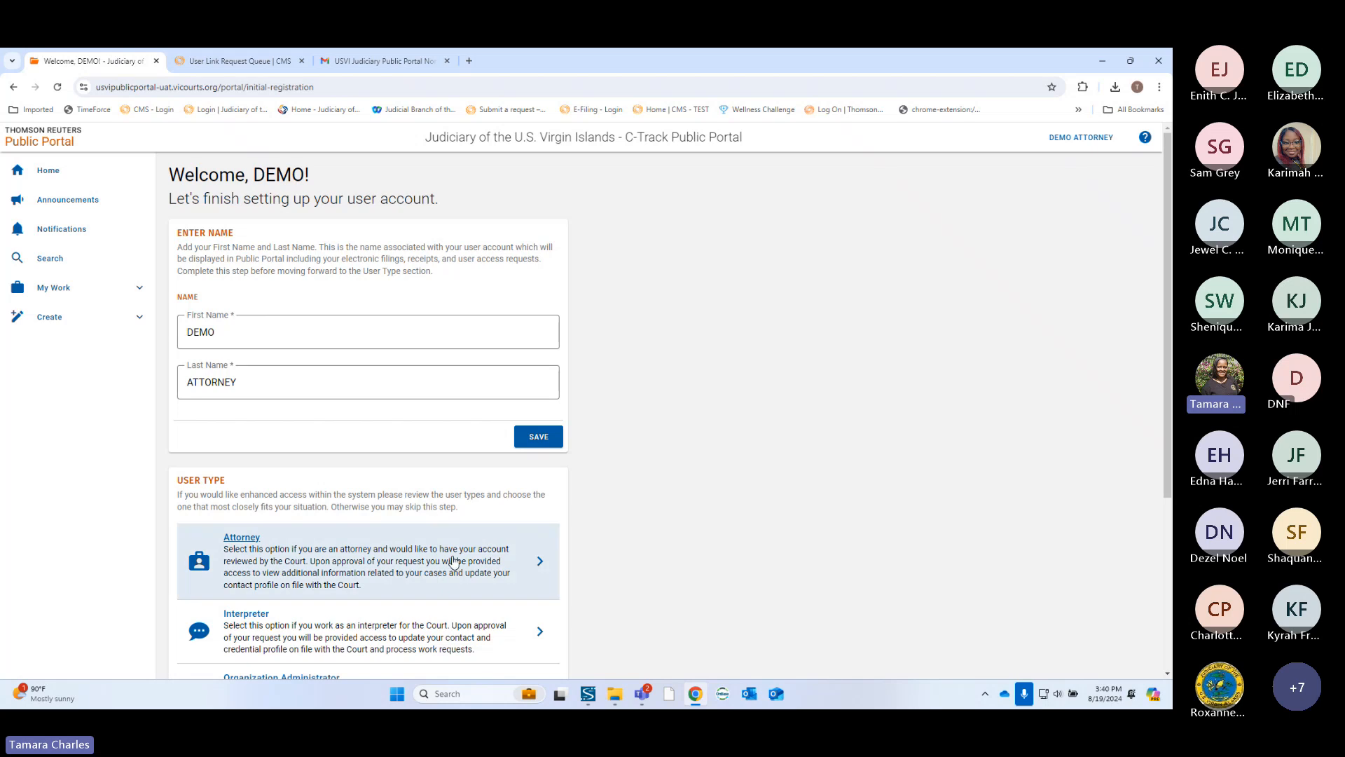
# Request the Attorney user type and save the autofilled mailing address.
pyautogui.scroll(-4, 454, 563)
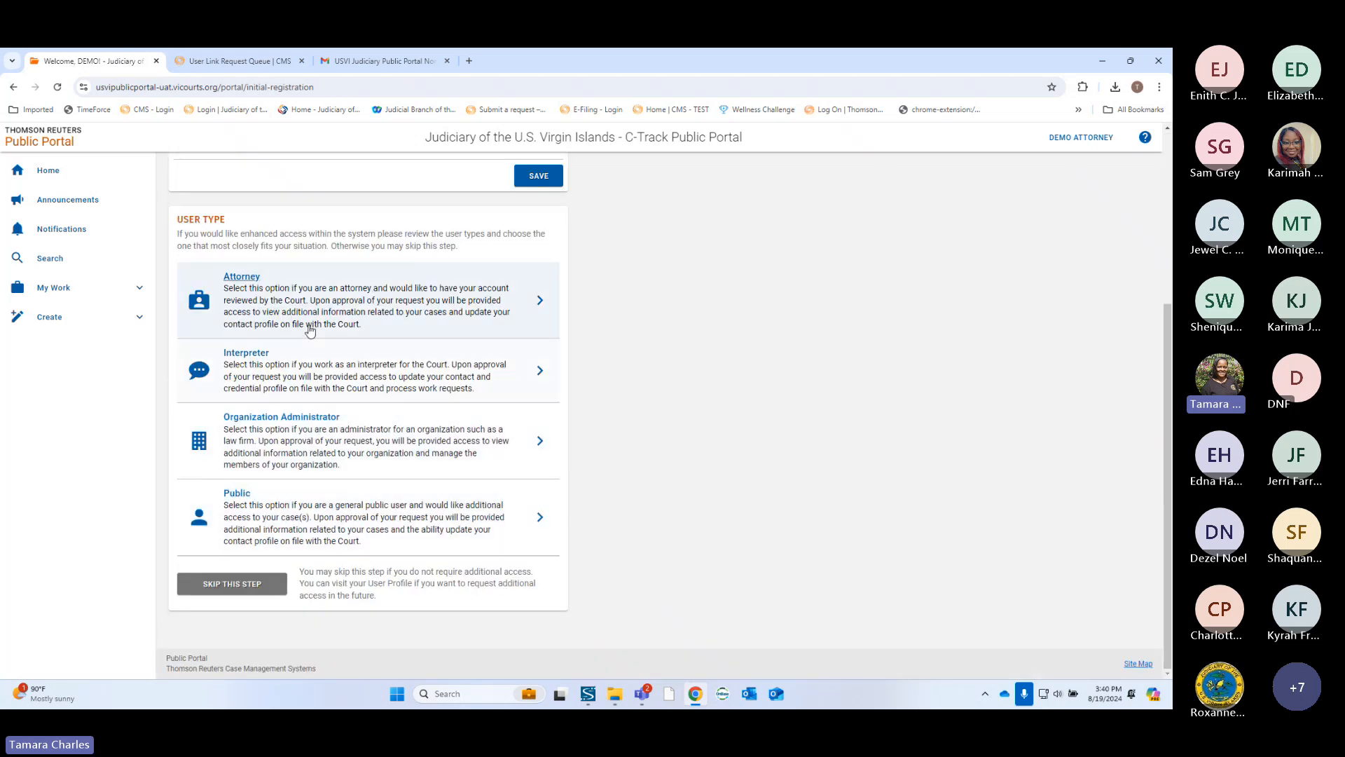
pyautogui.scroll(4, 315, 315)
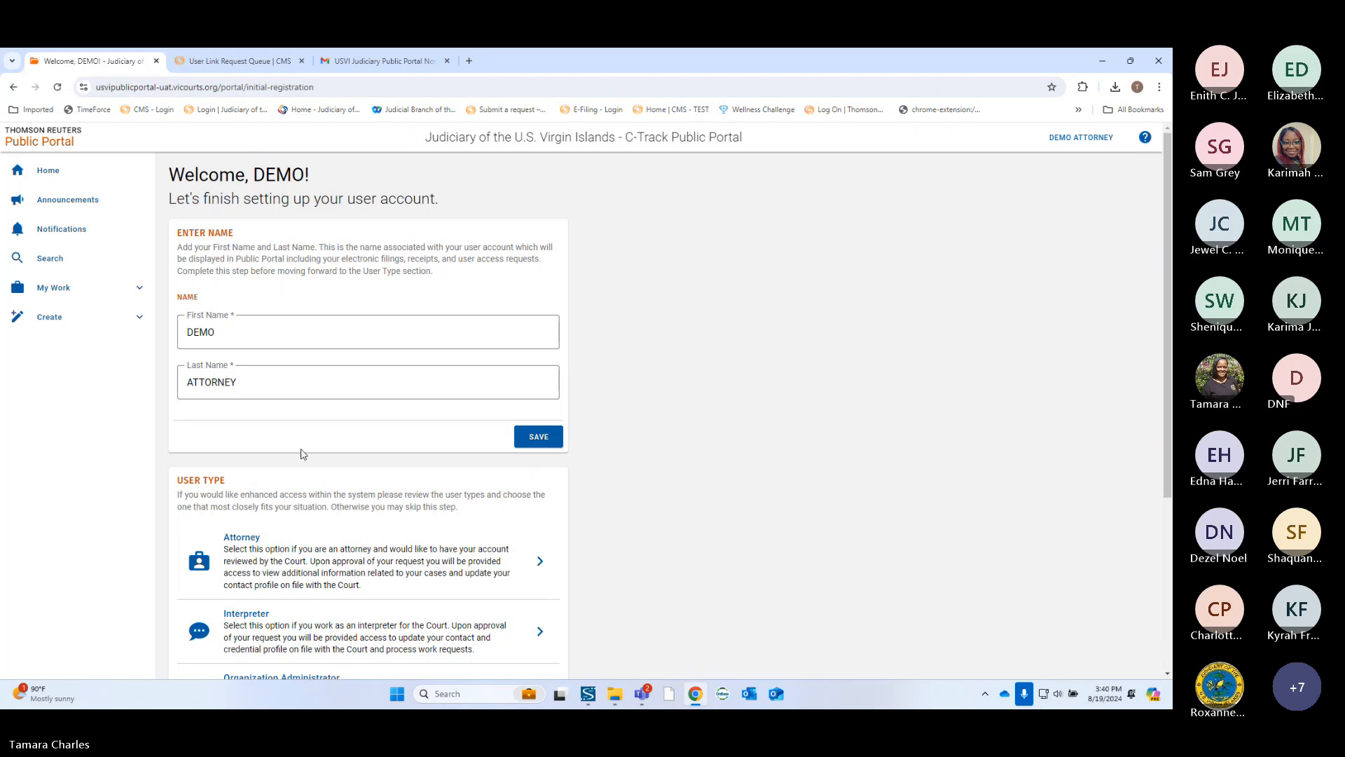
pyautogui.scroll(-3, 302, 450)
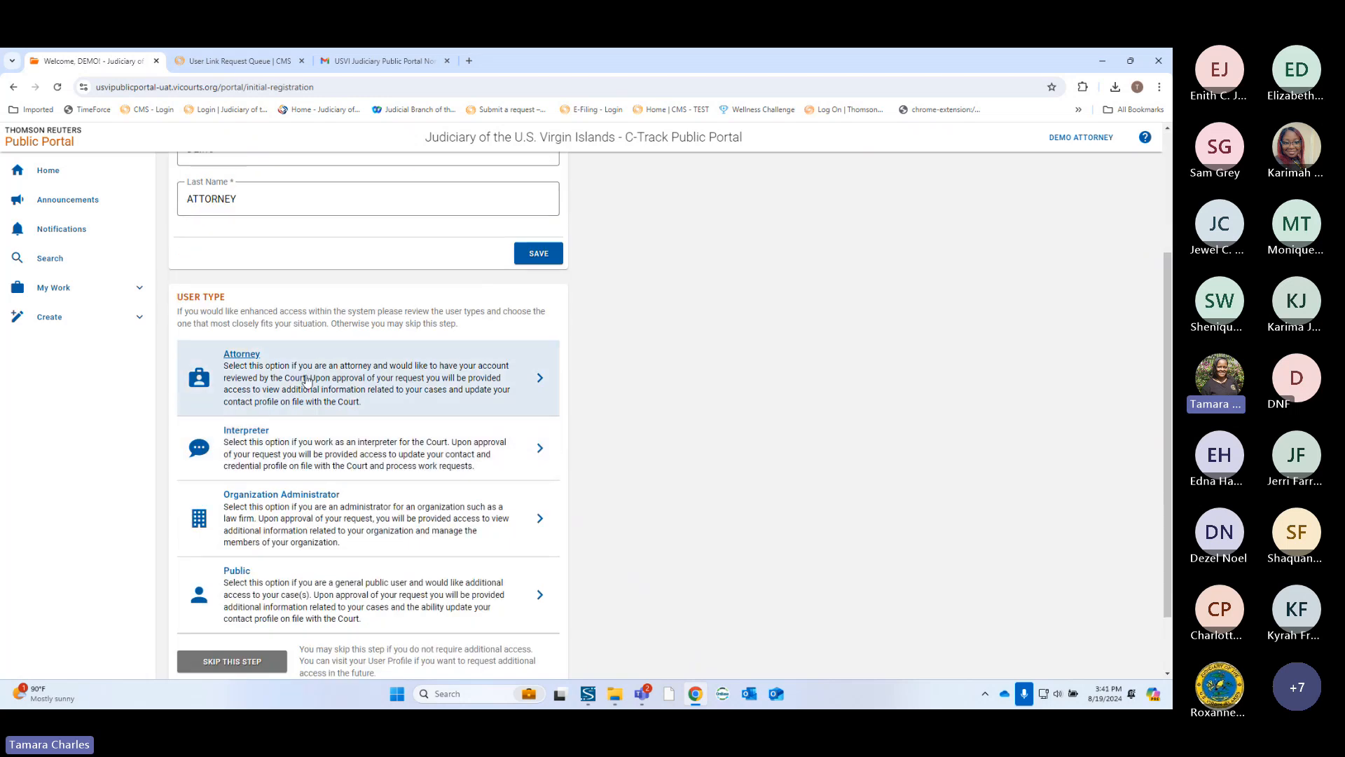
pyautogui.click(305, 380)
pyautogui.click(280, 290)
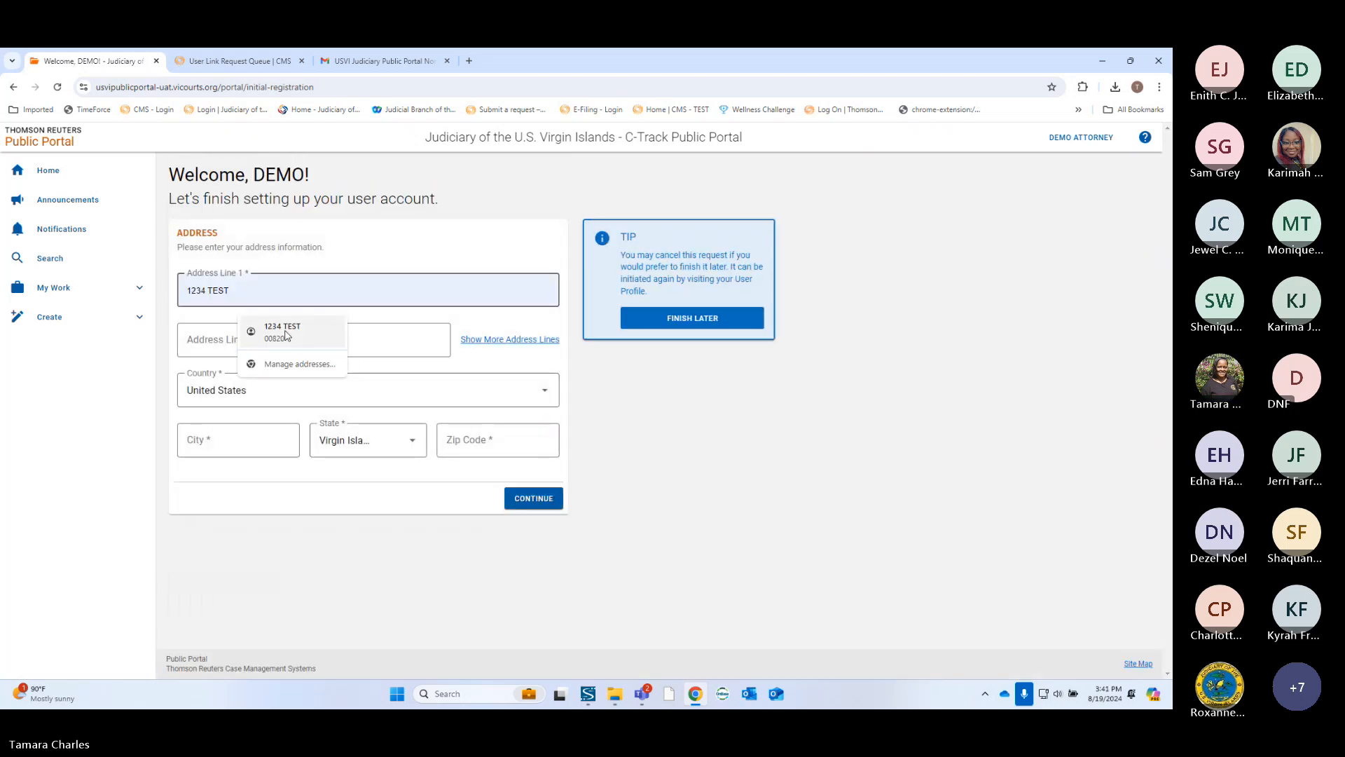
pyautogui.click(285, 333)
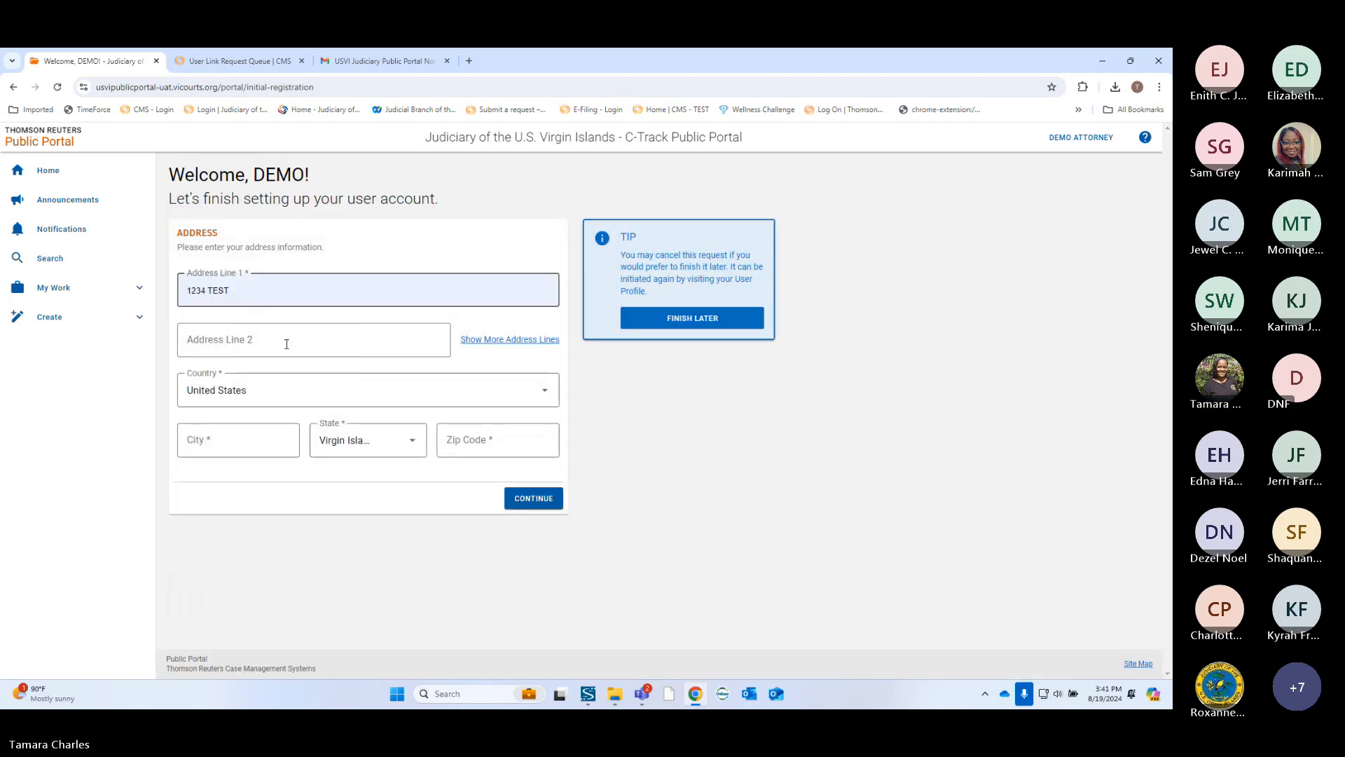
pyautogui.click(531, 499)
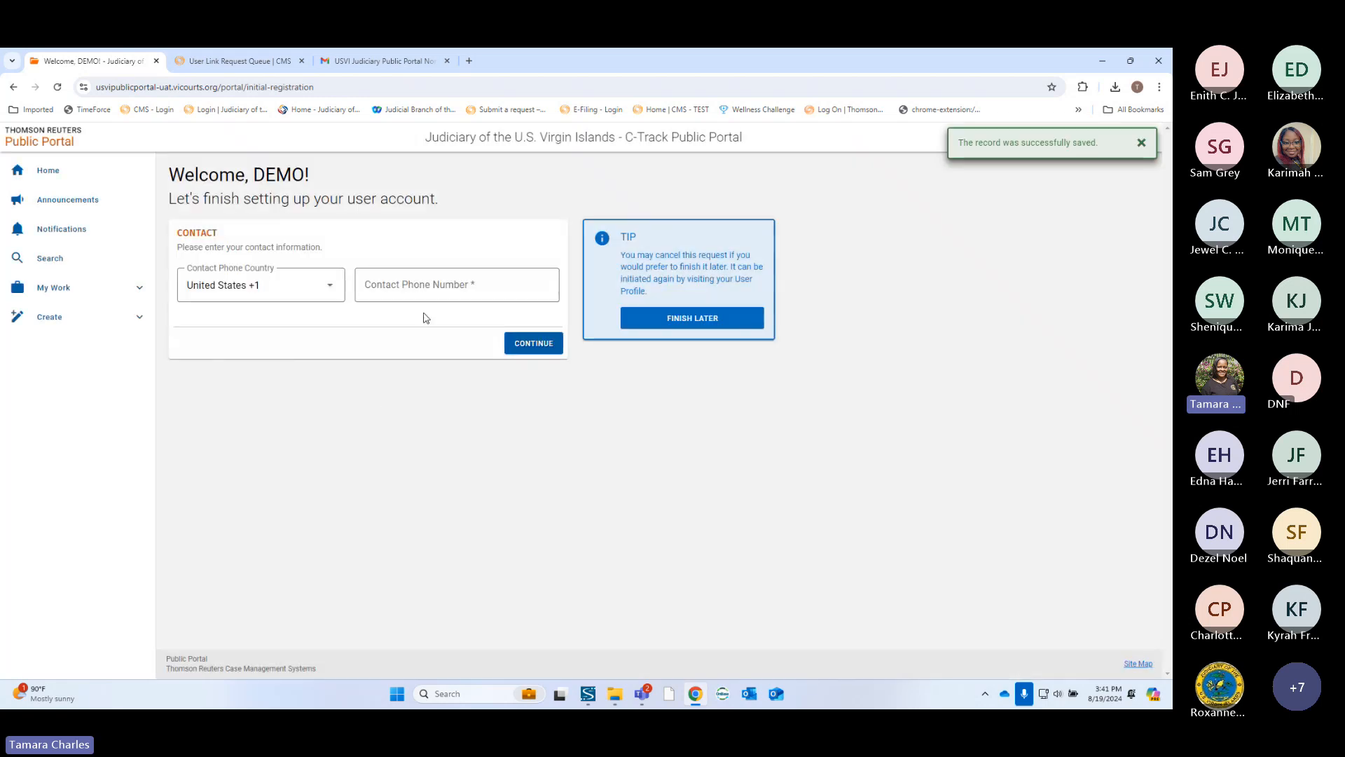
# Enter and save the contact phone number to reach the attorney verification form.
pyautogui.click(436, 282)
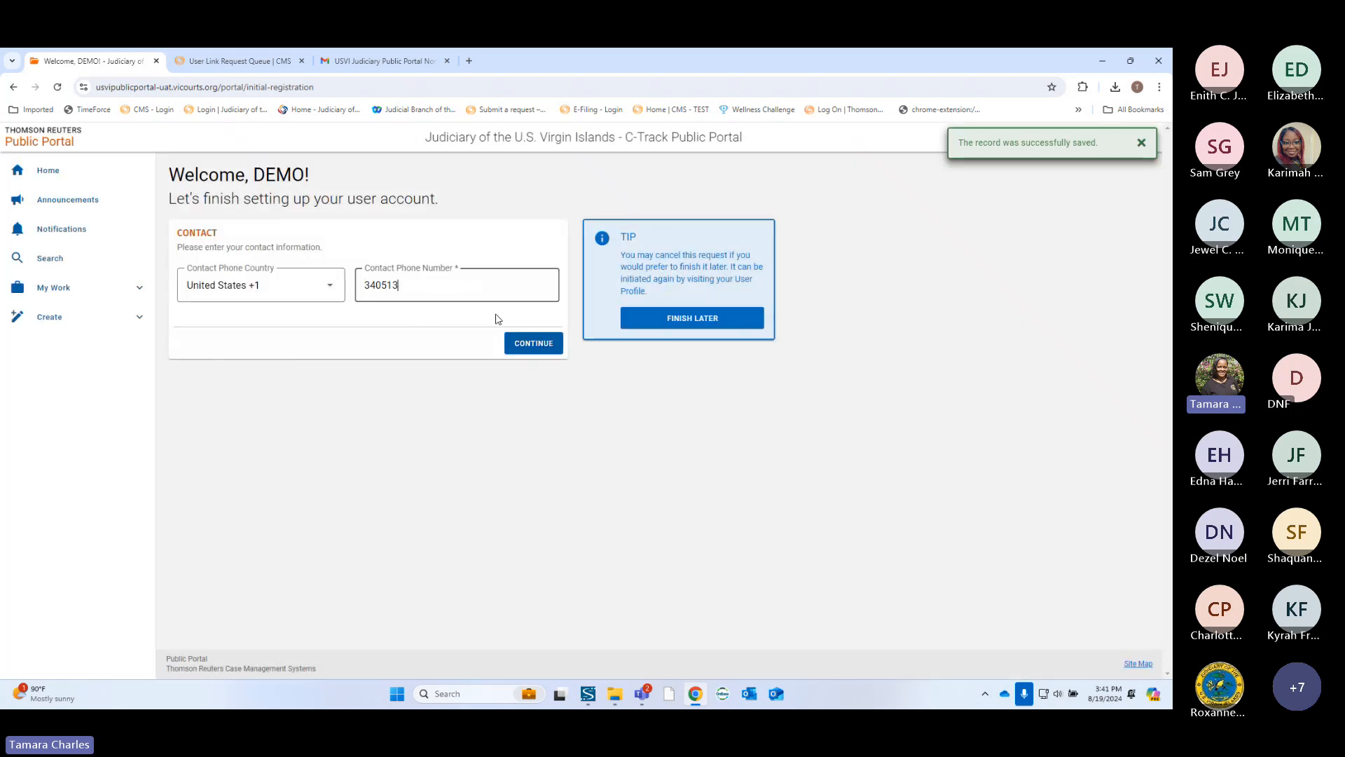
pyautogui.click(530, 343)
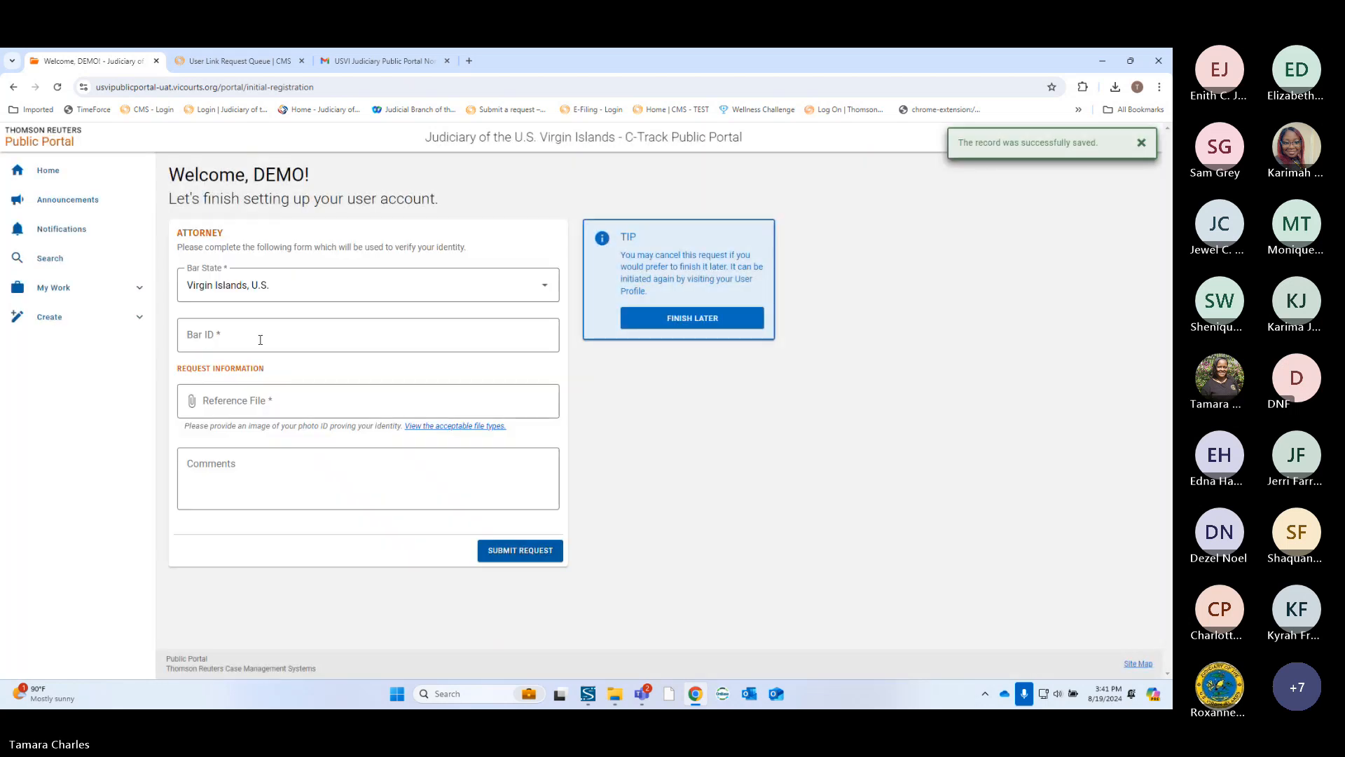
pyautogui.click(260, 339)
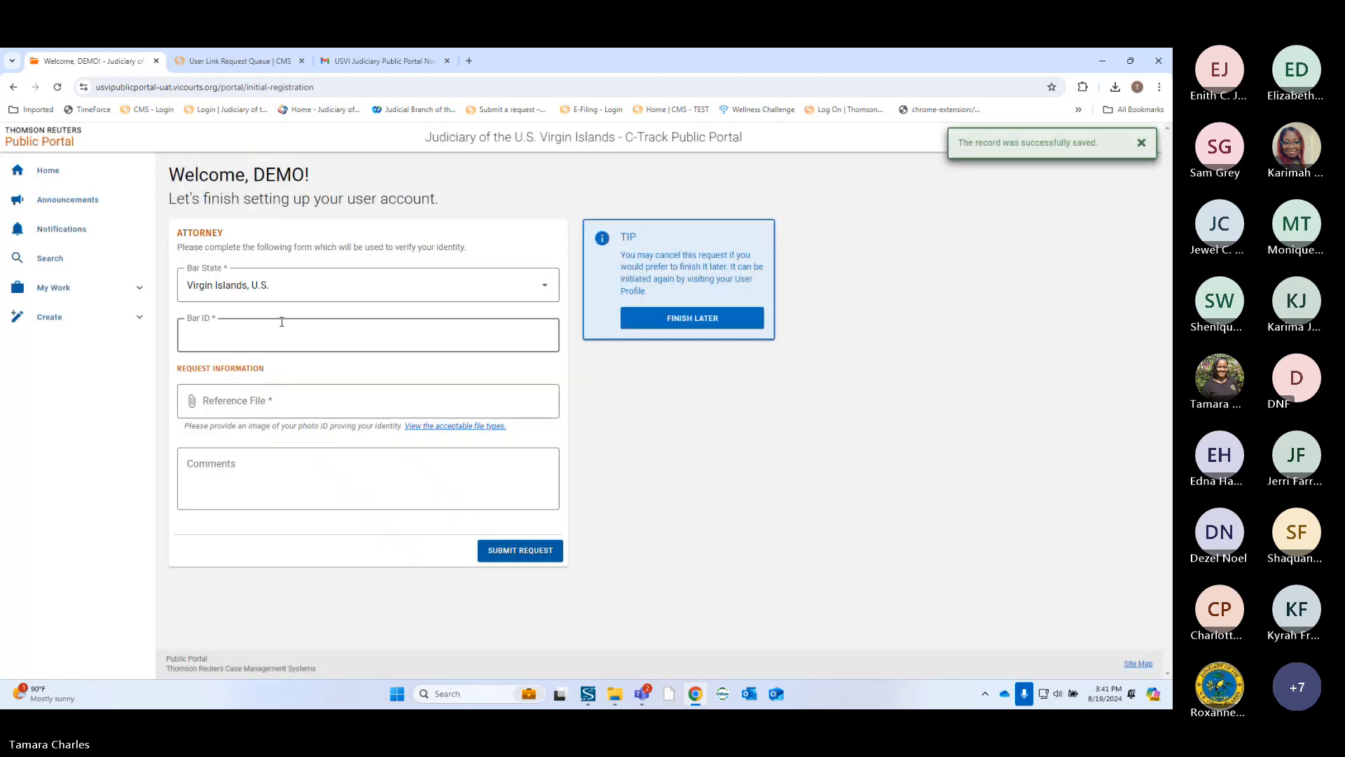
# Enter Bar ID 10000, attach Test document 2.pdf as photo ID, and submit the request.
pyautogui.write('10000')
pyautogui.click(269, 400)
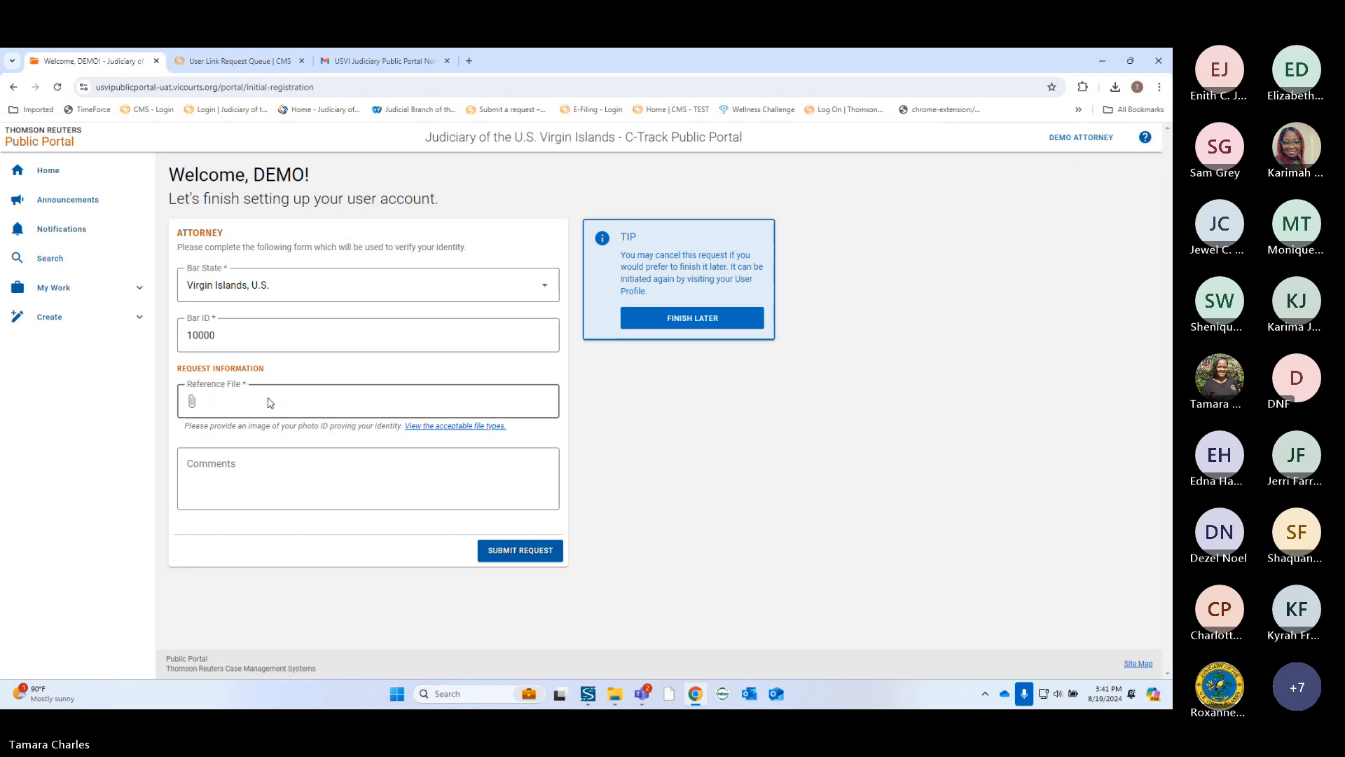
pyautogui.click(138, 172)
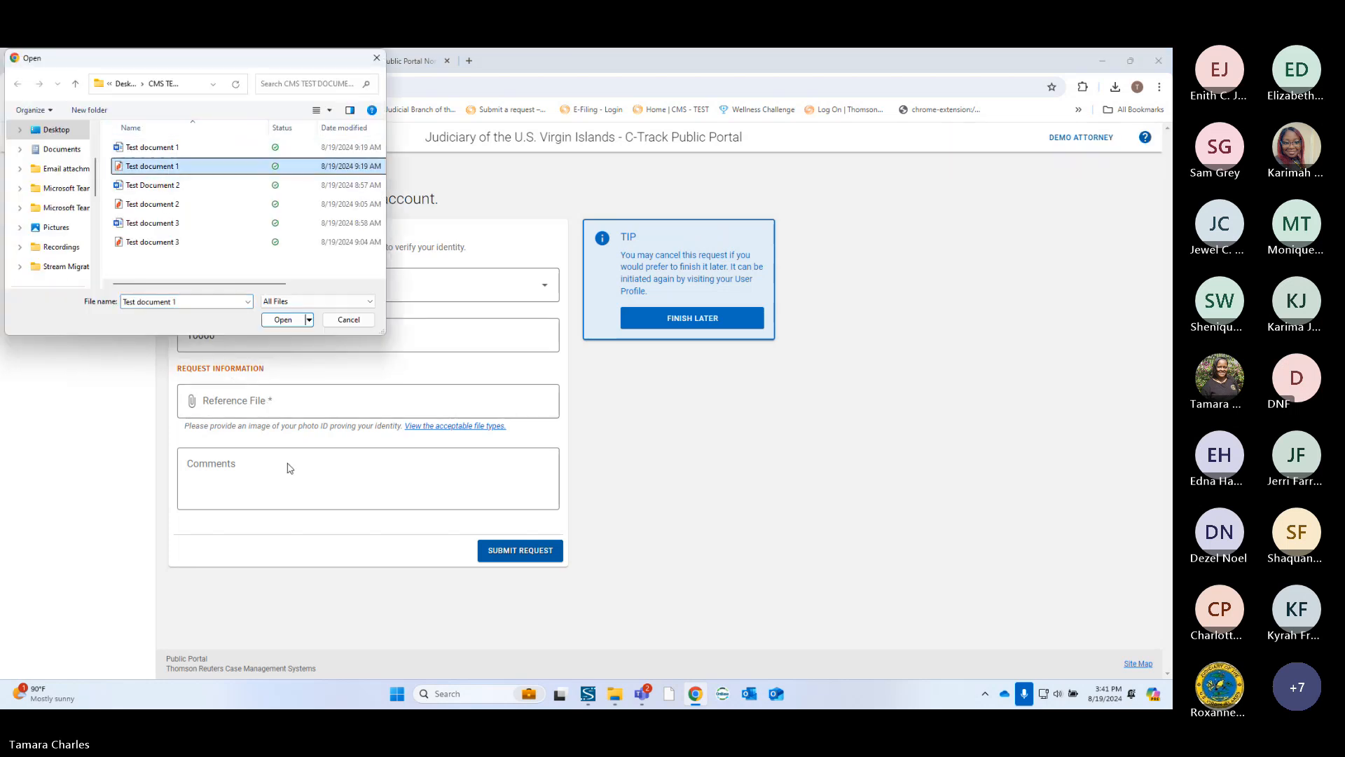
pyautogui.click(349, 321)
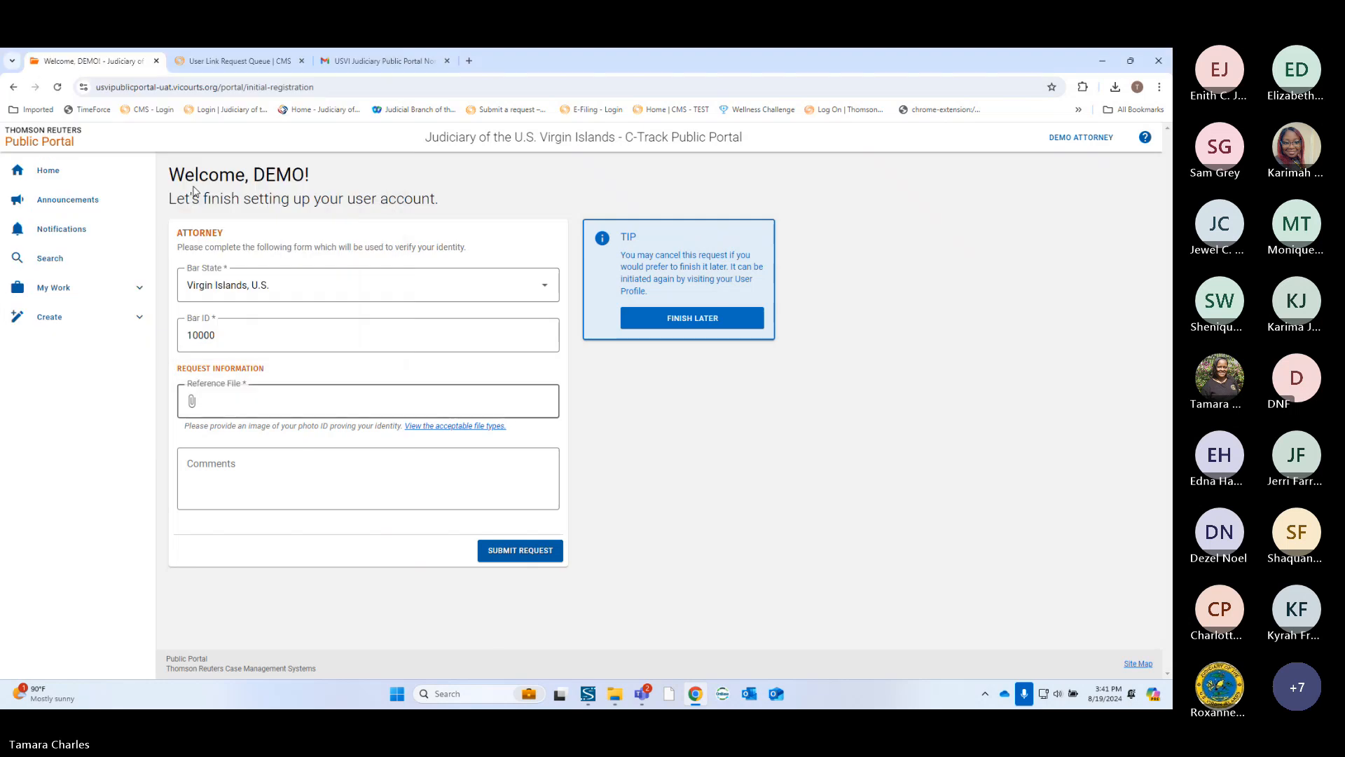
pyautogui.click(268, 401)
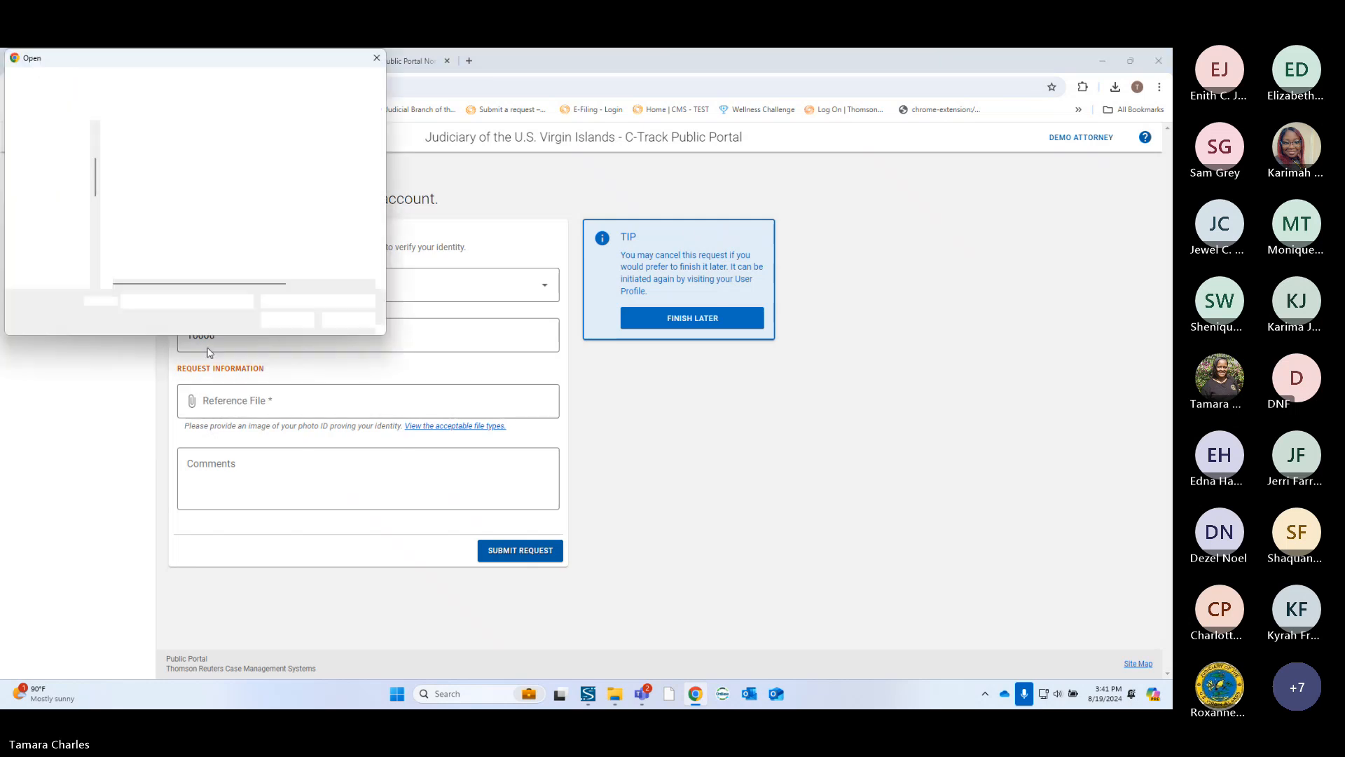
pyautogui.click(152, 204)
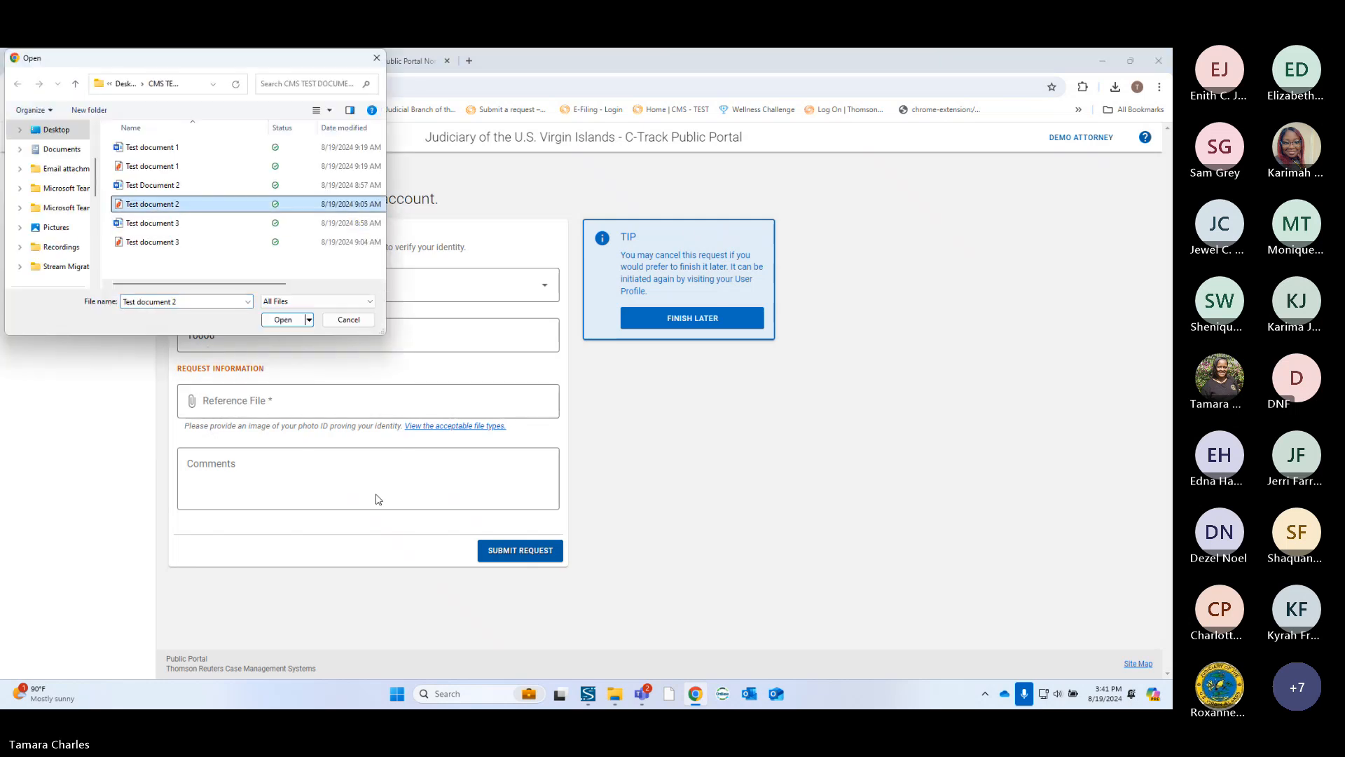
pyautogui.click(283, 321)
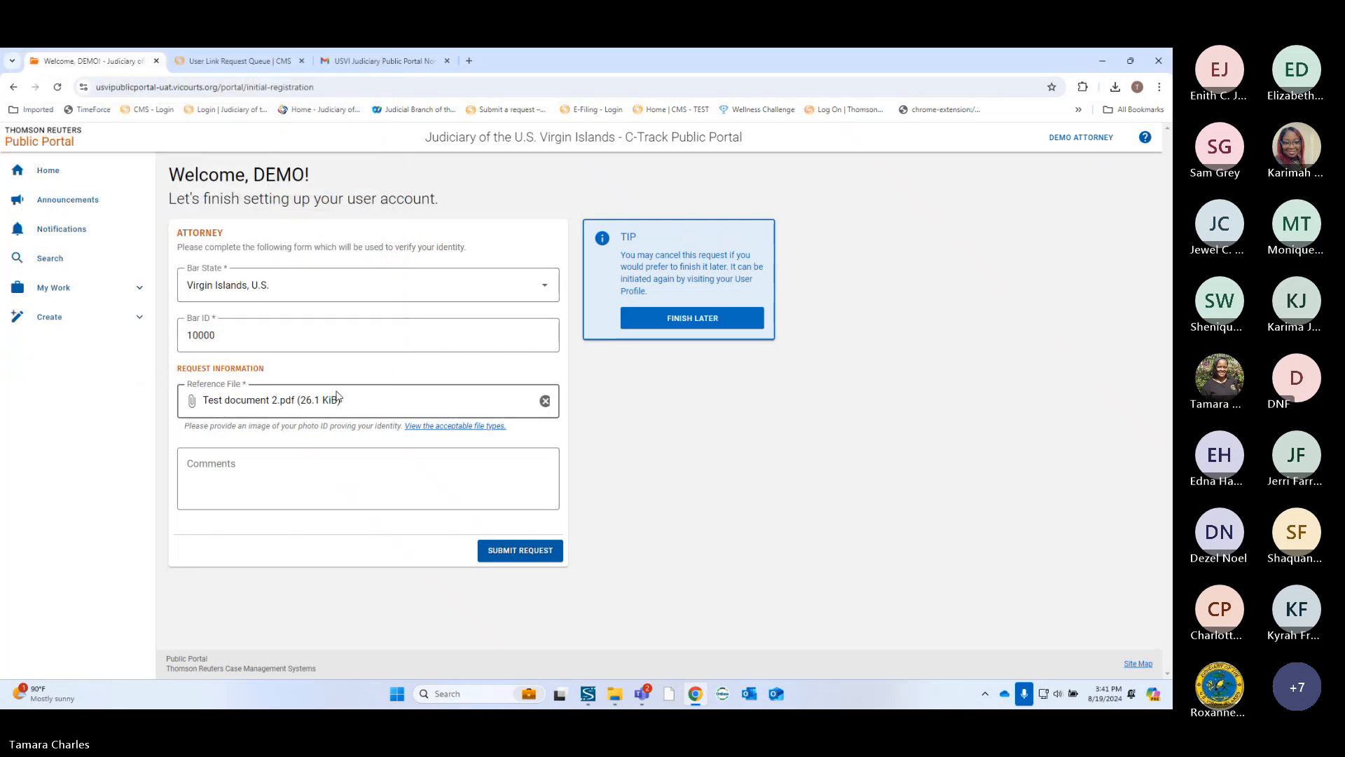
pyautogui.click(522, 554)
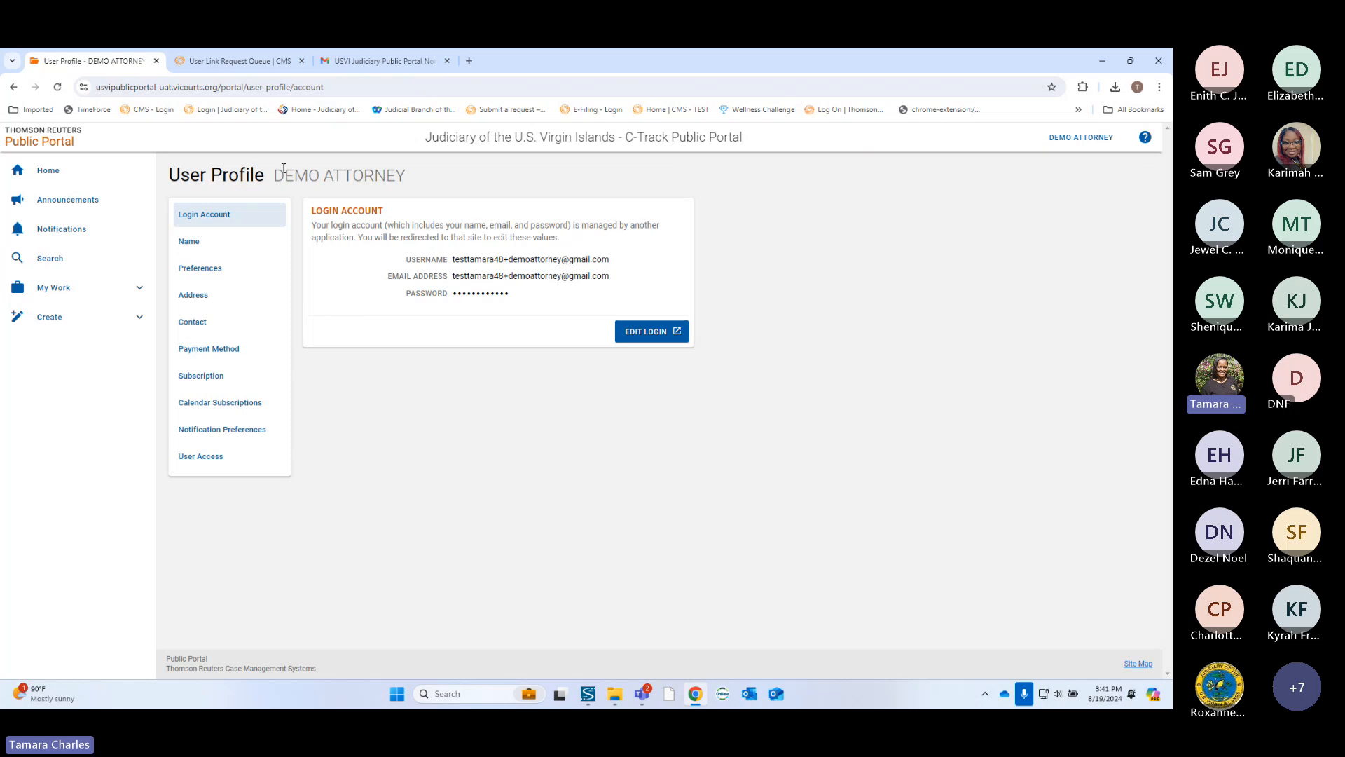
# Open the pending attorney link request from the CMS queue and start linking it.
pyautogui.click(237, 61)
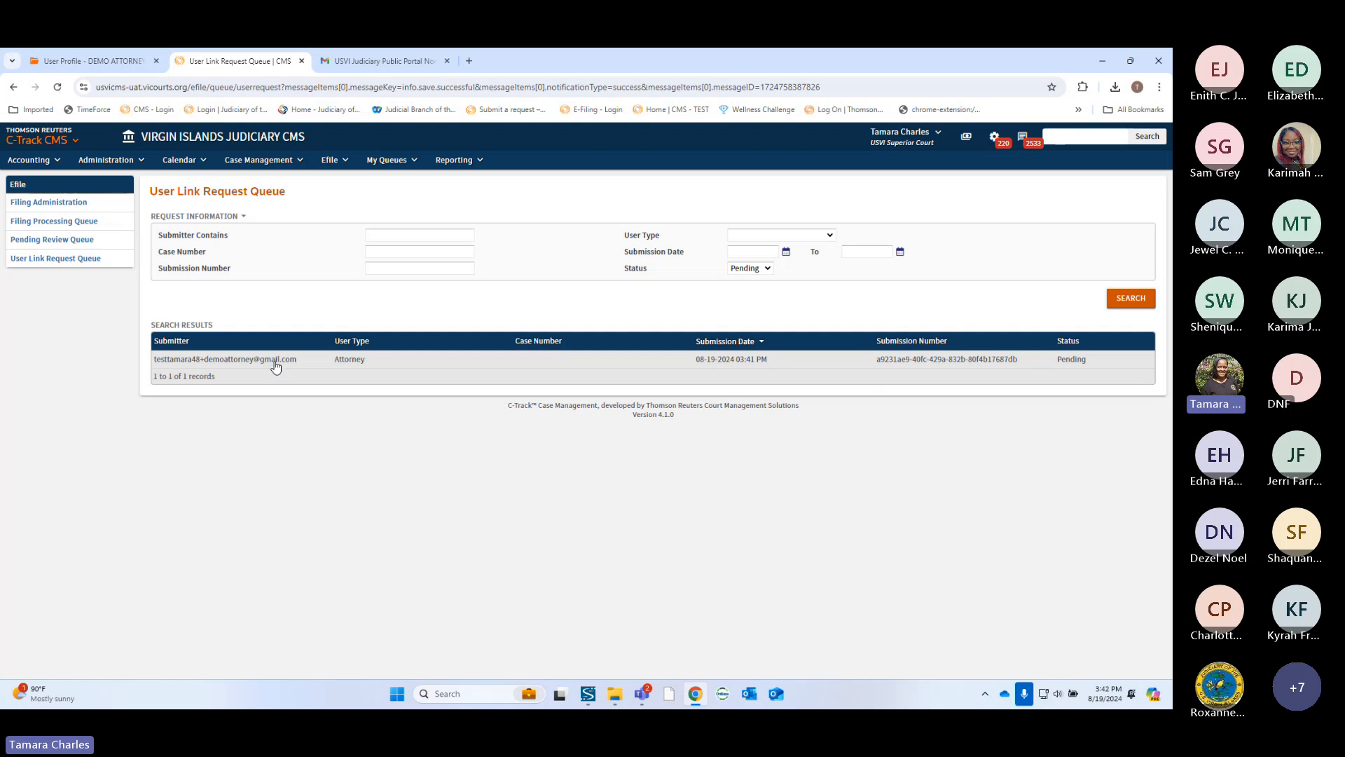
pyautogui.click(275, 369)
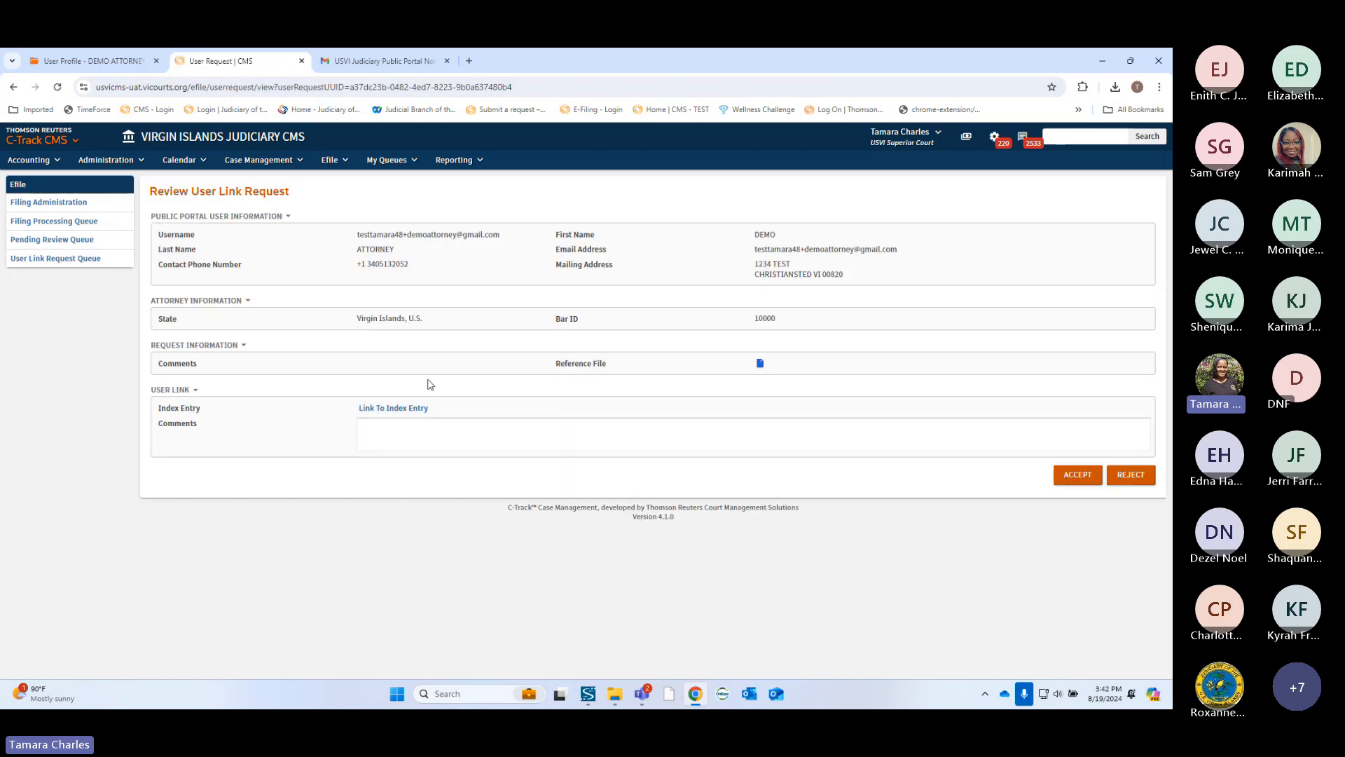
pyautogui.click(393, 409)
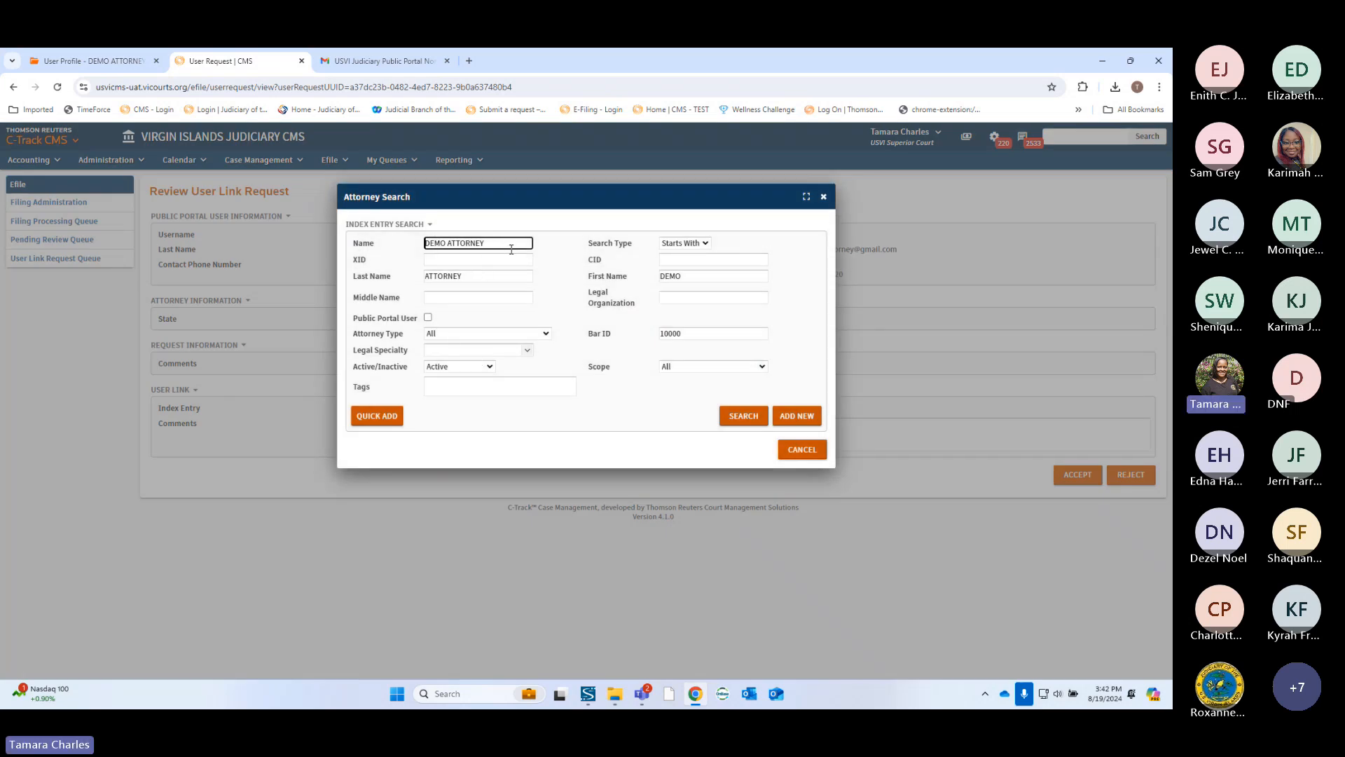
# Search the attorney index for first name TEST and last name ATTOR.
pyautogui.moveTo(501, 244); pyautogui.dragTo(348, 236)
pyautogui.press('BackSpace')
pyautogui.moveTo(423, 276); pyautogui.dragTo(696, 317)
pyautogui.press('BackSpace')
pyautogui.press('Tab')
pyautogui.press('BackSpace')
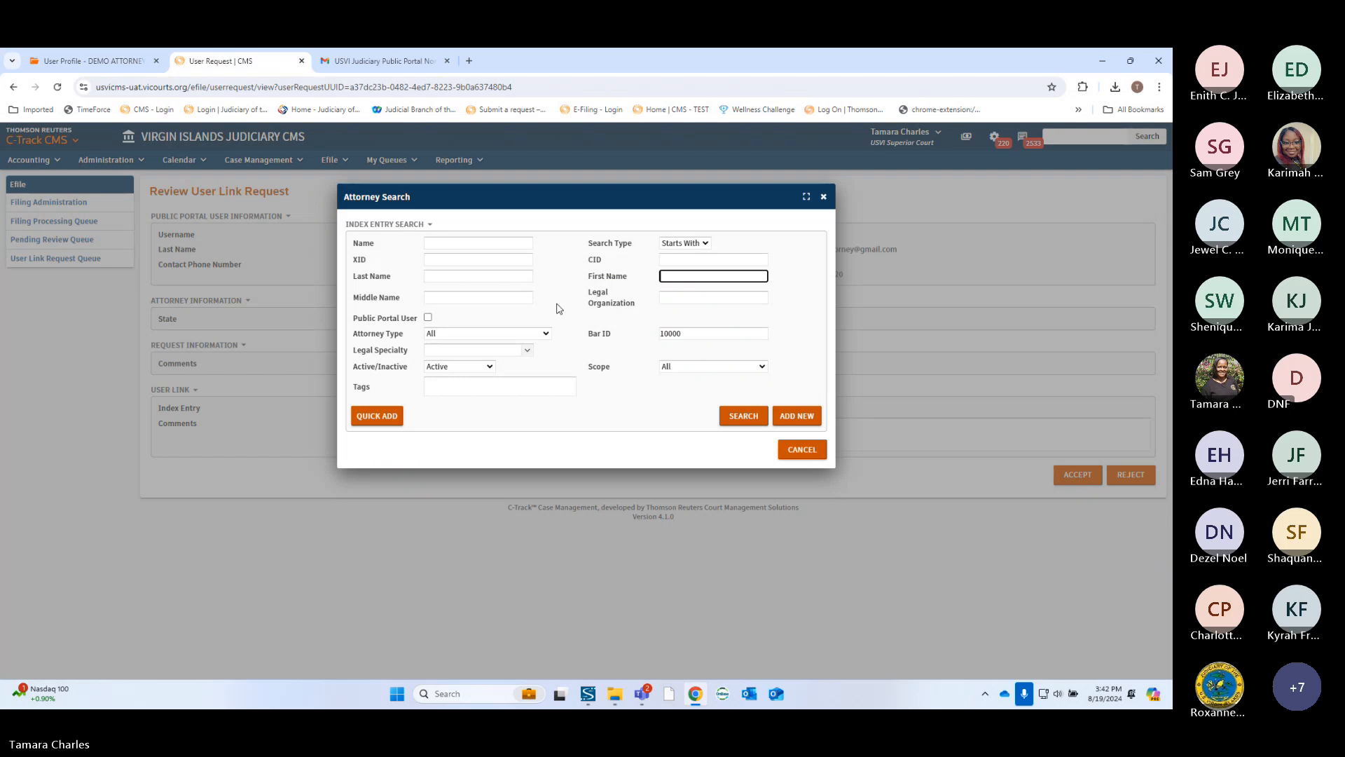
pyautogui.write('TEST')
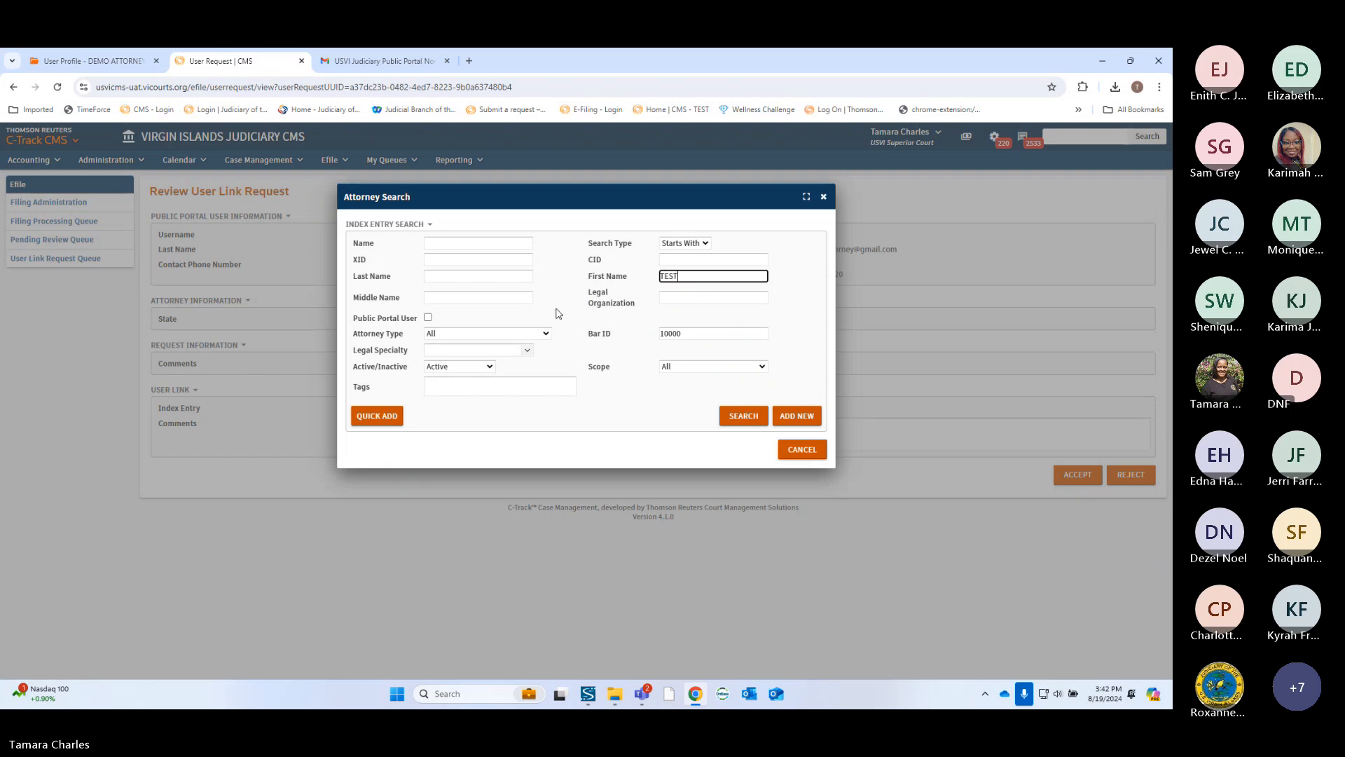
pyautogui.click(451, 275)
pyautogui.write('ATTORNEY')
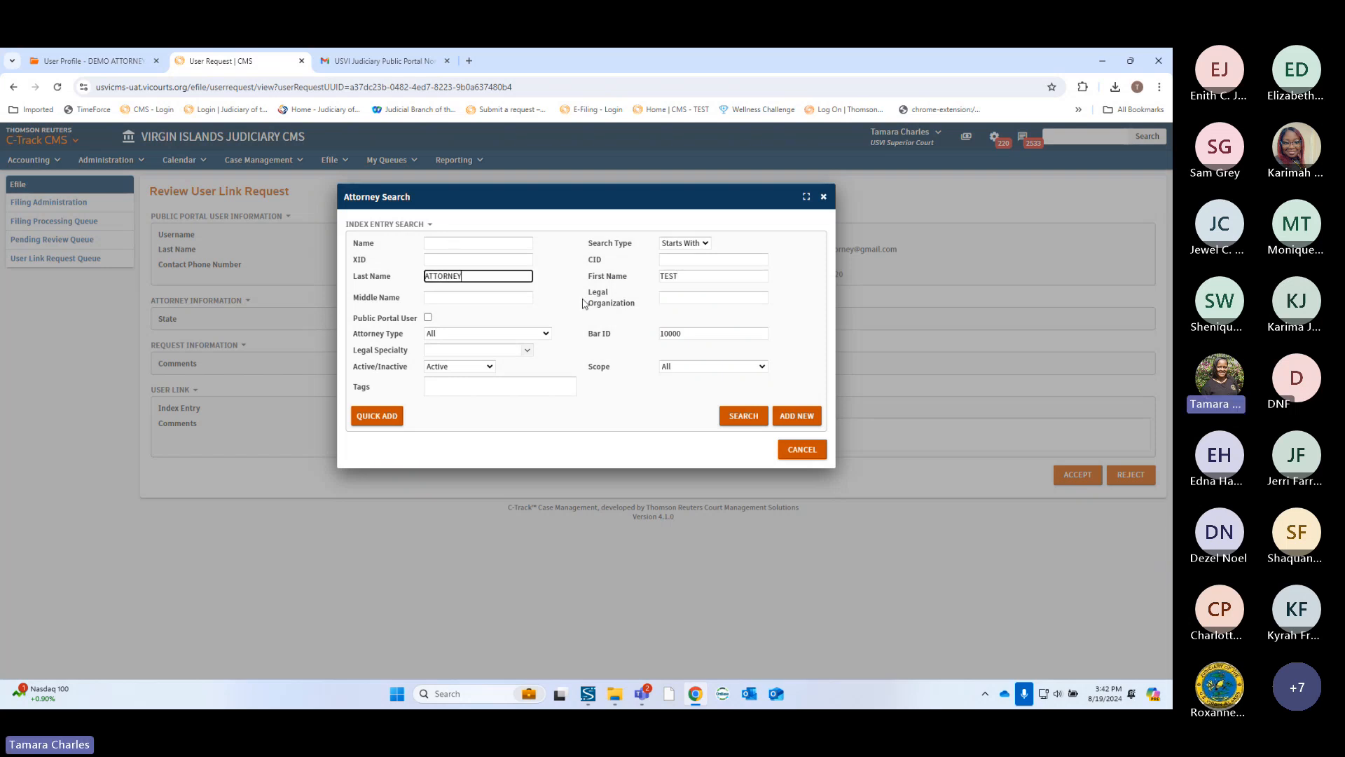
pyautogui.click(739, 417)
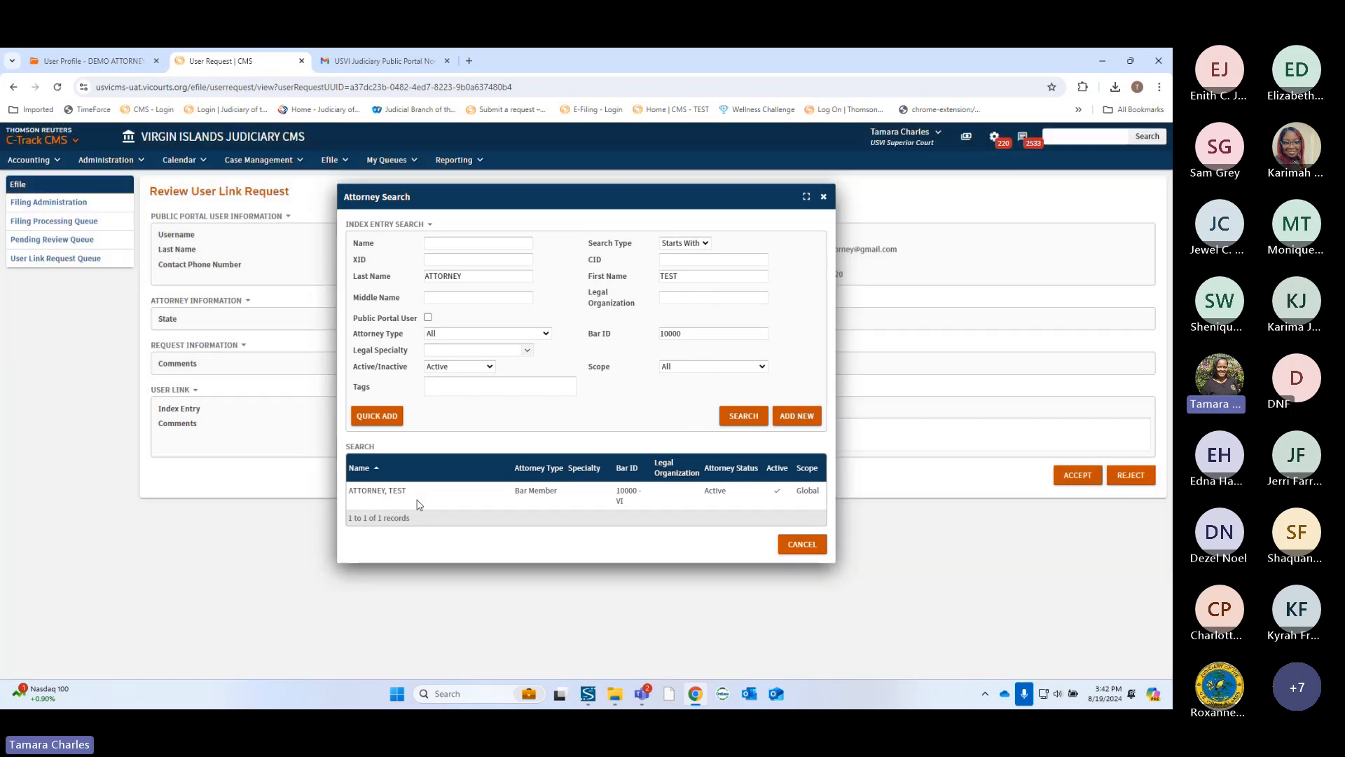
# Link the request to ATTORNEY, TEST, accept it, and return to the refreshed portal profile.
pyautogui.click(418, 503)
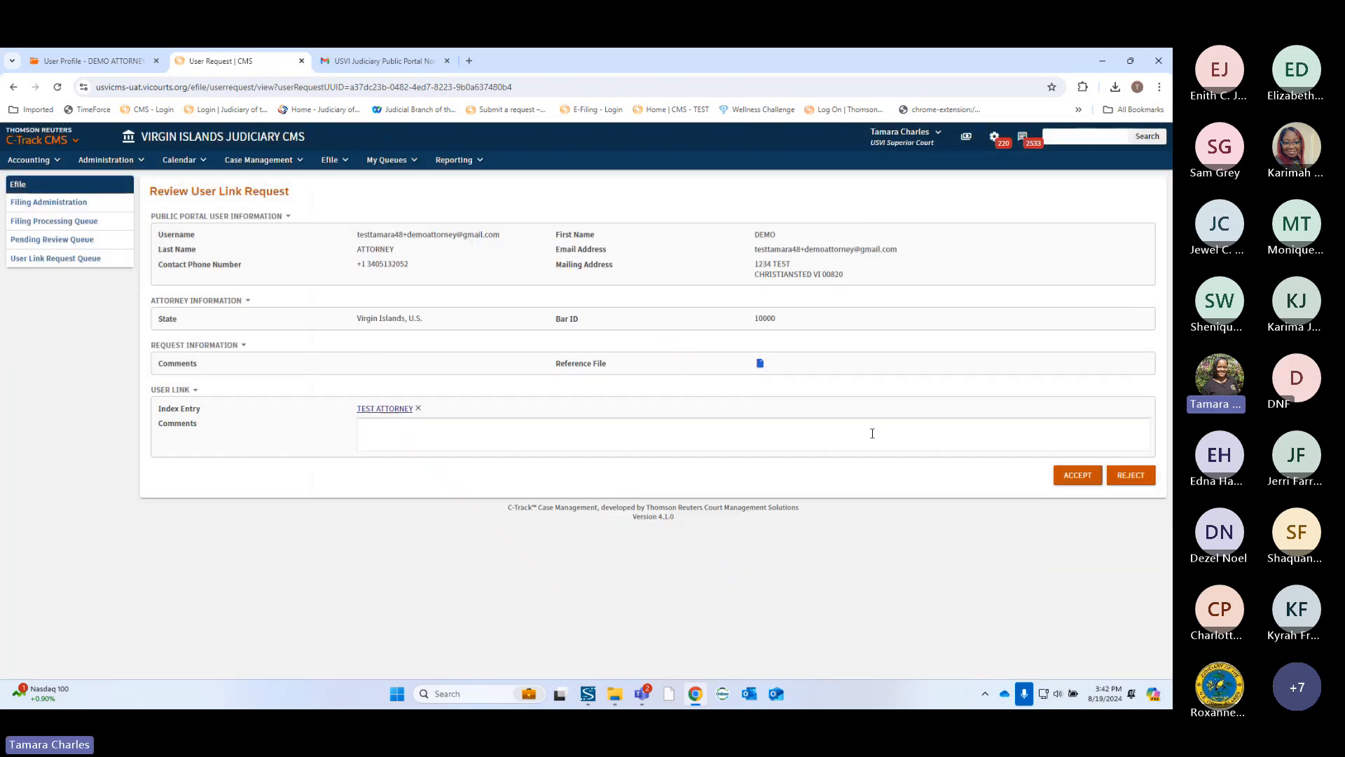
pyautogui.click(1078, 477)
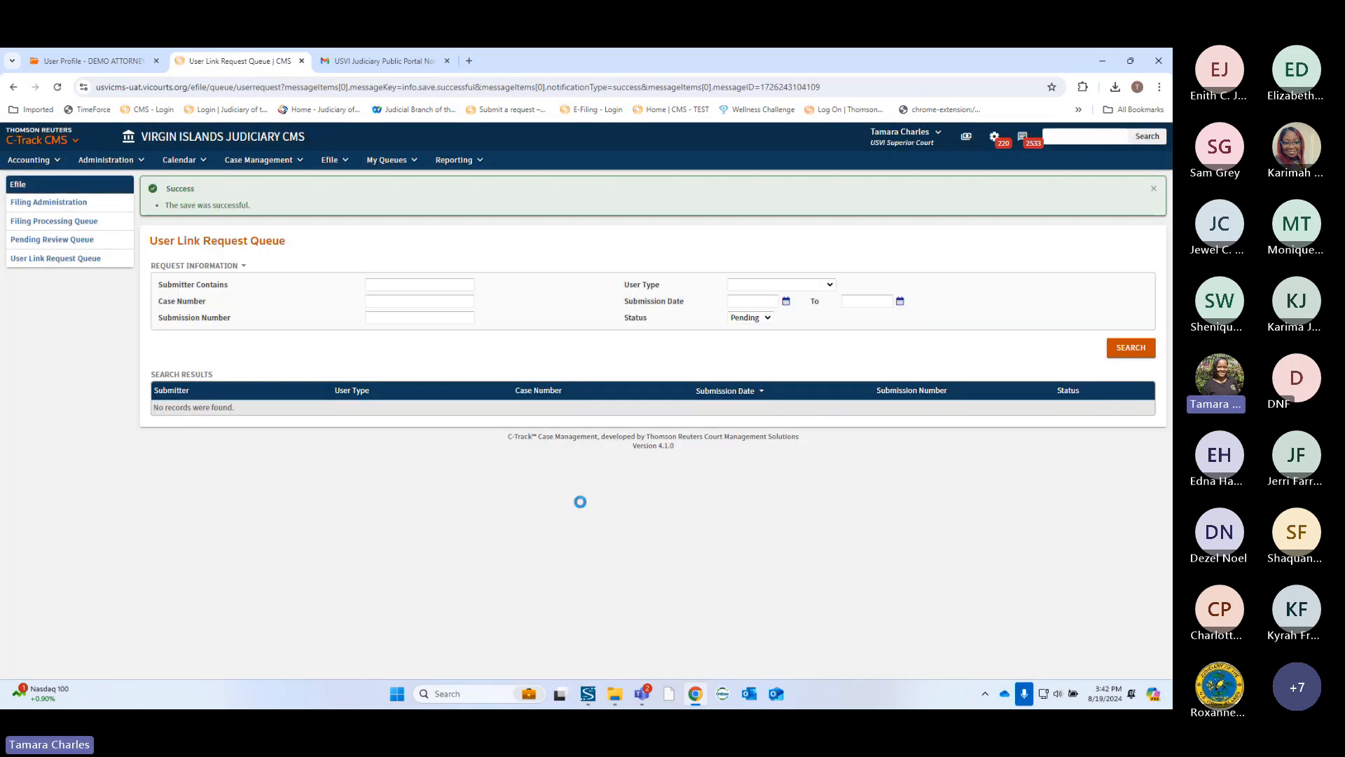
pyautogui.click(98, 63)
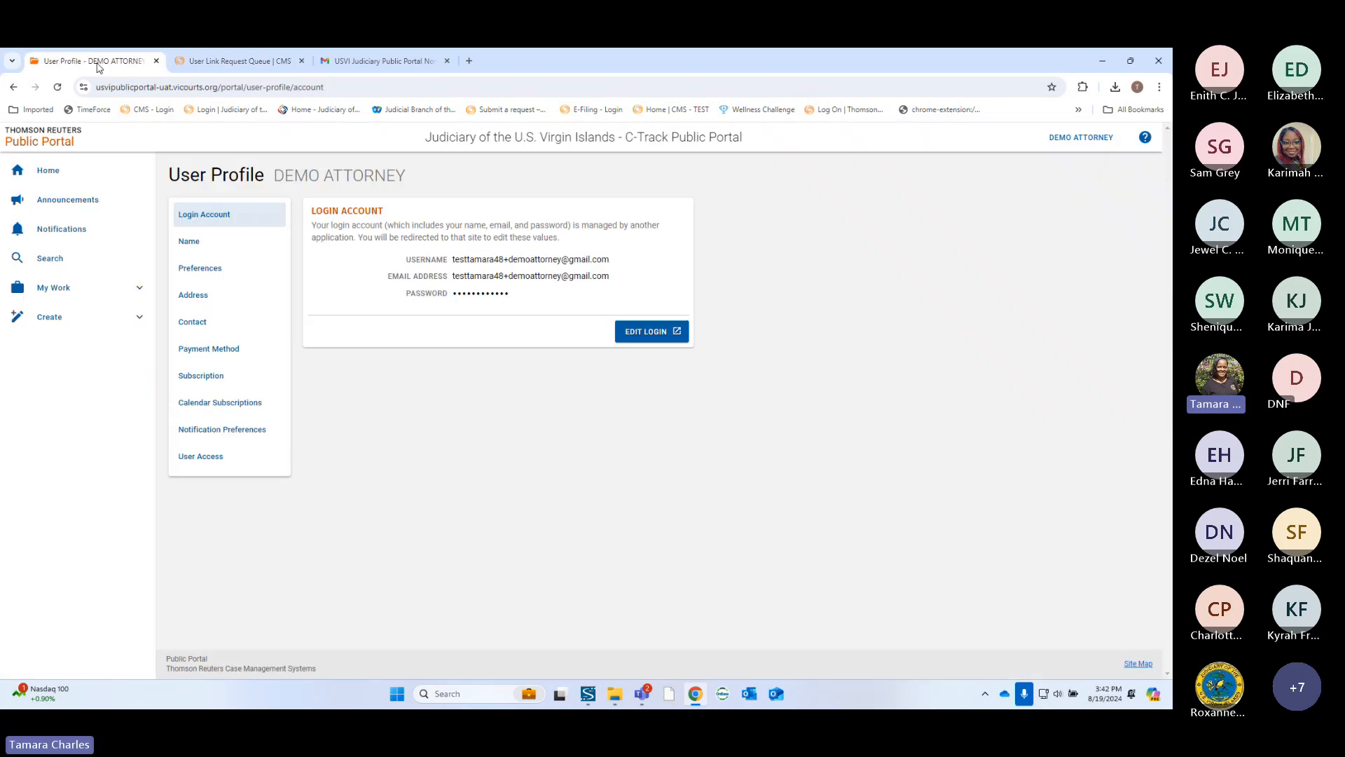
pyautogui.click(57, 87)
pyautogui.click(233, 63)
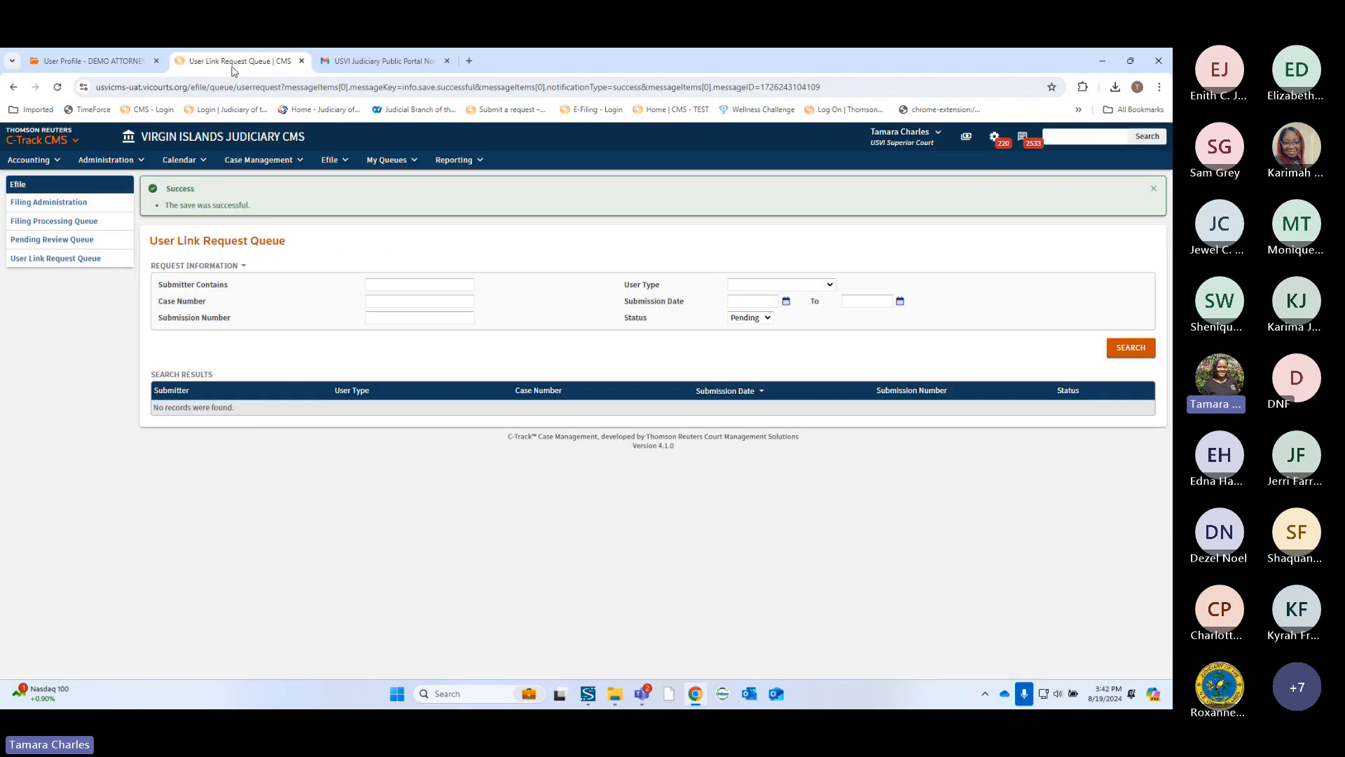
pyautogui.click(110, 63)
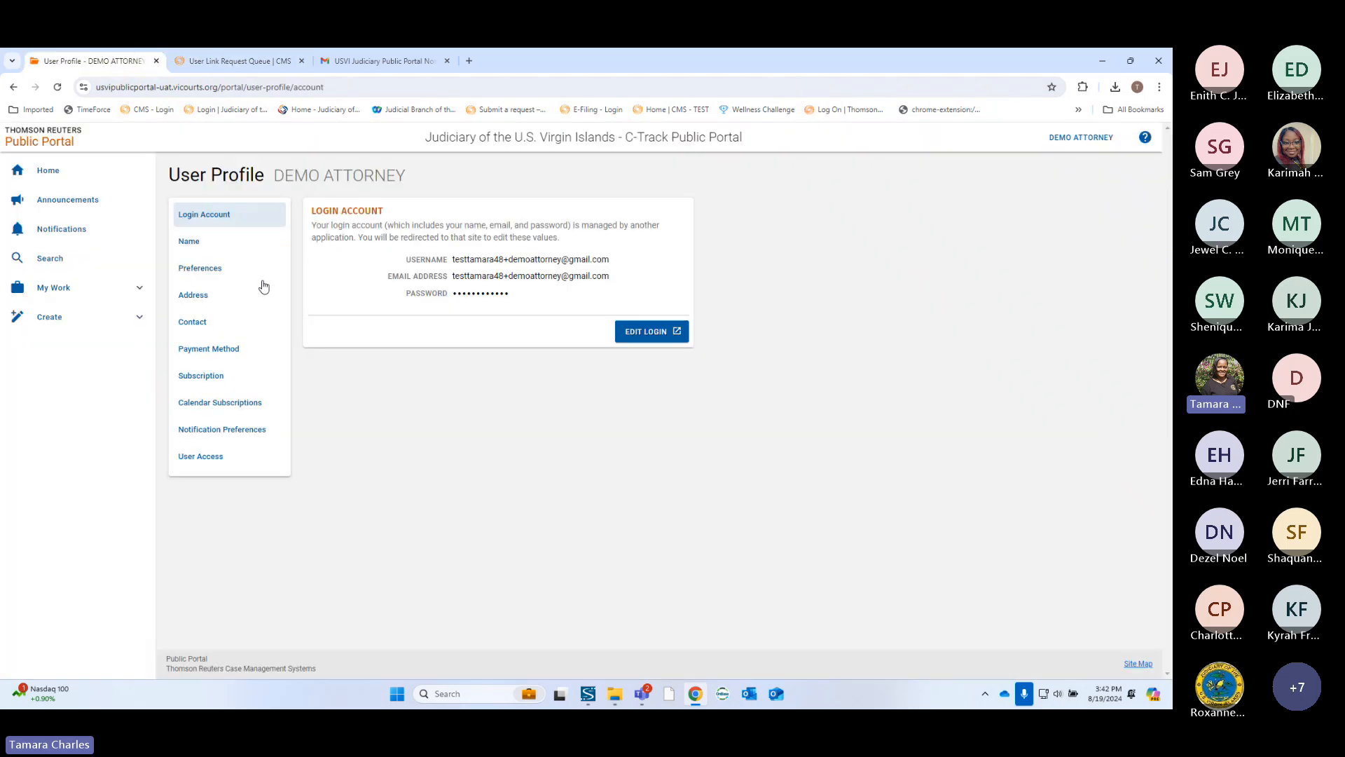
# Tick the Application column for all notification events and save the preferences.
pyautogui.click(235, 434)
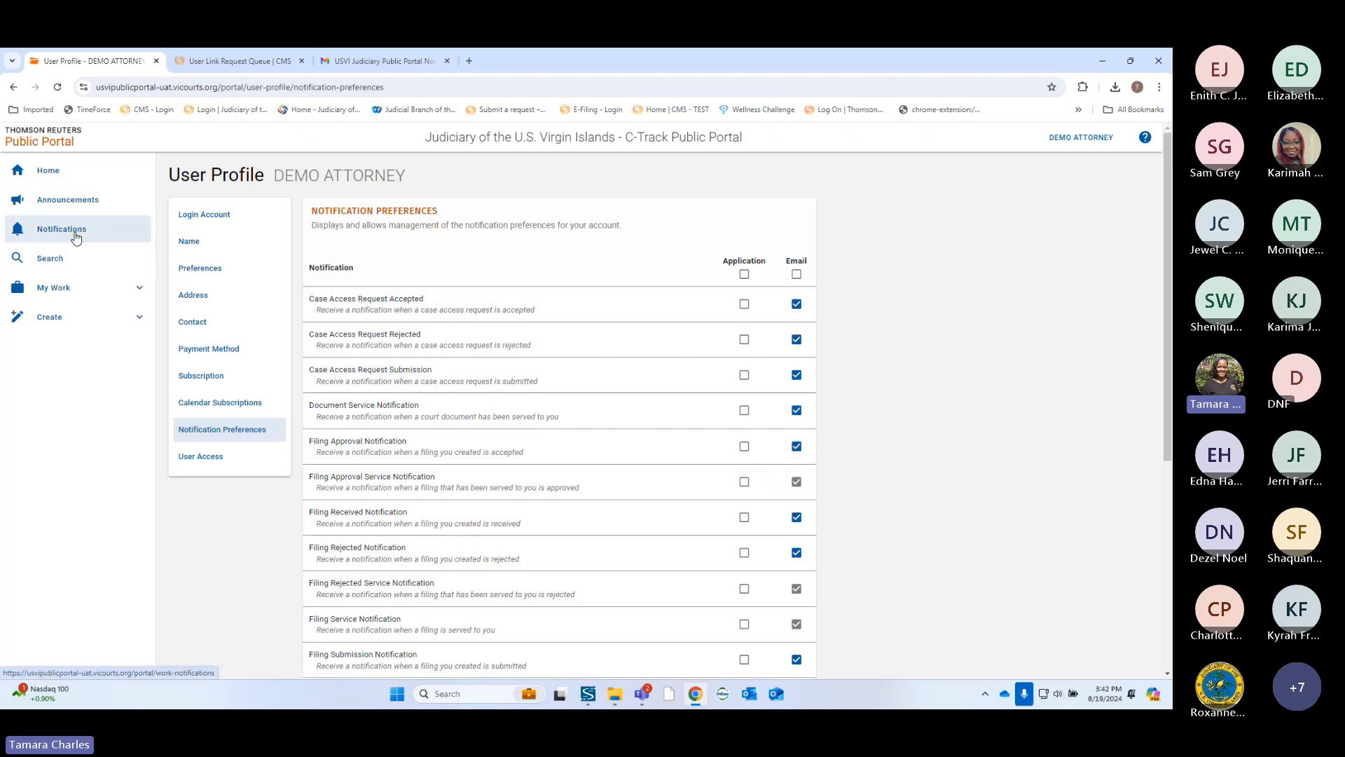
pyautogui.click(744, 274)
pyautogui.scroll(-5, 745, 280)
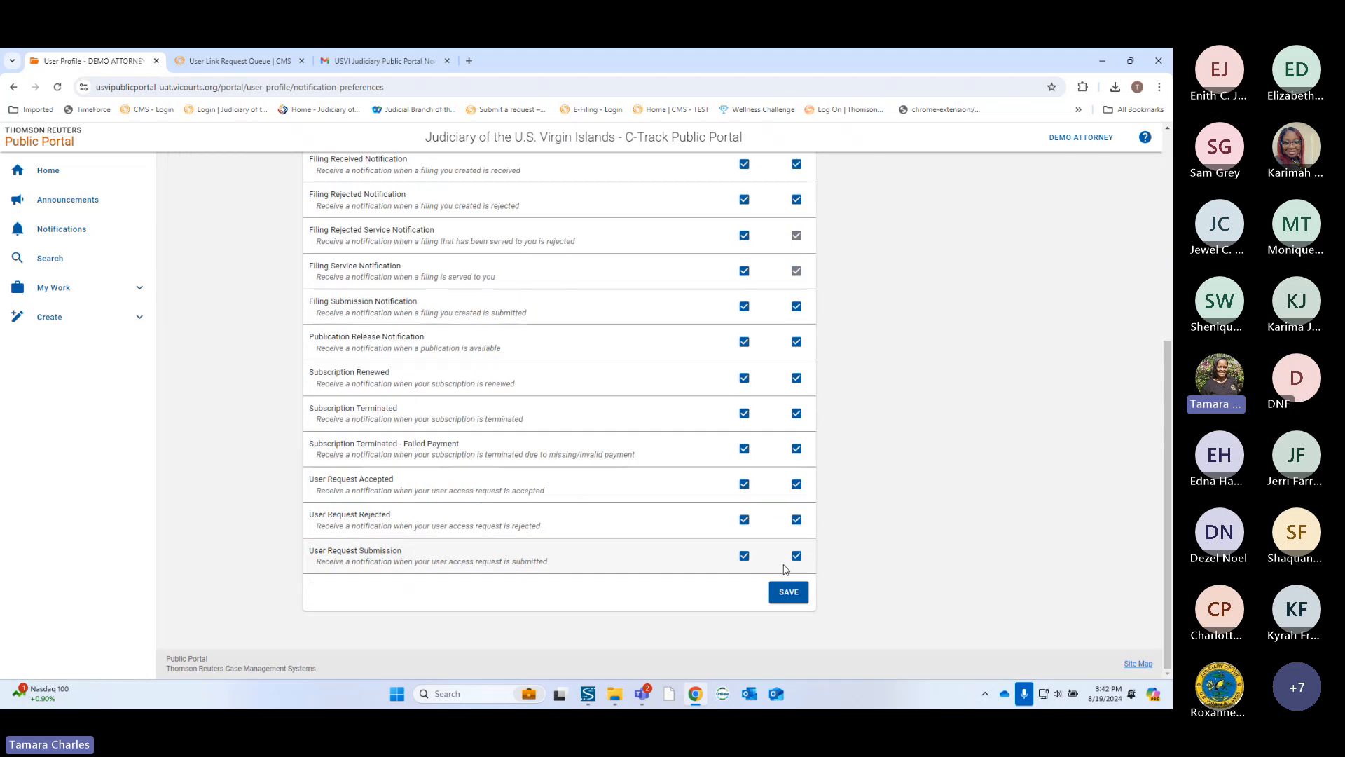
pyautogui.click(789, 592)
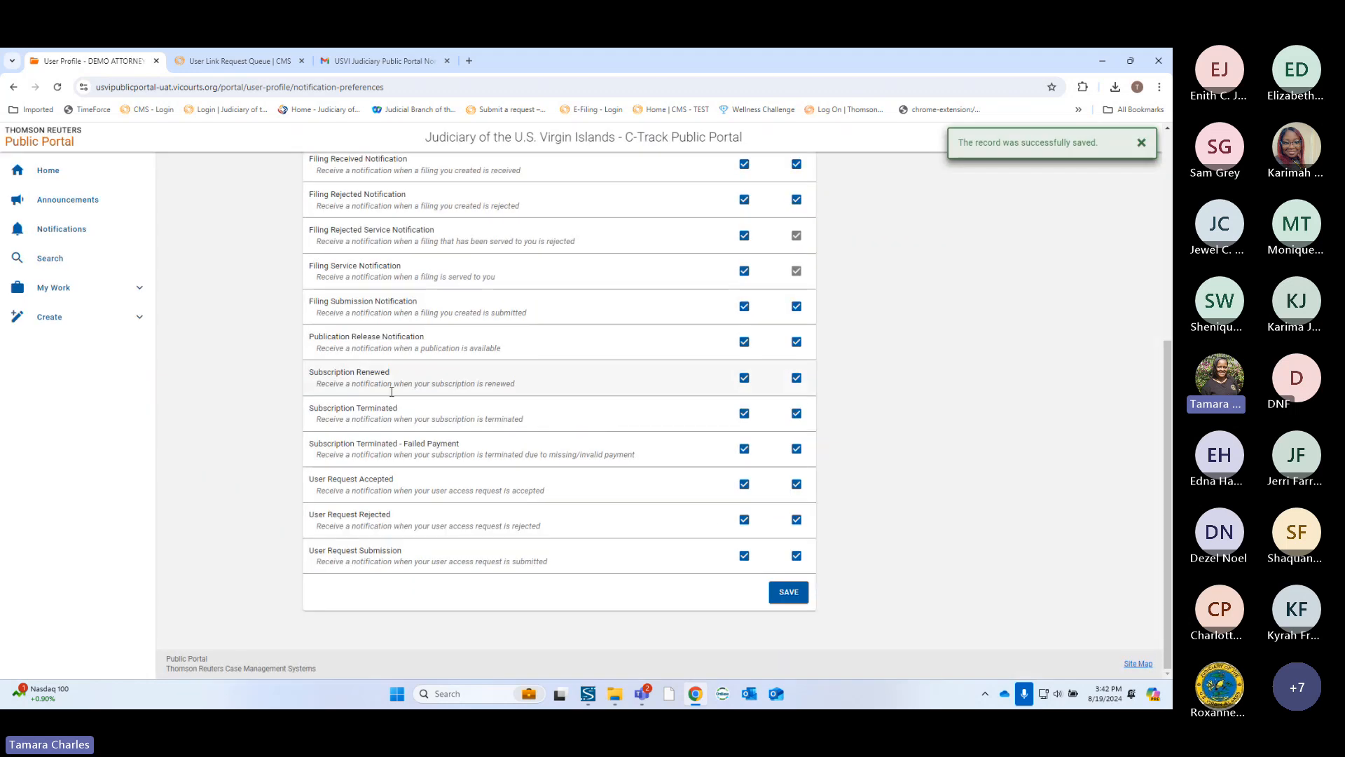
pyautogui.scroll(5, 378, 389)
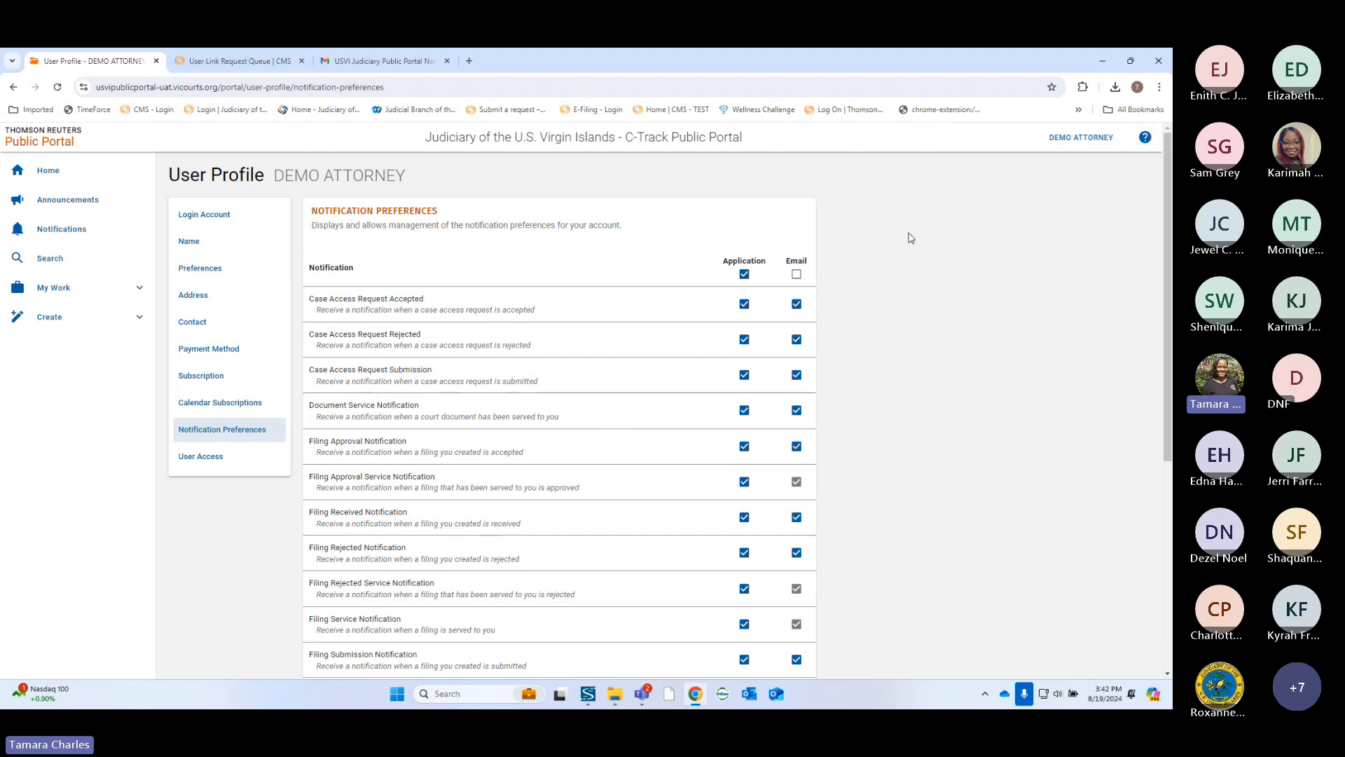
# Log the DEMO ATTORNEY account out and return to the sign-in page.
pyautogui.click(1079, 138)
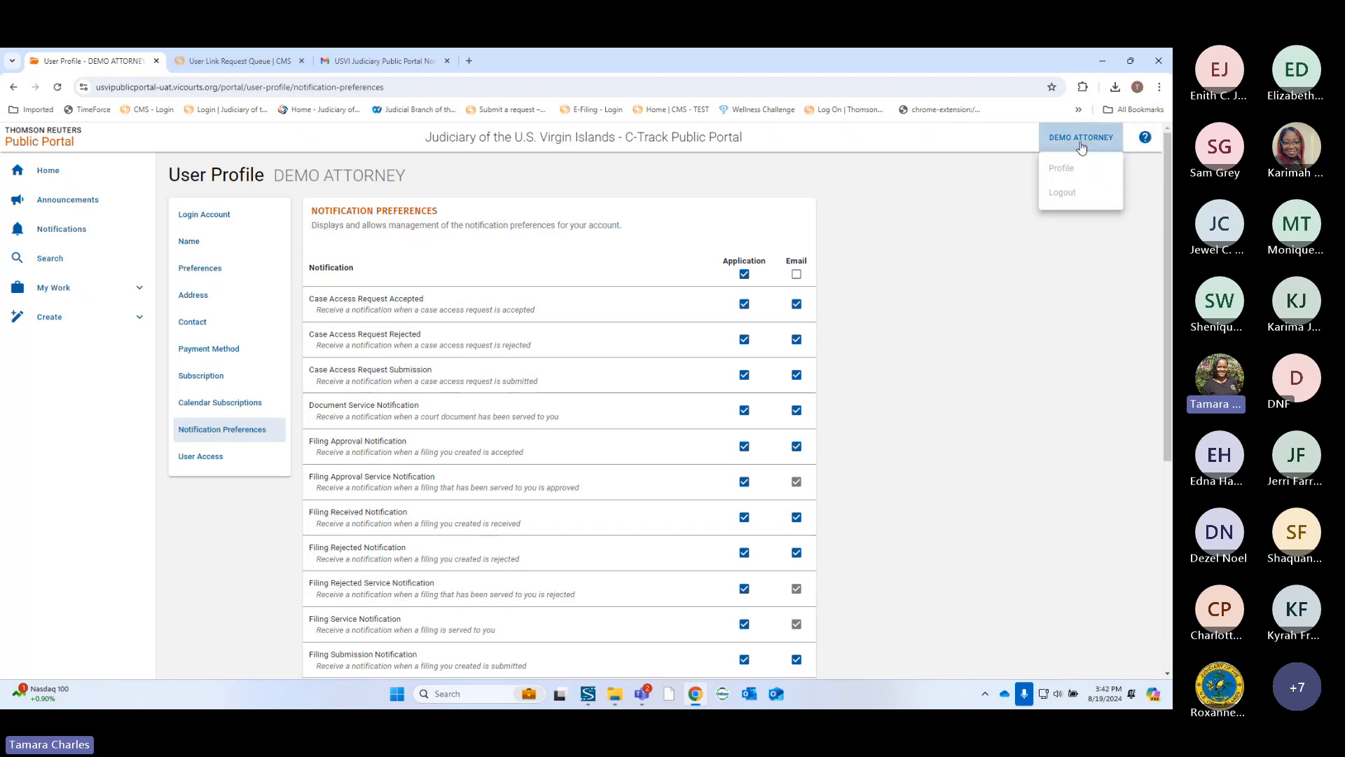
pyautogui.click(1075, 191)
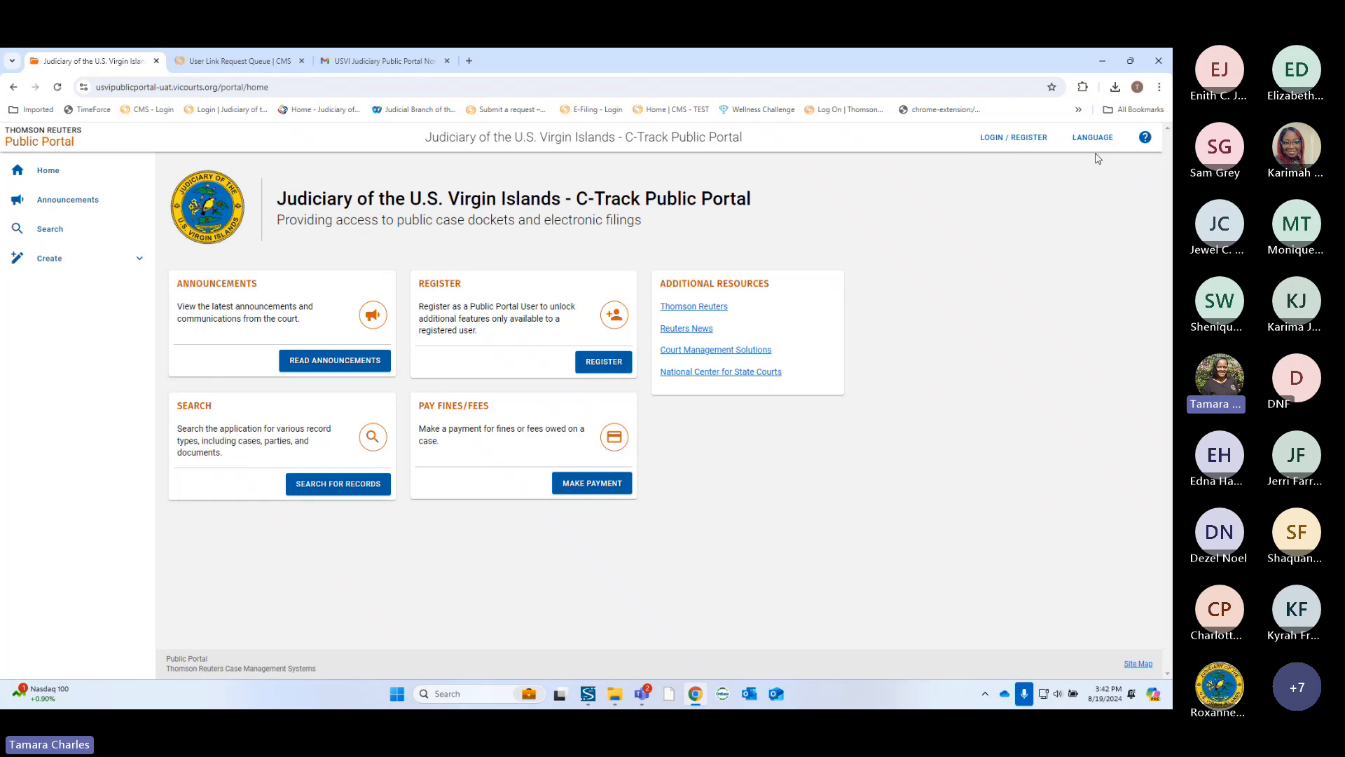
pyautogui.click(1020, 139)
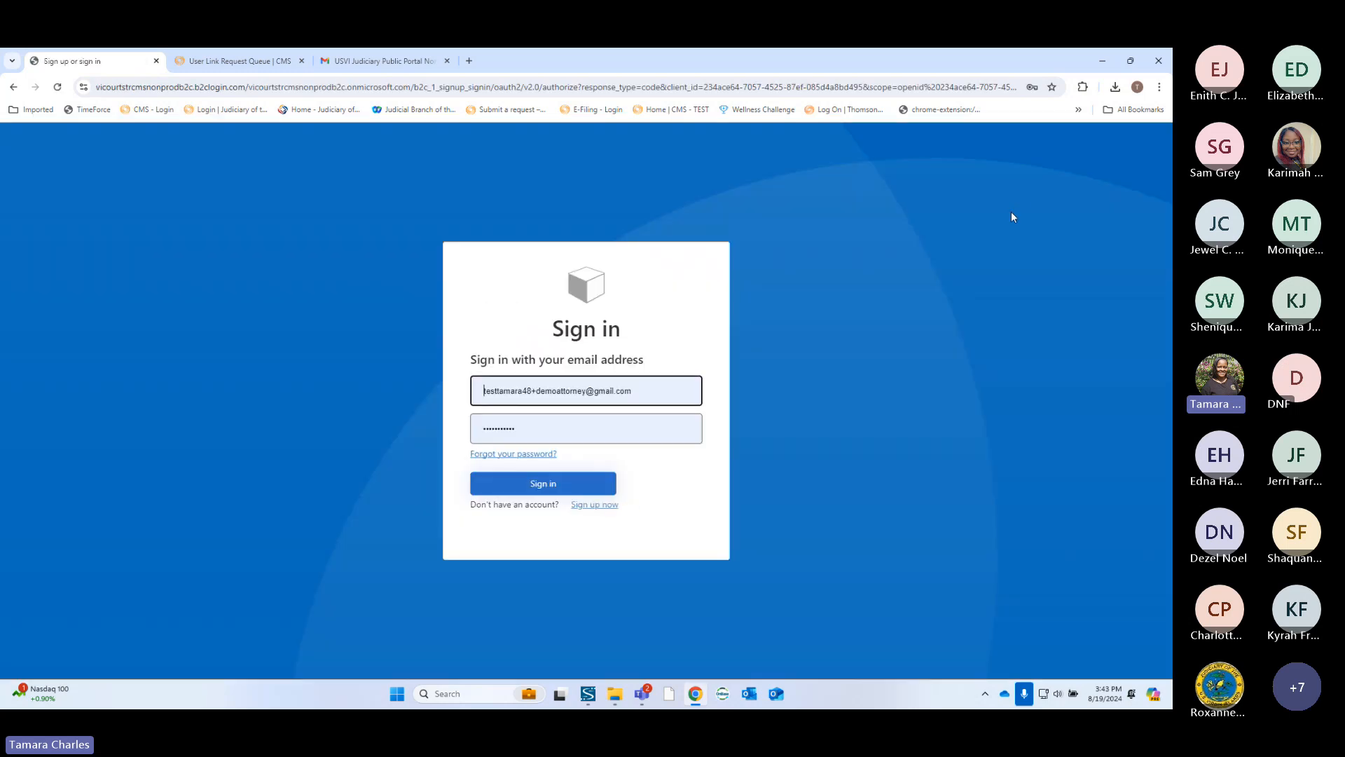
# Sign back in with a one-time verification code and expand the My Work menu.
pyautogui.click(543, 487)
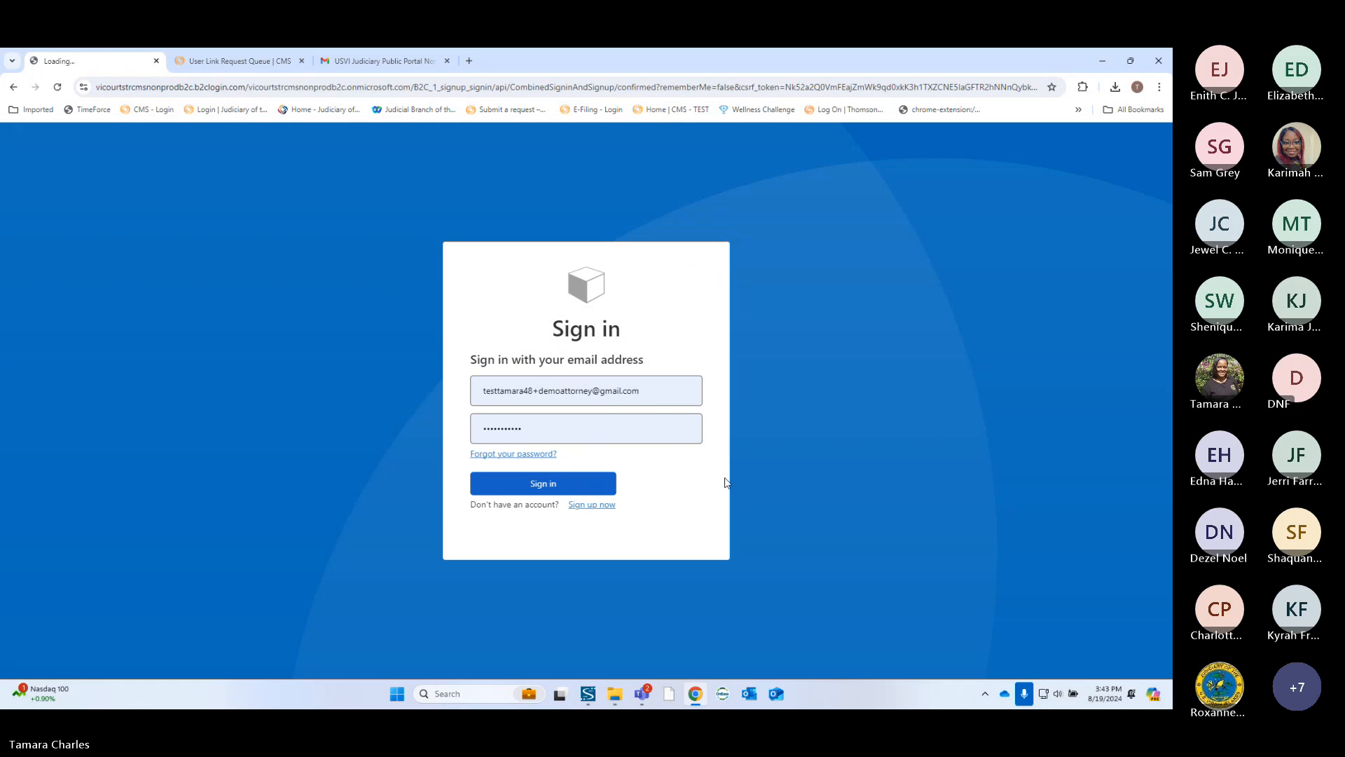
pyautogui.click(640, 470)
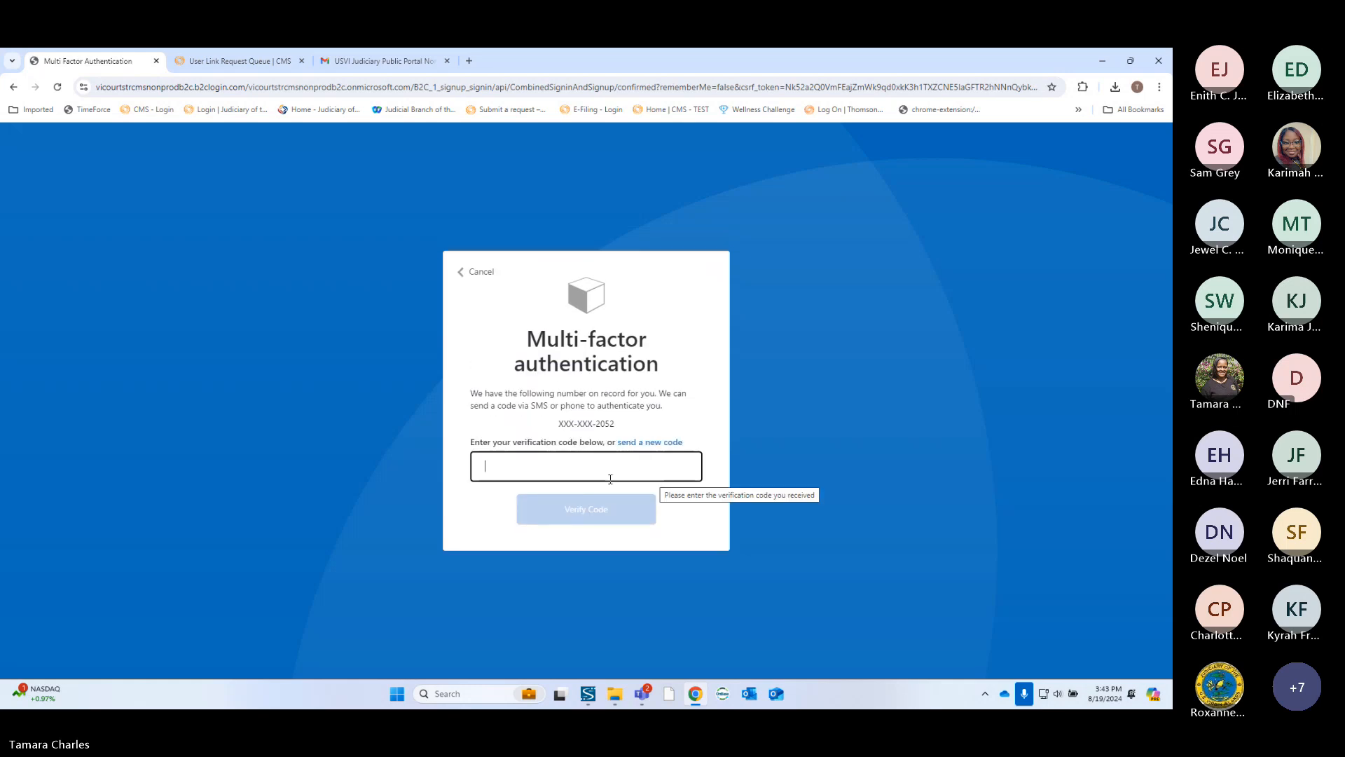
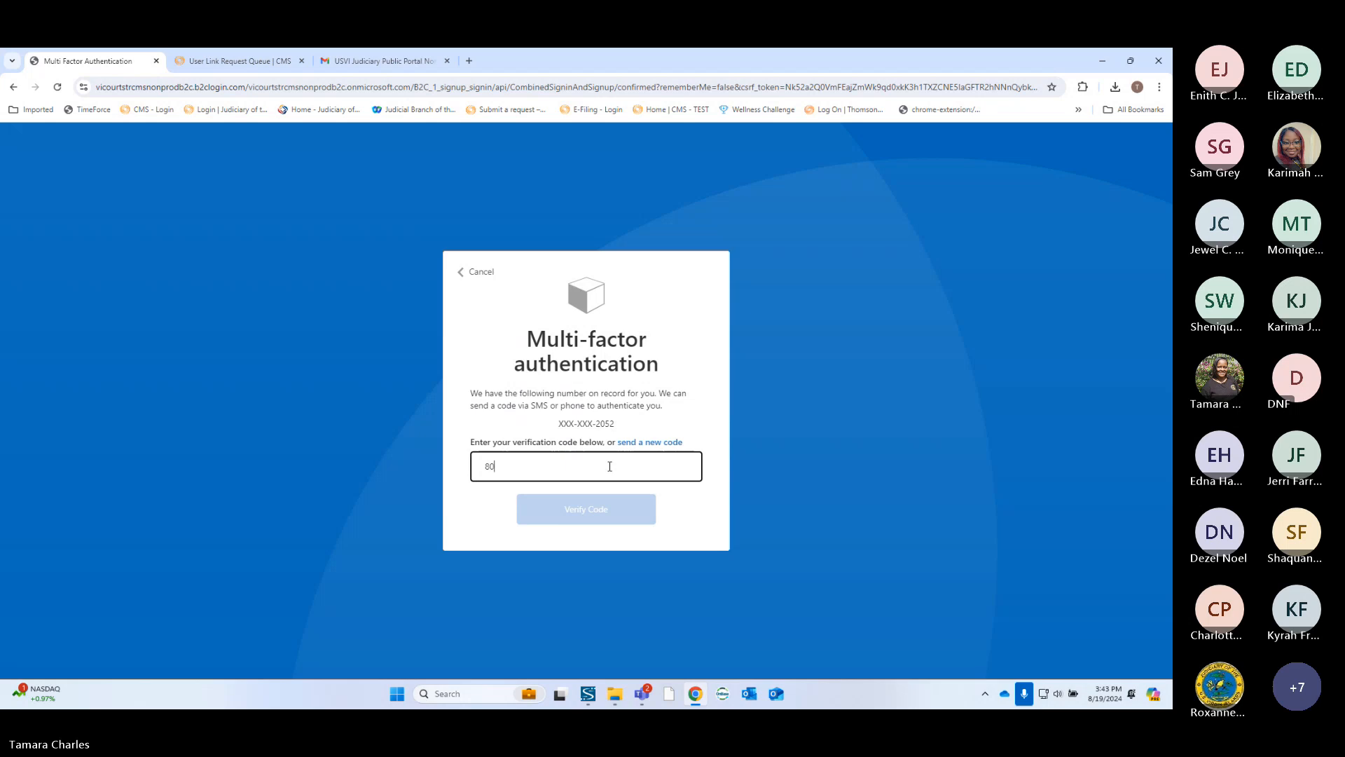
pyautogui.click(587, 510)
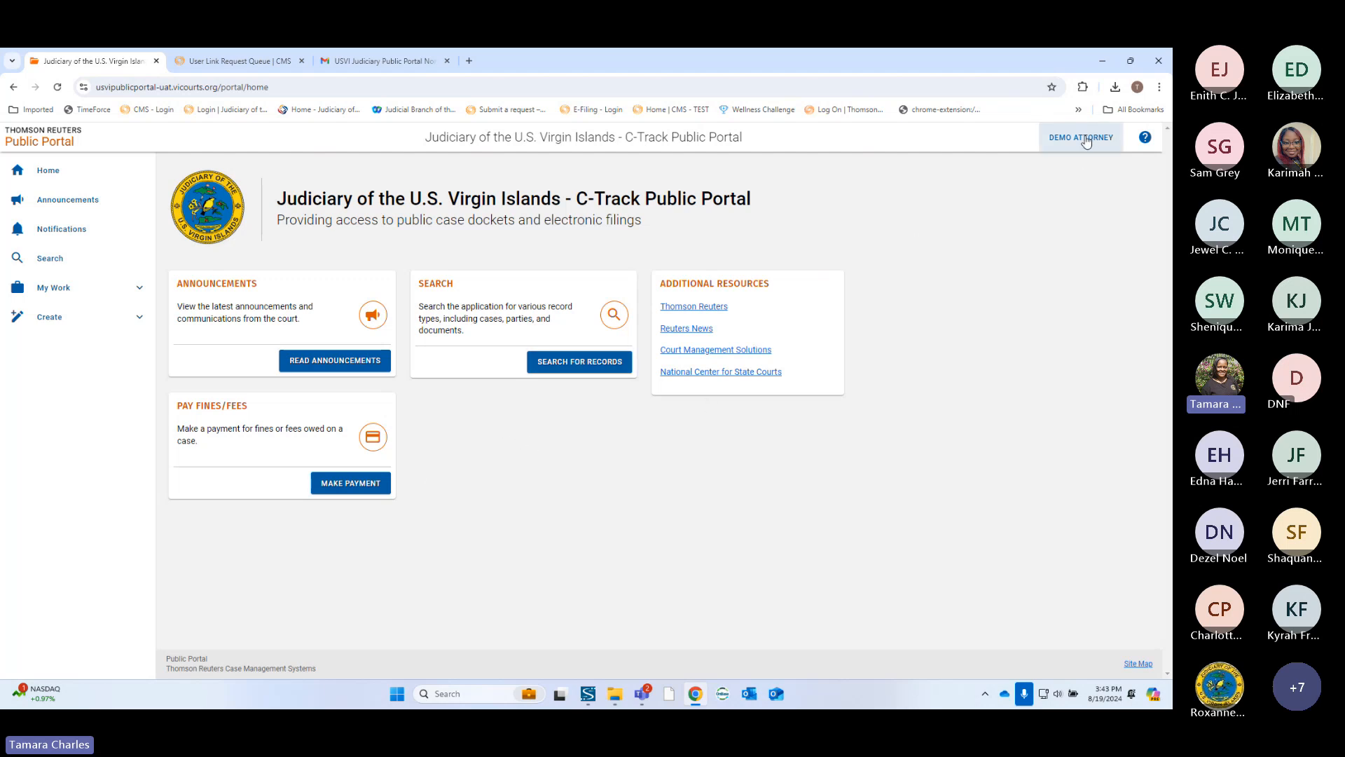
pyautogui.click(133, 289)
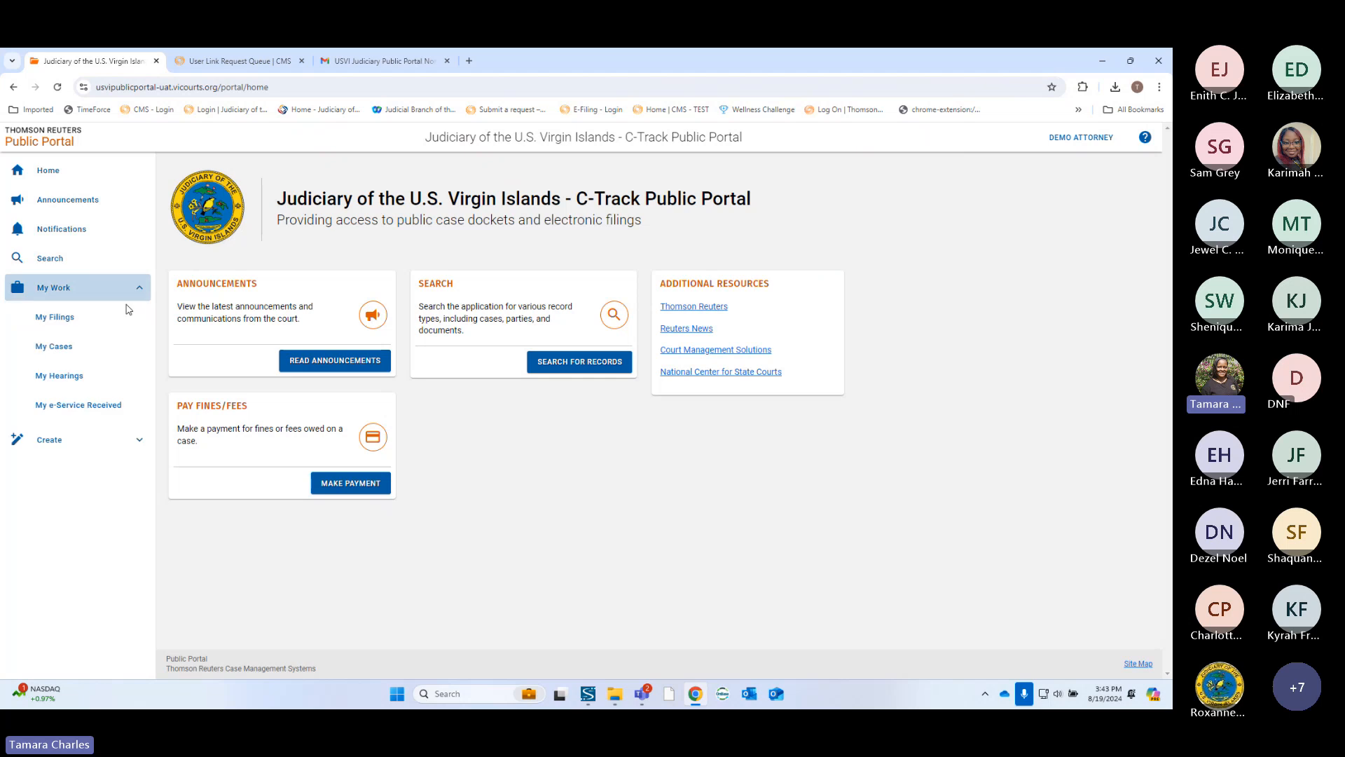
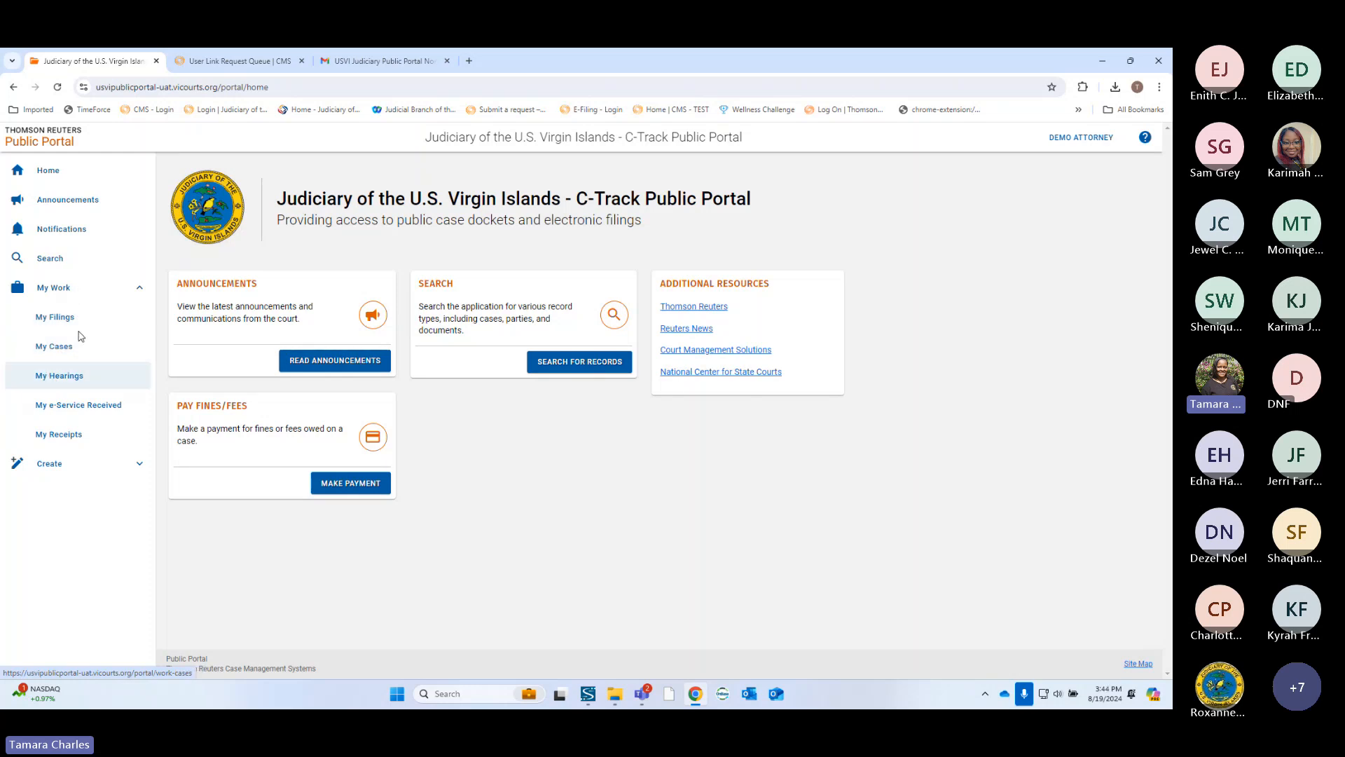
# Log the DEMO ATTORNEY account out and return to the sign-in page.
pyautogui.click(1096, 144)
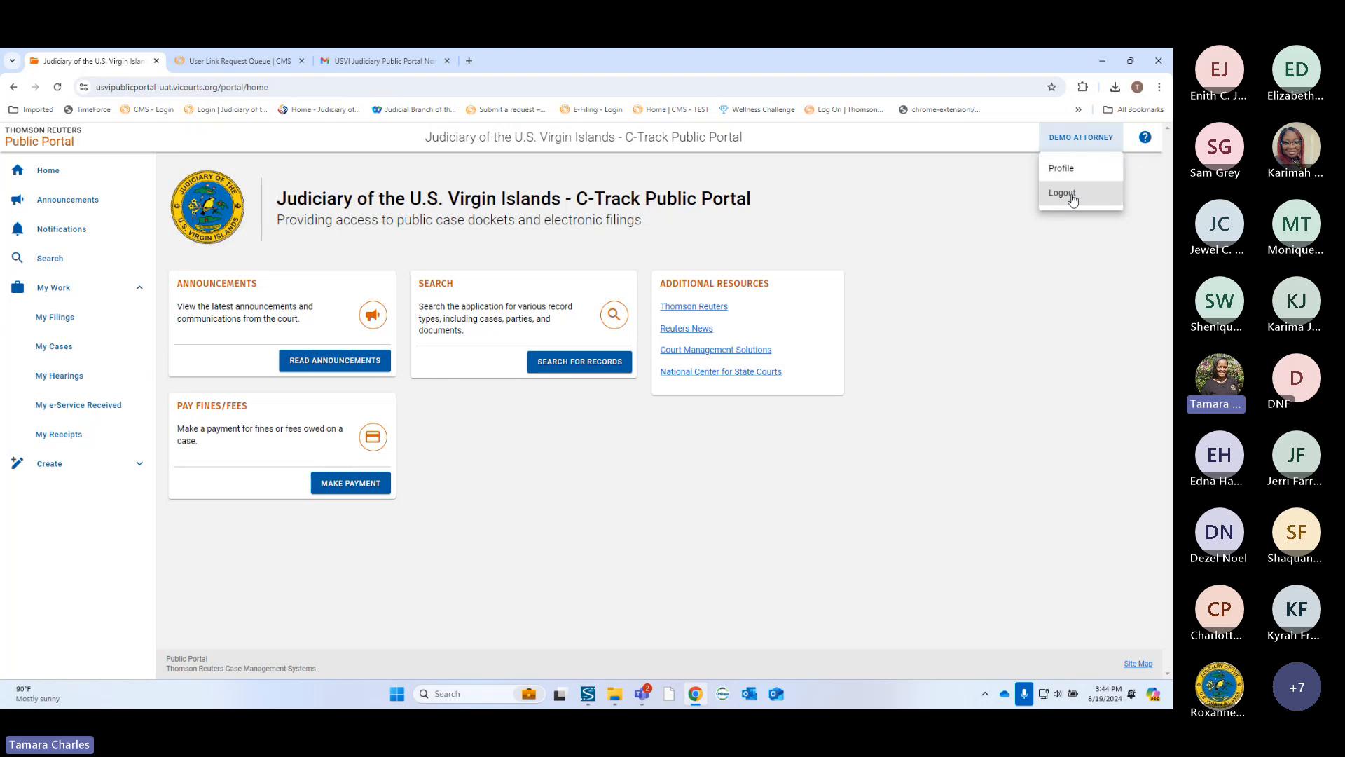
pyautogui.click(1072, 199)
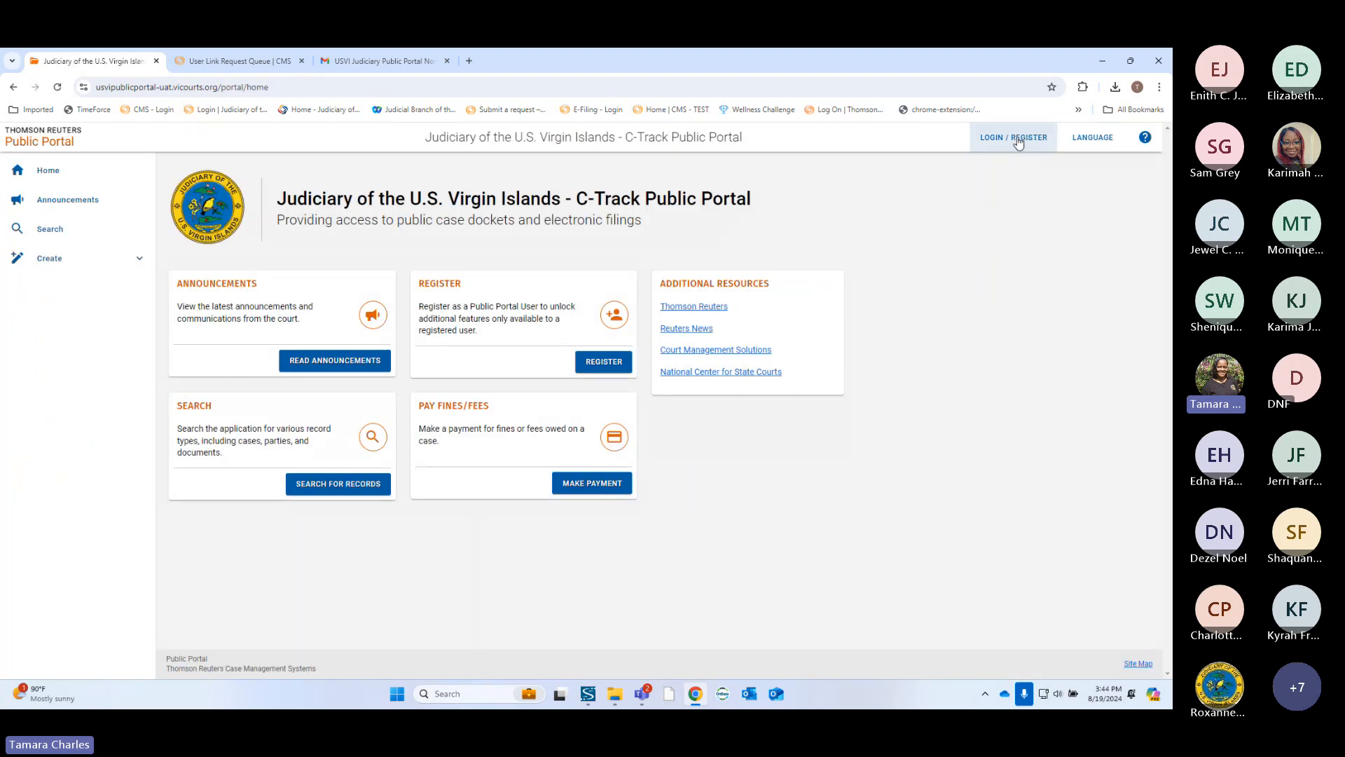
pyautogui.click(1019, 139)
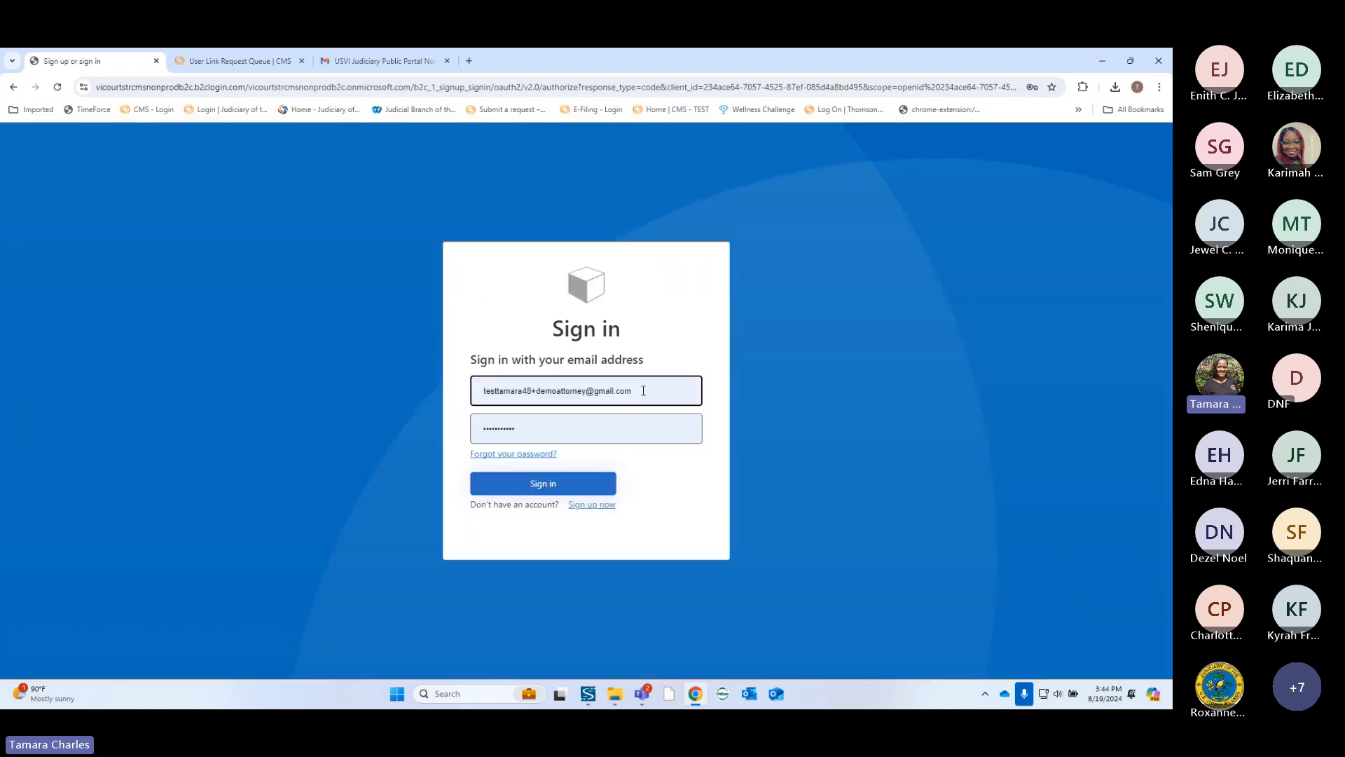
# Sign in with the saved support staff login and verify with a texted one-time code.
pyautogui.click(644, 389)
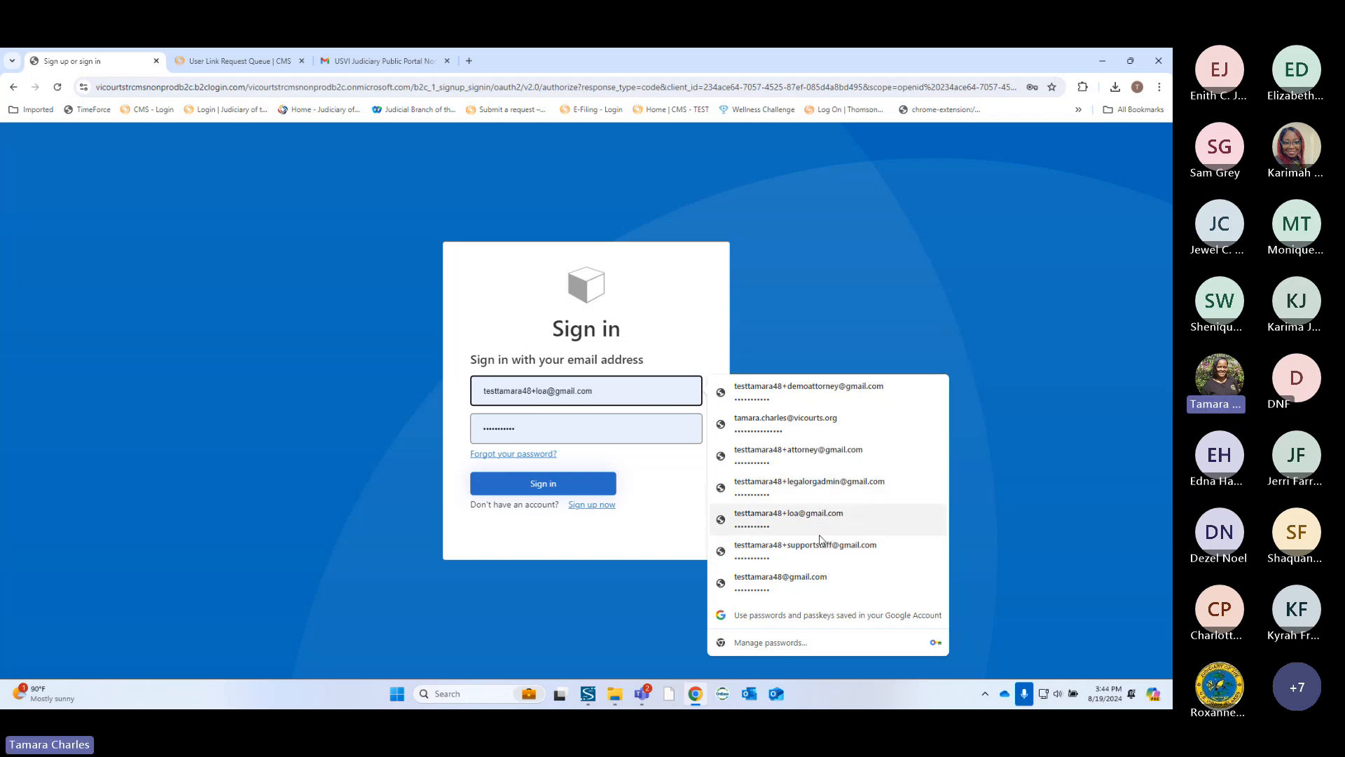
pyautogui.click(799, 550)
pyautogui.click(564, 483)
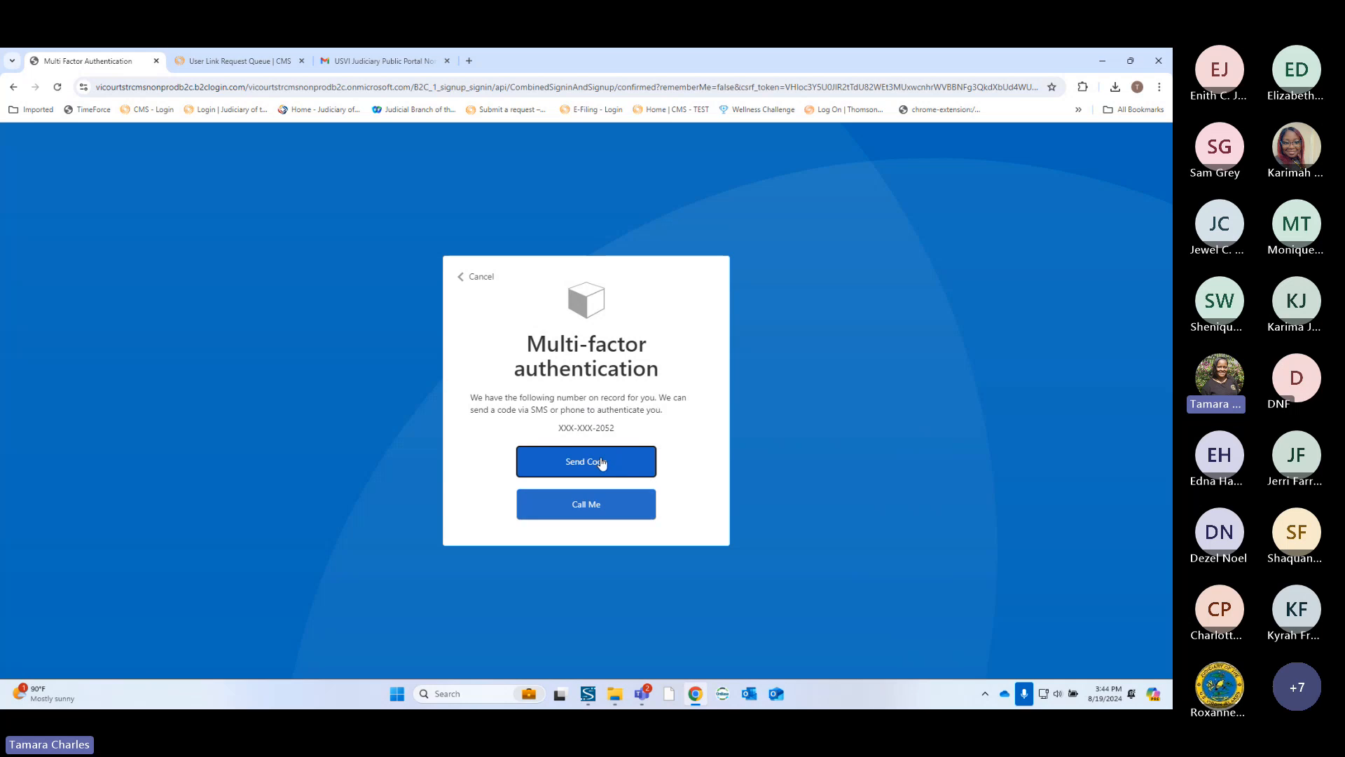
pyautogui.click(590, 462)
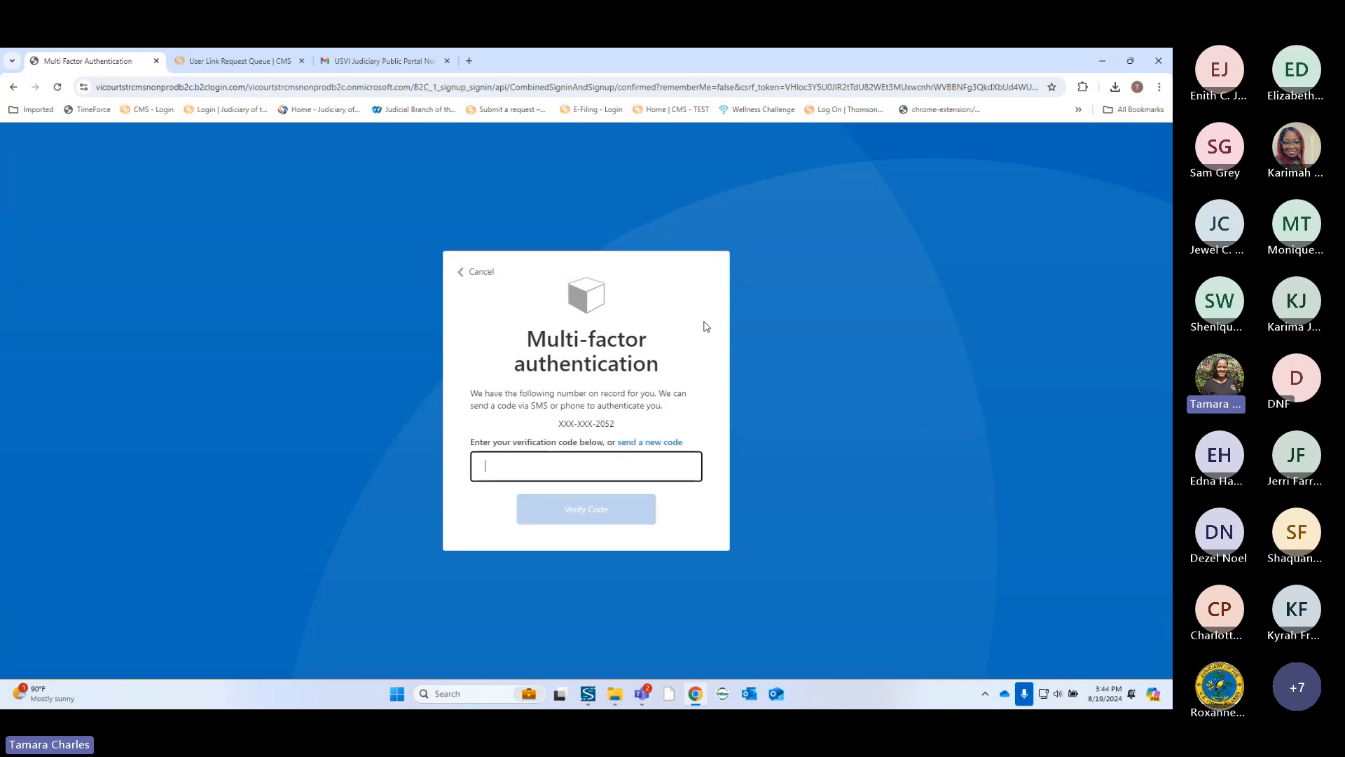
pyautogui.click(641, 470)
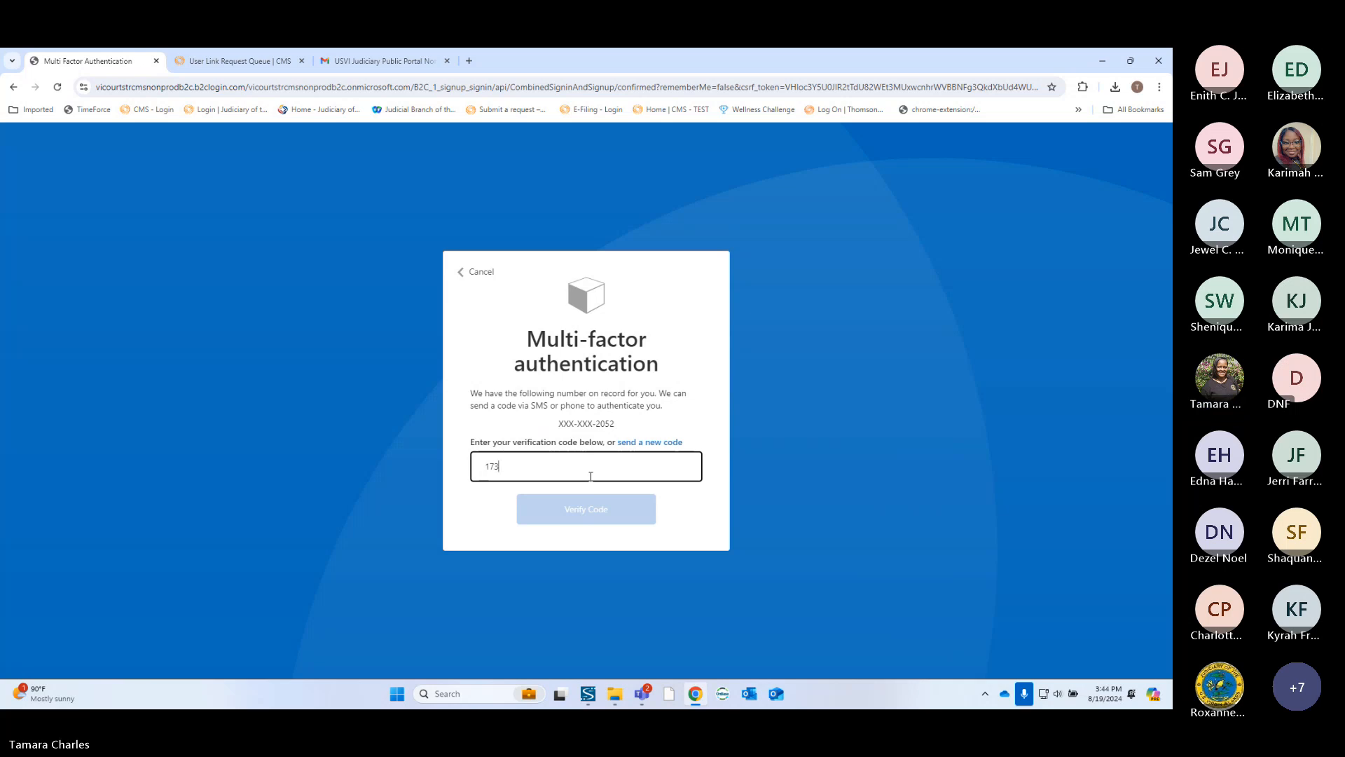
pyautogui.click(571, 509)
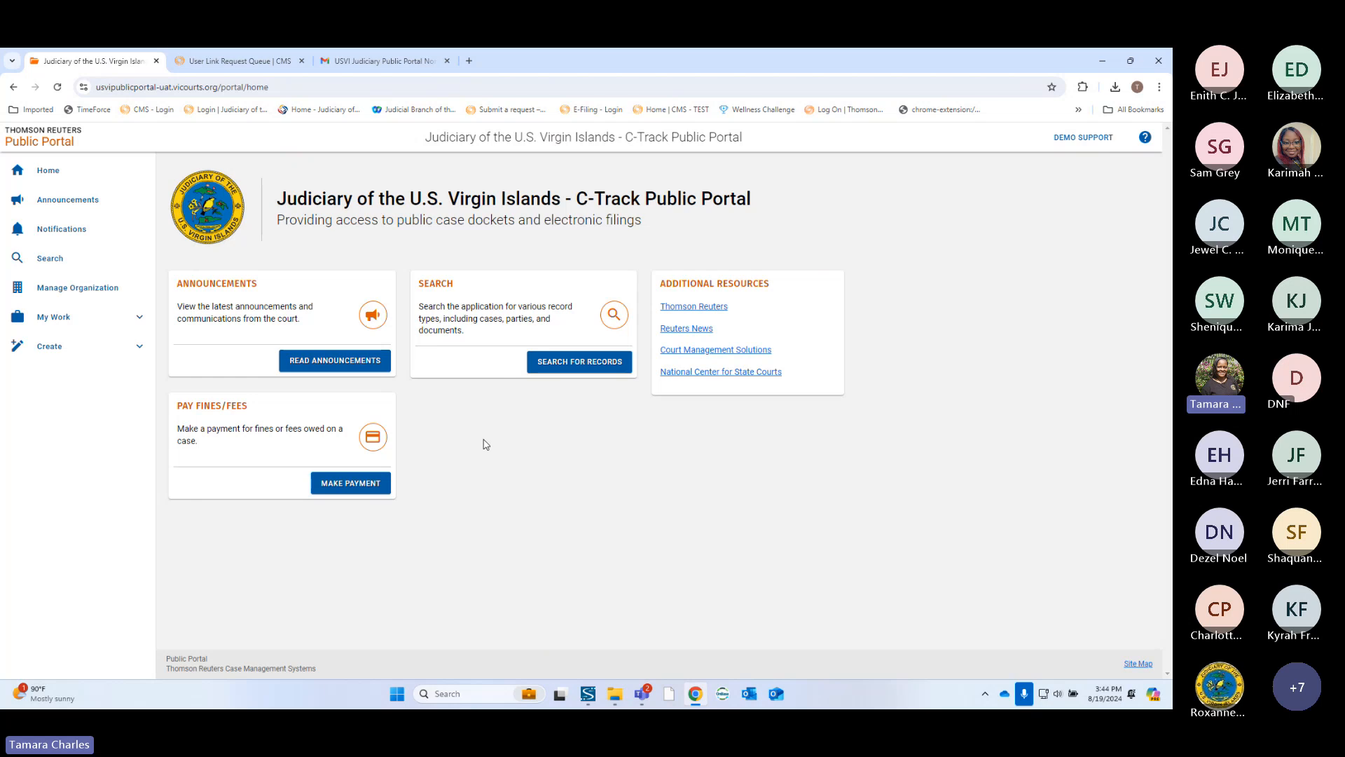
# Show the Users list under Manage Organization for Judiciary Law Offices.
pyautogui.click(66, 289)
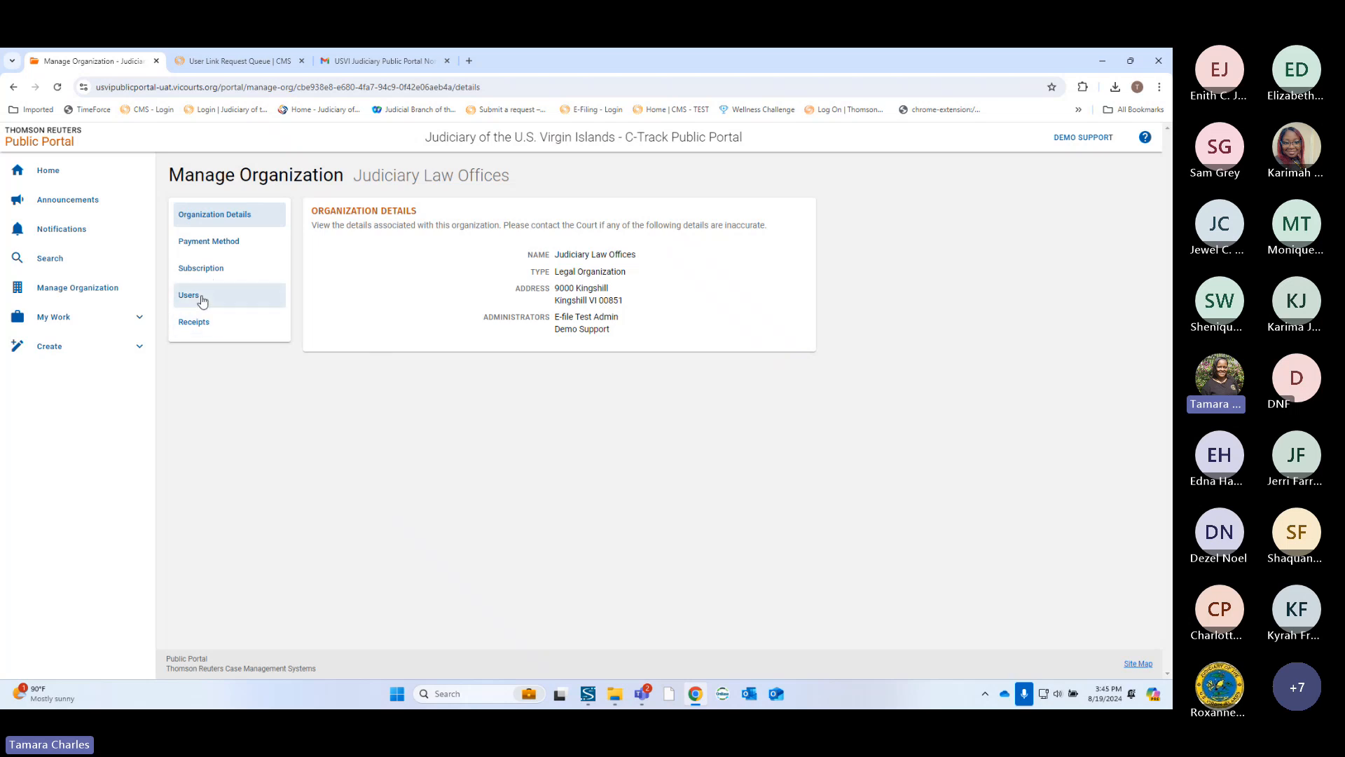
pyautogui.click(202, 302)
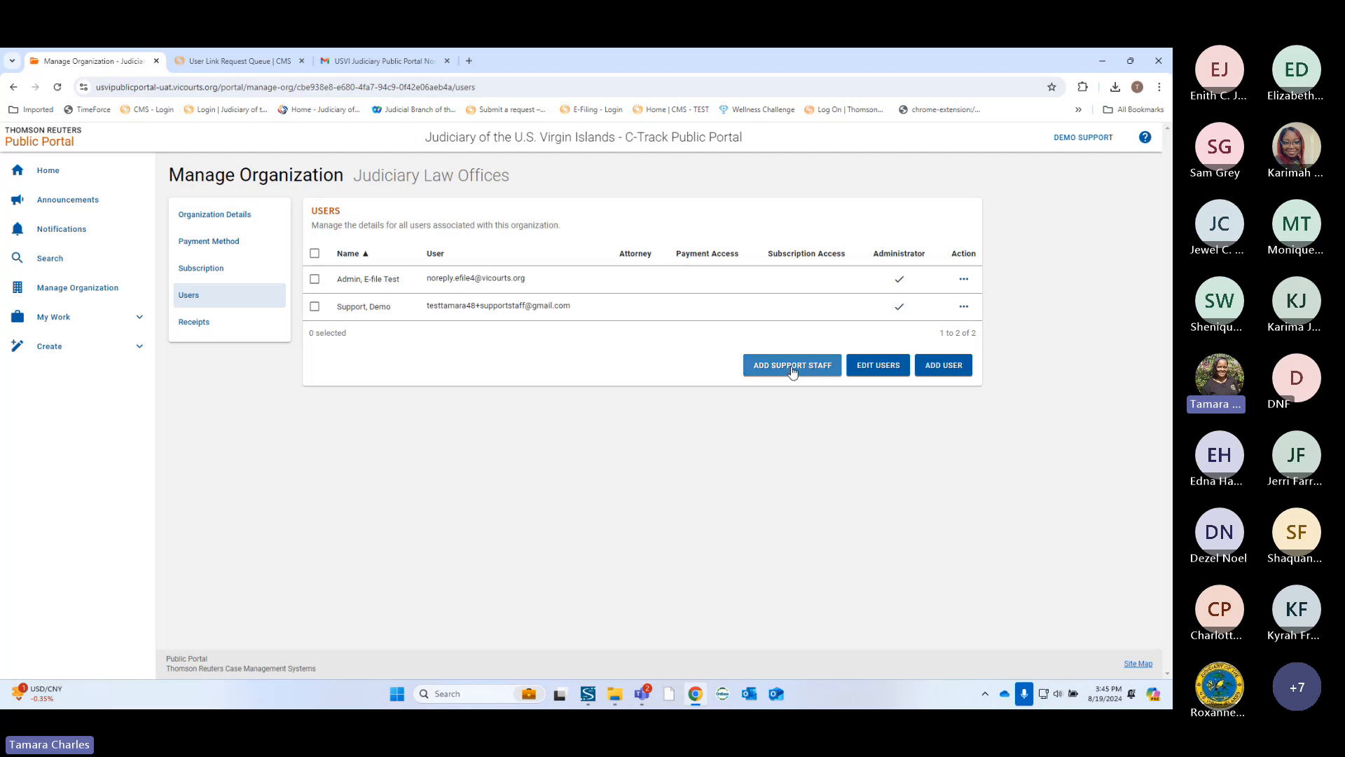
# Start a new organization user and enter the legal org admin test account's email address.
pyautogui.click(946, 365)
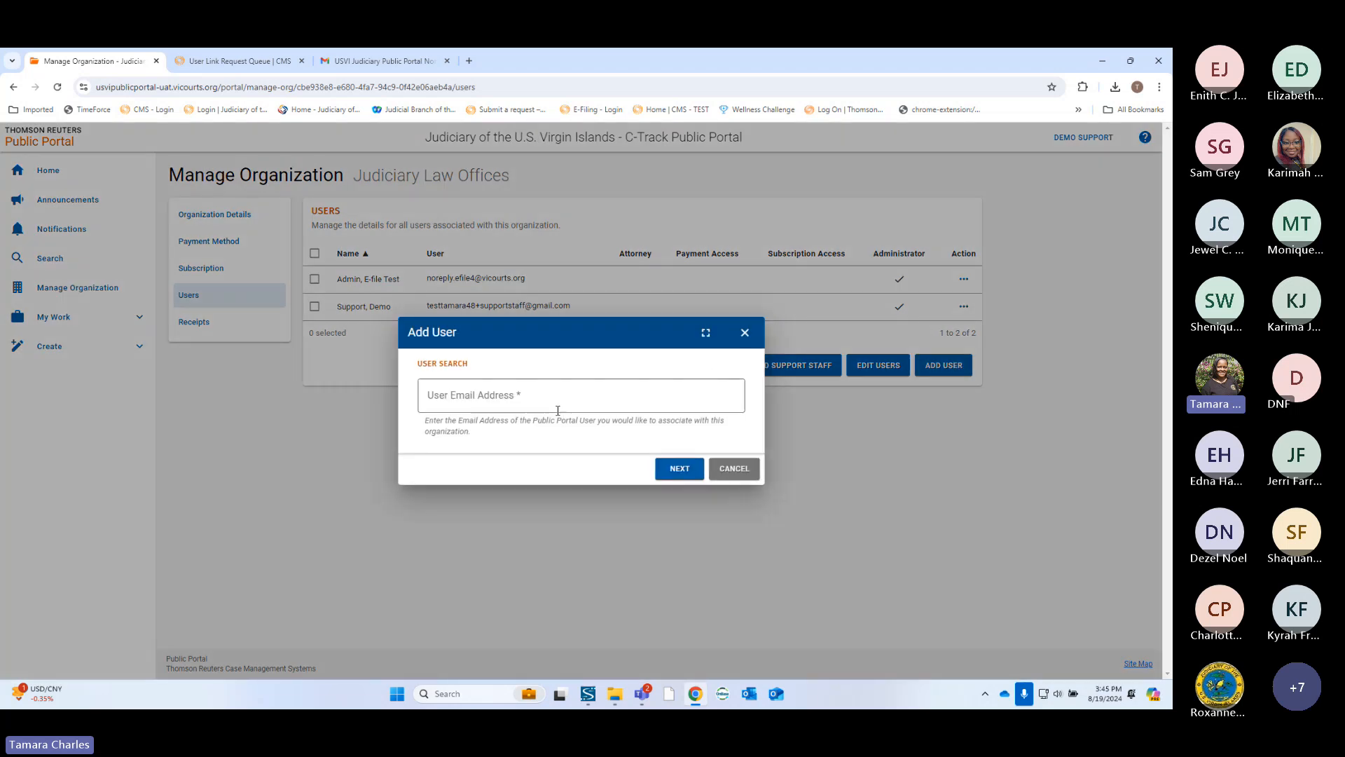
pyautogui.click(558, 410)
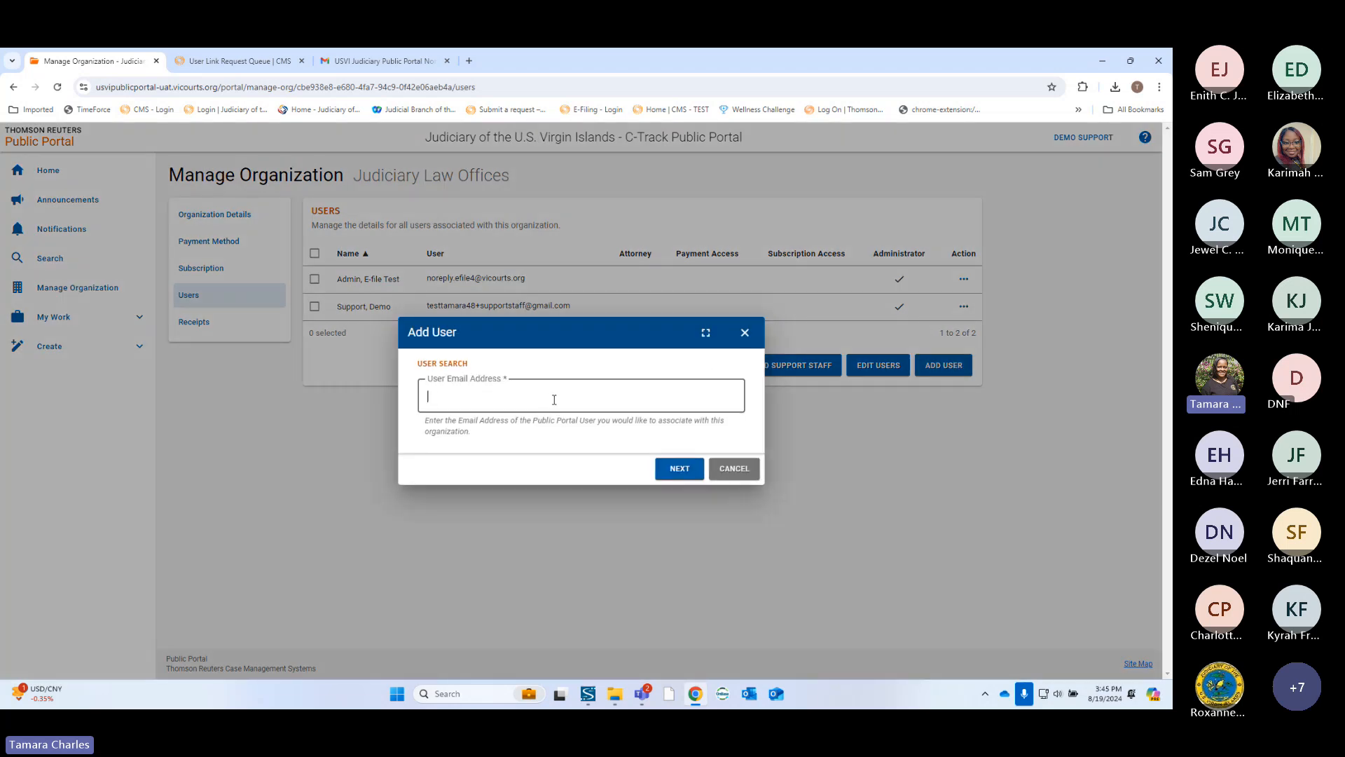
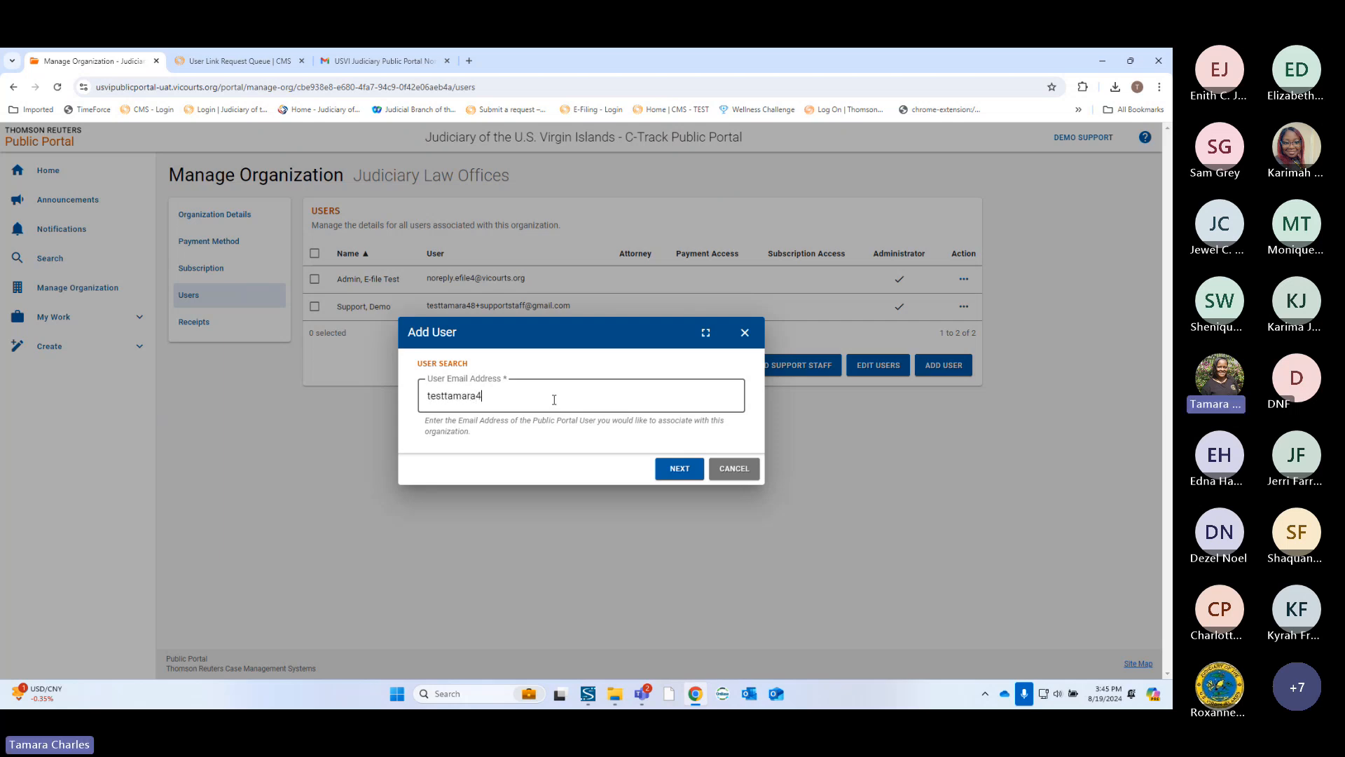
# Look up that user and save them with Administrator left unchecked.
pyautogui.click(678, 469)
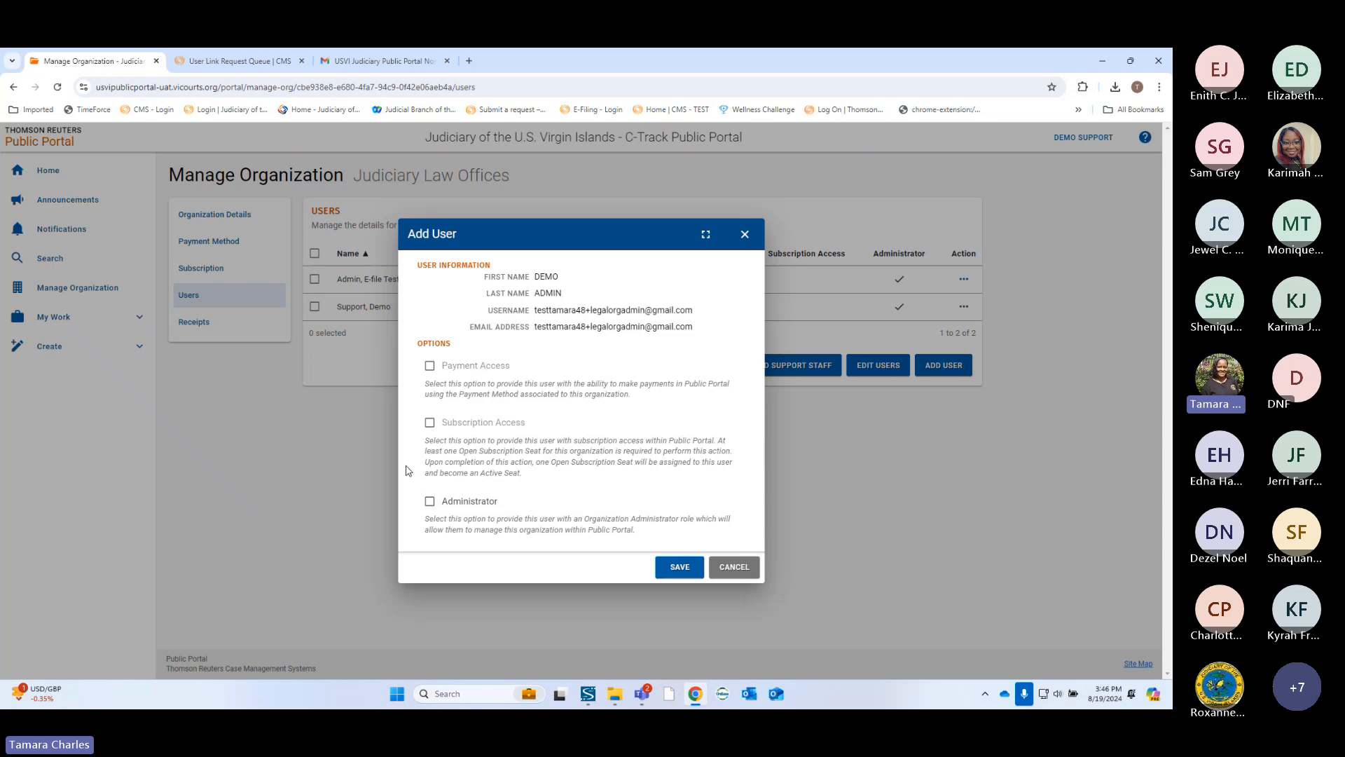
pyautogui.click(432, 503)
pyautogui.click(430, 504)
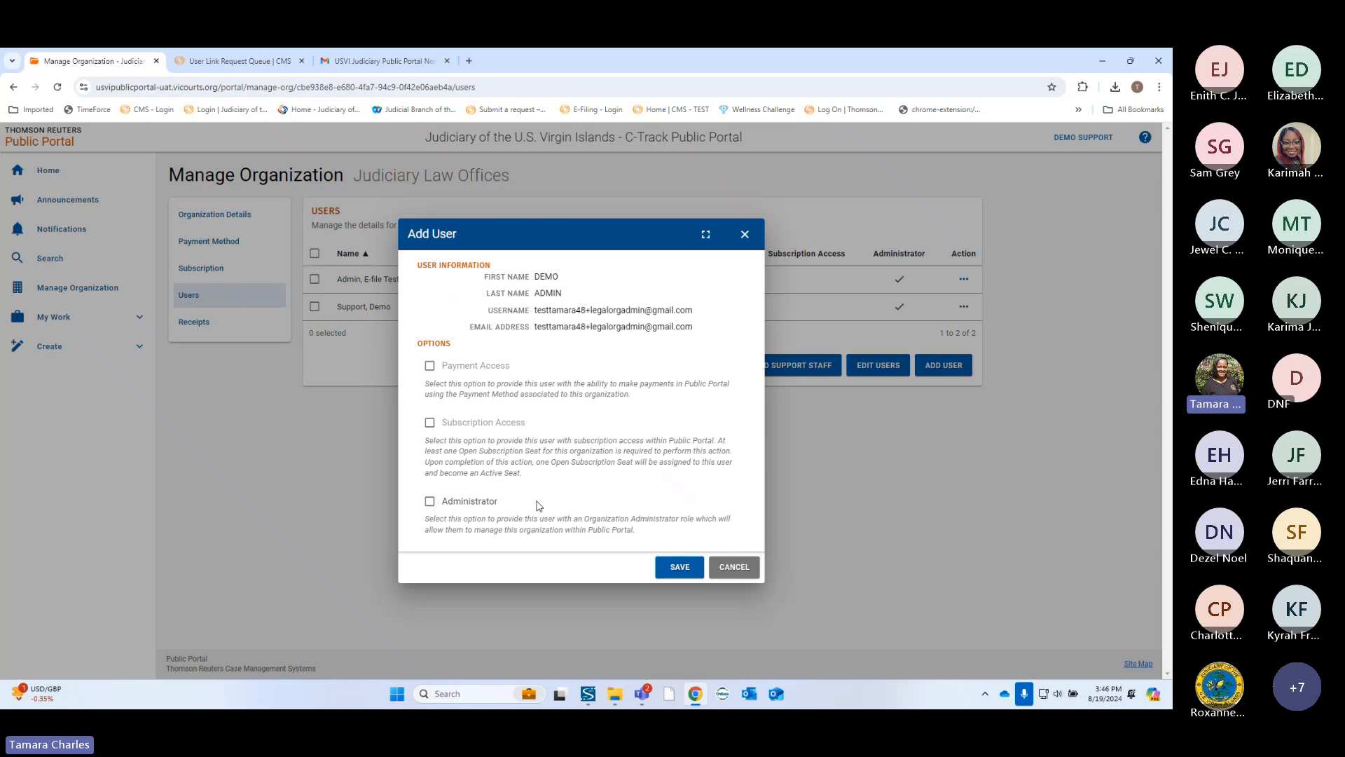
pyautogui.click(676, 571)
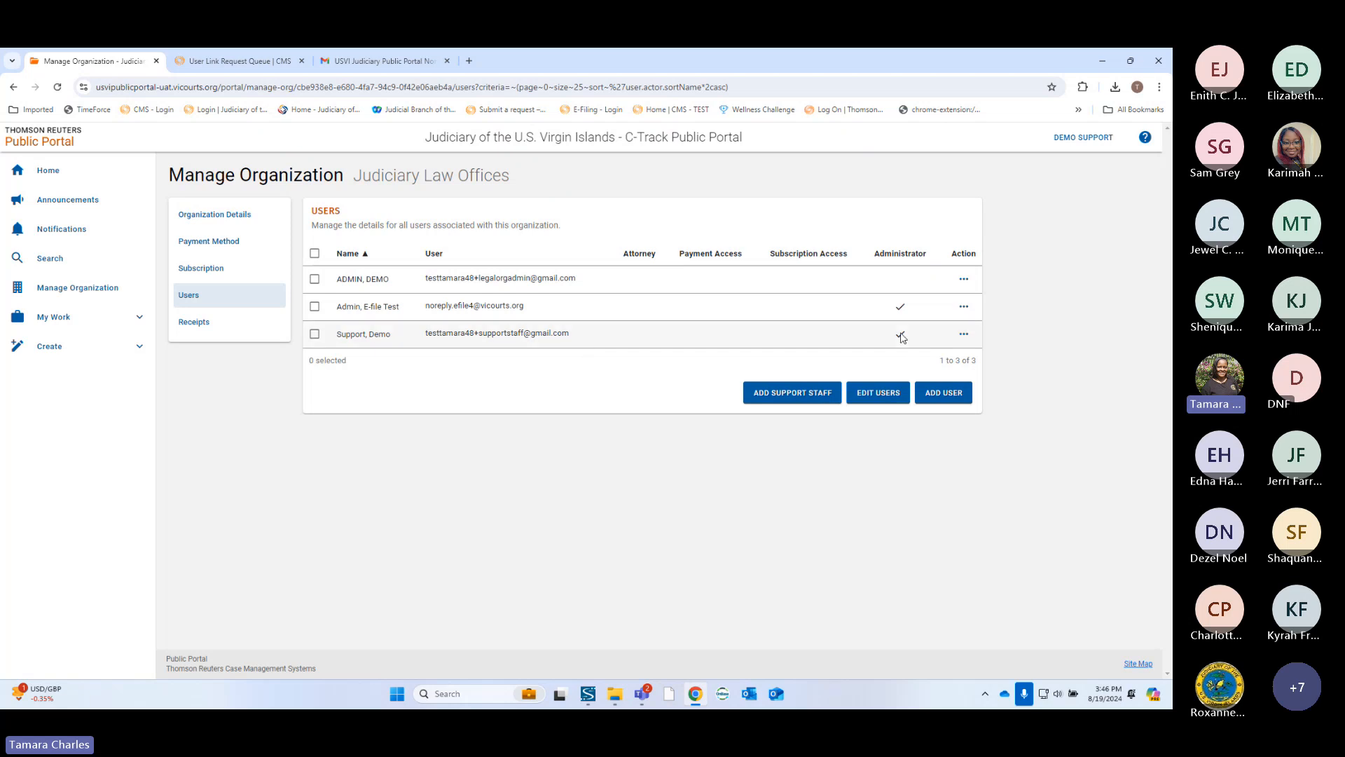
# Edit the new admin test user to tick Administrator and save.
pyautogui.click(965, 279)
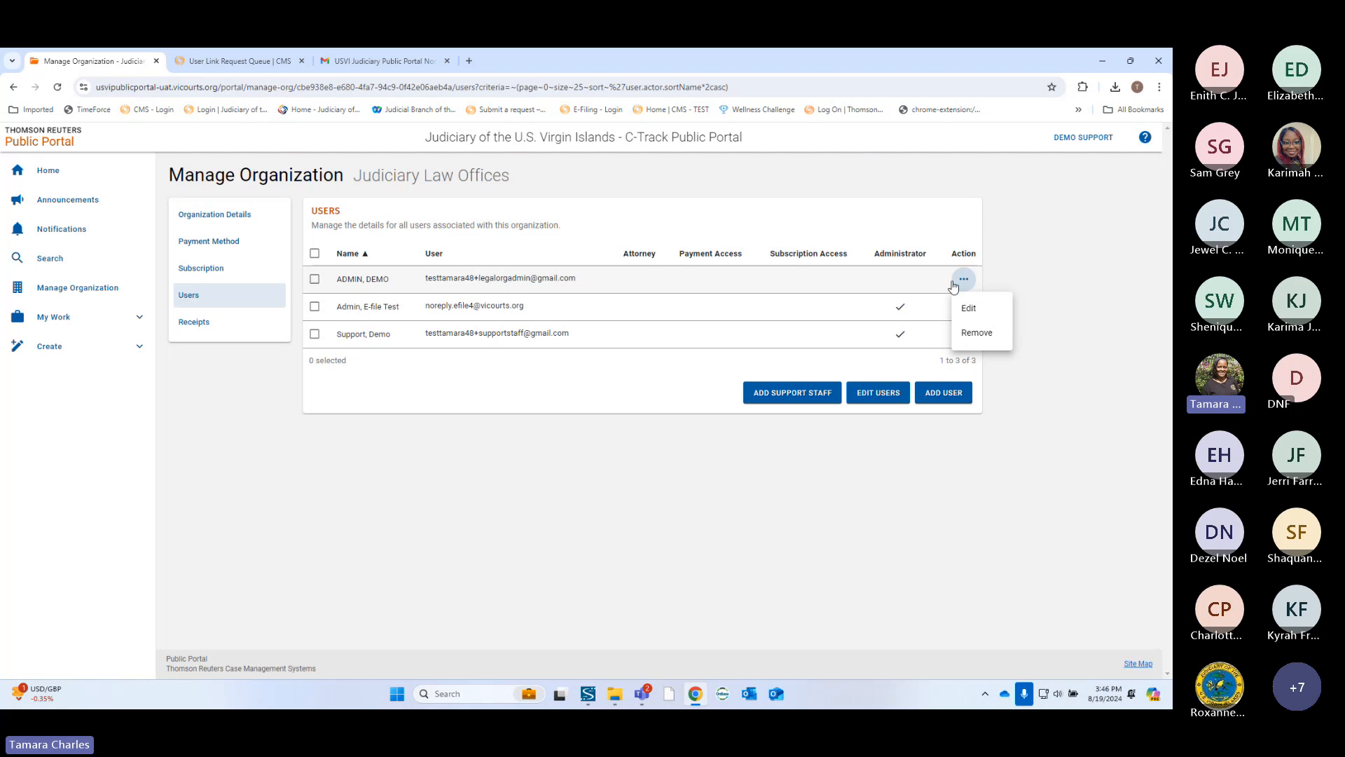
pyautogui.click(968, 308)
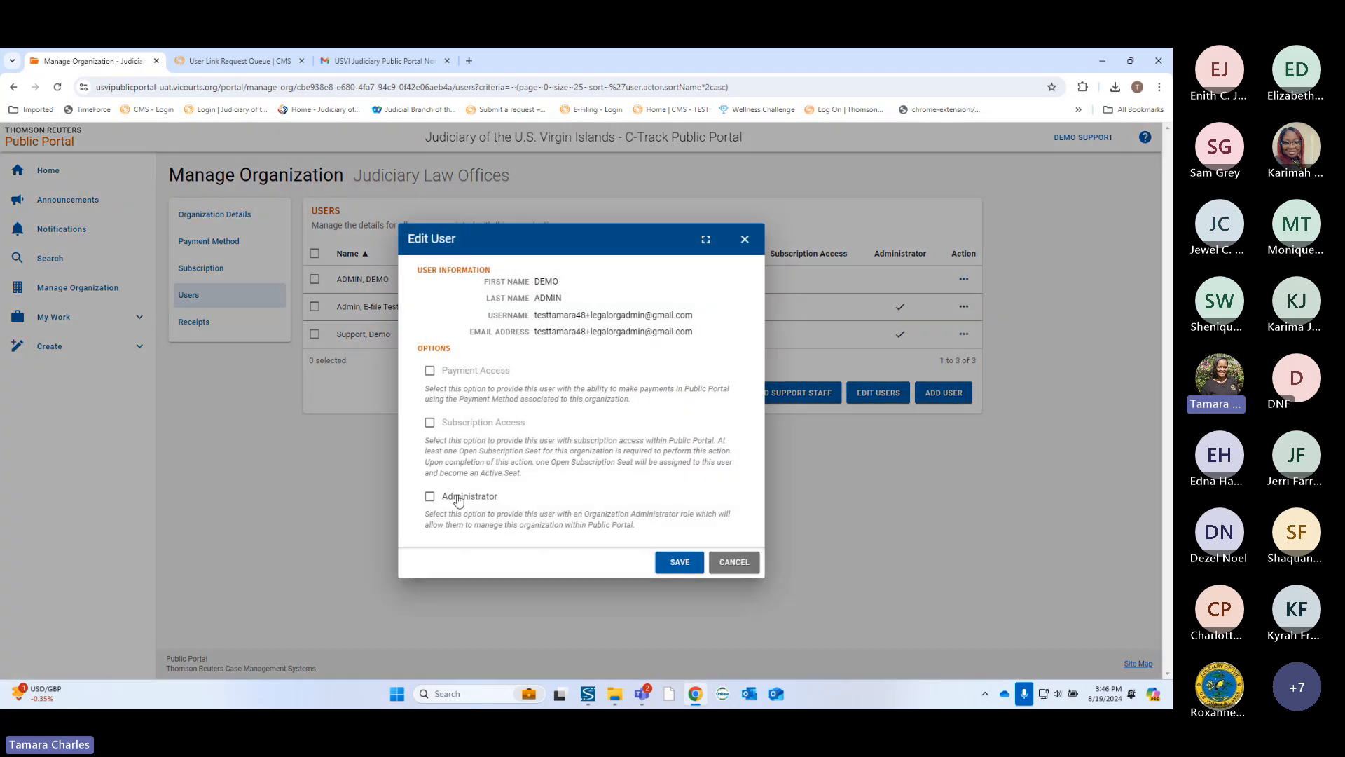
pyautogui.click(429, 497)
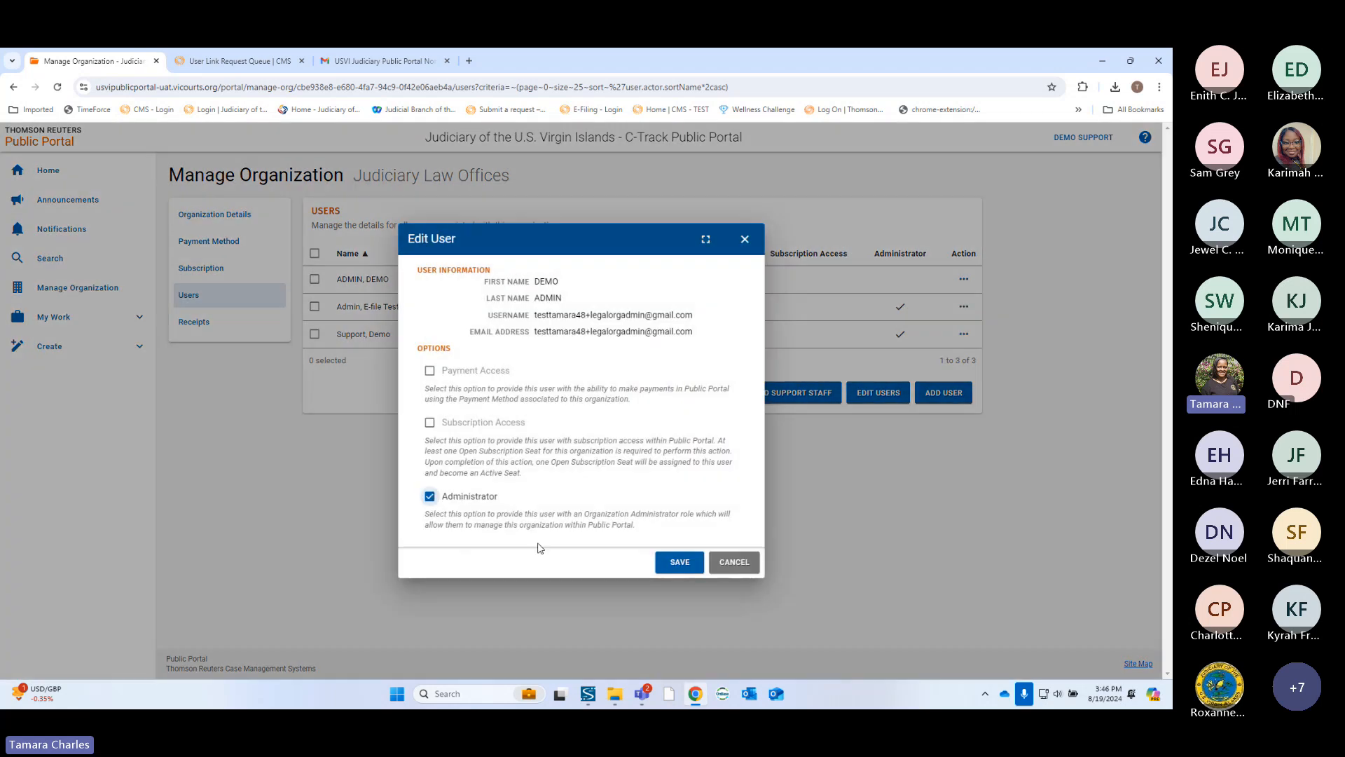
pyautogui.click(685, 565)
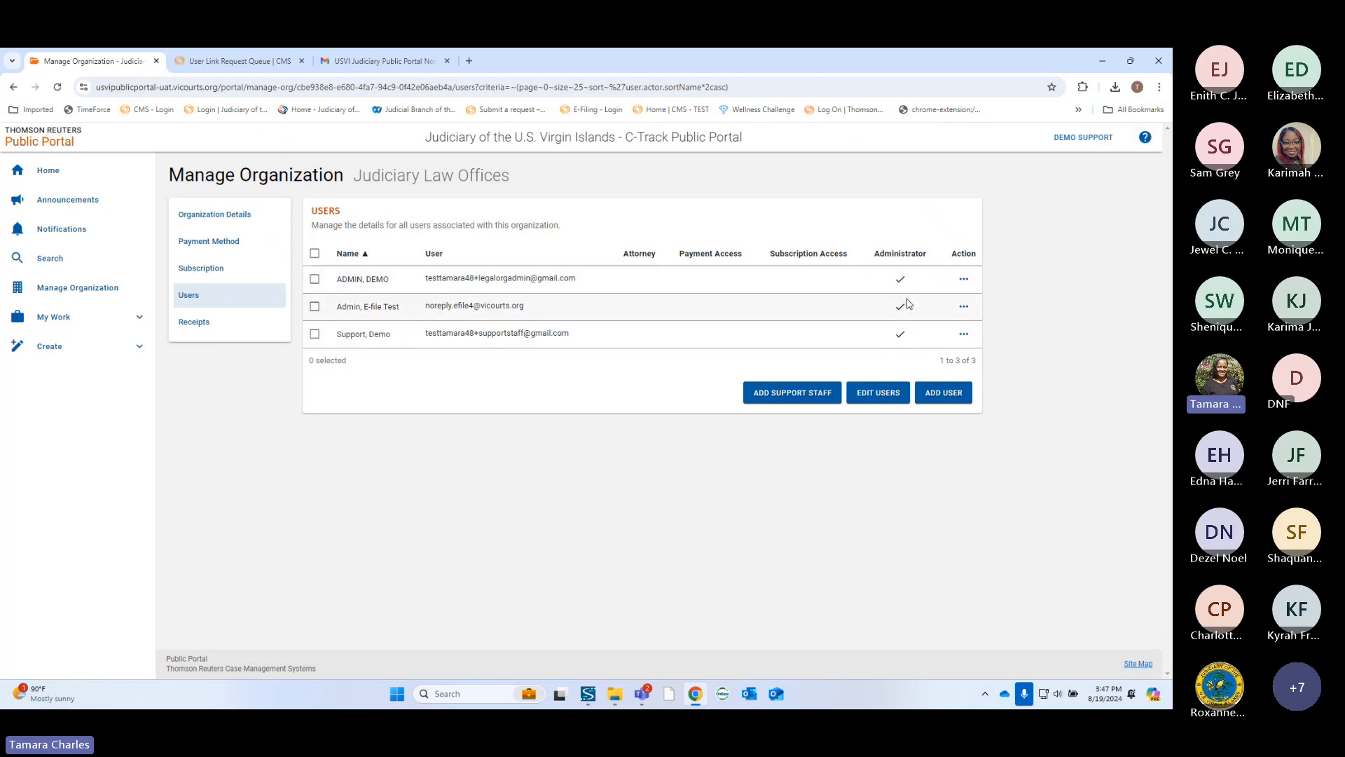
# Add the demo attorney account to Judiciary Law Offices by its email, without administrator rights.
pyautogui.click(949, 397)
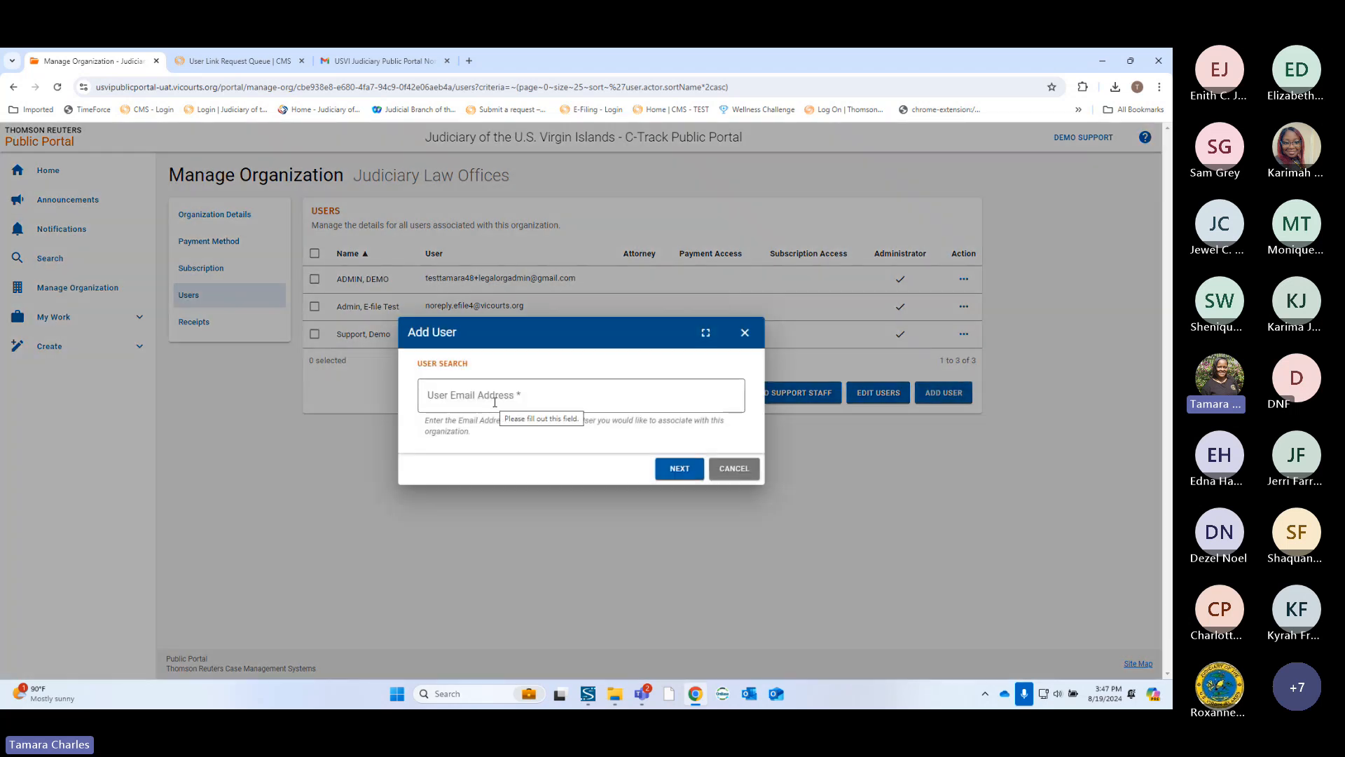
pyautogui.click(495, 403)
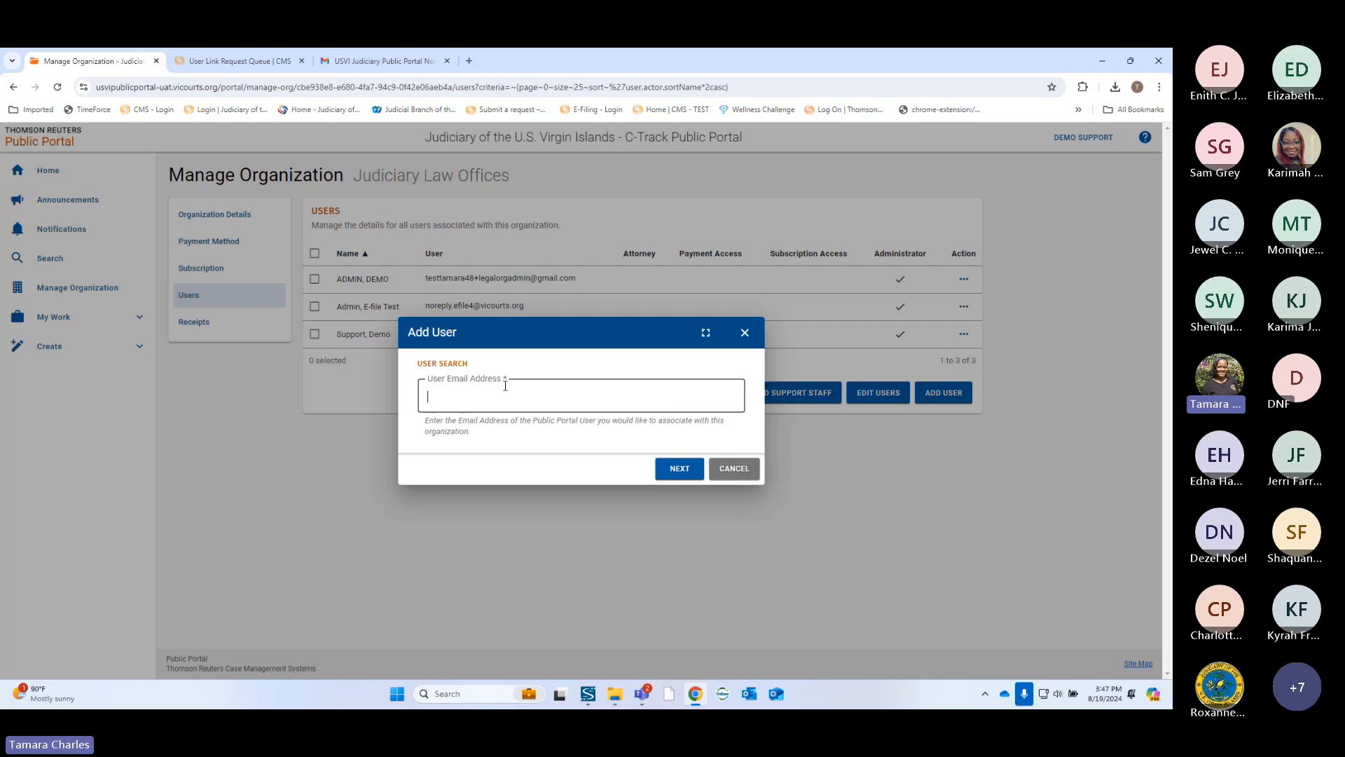
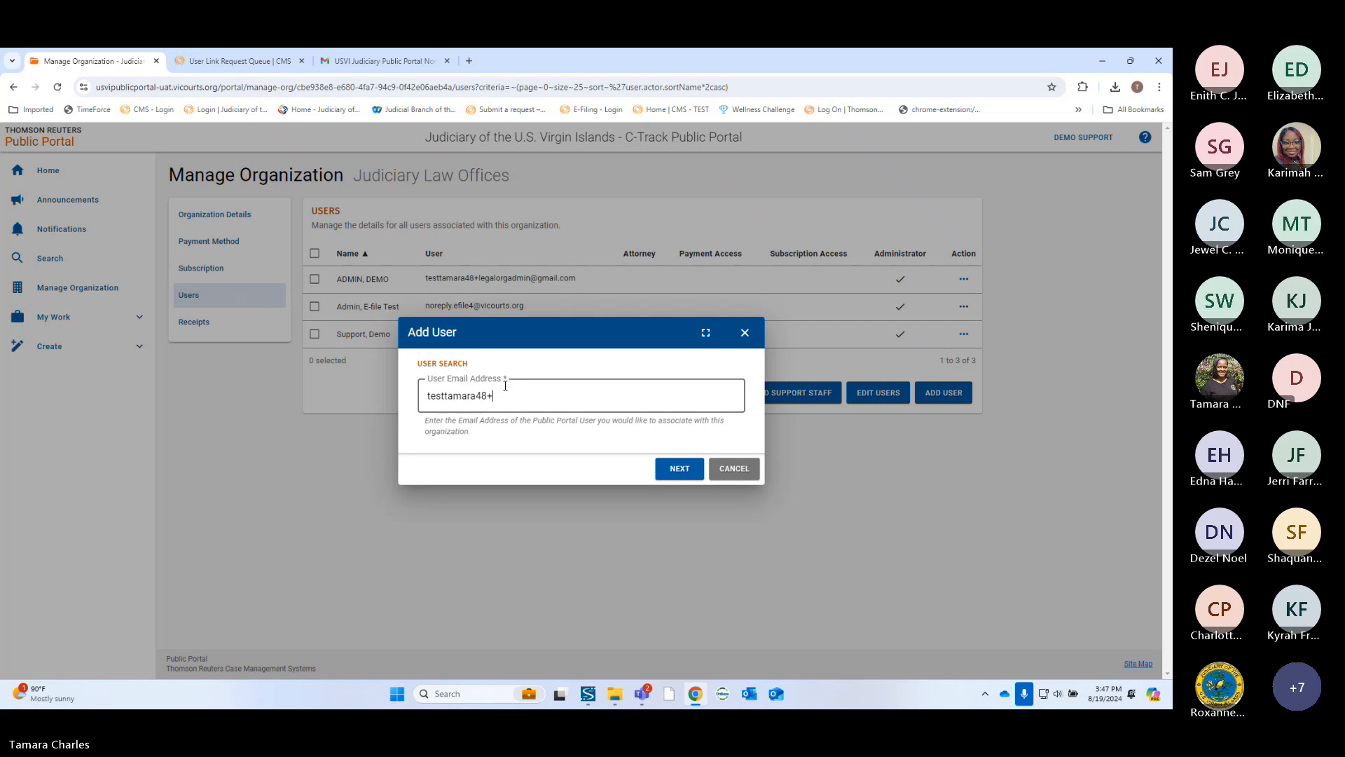
pyautogui.click(676, 469)
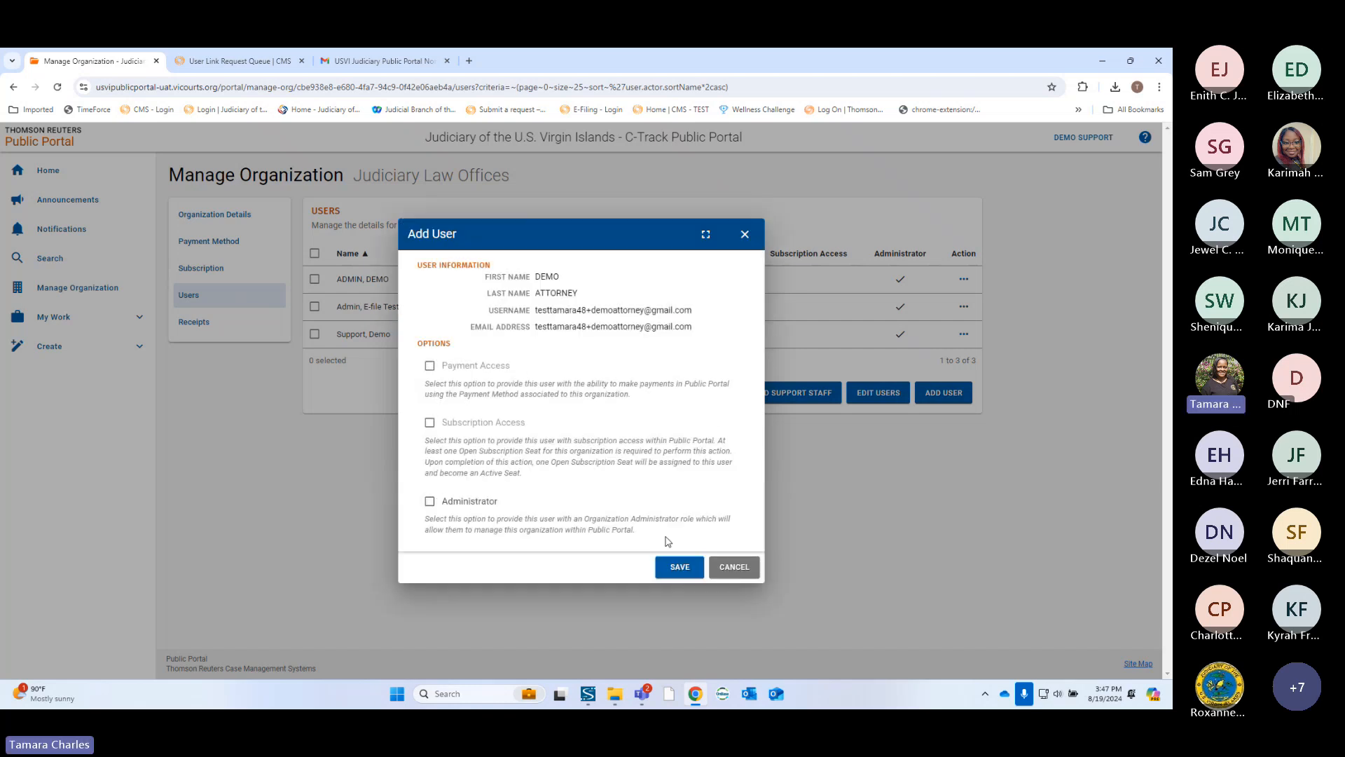
pyautogui.click(678, 569)
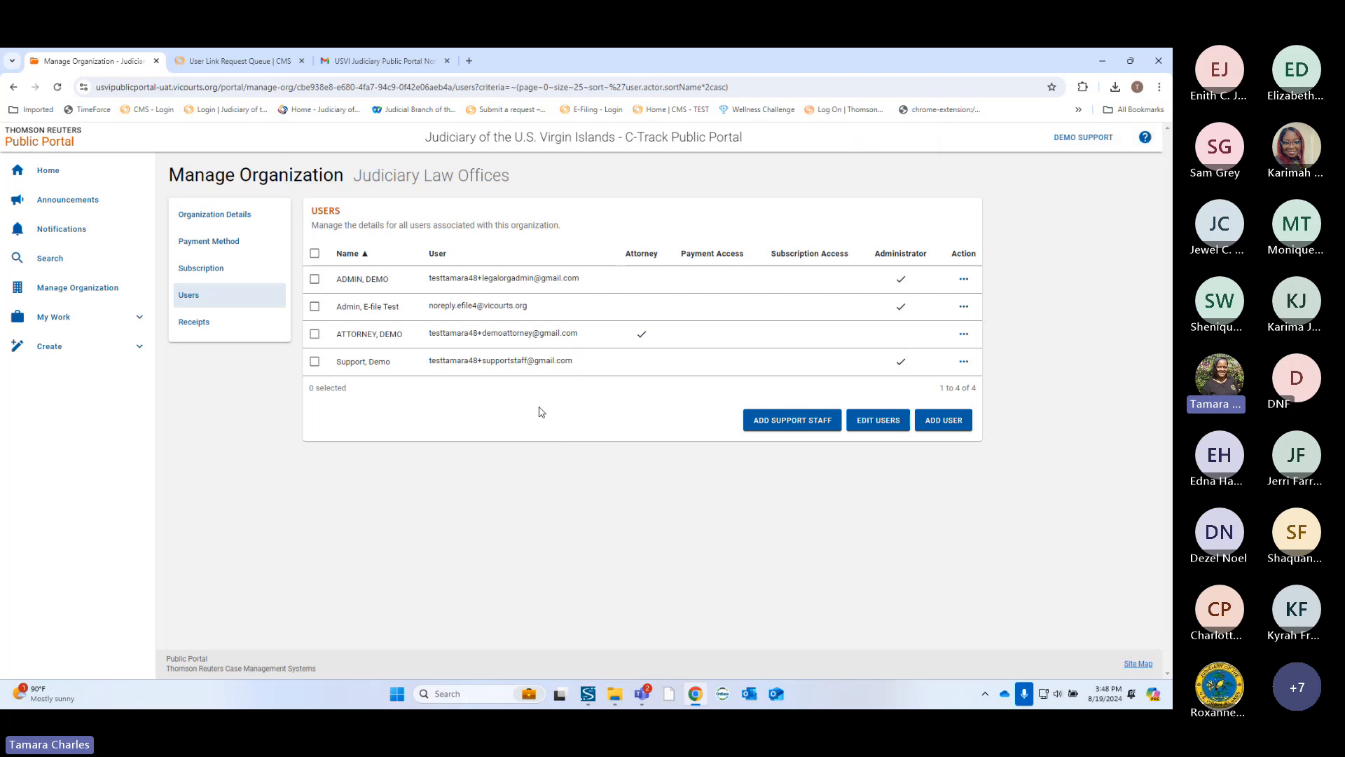
# Authorize the demo admin and support users as the demo attorney's support staff and save.
pyautogui.click(315, 334)
pyautogui.click(795, 420)
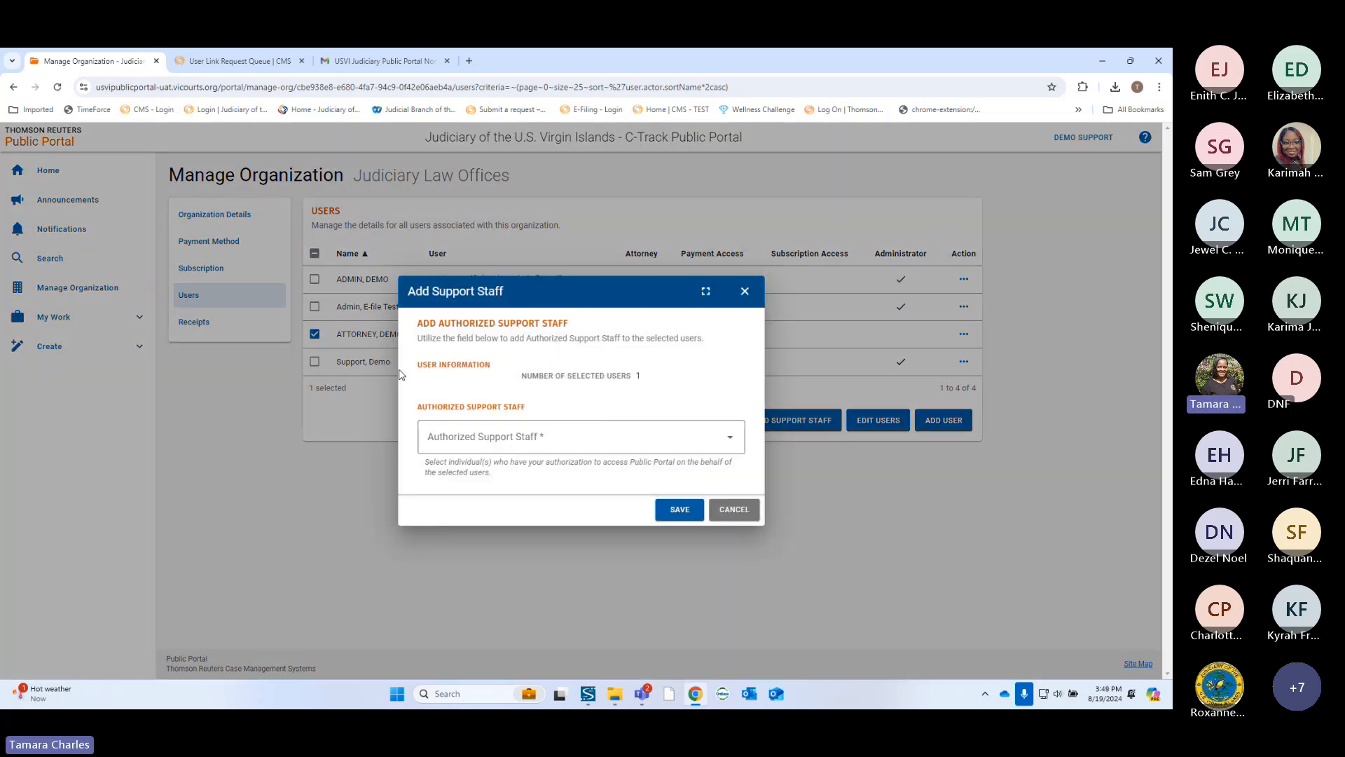
pyautogui.click(570, 435)
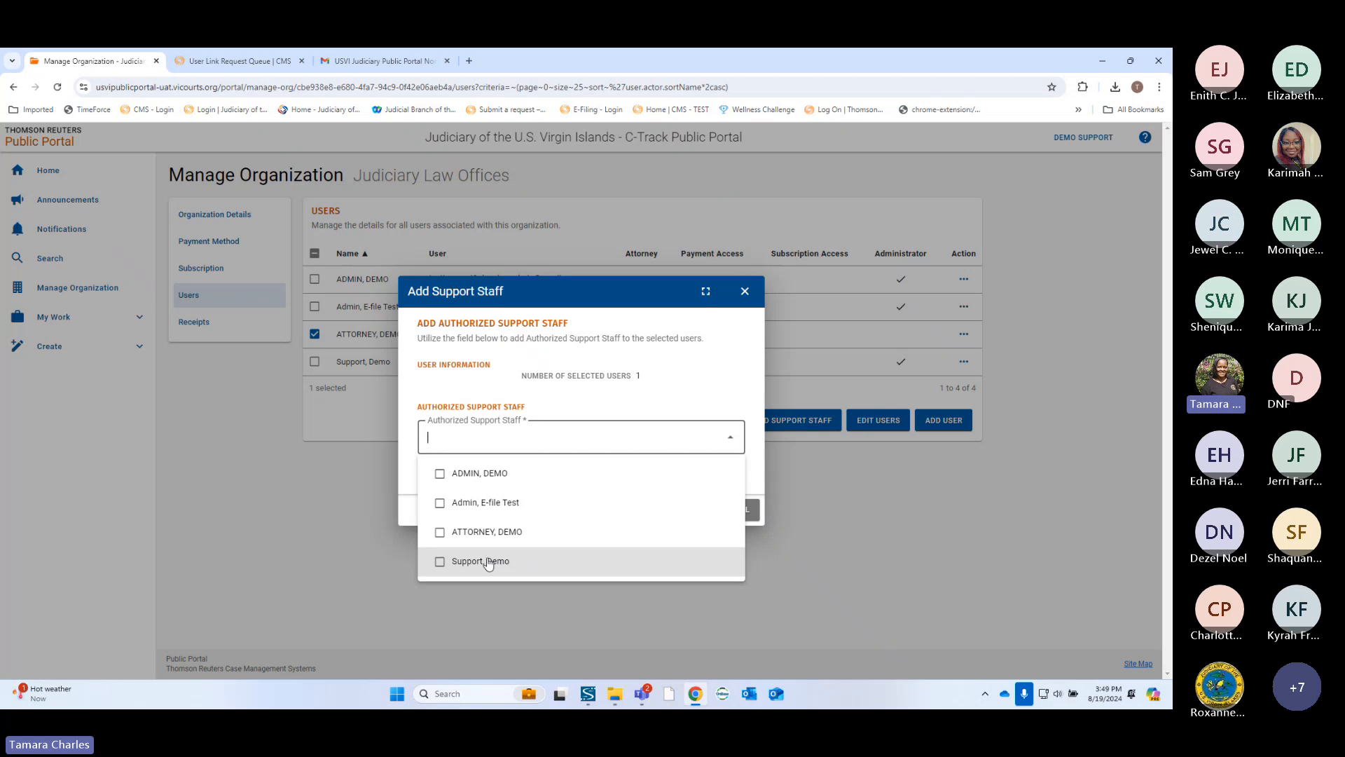
pyautogui.click(440, 475)
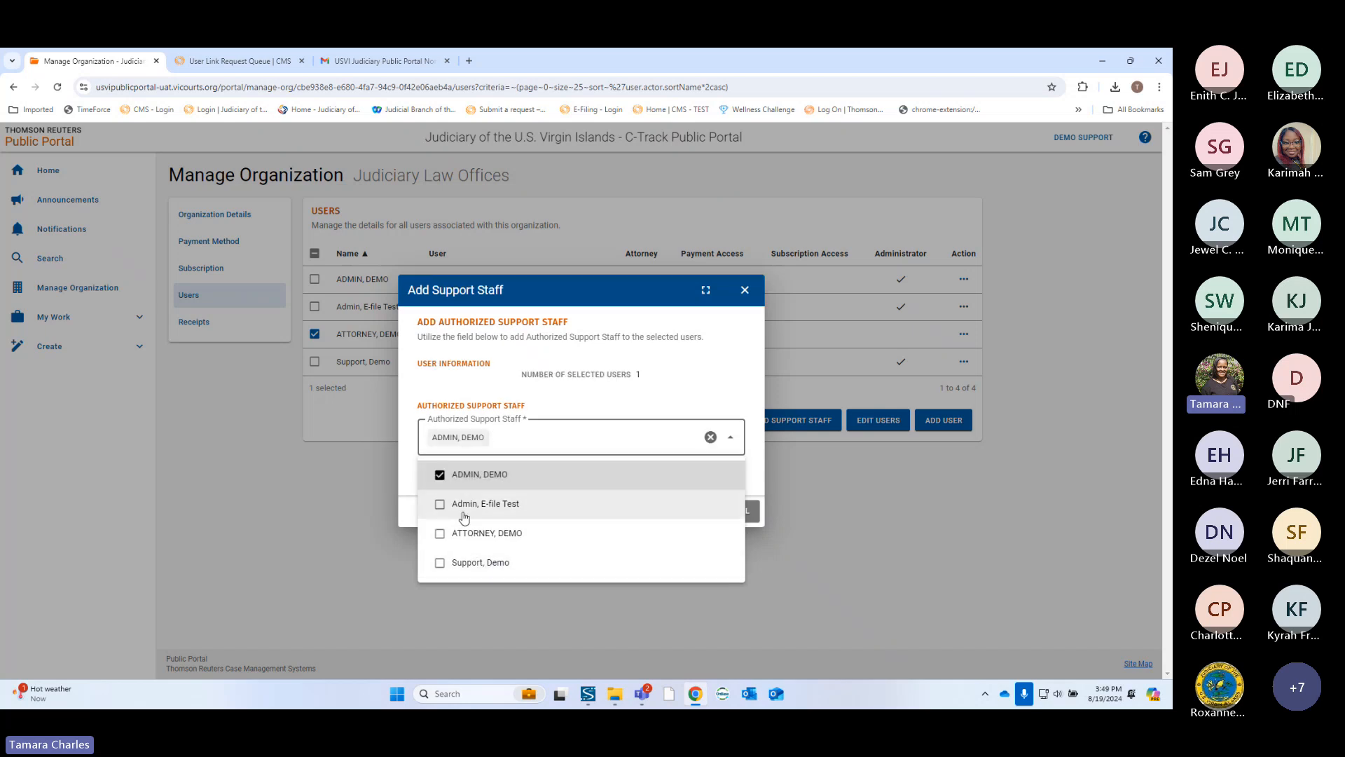
pyautogui.click(440, 564)
pyautogui.click(748, 467)
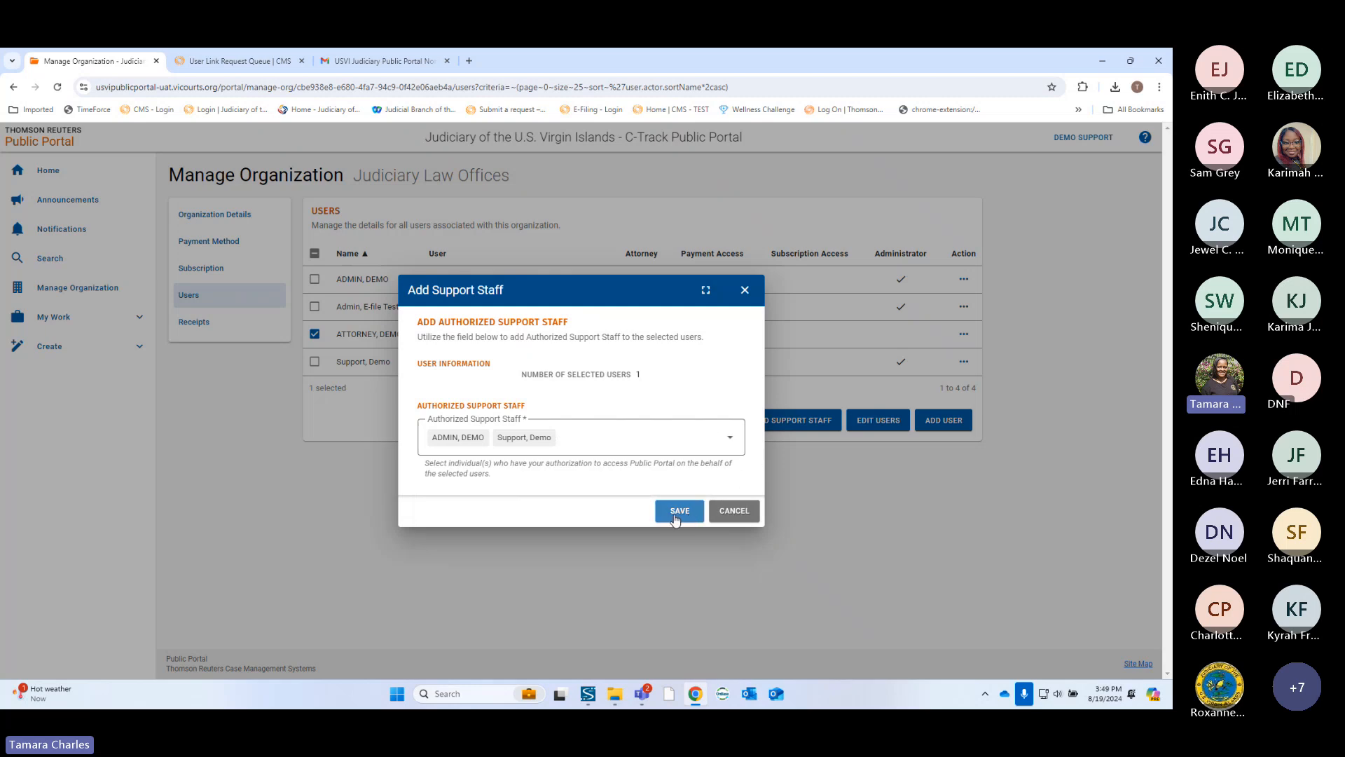
pyautogui.click(676, 514)
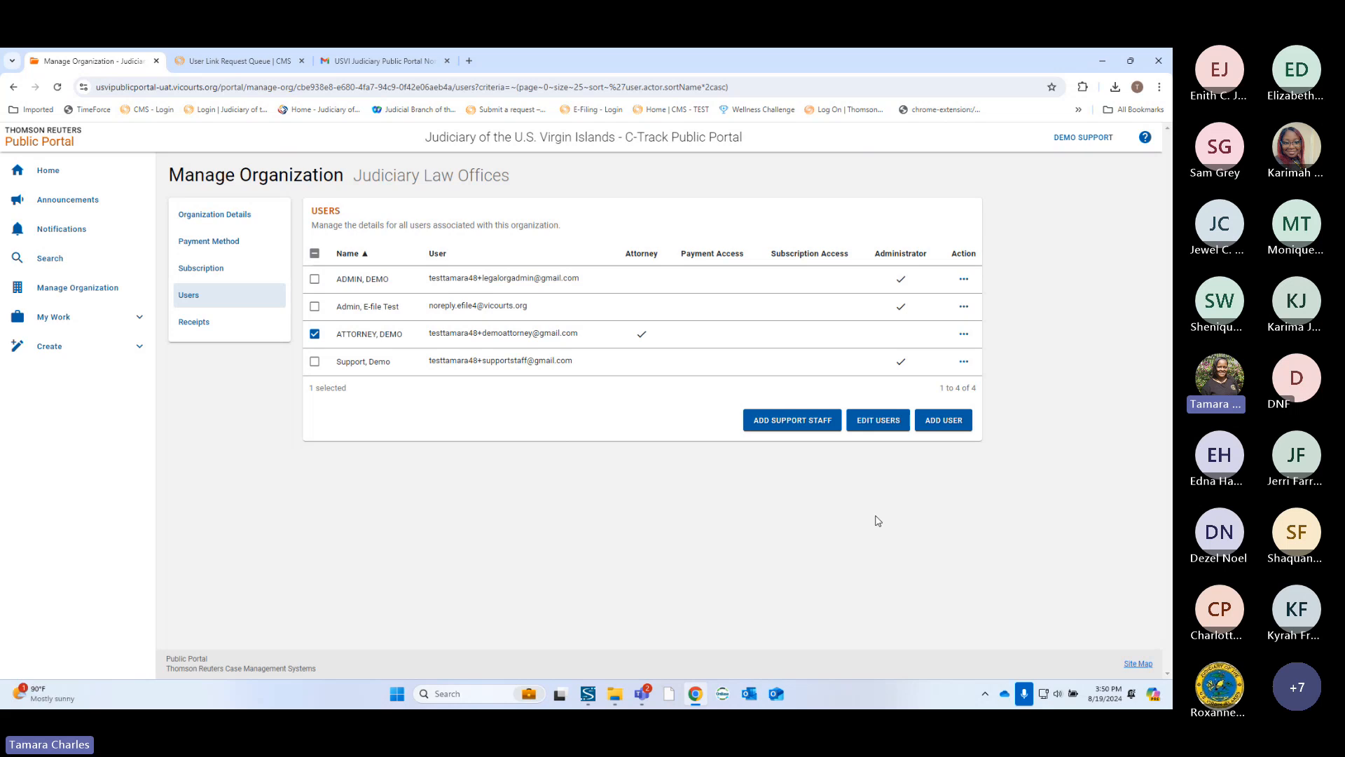
pyautogui.click(966, 280)
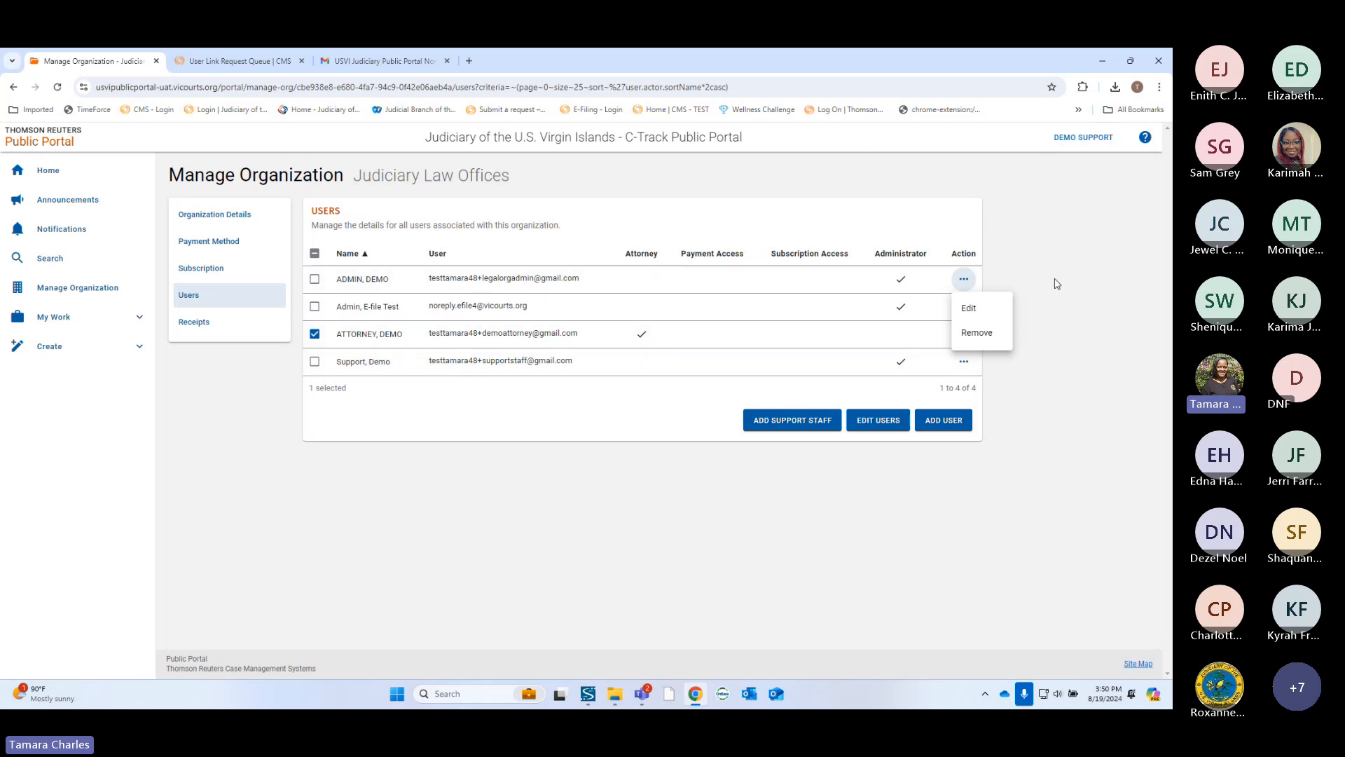
pyautogui.click(964, 279)
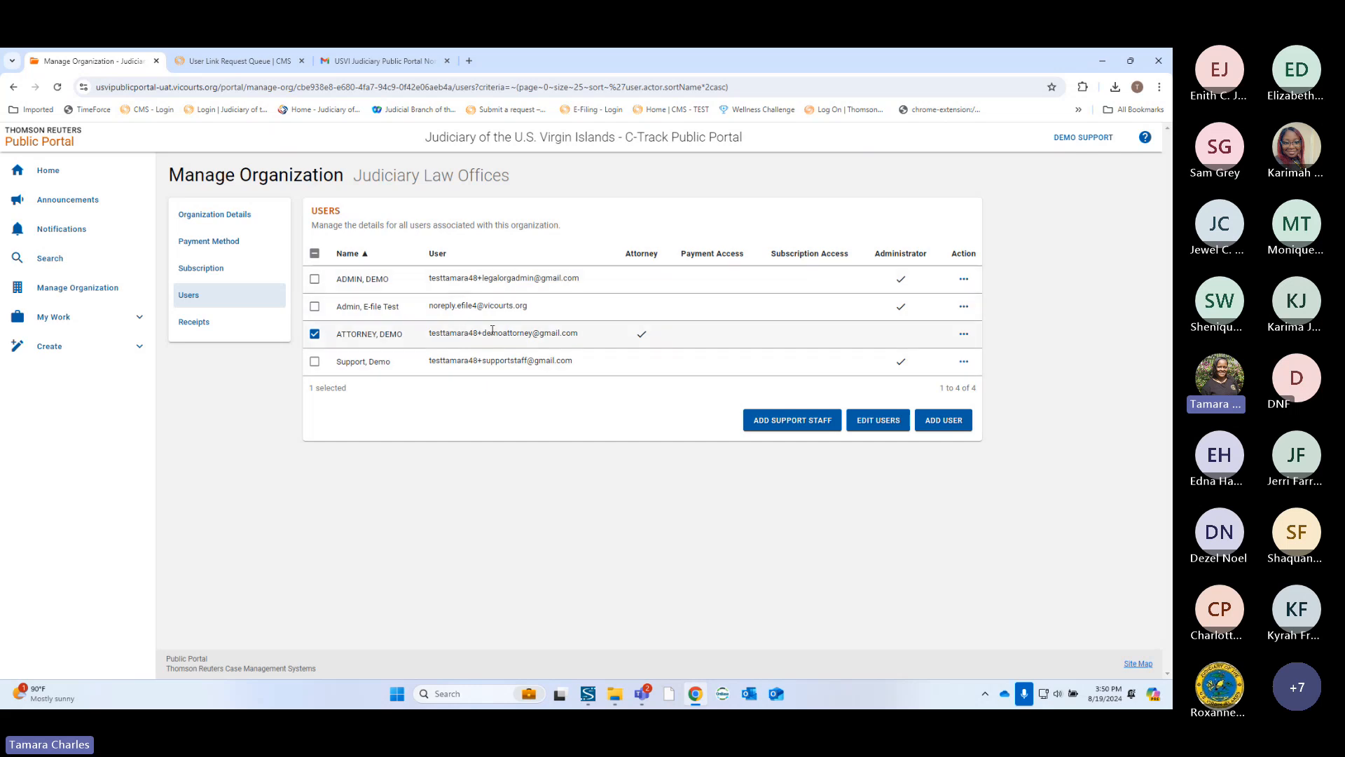
# Log the DEMO SUPPORT account out and return to the sign-in page.
pyautogui.click(1101, 140)
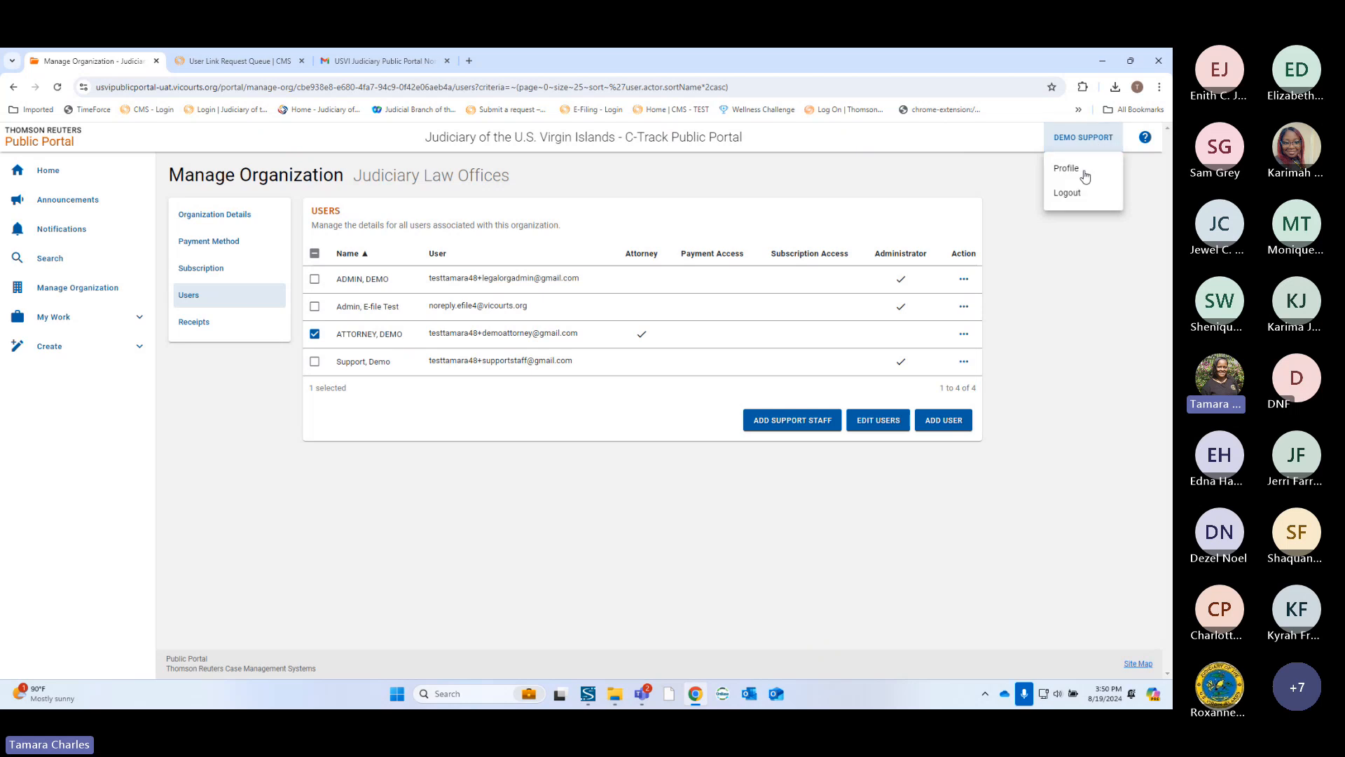
pyautogui.click(1083, 201)
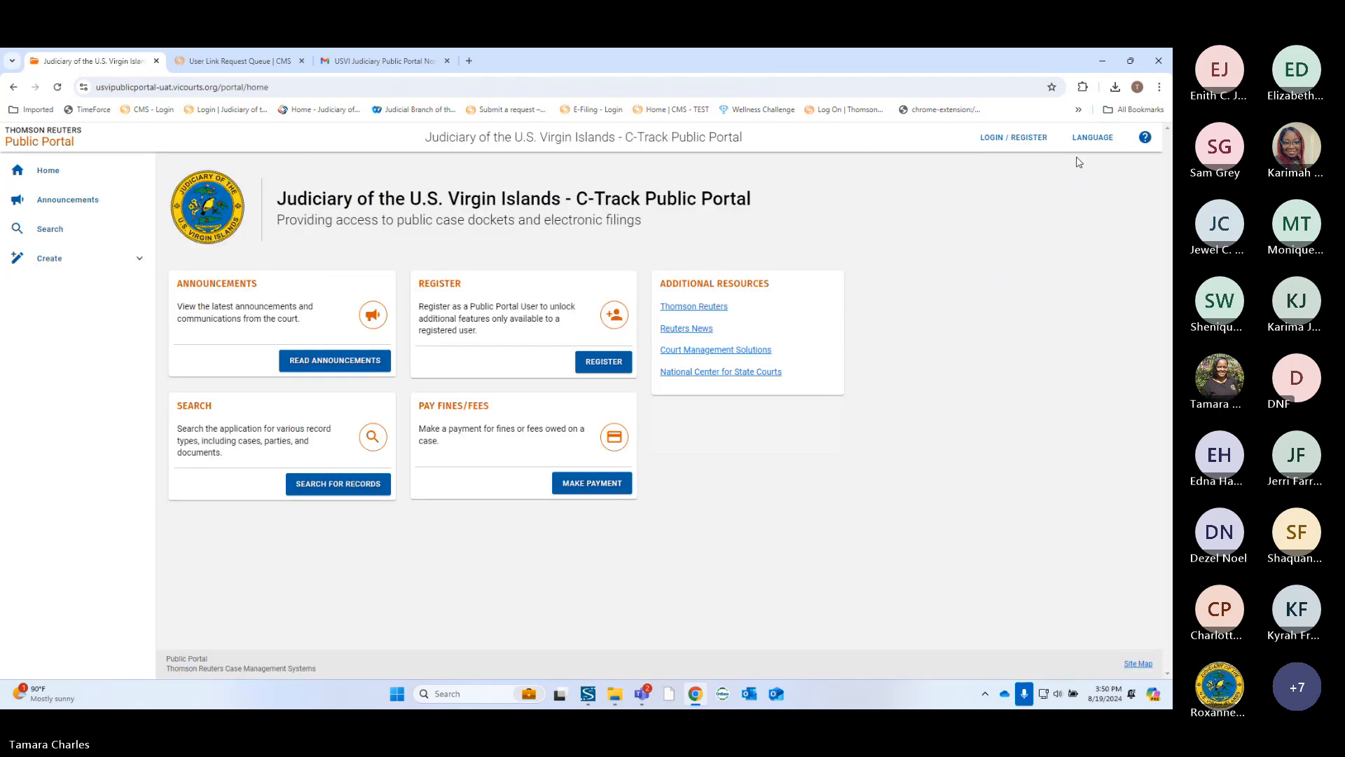
pyautogui.click(1014, 137)
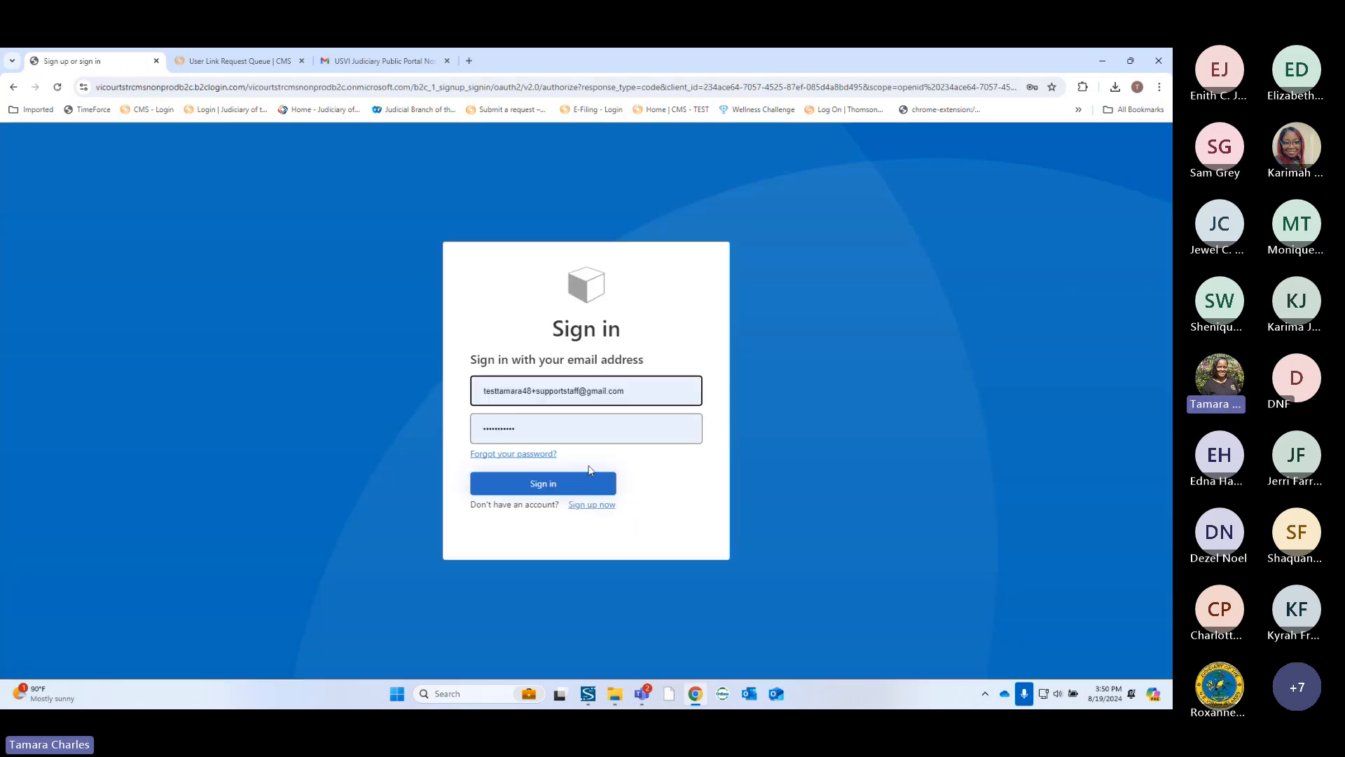
# Try signing in as support staff; after the text-code limit is hit, go back to sign-in.
pyautogui.click(549, 486)
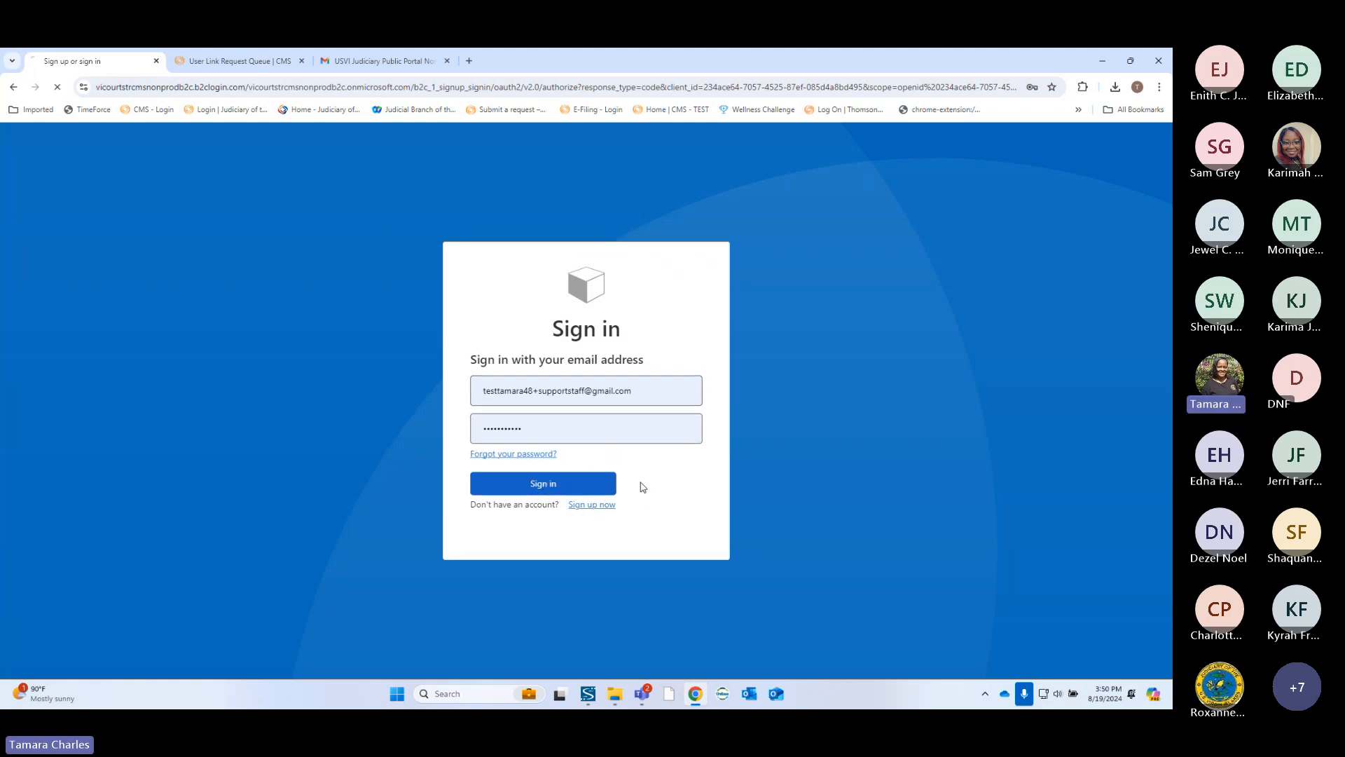
pyautogui.click(599, 471)
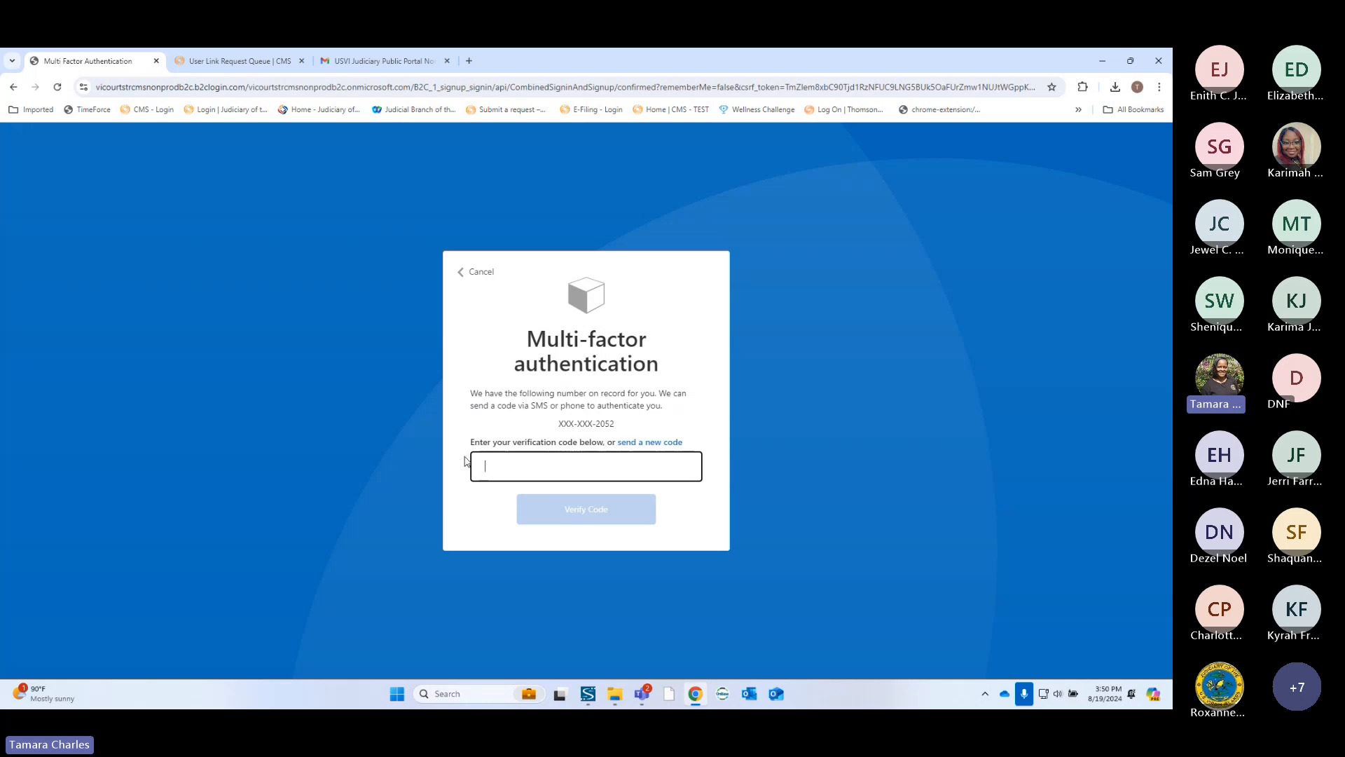
pyautogui.click(57, 87)
pyautogui.click(591, 456)
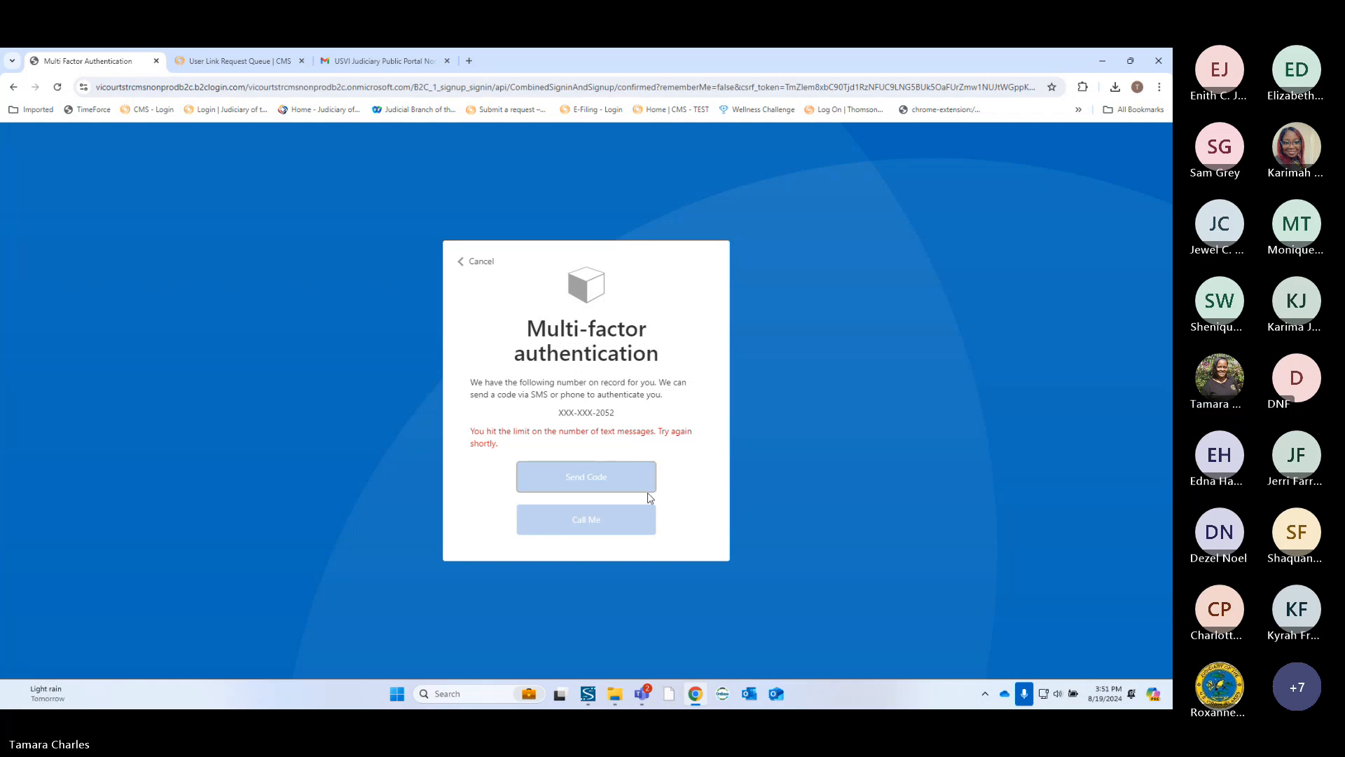
pyautogui.click(13, 85)
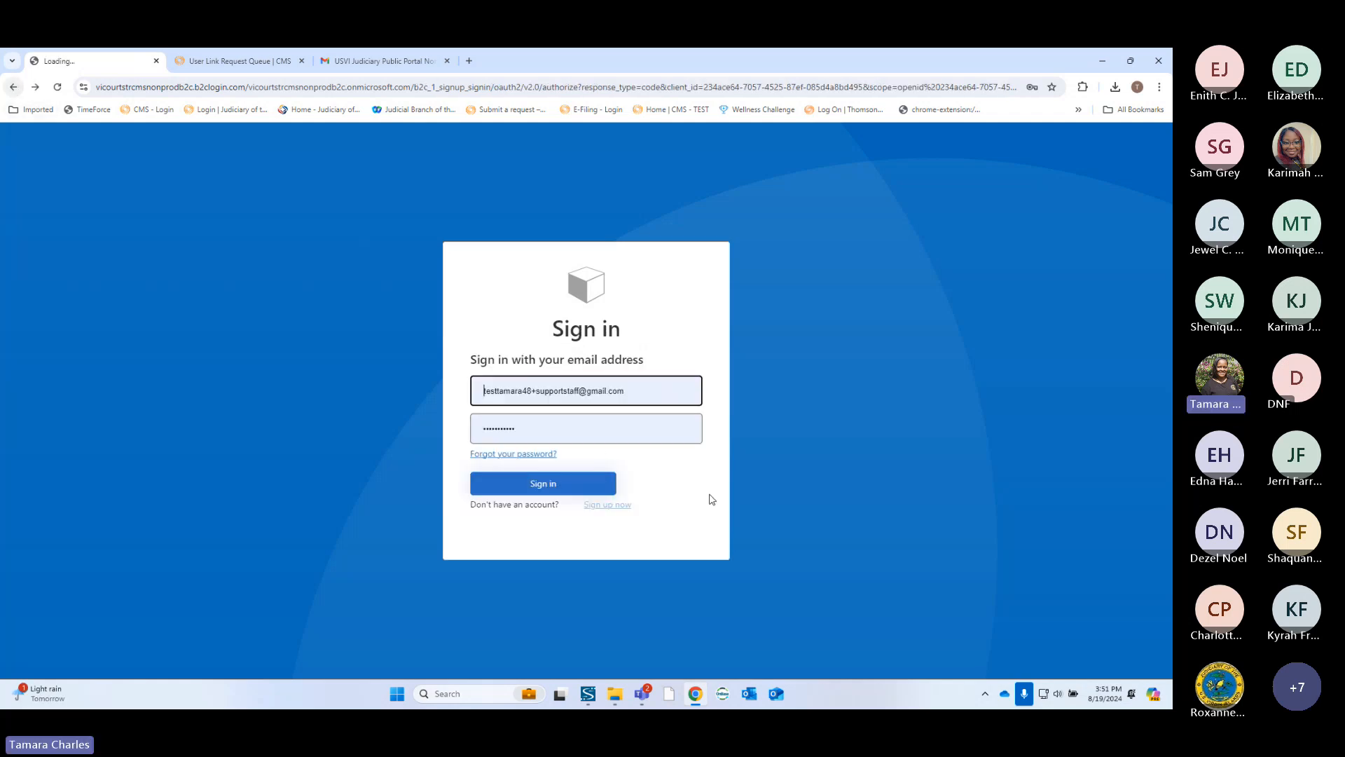
# Sign in with the saved loa test account and verify with a texted one-time code.
pyautogui.click(645, 391)
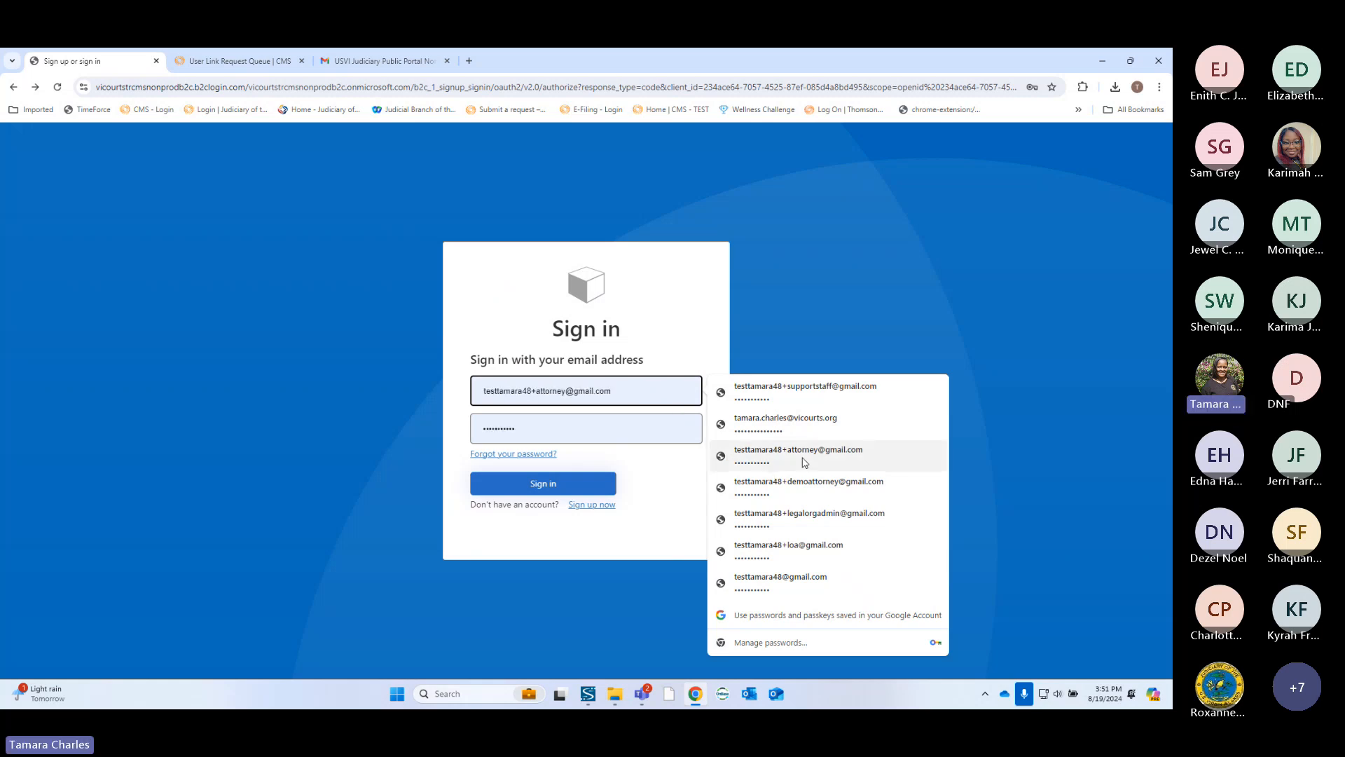
pyautogui.click(796, 551)
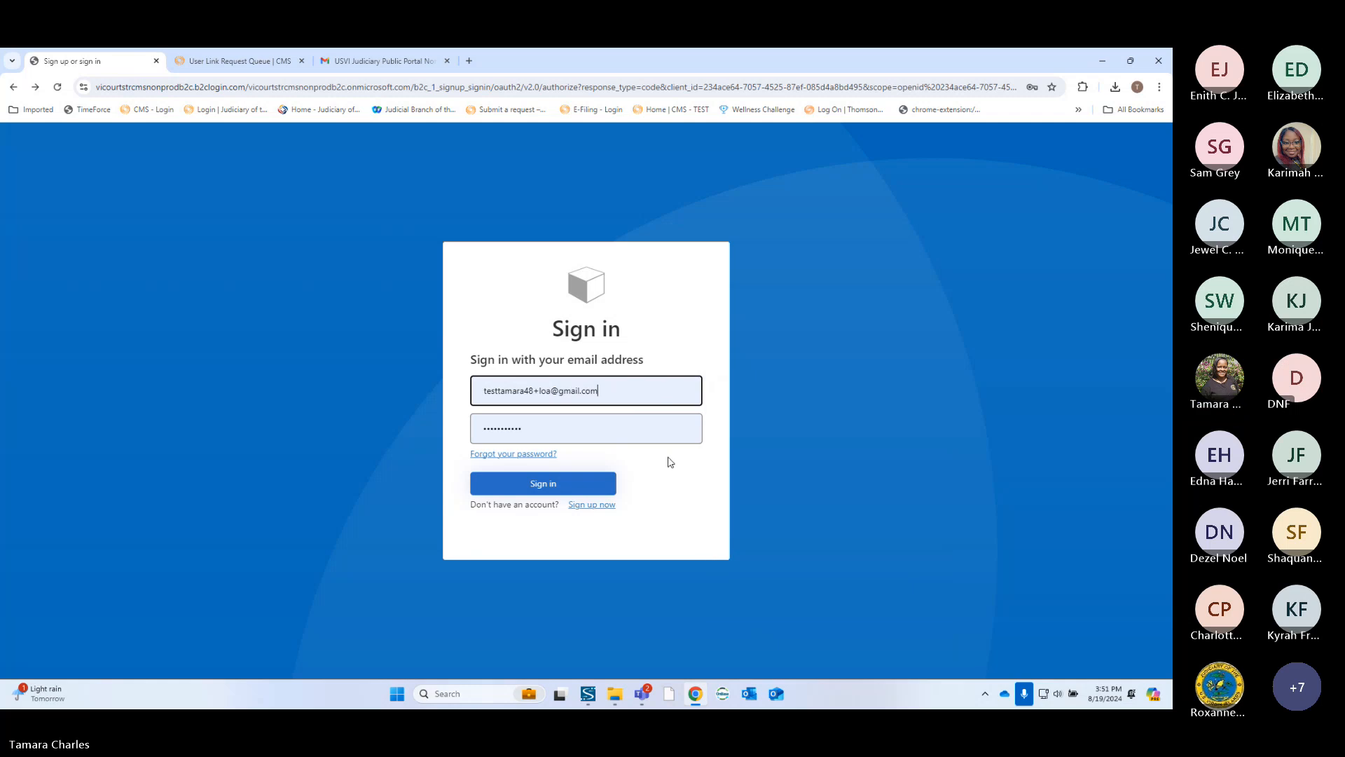
pyautogui.click(543, 489)
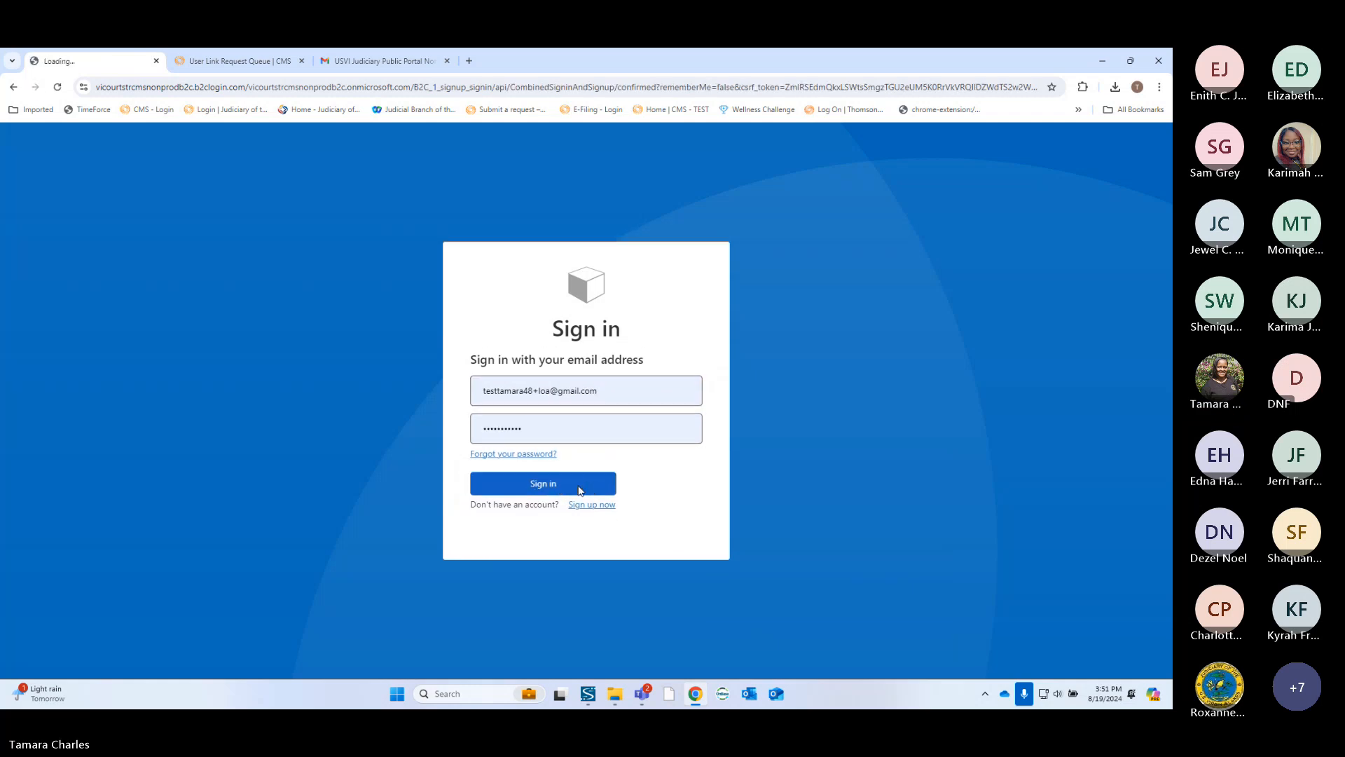
pyautogui.click(592, 463)
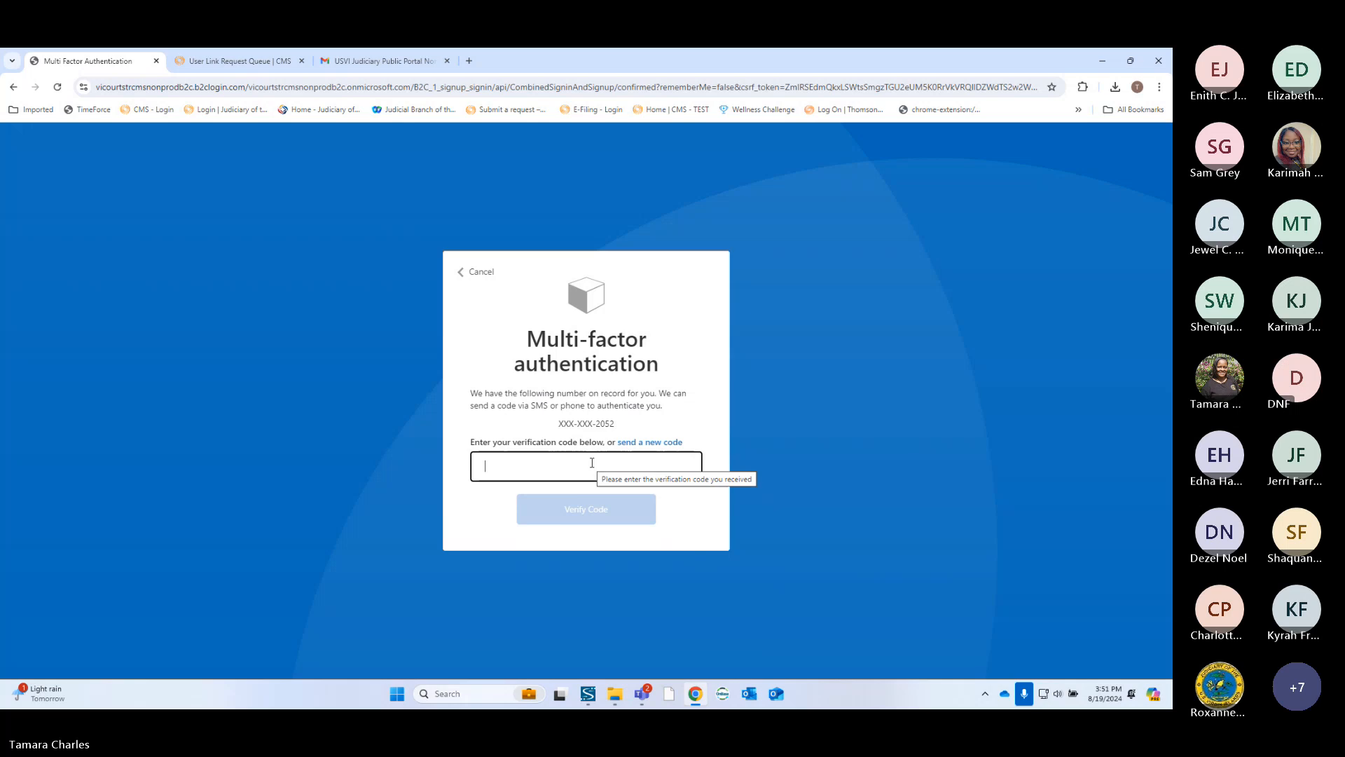
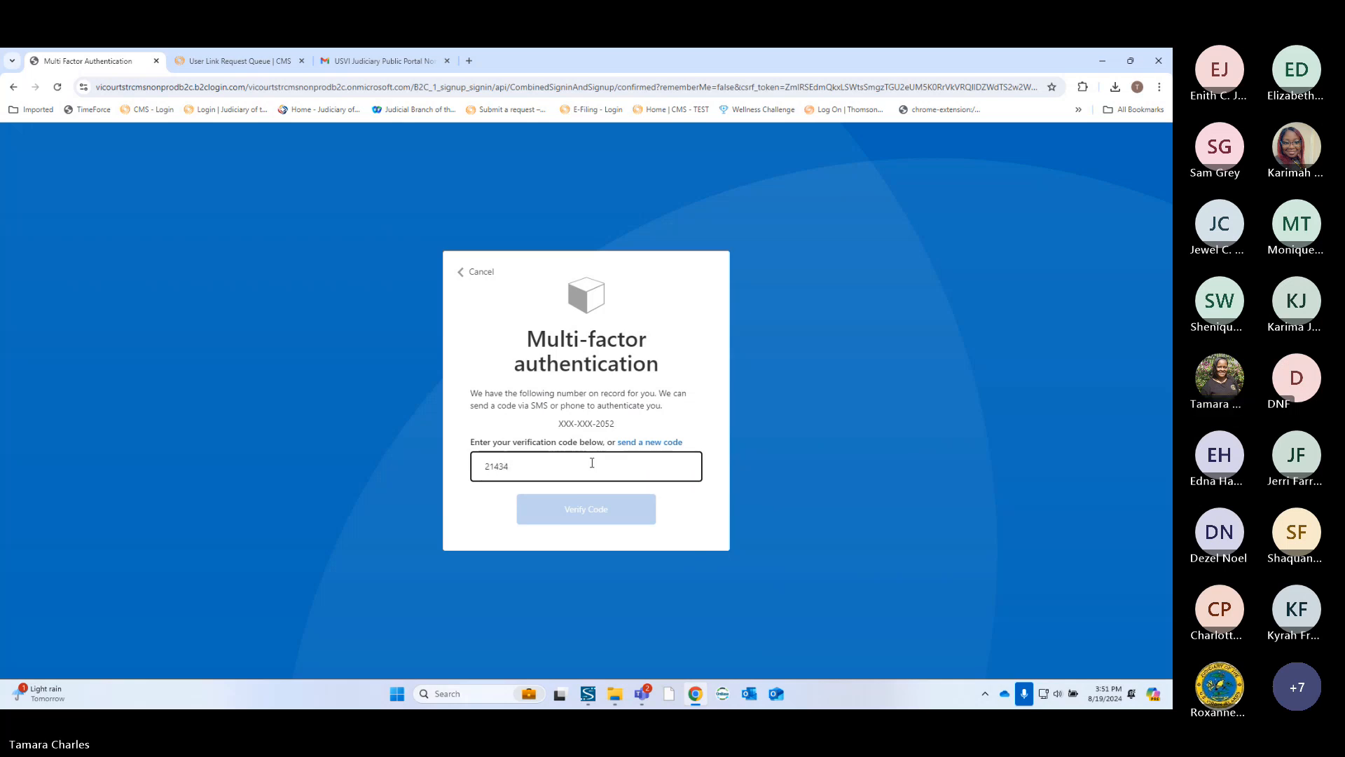
pyautogui.click(565, 510)
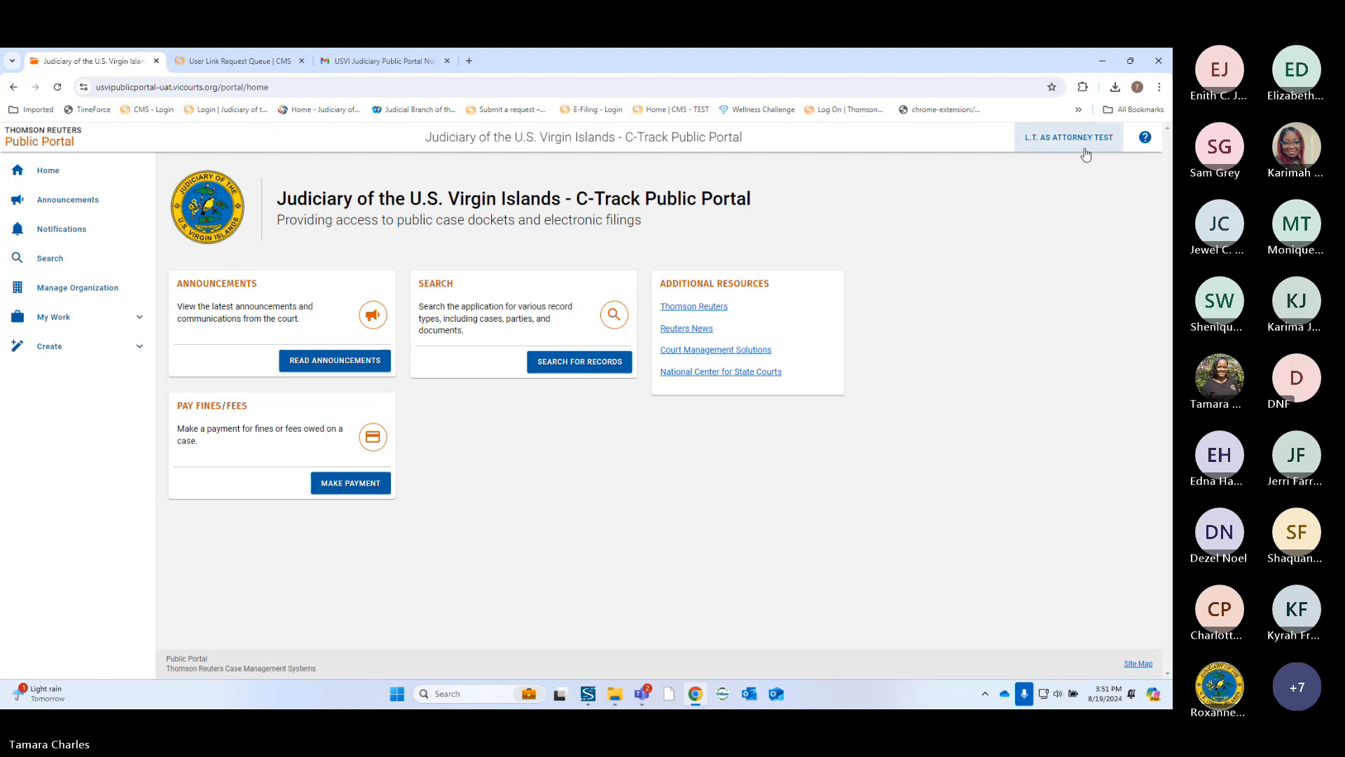
# Open the L.T. AS ATTORNEY TEST account menu, close it, and reopen it.
pyautogui.click(1079, 144)
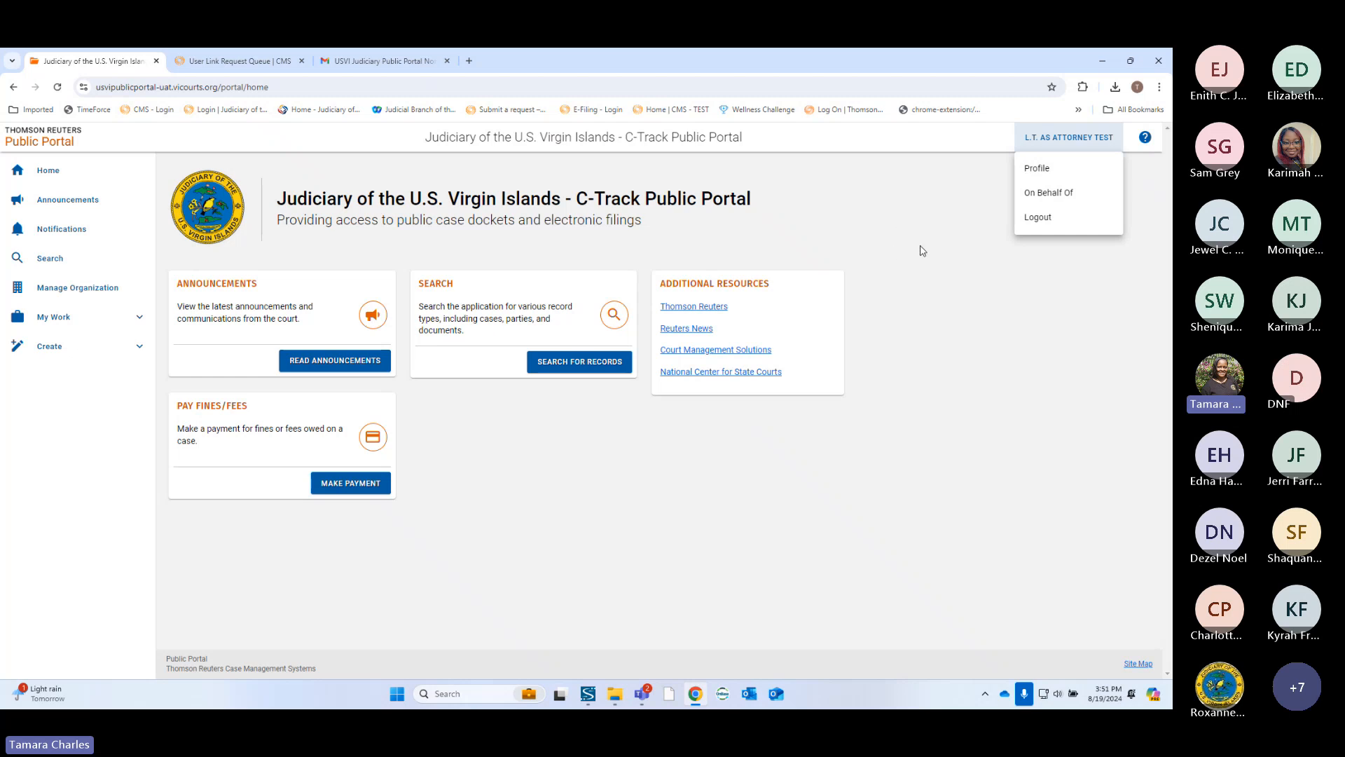
pyautogui.click(977, 197)
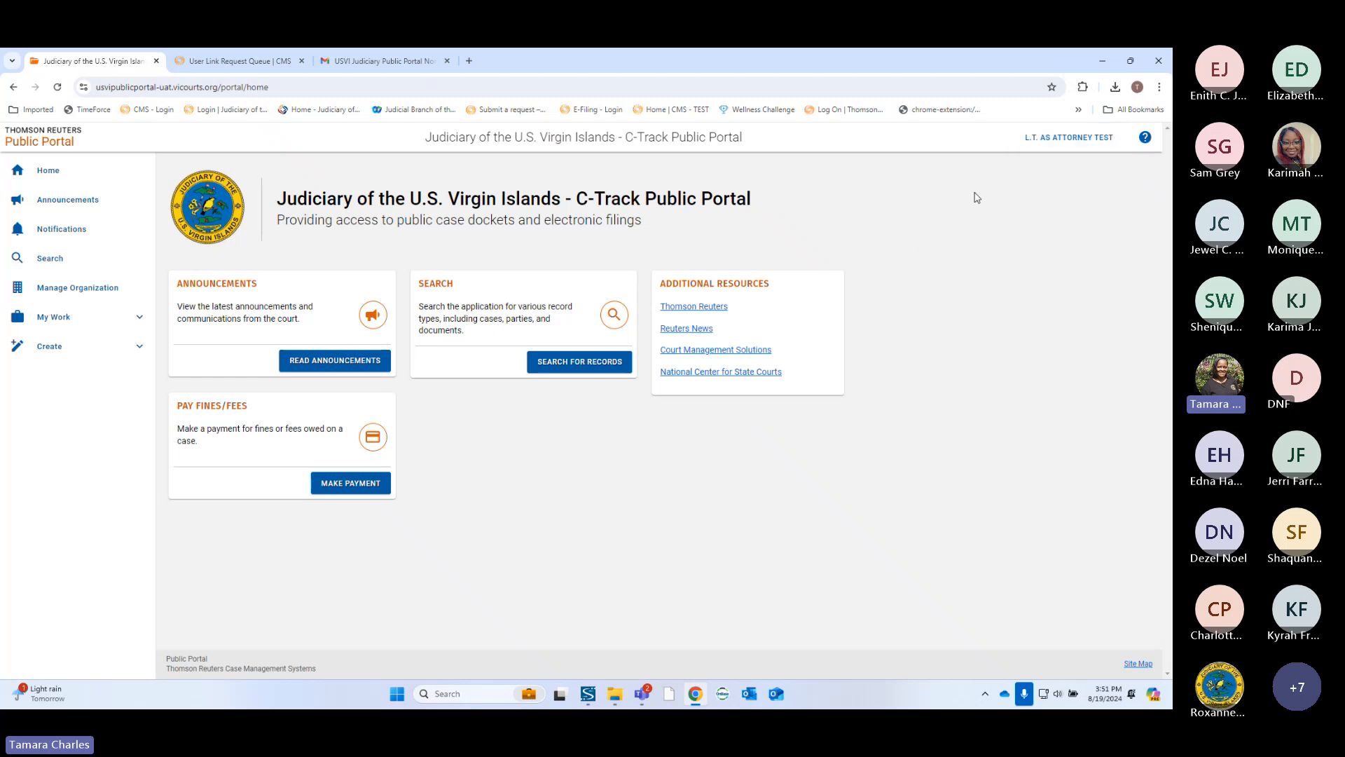
pyautogui.click(1081, 142)
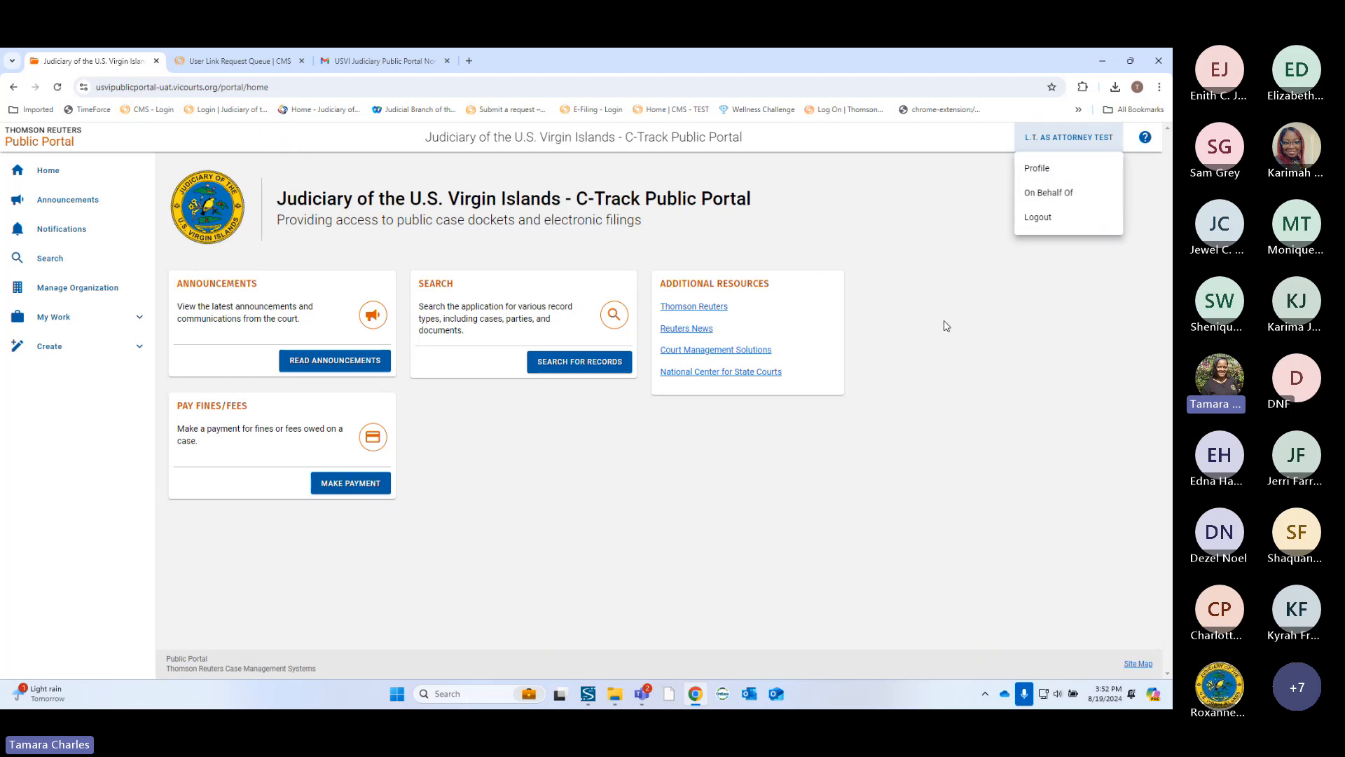
# Set On Behalf Of to attorney TEST, ATTORNEY, save, and dismiss the confirmation.
pyautogui.click(1063, 200)
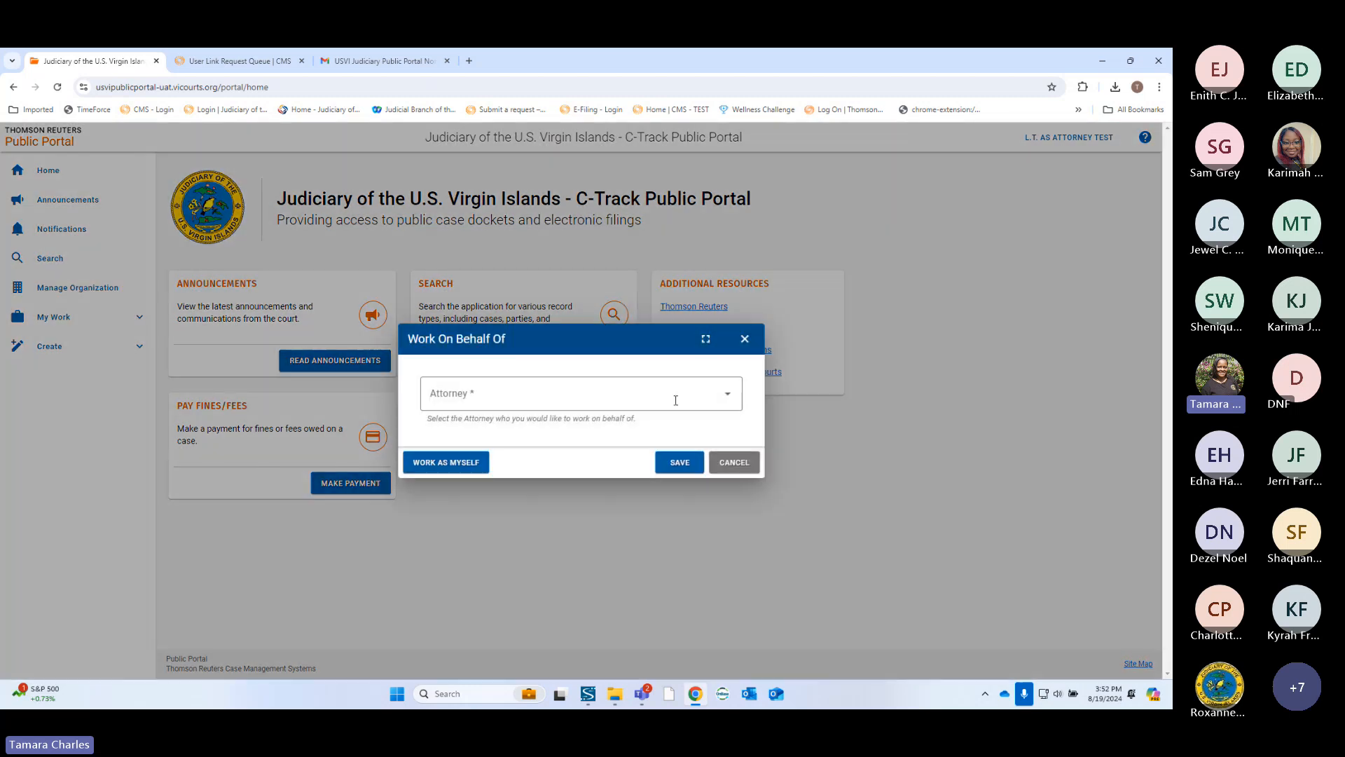
pyautogui.click(671, 403)
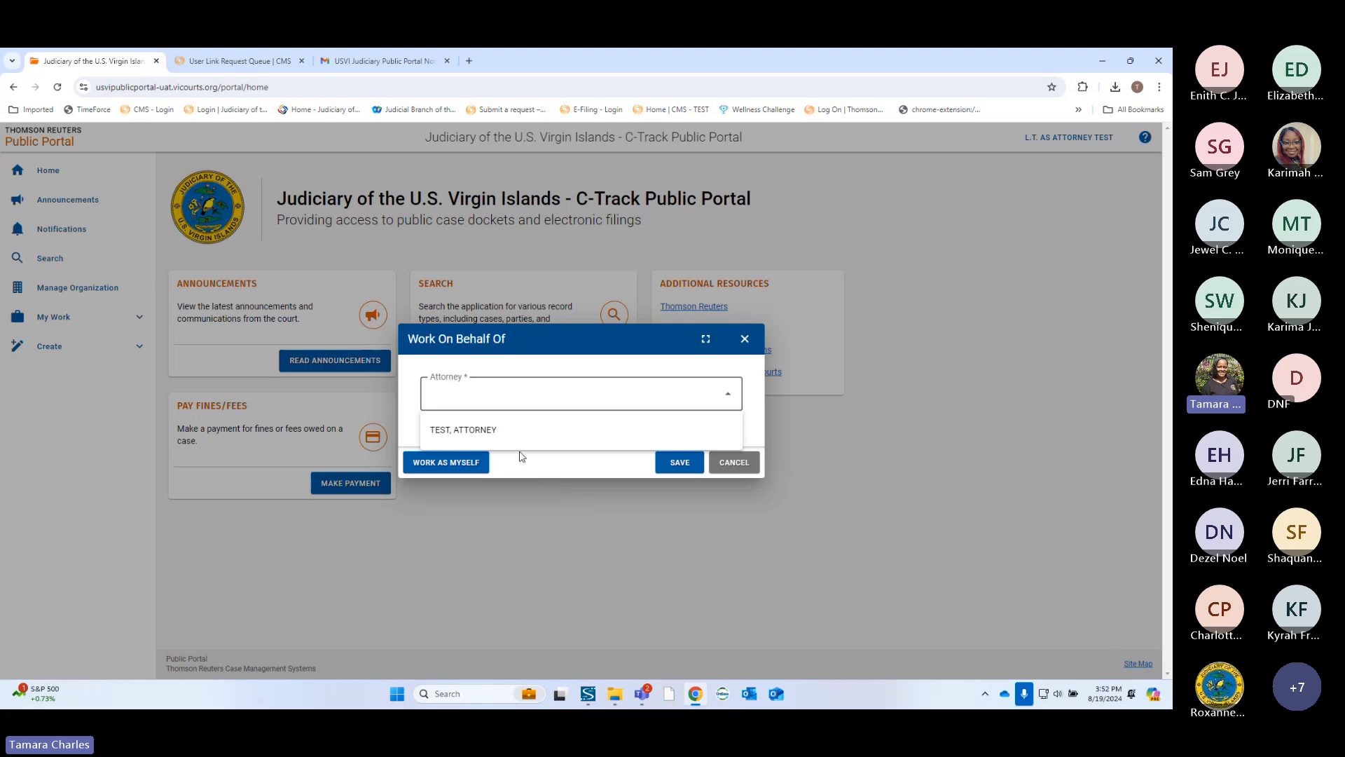
pyautogui.click(483, 431)
pyautogui.click(679, 462)
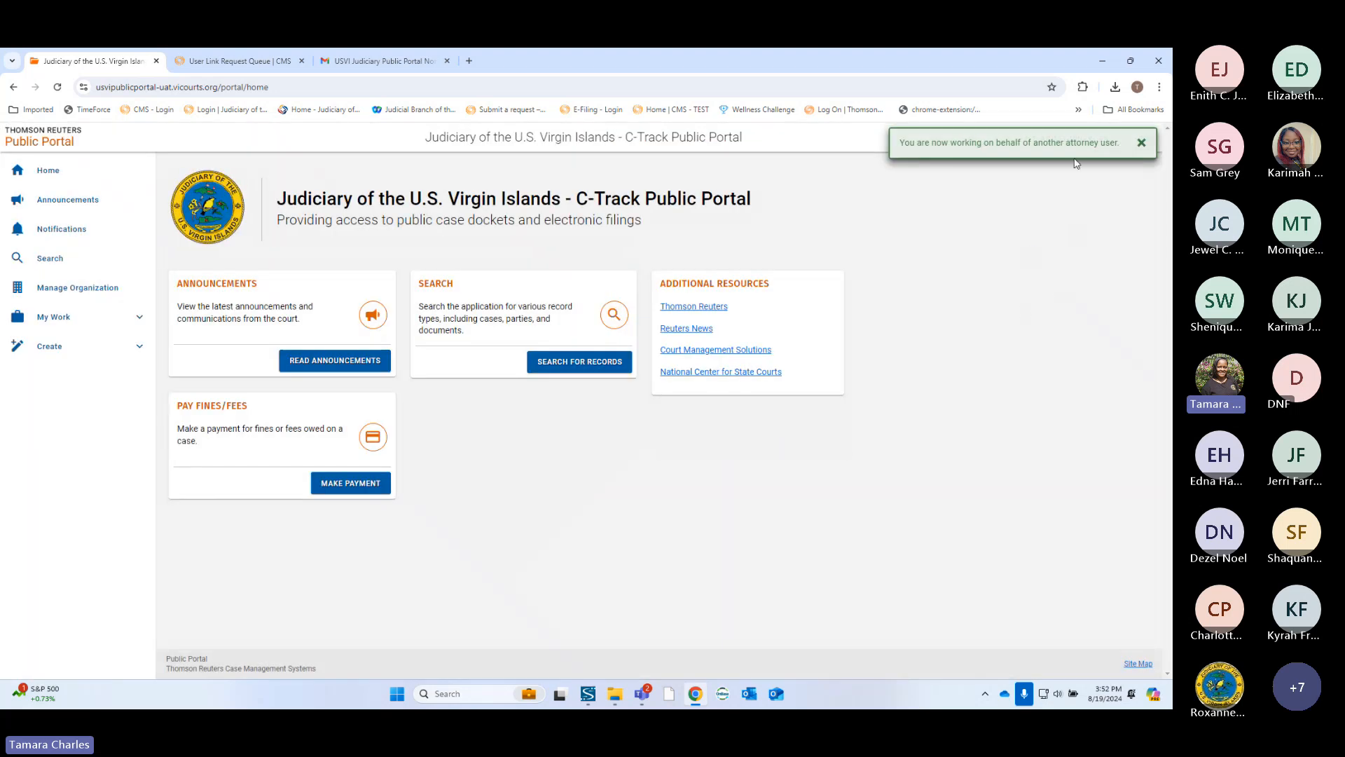
pyautogui.click(1143, 142)
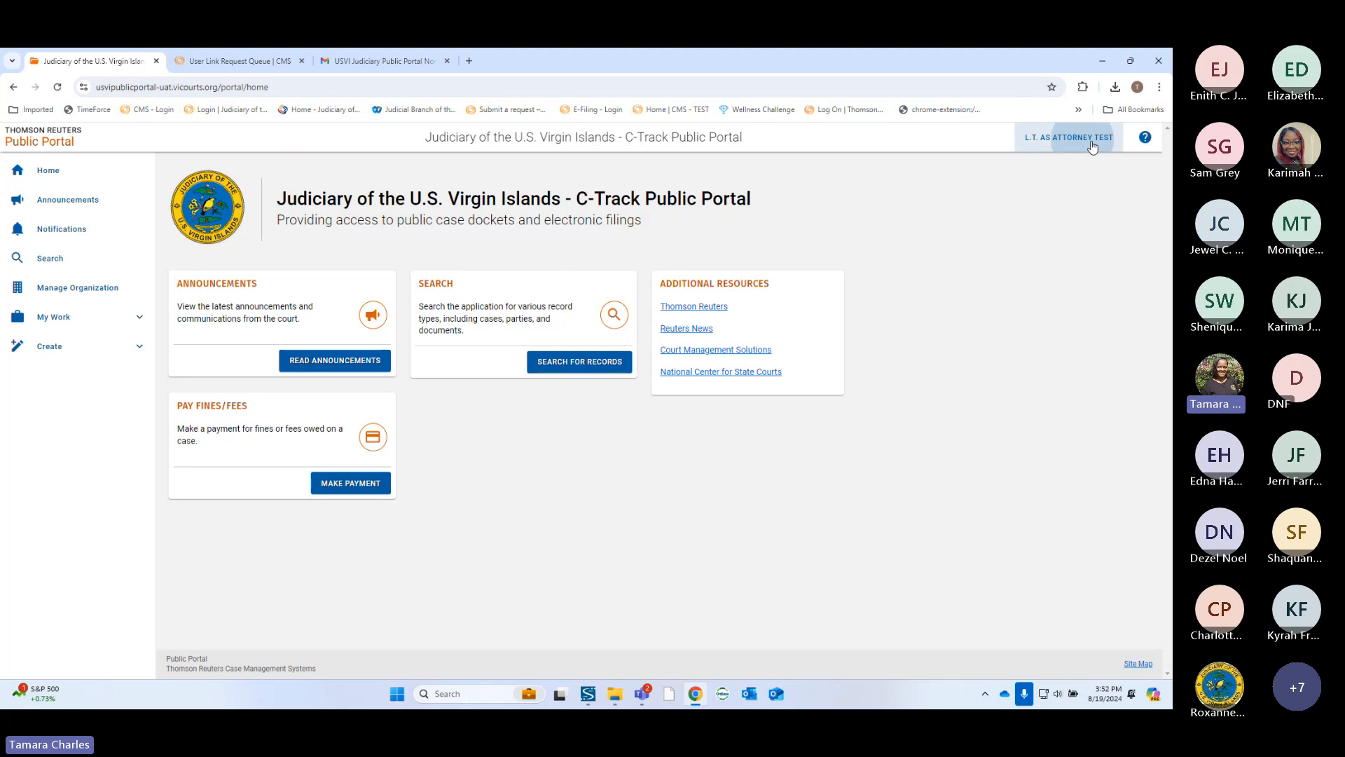
# Reopen the account options, then expand the sidebar's My Work and Create sections.
pyautogui.click(1095, 138)
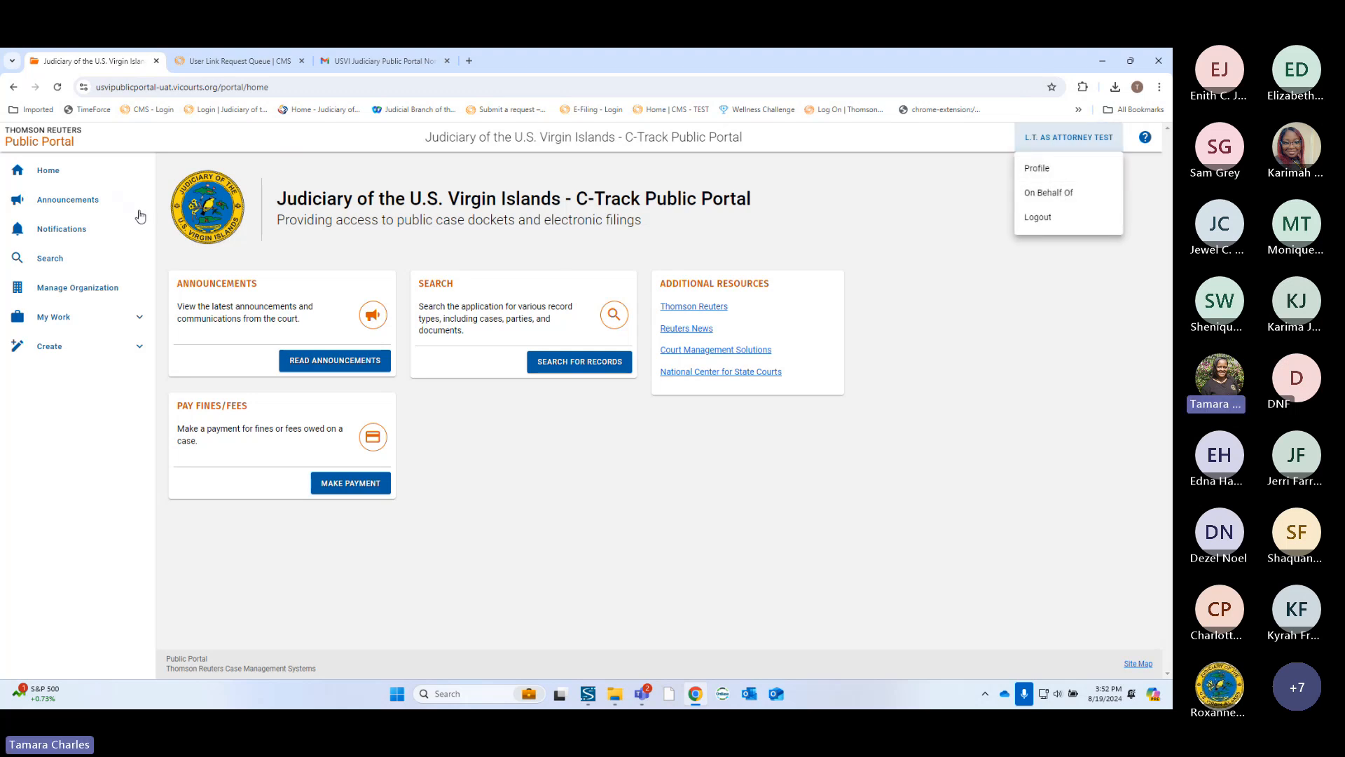
pyautogui.click(89, 322)
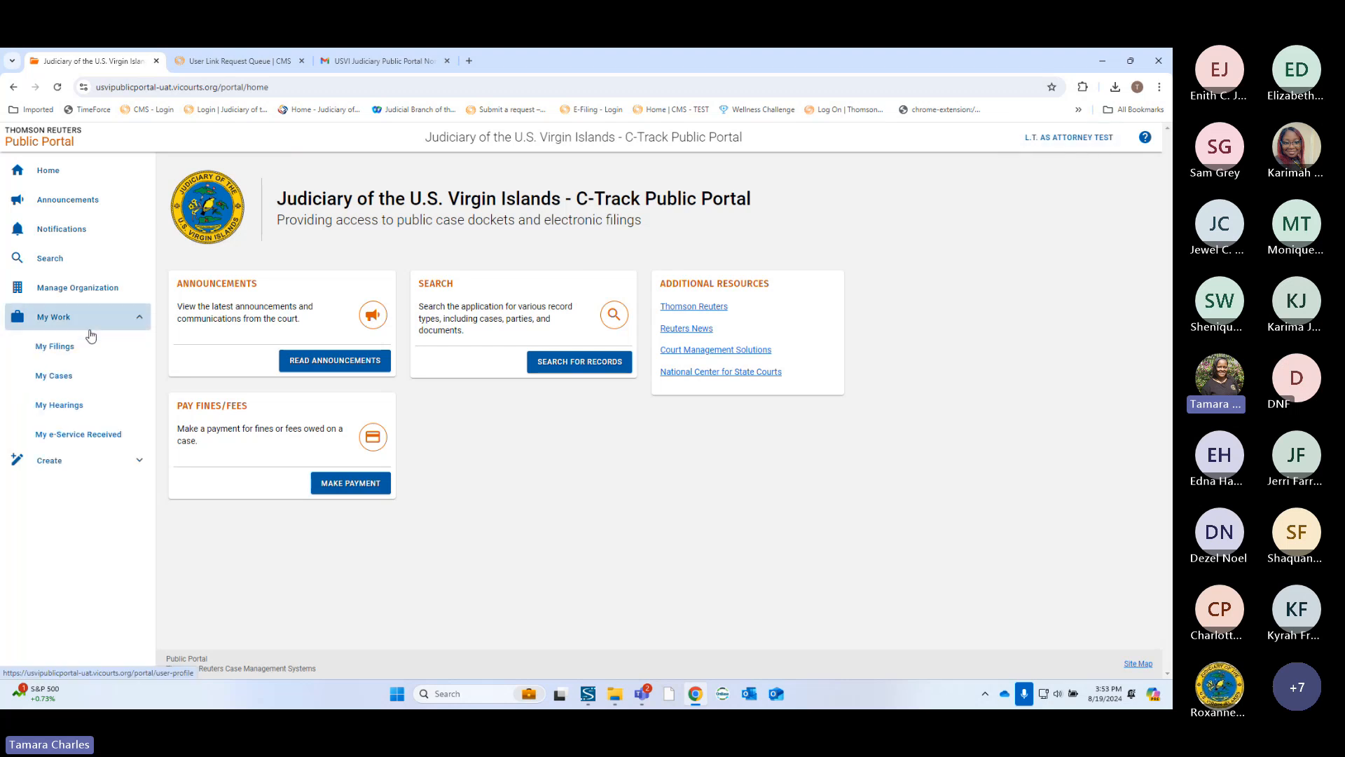
pyautogui.click(84, 491)
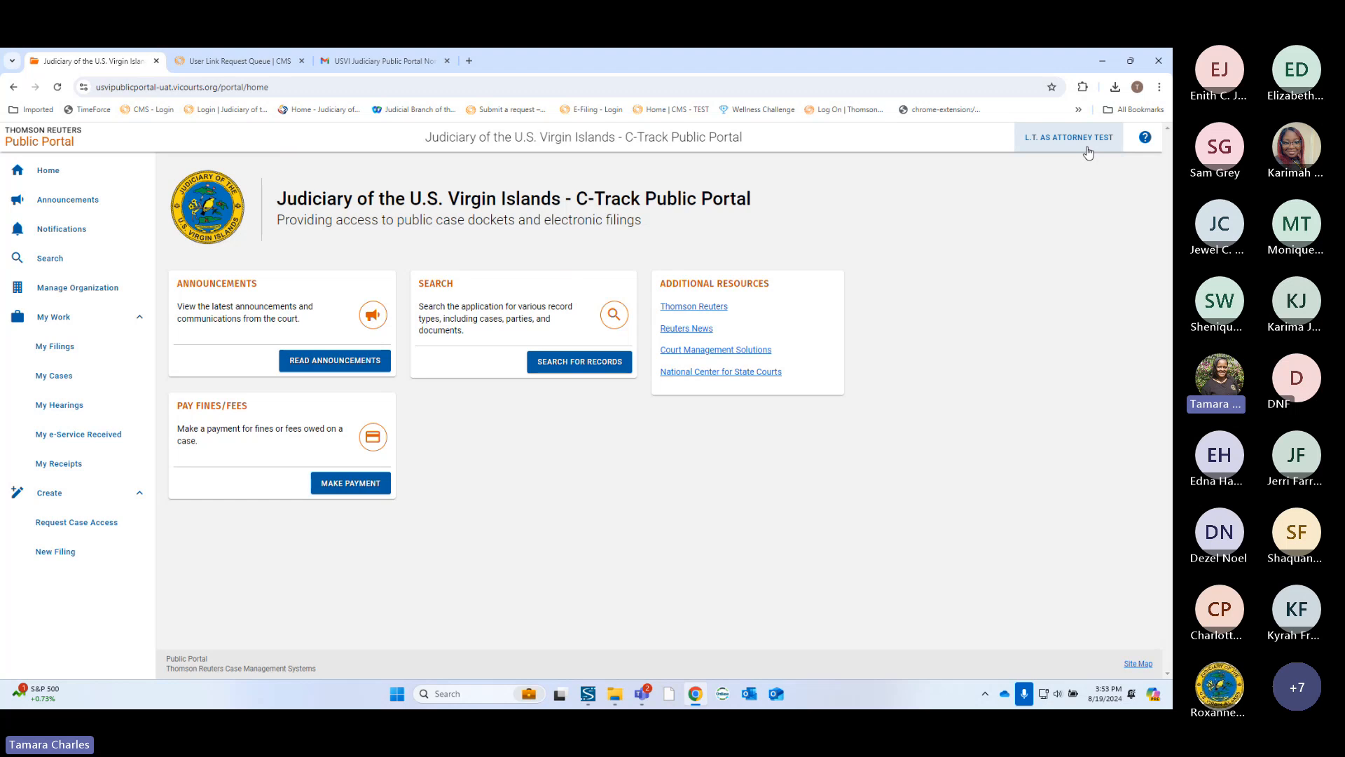
# Browse the attorney's My Filings, My Cases and My e-Service Received, ending on the empty My Hearings page.
pyautogui.click(62, 347)
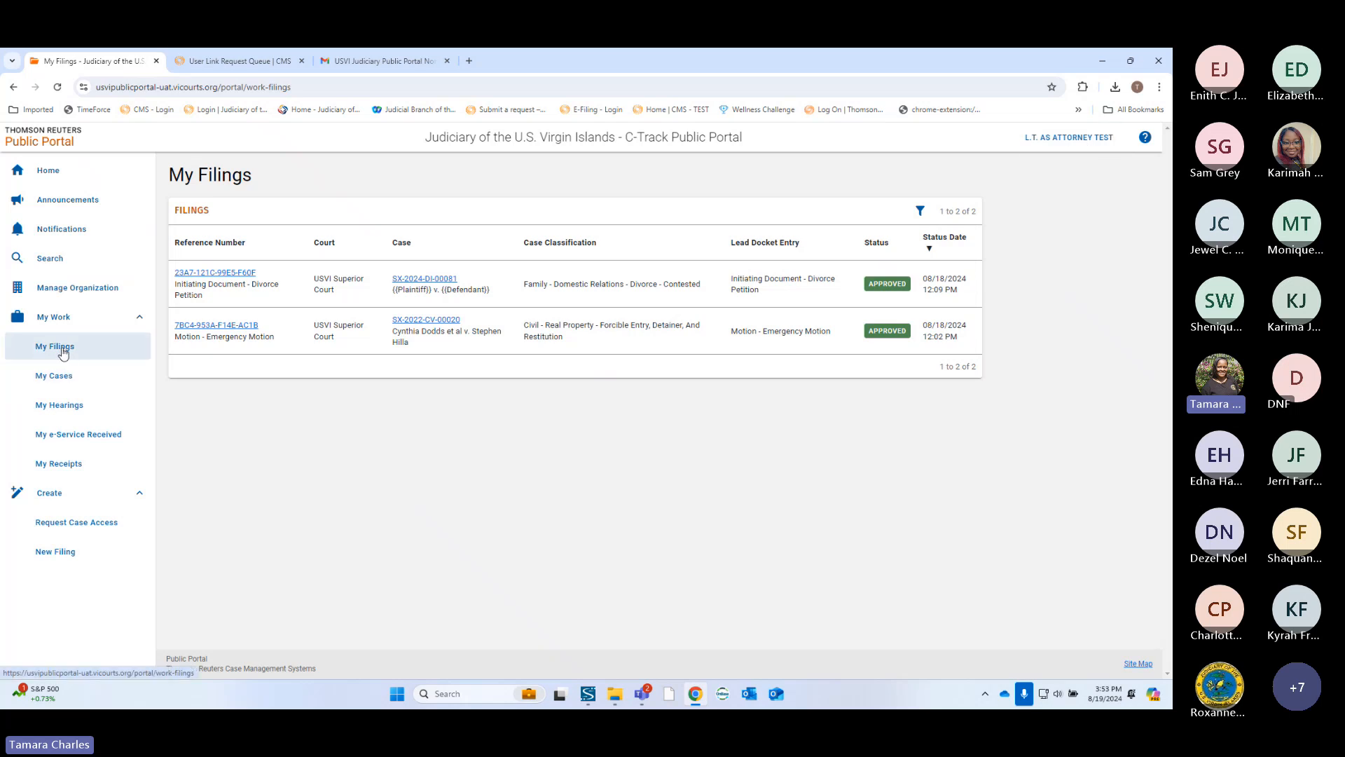
pyautogui.click(61, 377)
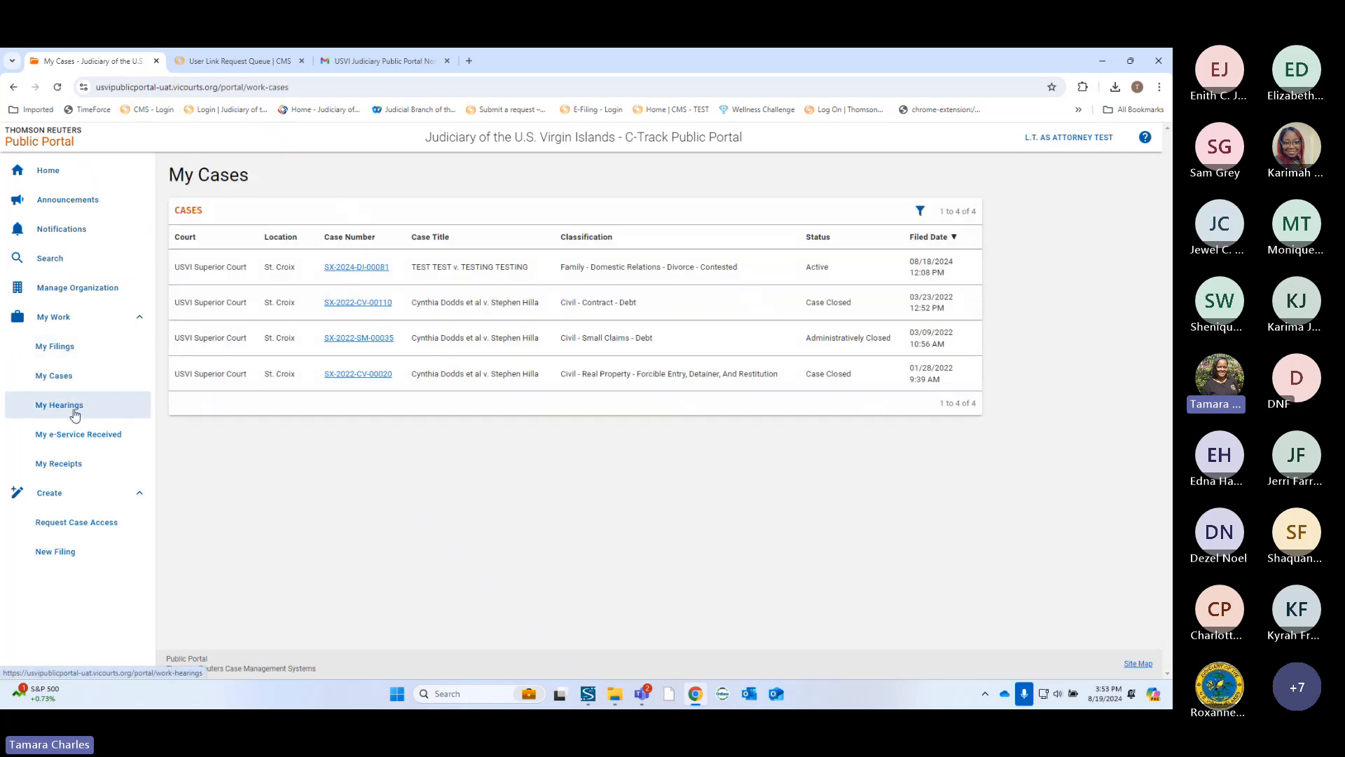
pyautogui.click(74, 407)
pyautogui.click(76, 434)
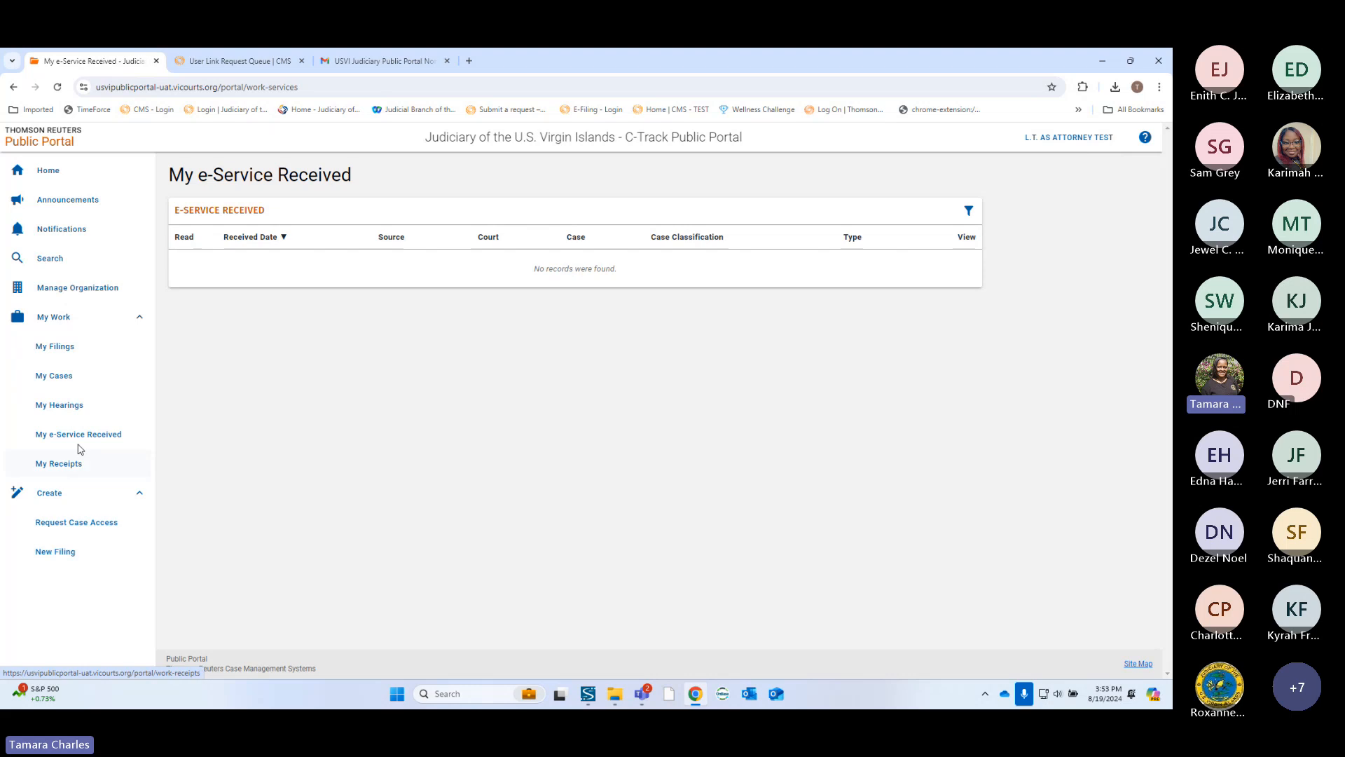
pyautogui.click(74, 409)
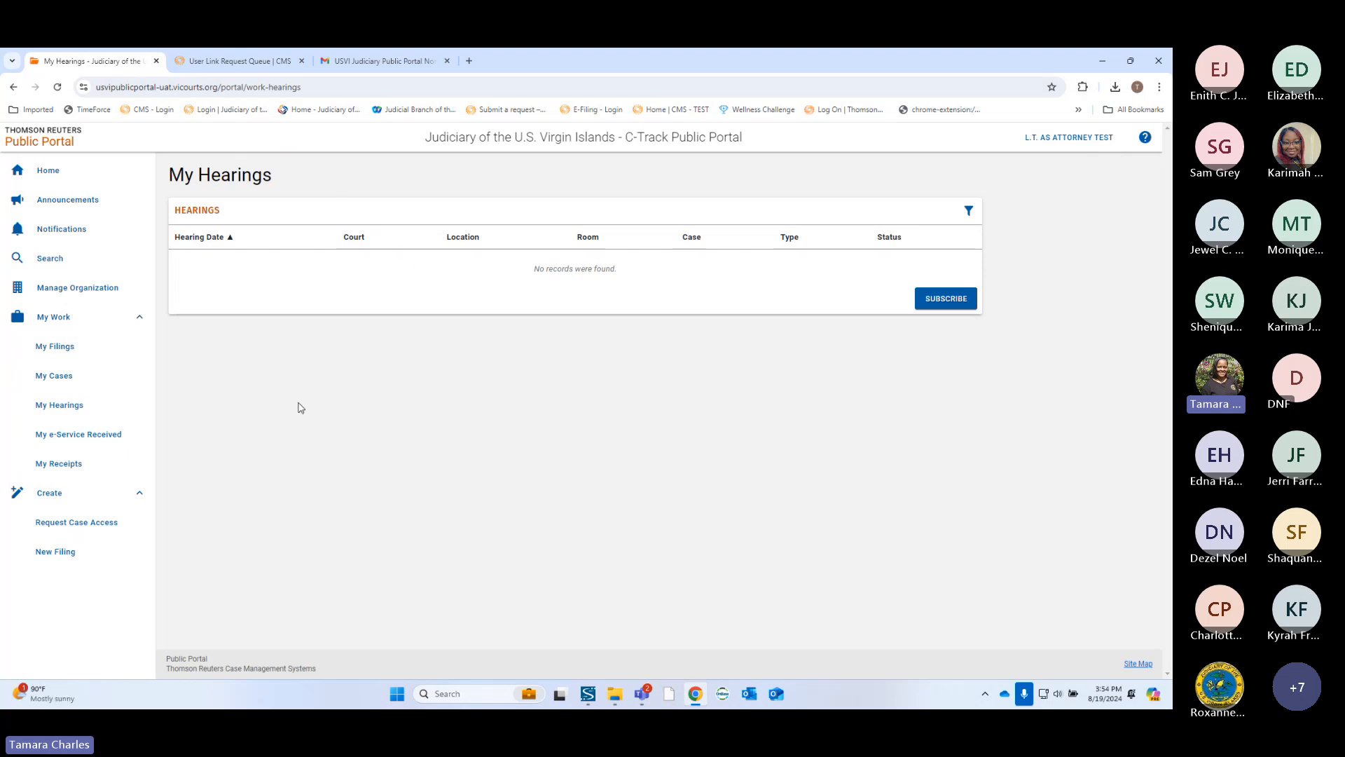
# Use Subscribe on My Hearings to show the Calendar Subscription URL for the attorney's hearings.
pyautogui.click(953, 299)
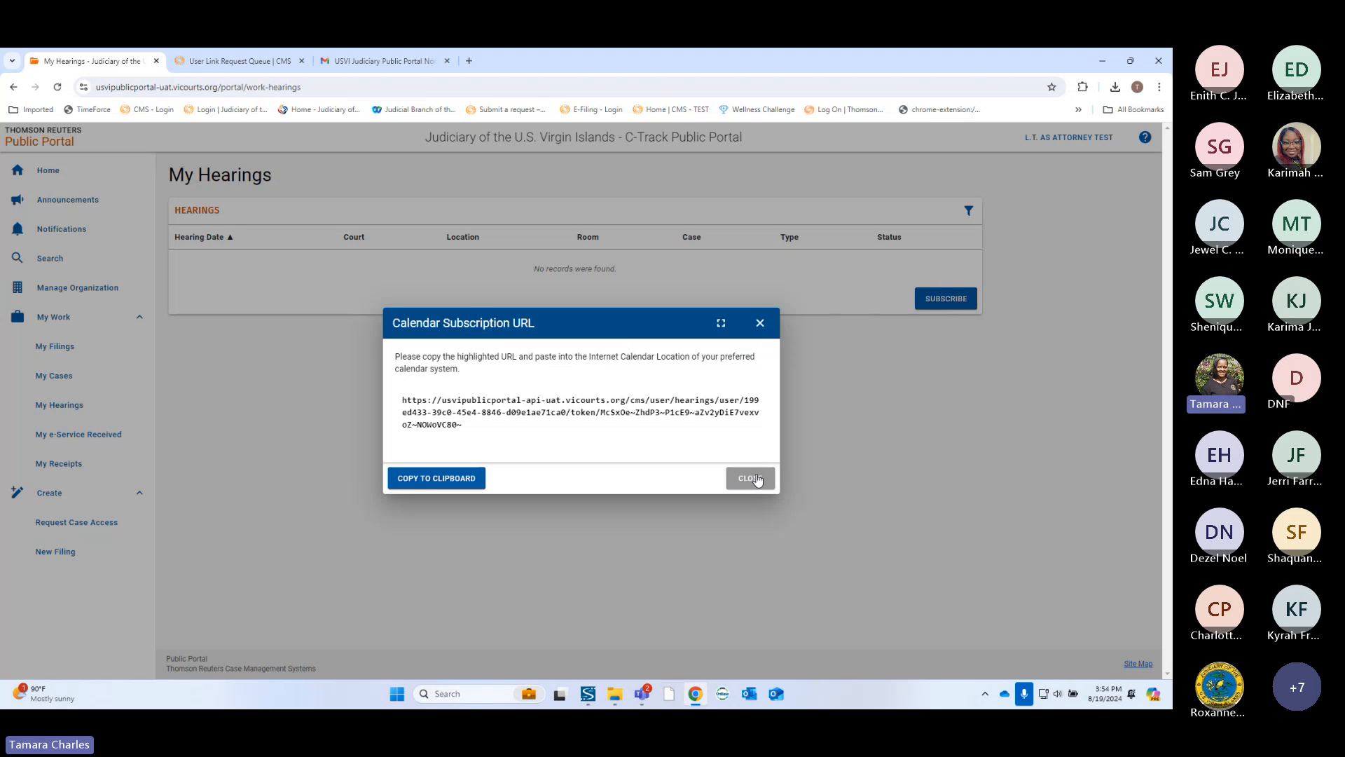
# Close the Calendar Subscription URL dialog and go back to the portal Home page.
pyautogui.click(755, 479)
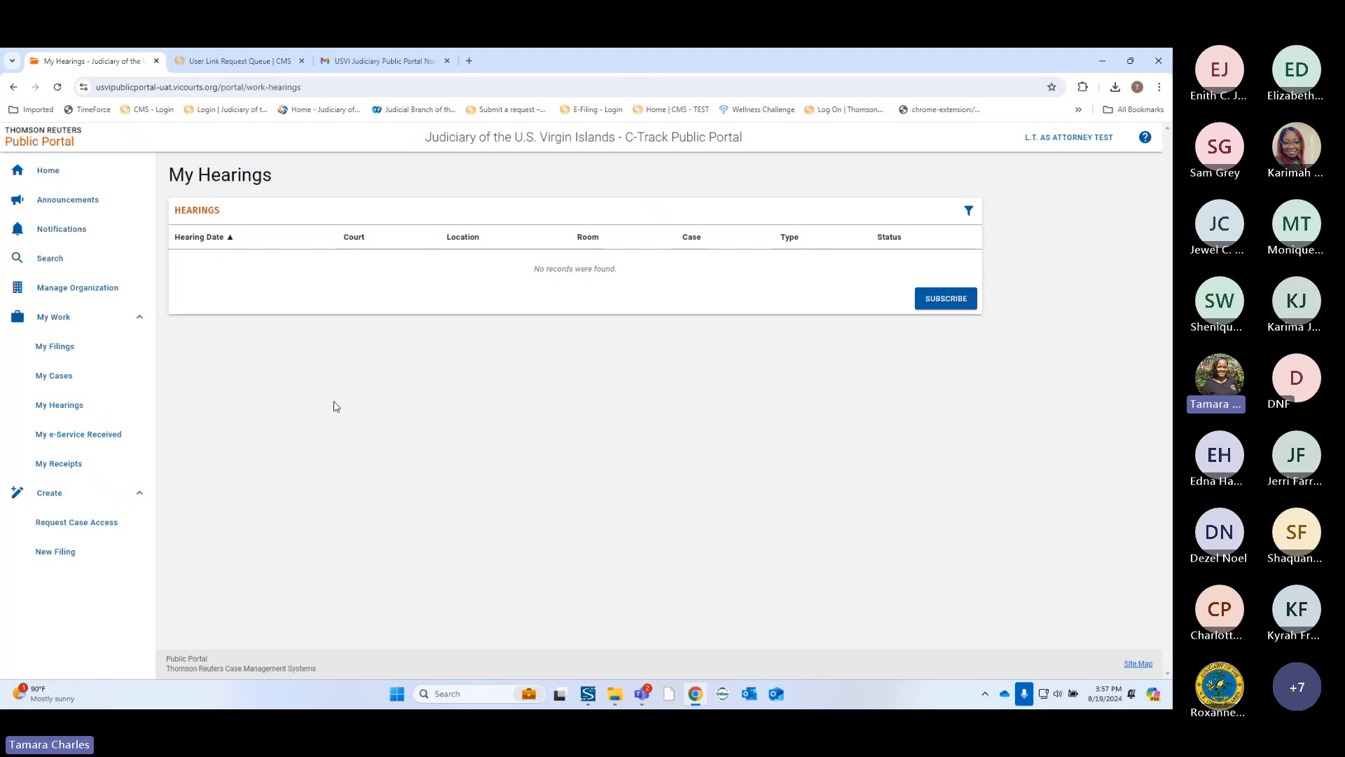
pyautogui.click(53, 171)
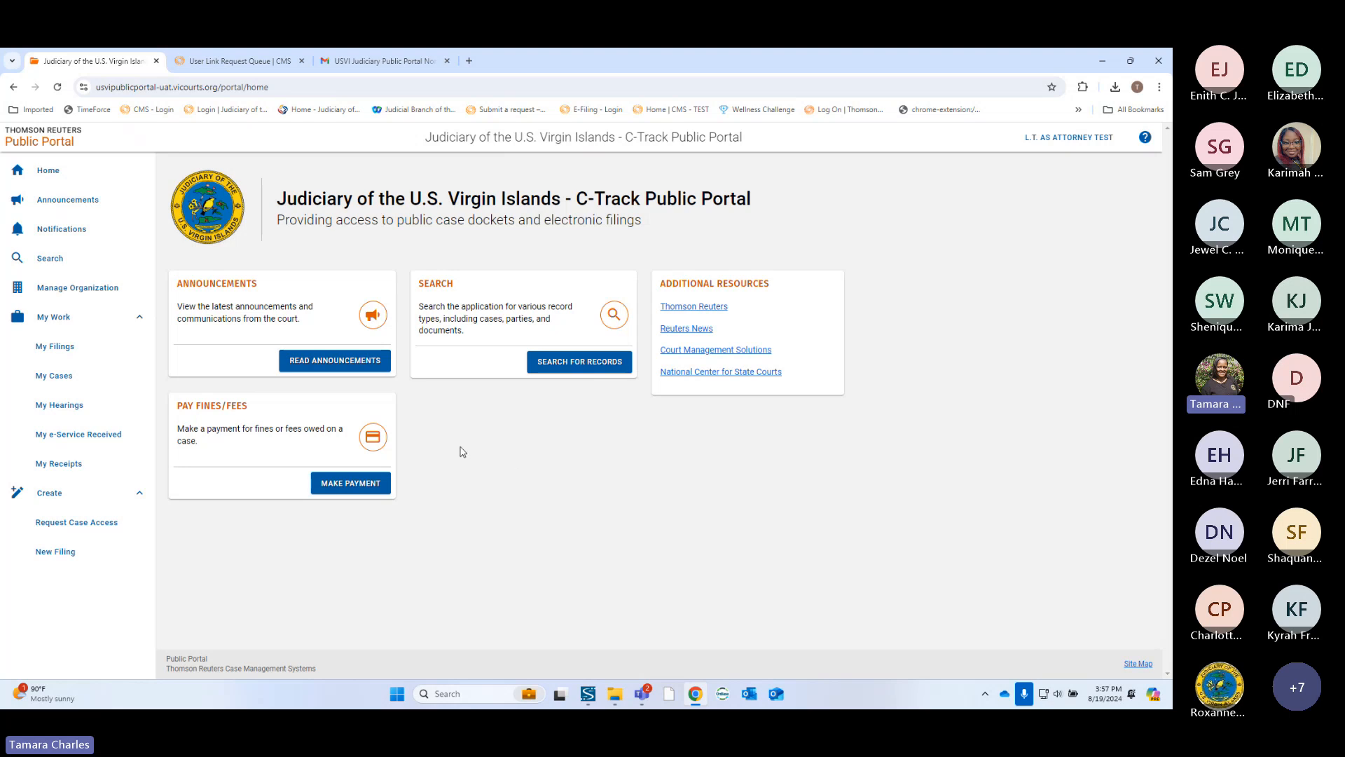
# Fill in a USVI Superior Court case access request with Test document 1.pdf as the reference file.
pyautogui.click(73, 522)
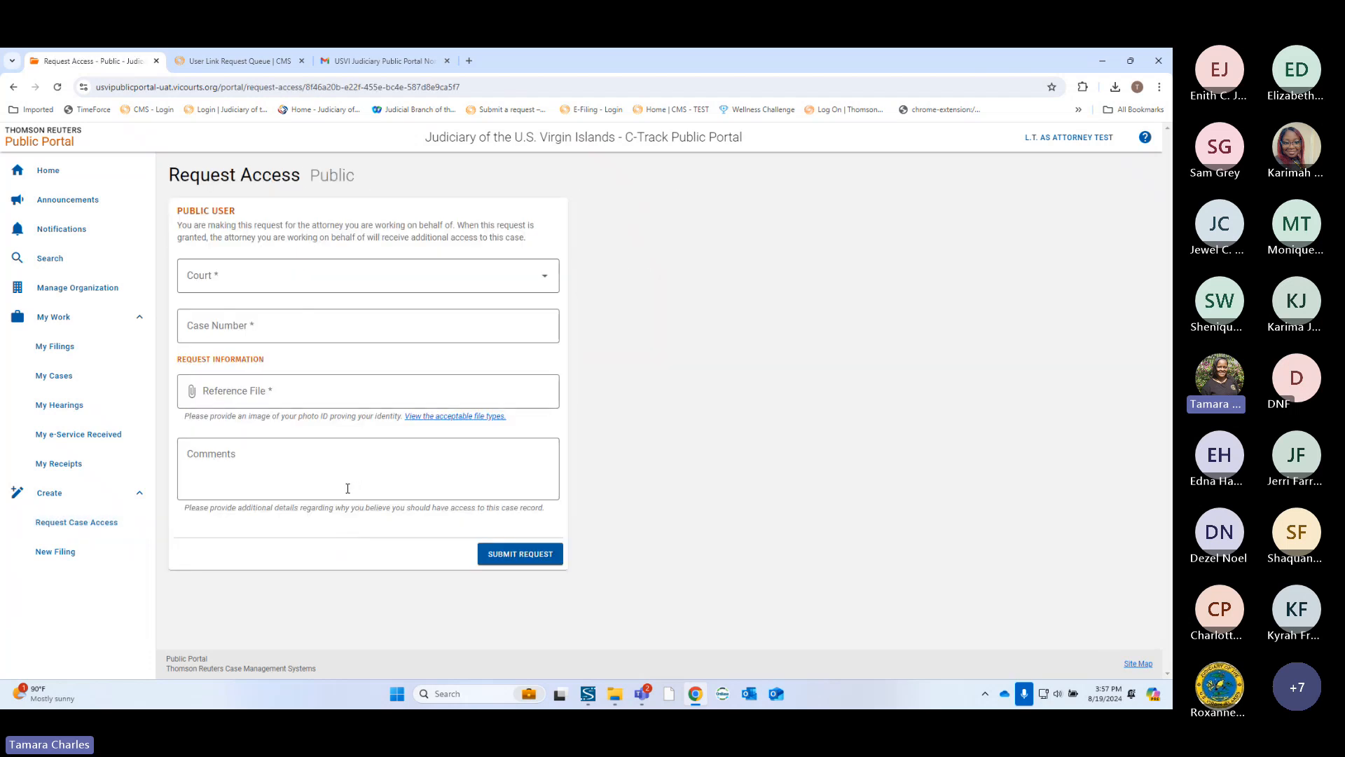
pyautogui.click(293, 281)
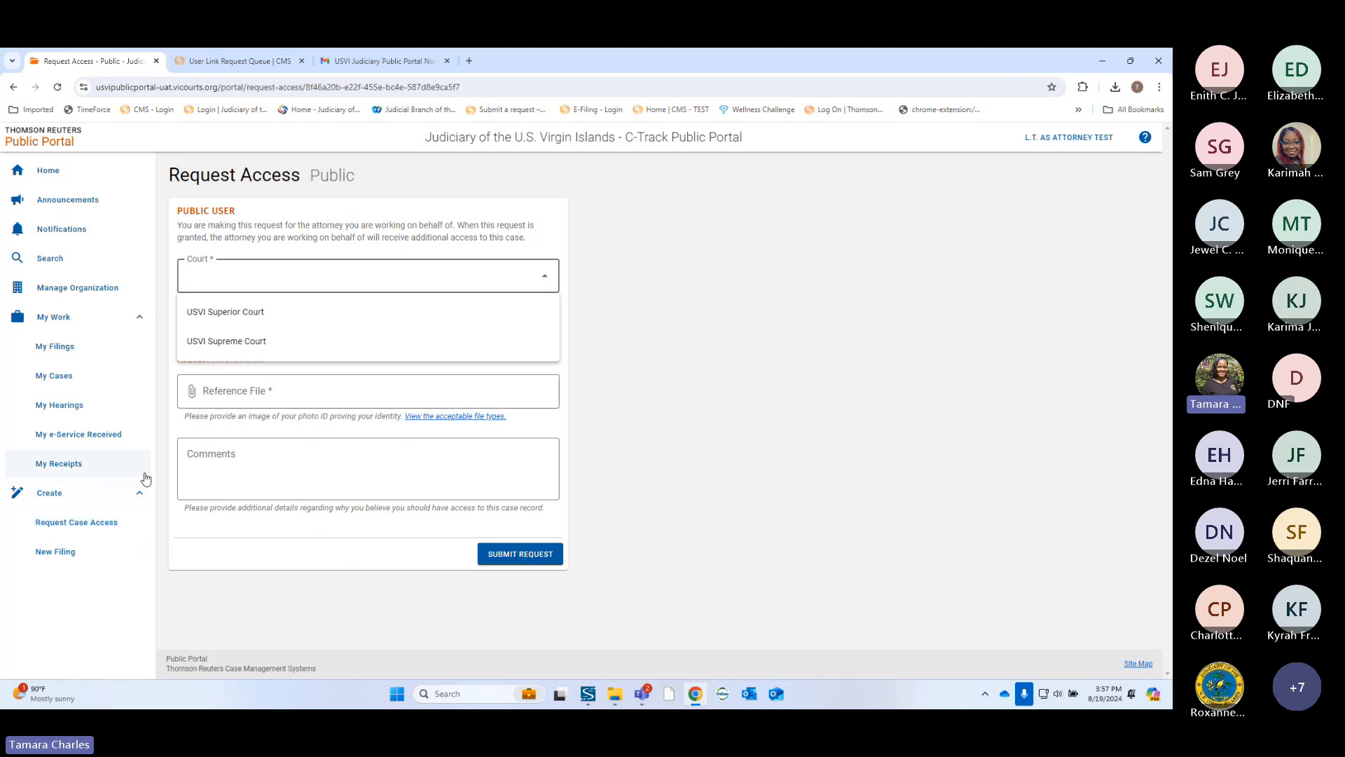
pyautogui.click(102, 528)
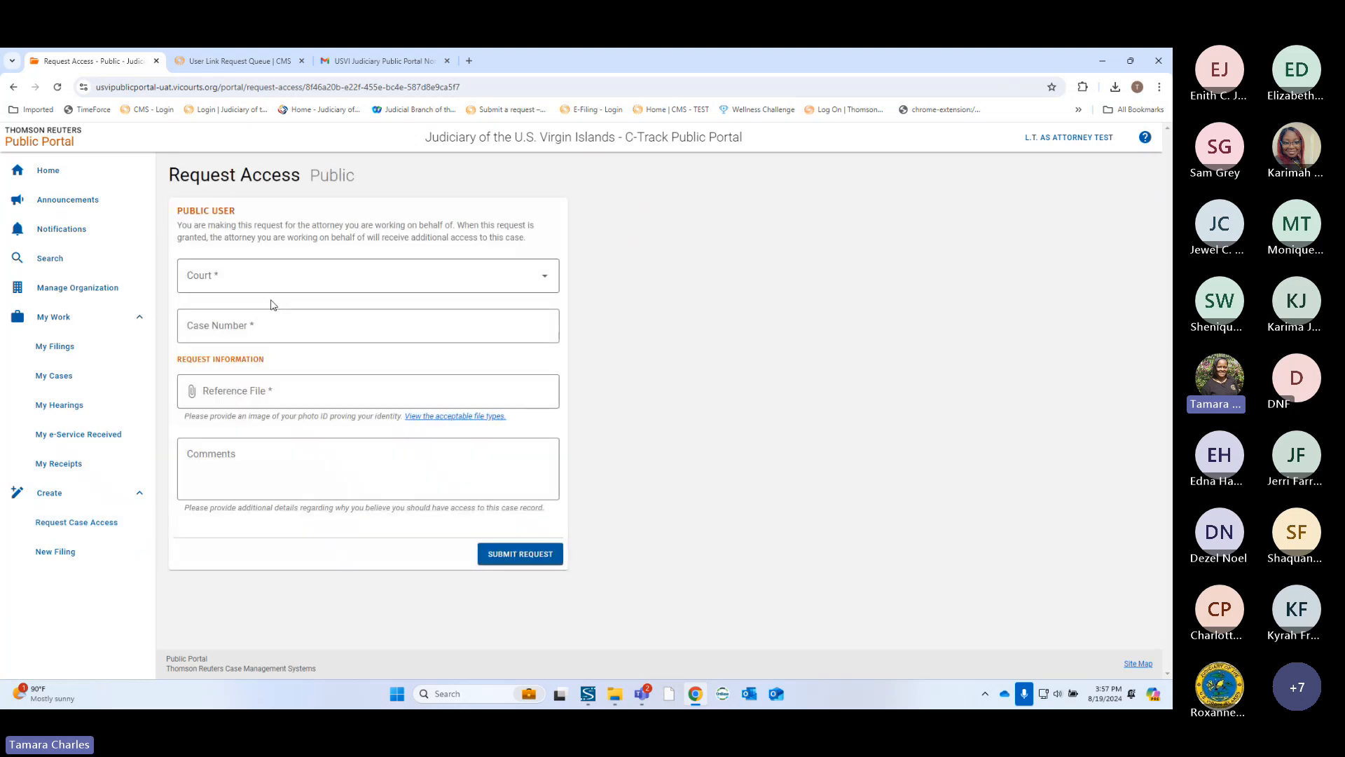
pyautogui.click(275, 280)
pyautogui.click(268, 314)
pyautogui.click(259, 332)
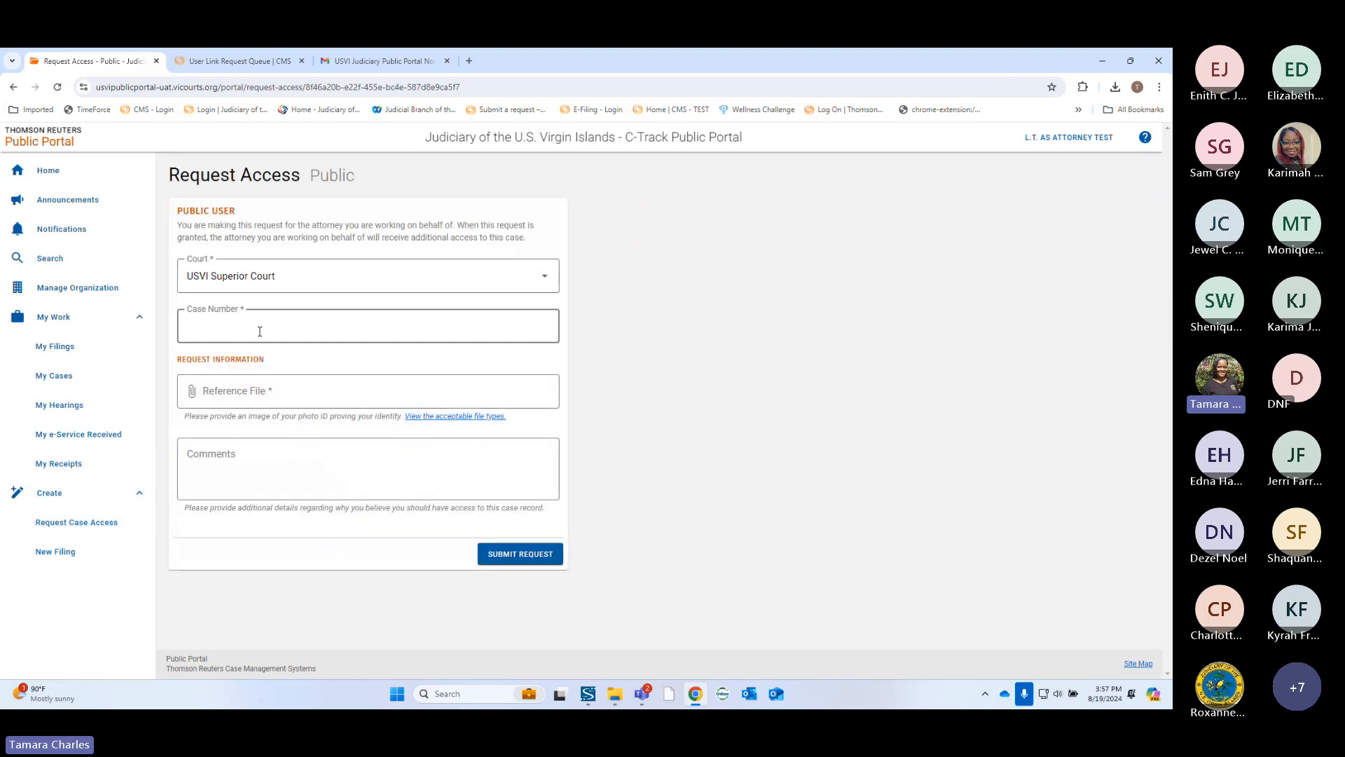
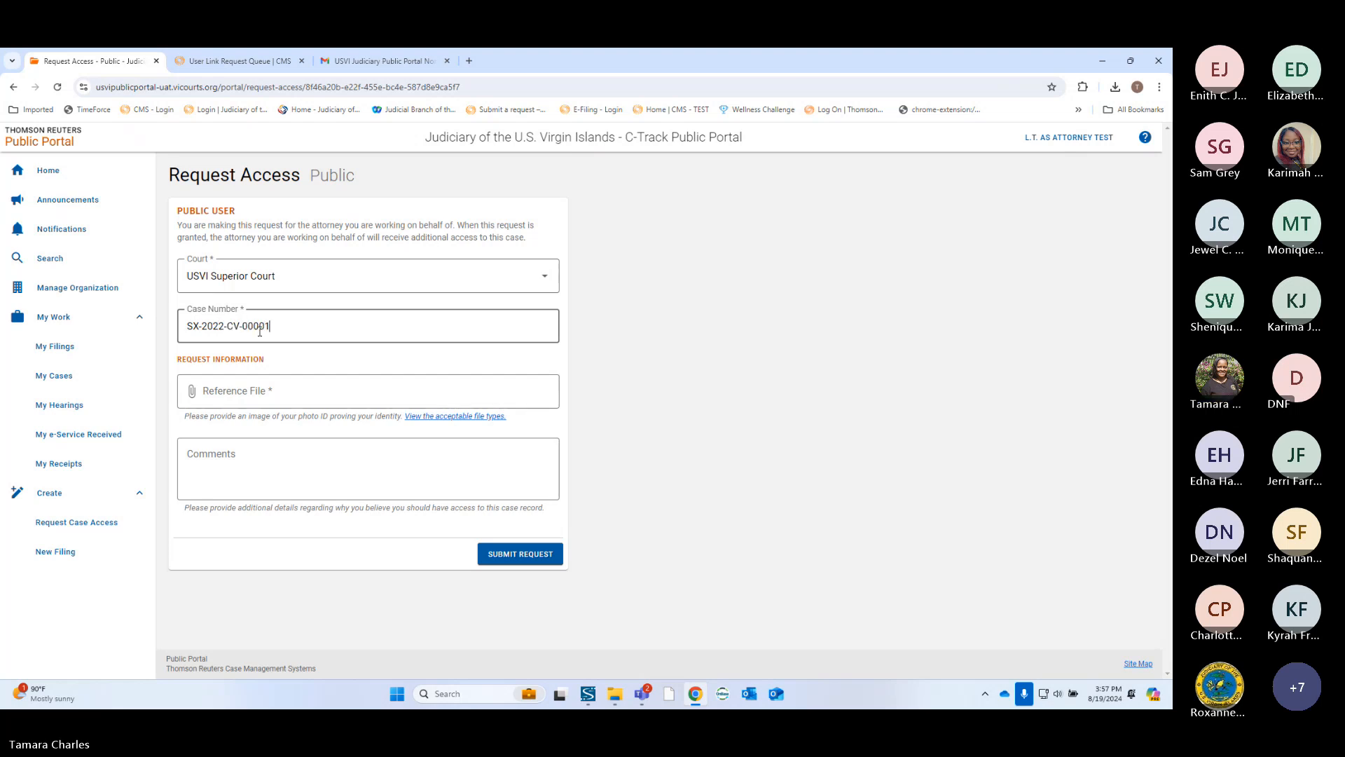
pyautogui.press('BackSpace')
pyautogui.press('BackSpace')
pyautogui.press('BackSpace')
pyautogui.click(260, 393)
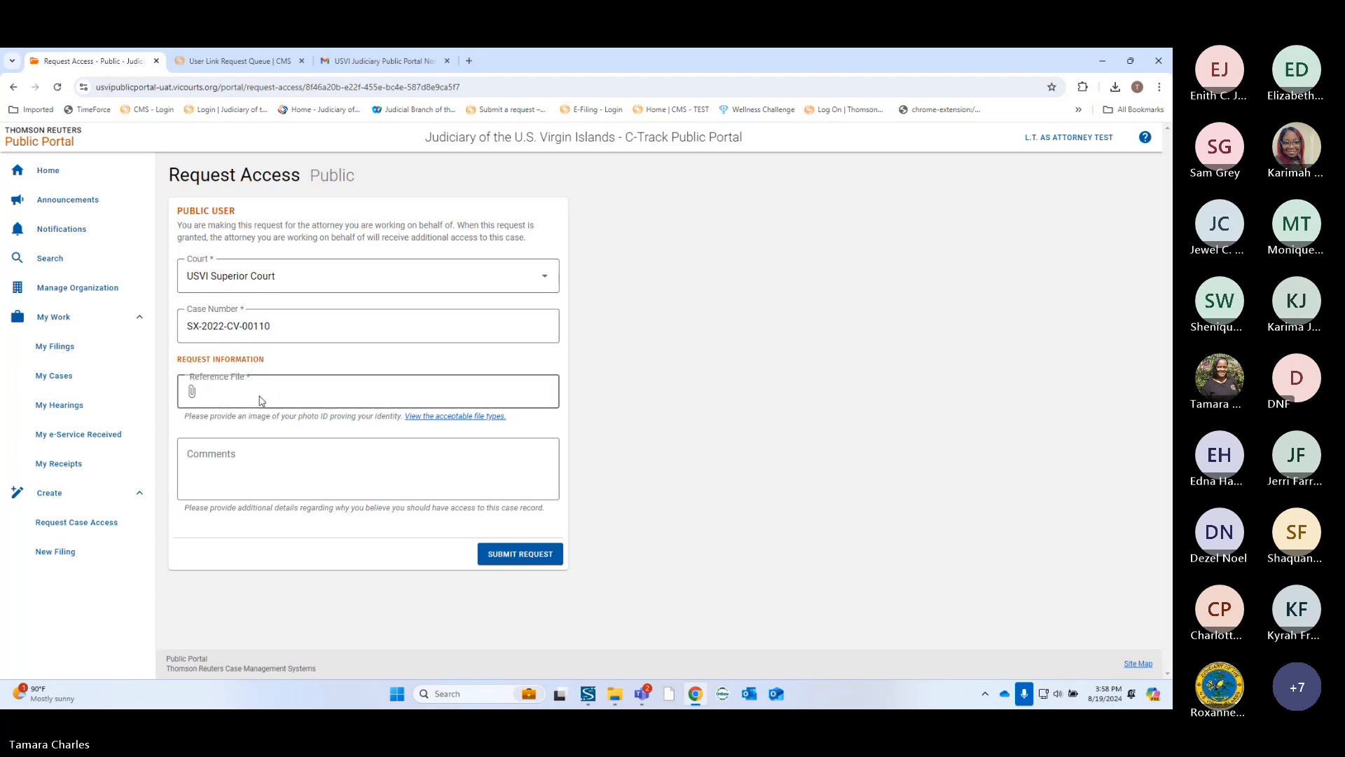
pyautogui.click(156, 171)
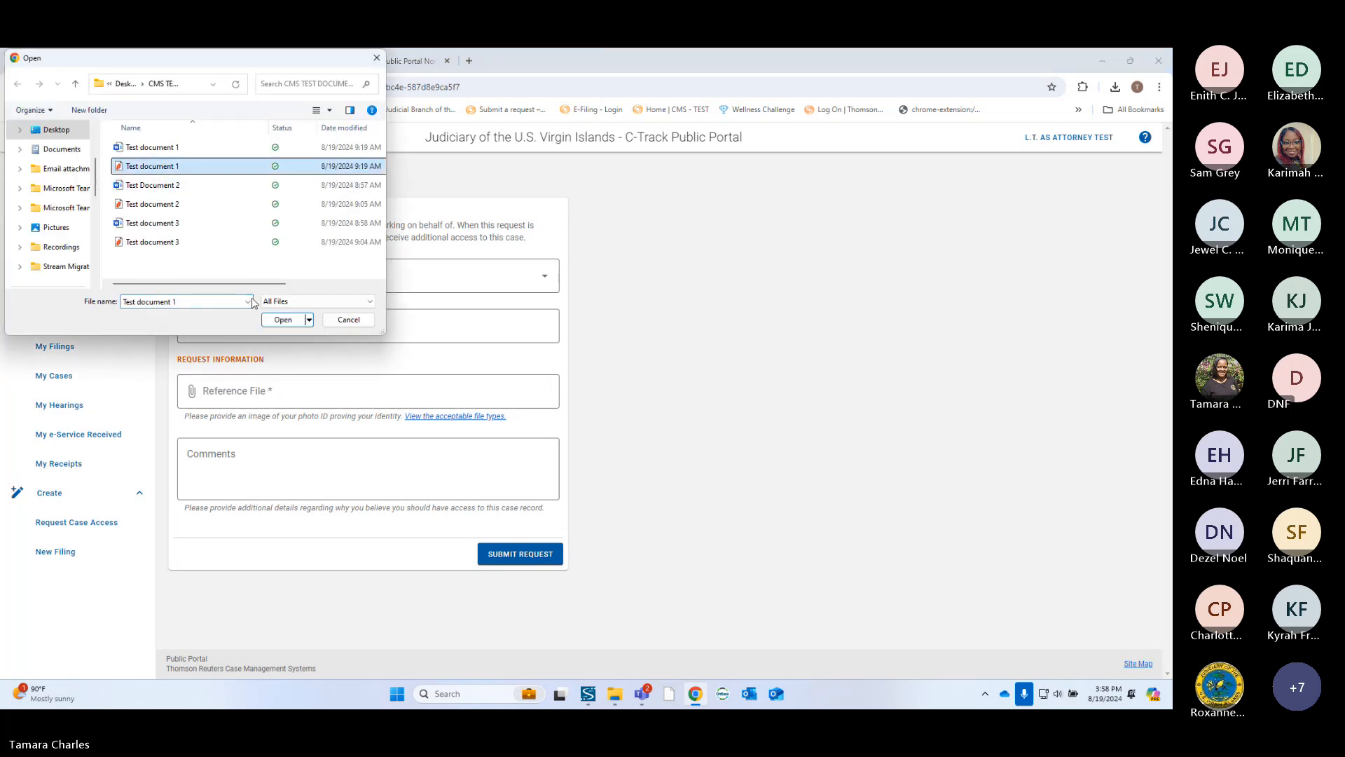
pyautogui.click(284, 320)
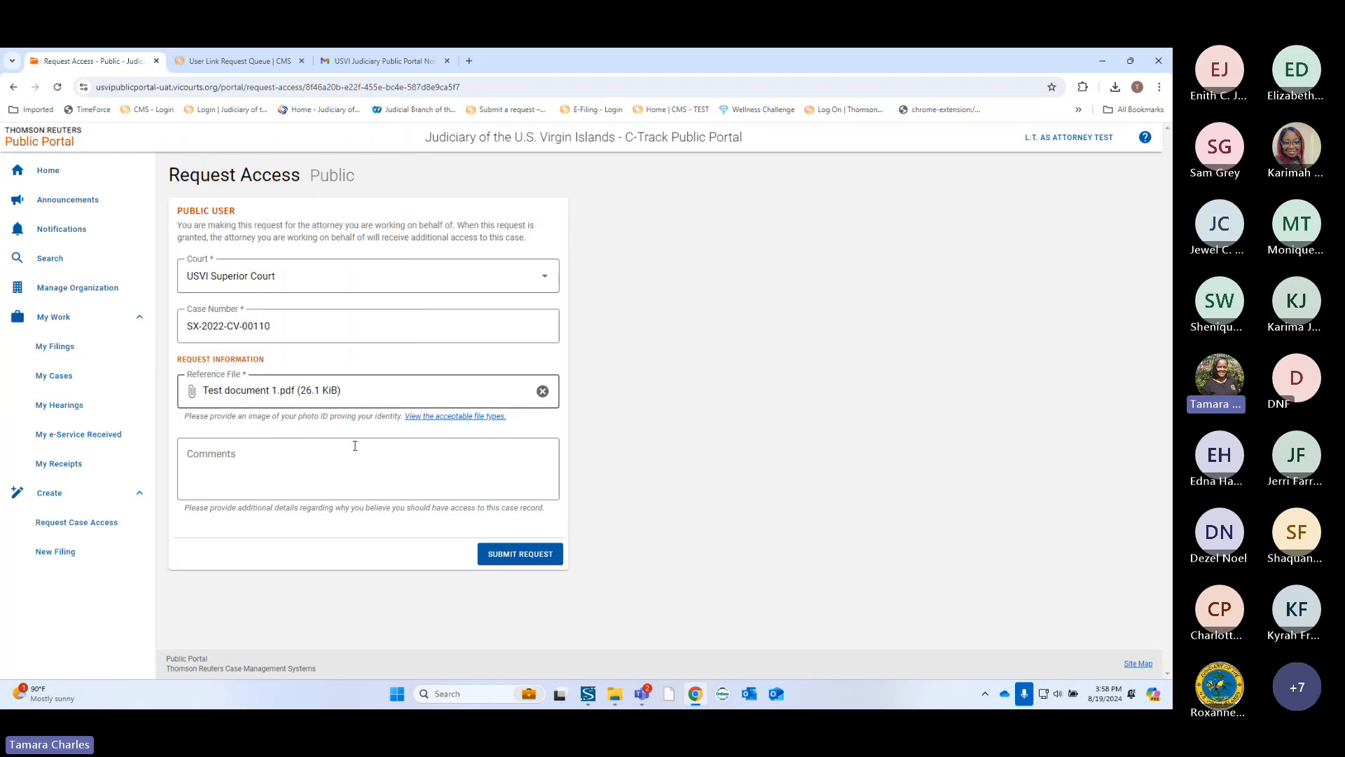
# Correct the case number to SX-2022-CV-00007 and submit the access request.
pyautogui.click(516, 557)
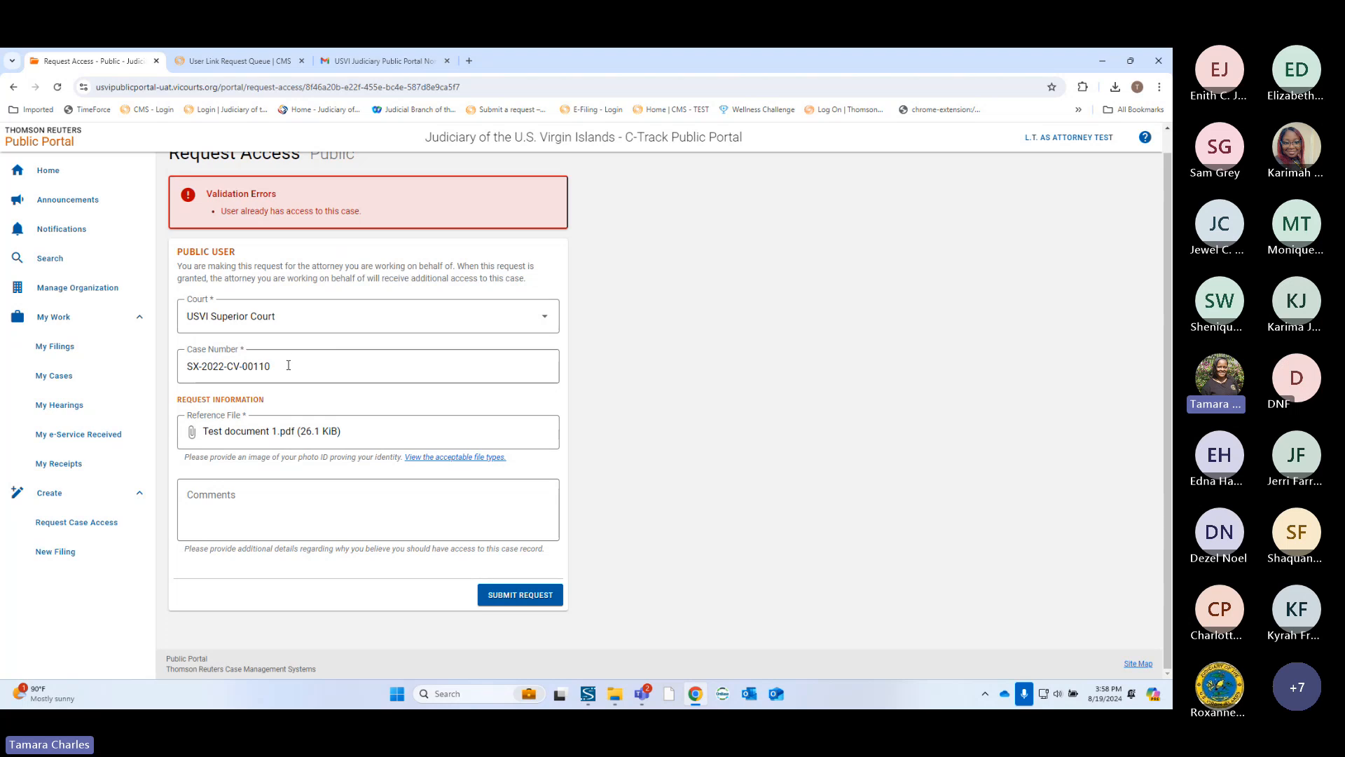
pyautogui.click(311, 365)
pyautogui.press('BackSpace')
pyautogui.press('BackSpace')
pyautogui.press('BackSpace')
pyautogui.write('001')
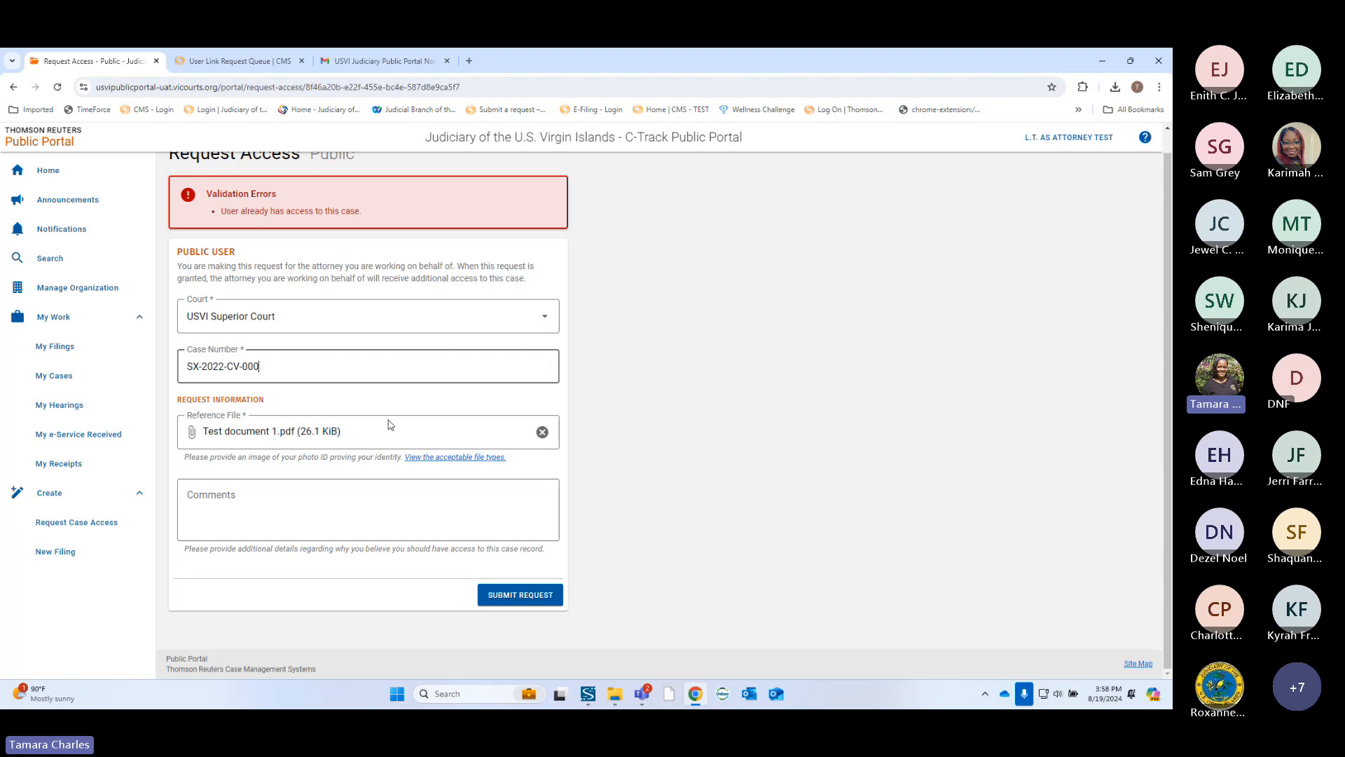
pyautogui.press('BackSpace')
pyautogui.press('BackSpace')
pyautogui.press('BackSpace')
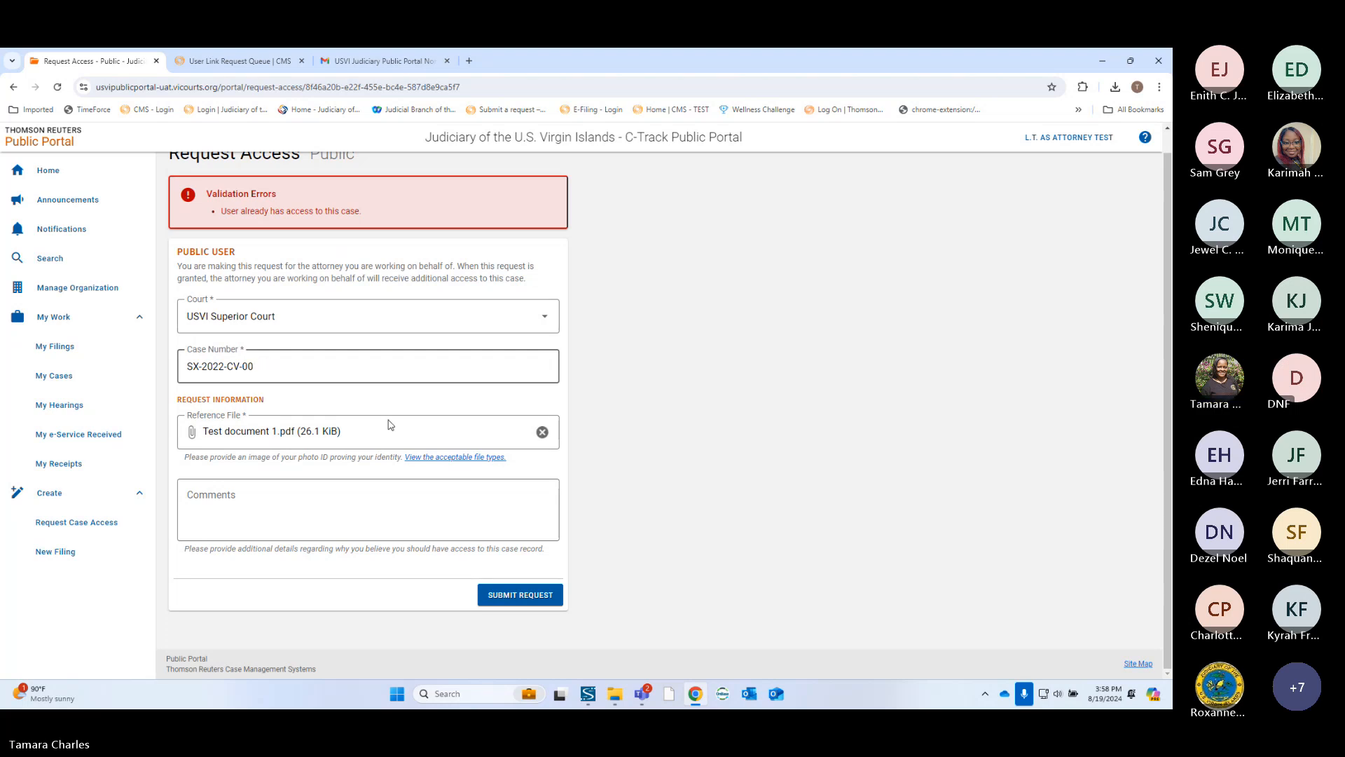
pyautogui.write('007')
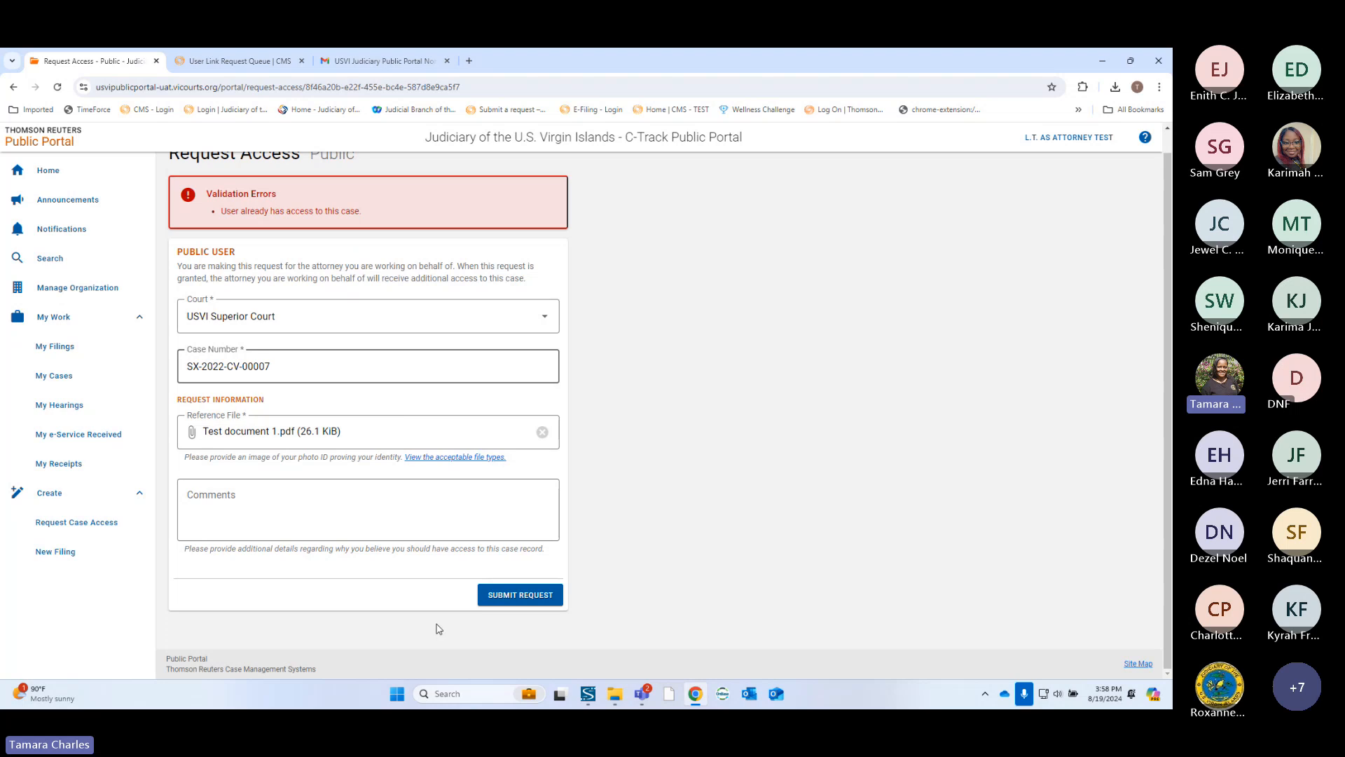
pyautogui.click(523, 595)
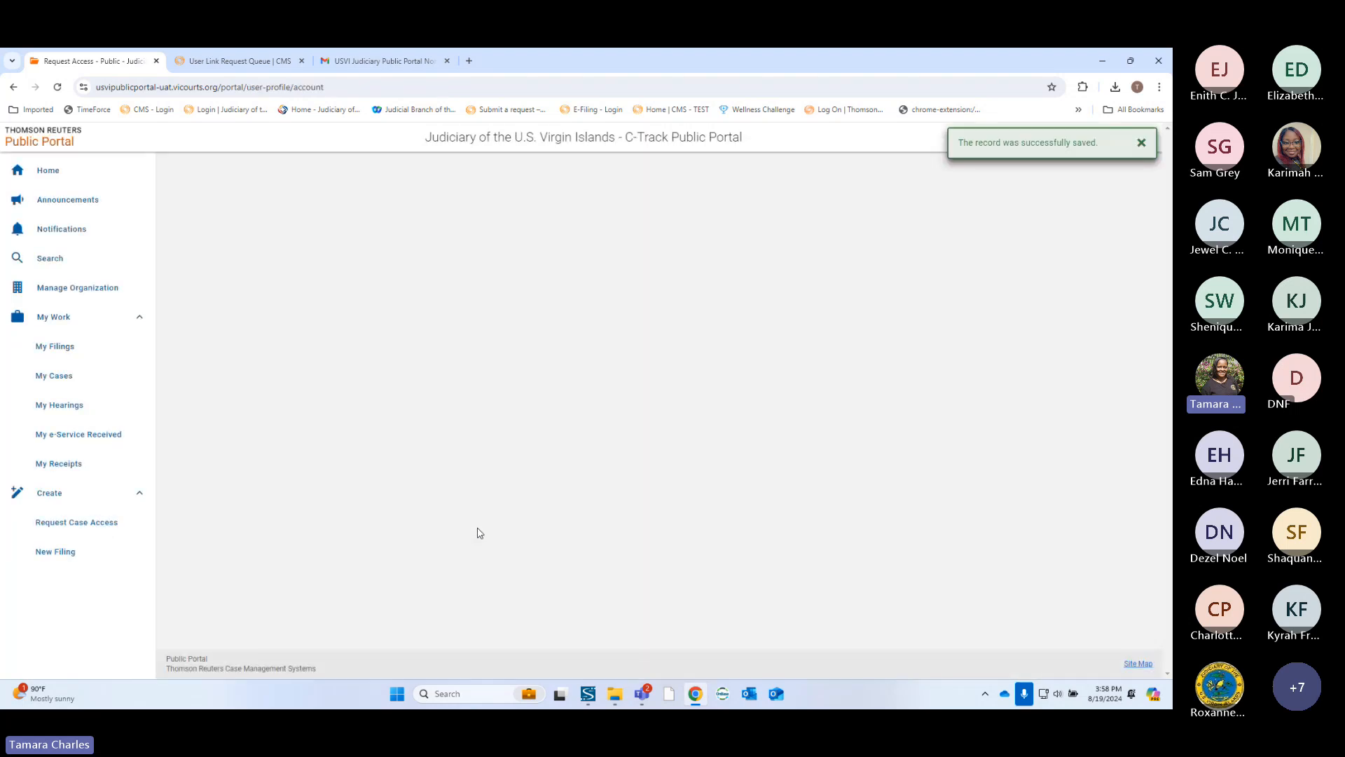
pyautogui.click(238, 61)
# Refresh the CMS User Link Request Queue, open the pending SX-2022-CV-00007 request, then return to the portal profile.
pyautogui.click(58, 88)
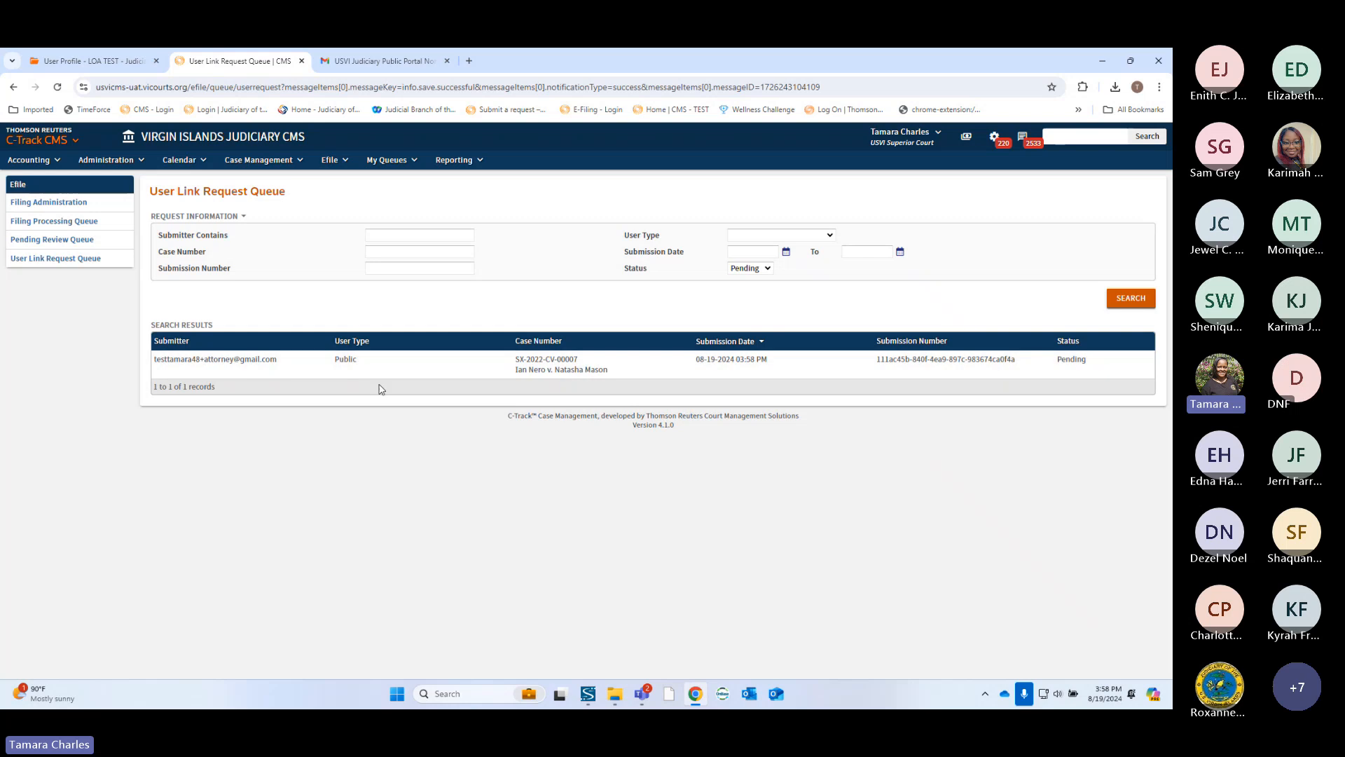
pyautogui.click(264, 367)
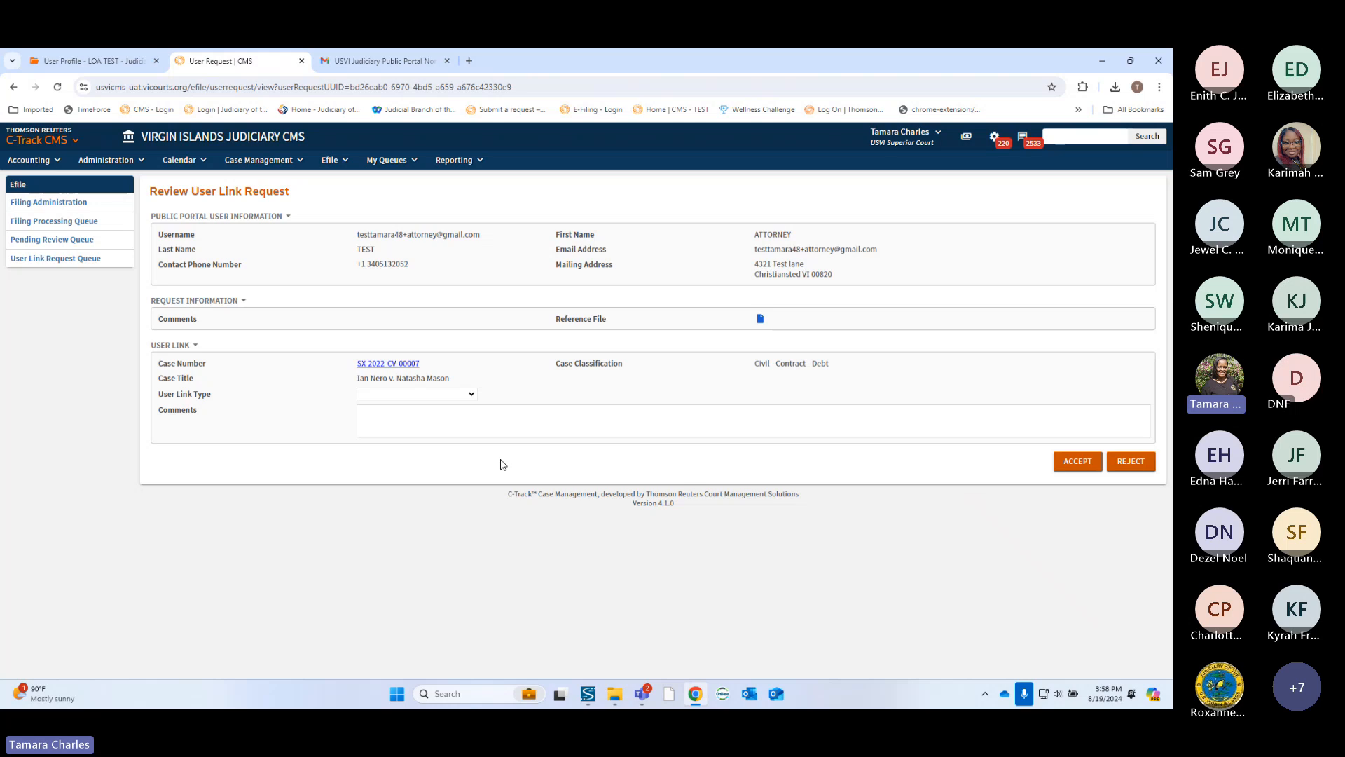
pyautogui.click(110, 62)
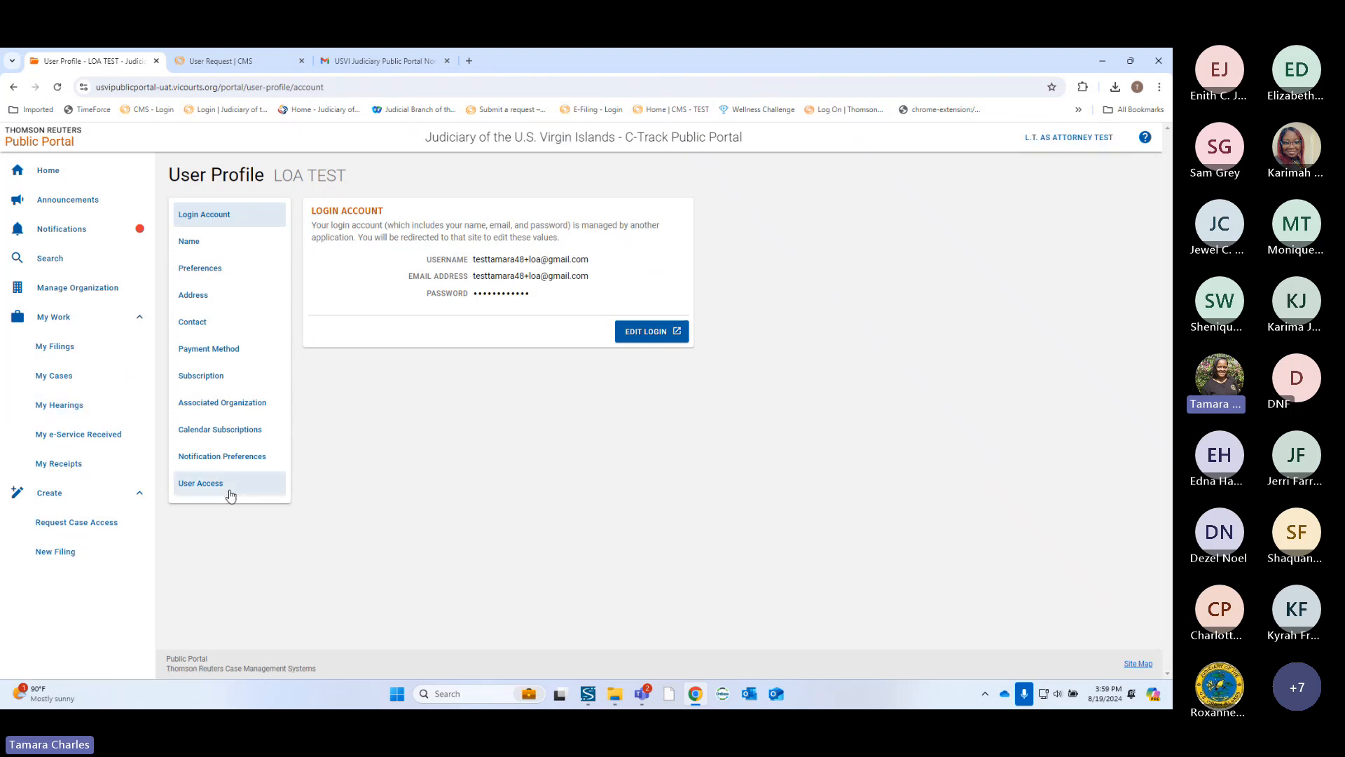
# View the hearings calendar subscription link, then the account's Notification Preferences, in User Profile.
pyautogui.click(235, 434)
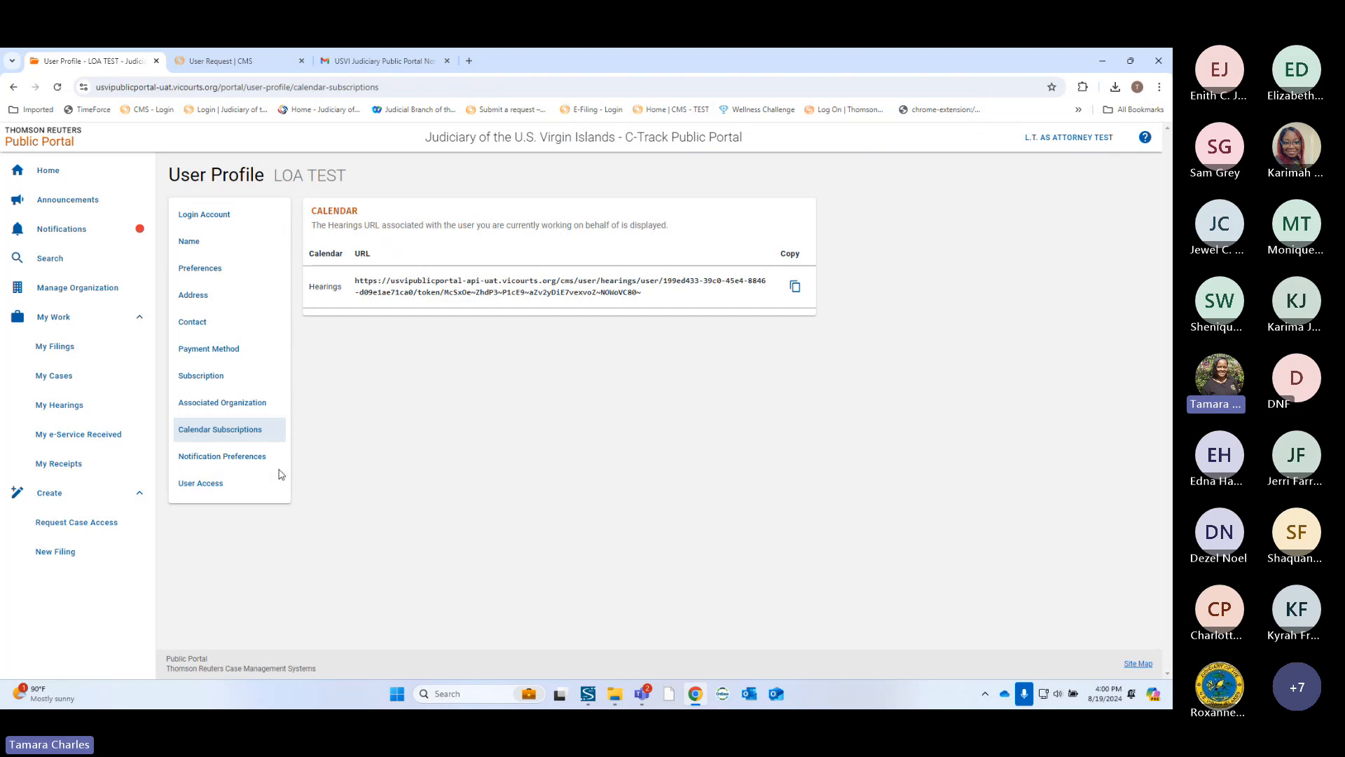
pyautogui.click(236, 457)
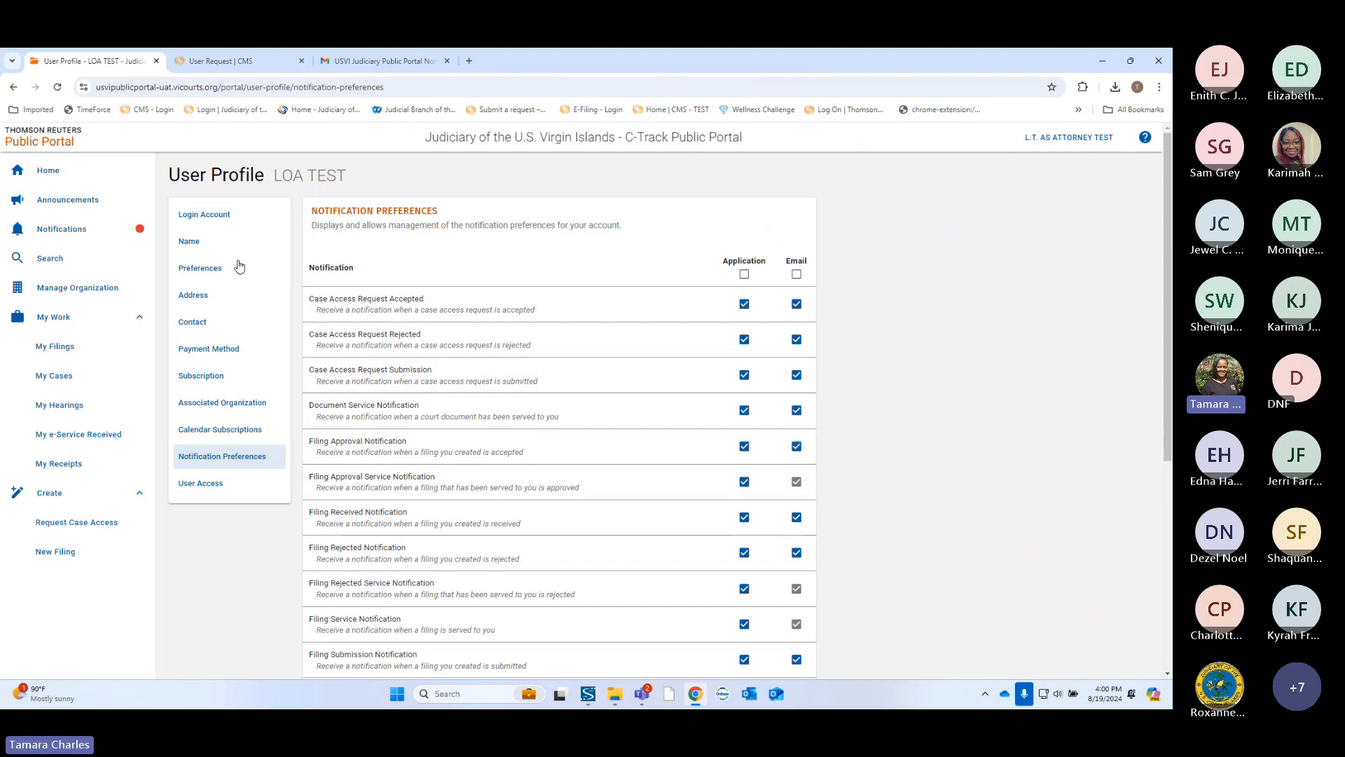
# Leave Notification Preferences and return to the portal's Home dashboard.
pyautogui.click(48, 170)
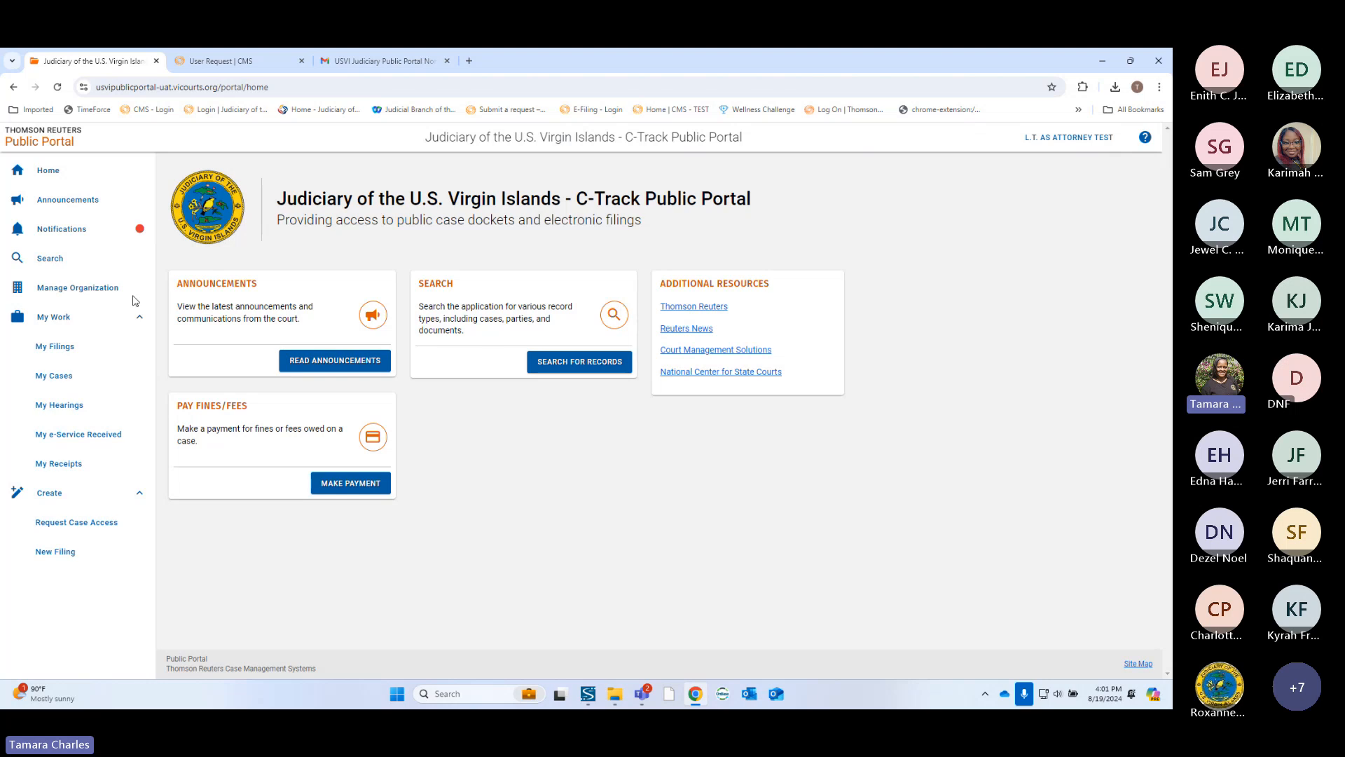
# Open My Notifications and snip the nine-notification table topped by the SX-2022-CV-00007 access request.
pyautogui.click(81, 232)
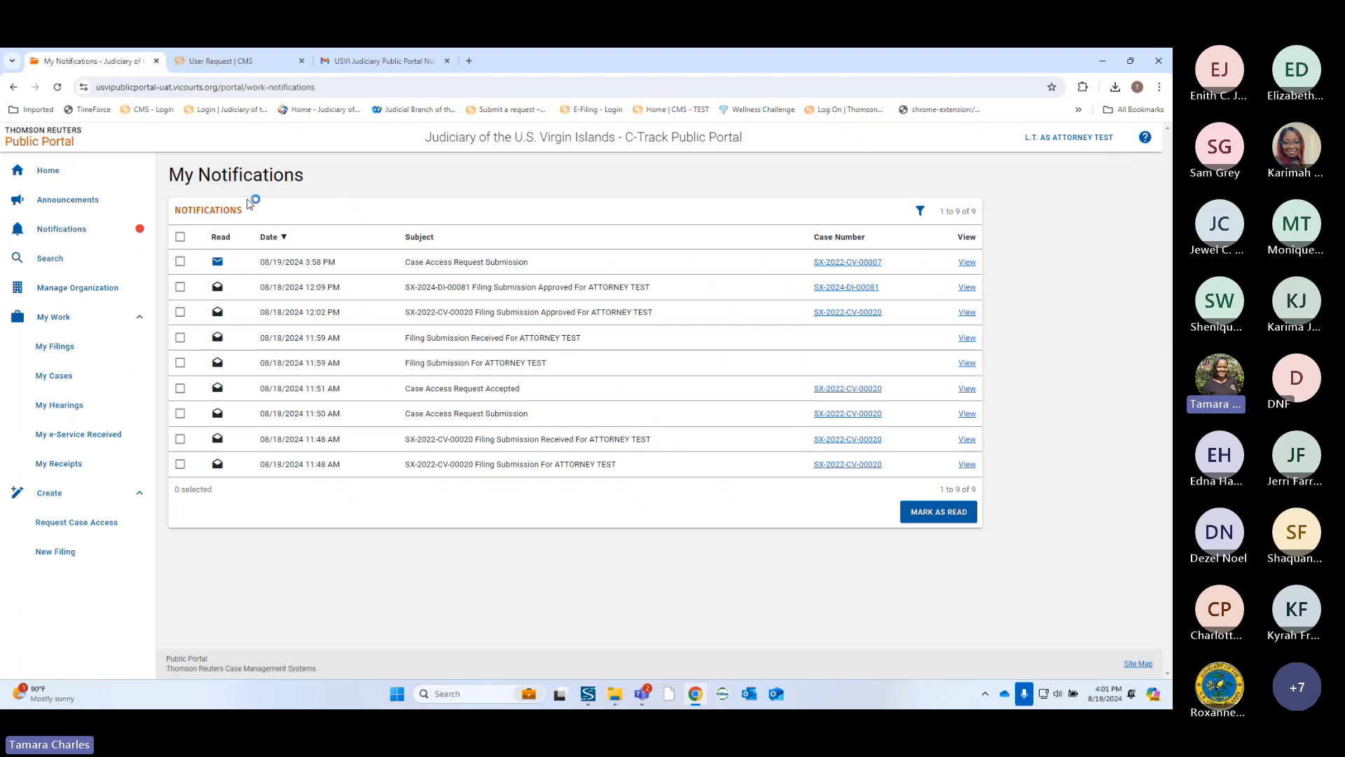
pyautogui.press('super+shift+s')
pyautogui.moveTo(155, 154); pyautogui.dragTo(1015, 571)
# In the Teams meeting, close the transcript, open the chat, maximize the window and stop sharing.
pyautogui.click(1141, 527)
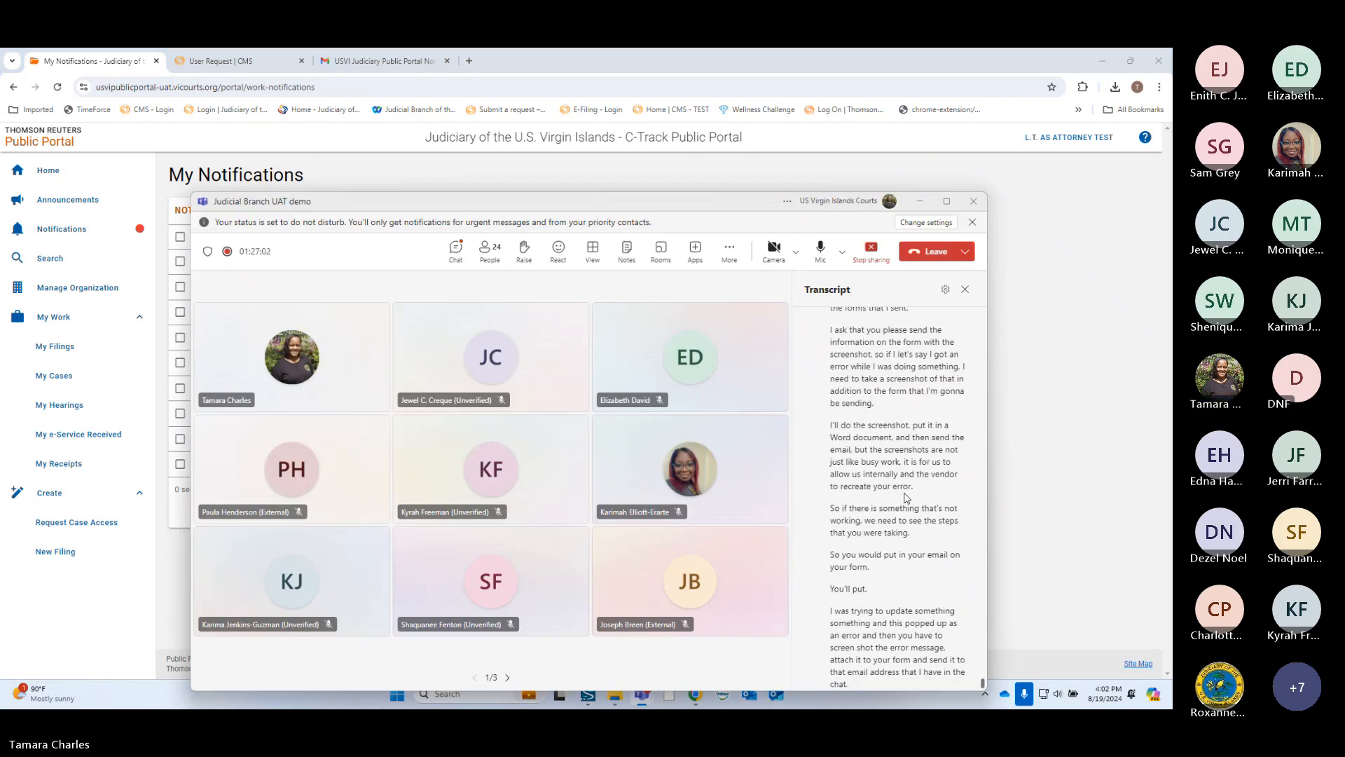
pyautogui.click(965, 288)
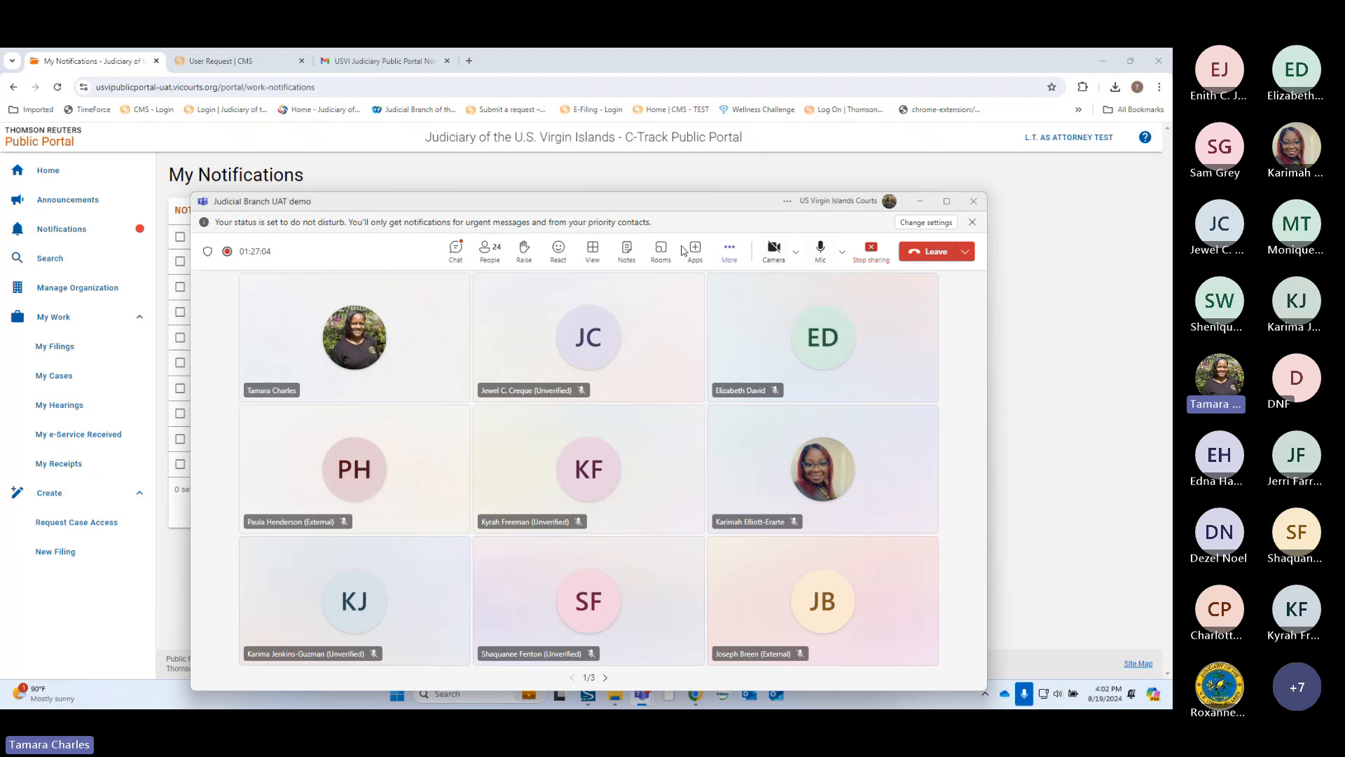
pyautogui.click(456, 250)
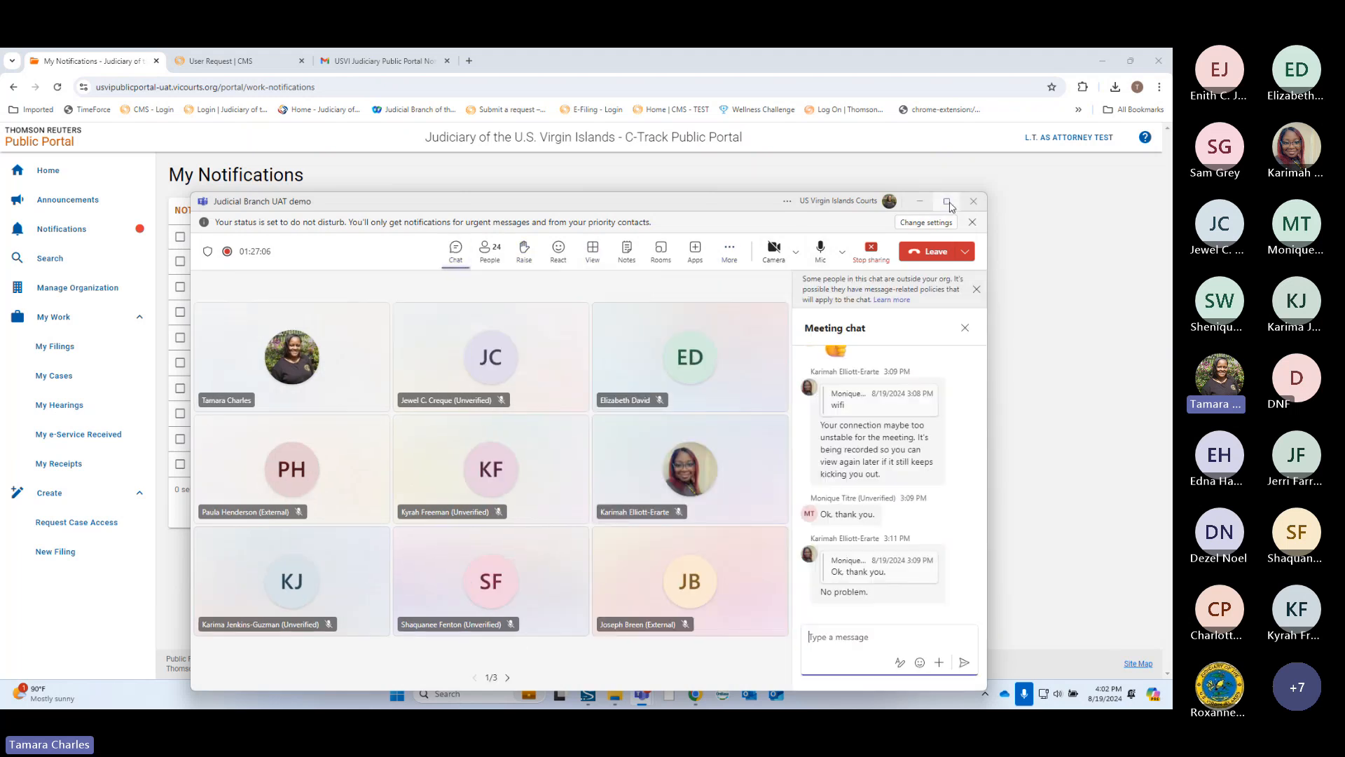
pyautogui.click(947, 202)
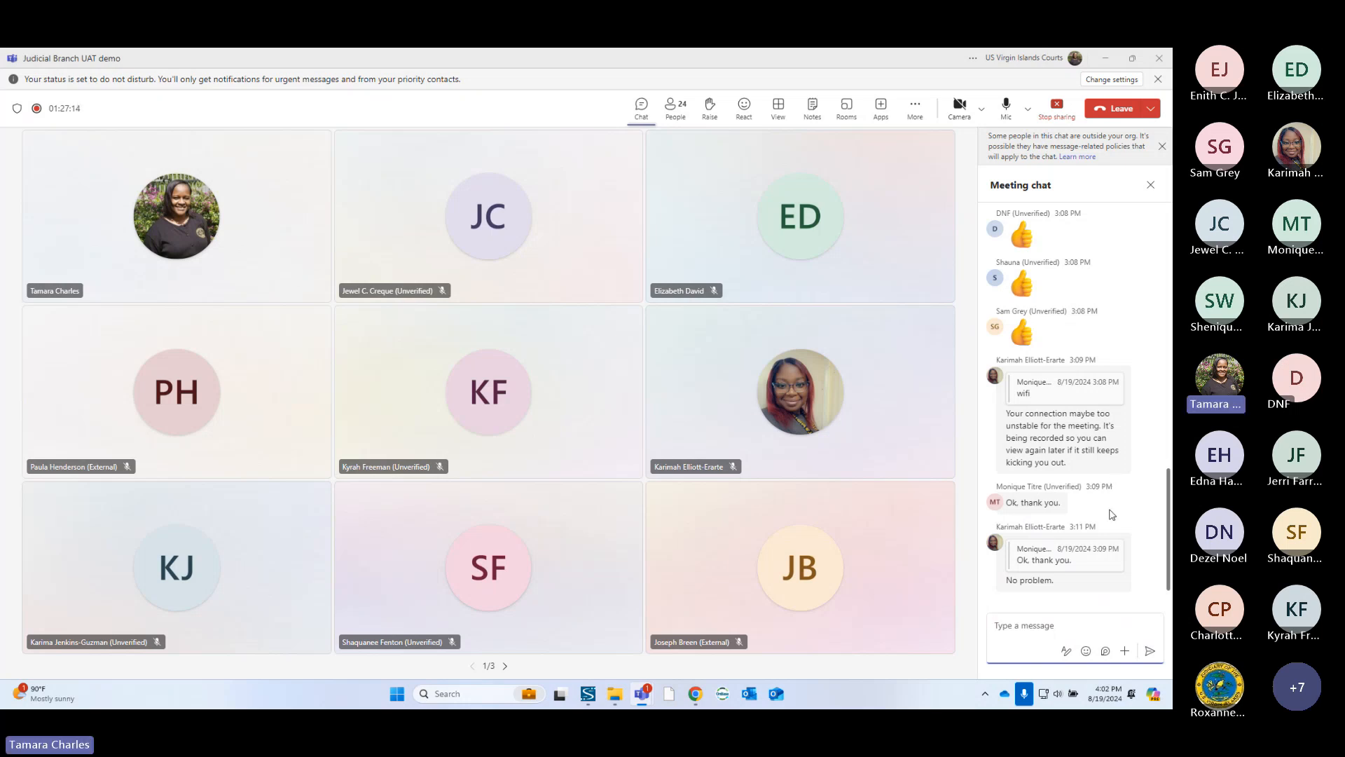
pyautogui.scroll(5, 1110, 514)
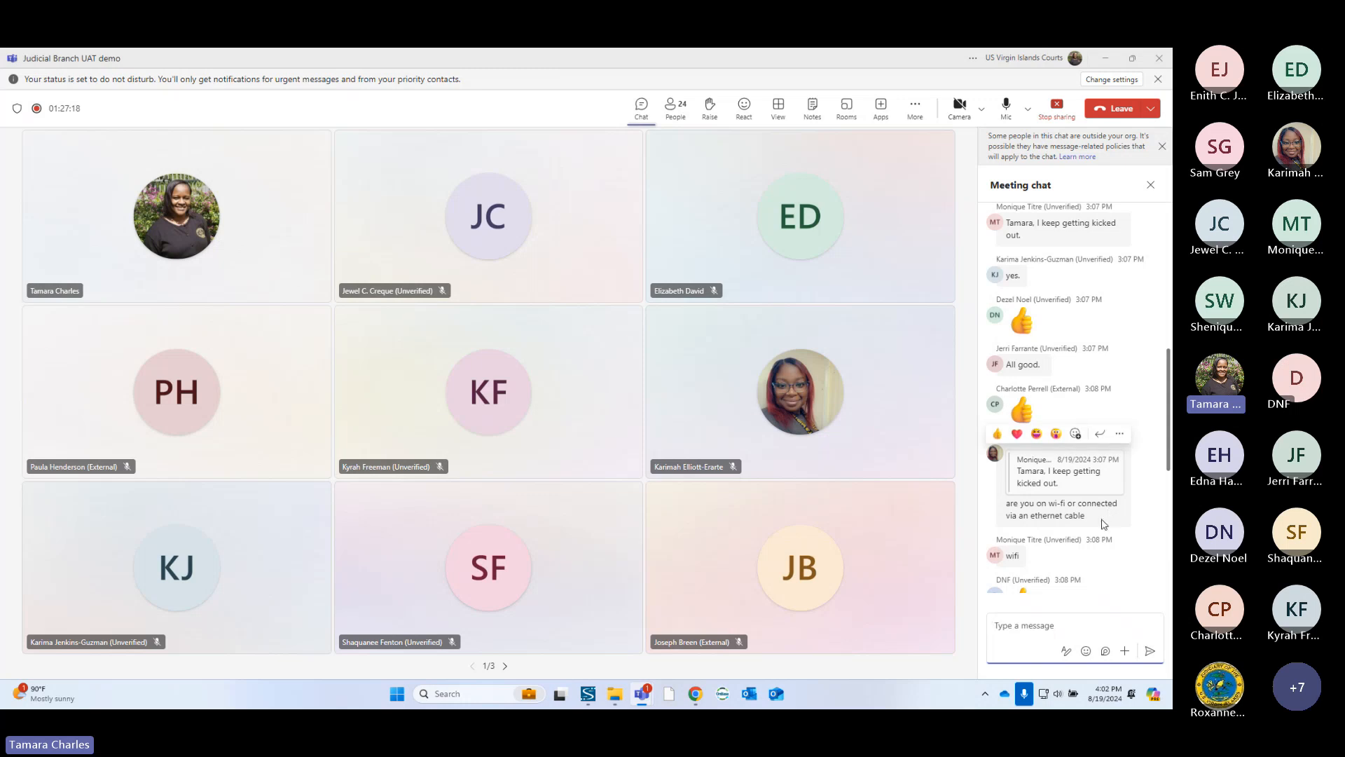
pyautogui.scroll(1, 1103, 524)
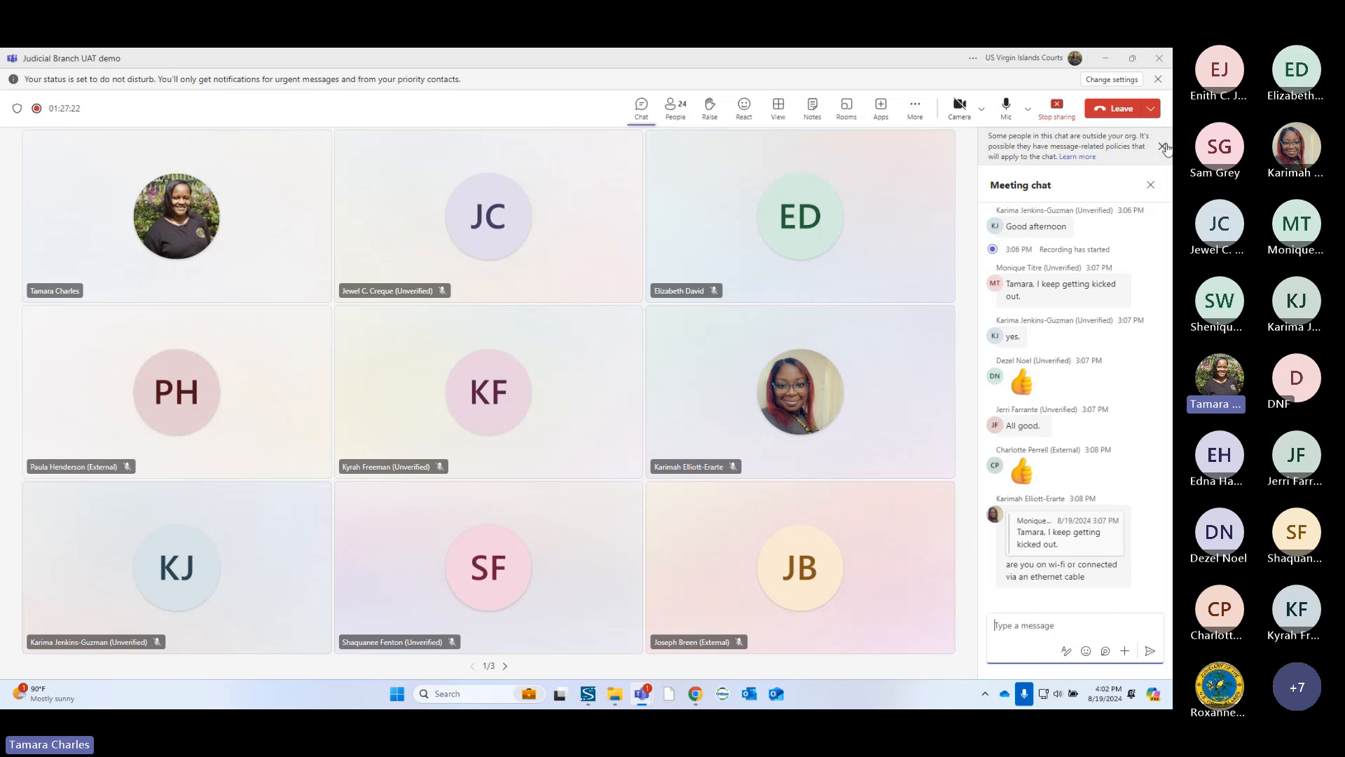
pyautogui.click(922, 59)
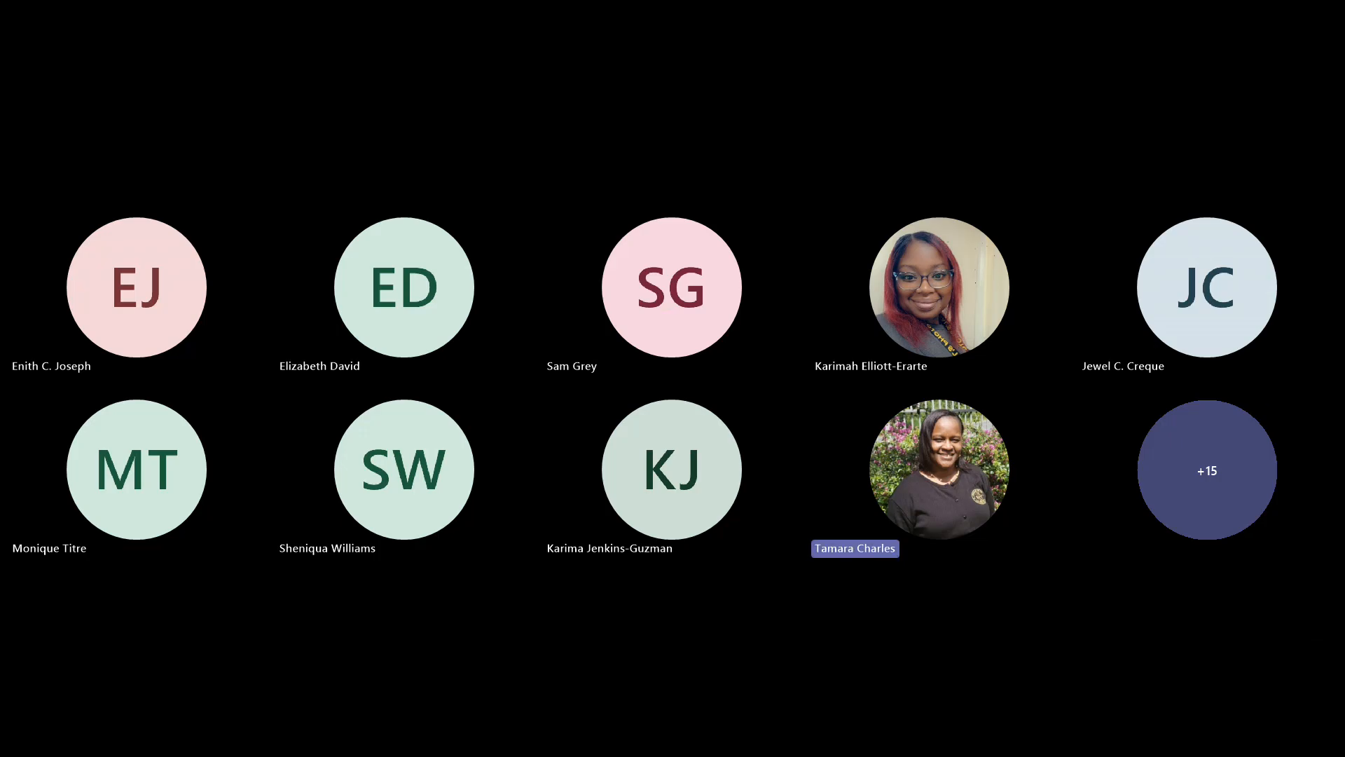